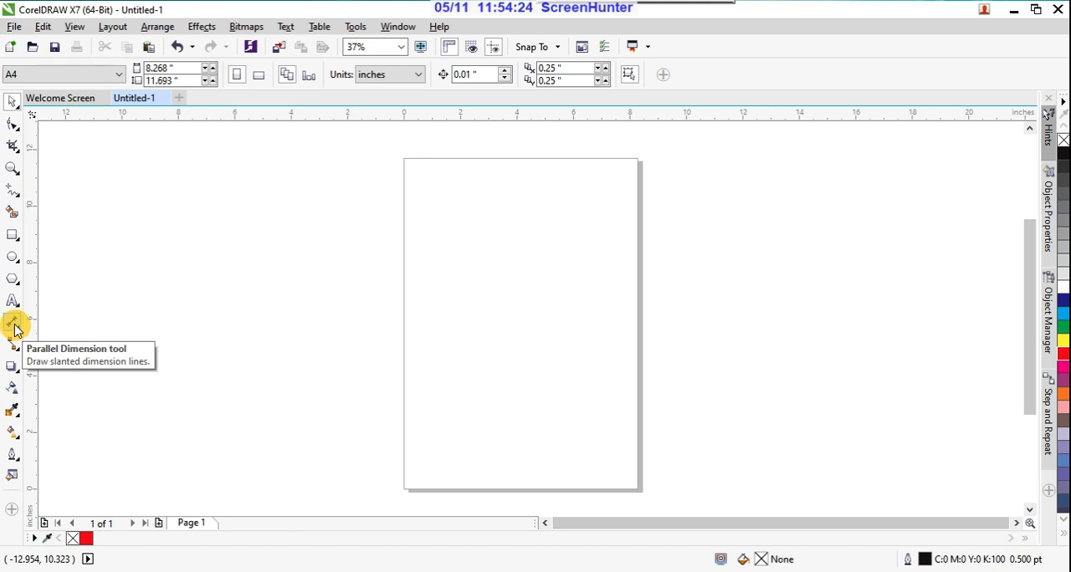
Step: Draw a rectangle about 3.47 by 2.89 inches beside the page and fill it with red
{"action": "left_click", "coordinate": [12, 235]}
{"action": "left_click_drag", "start_coordinate": [178, 278], "coordinate": [275, 360]}
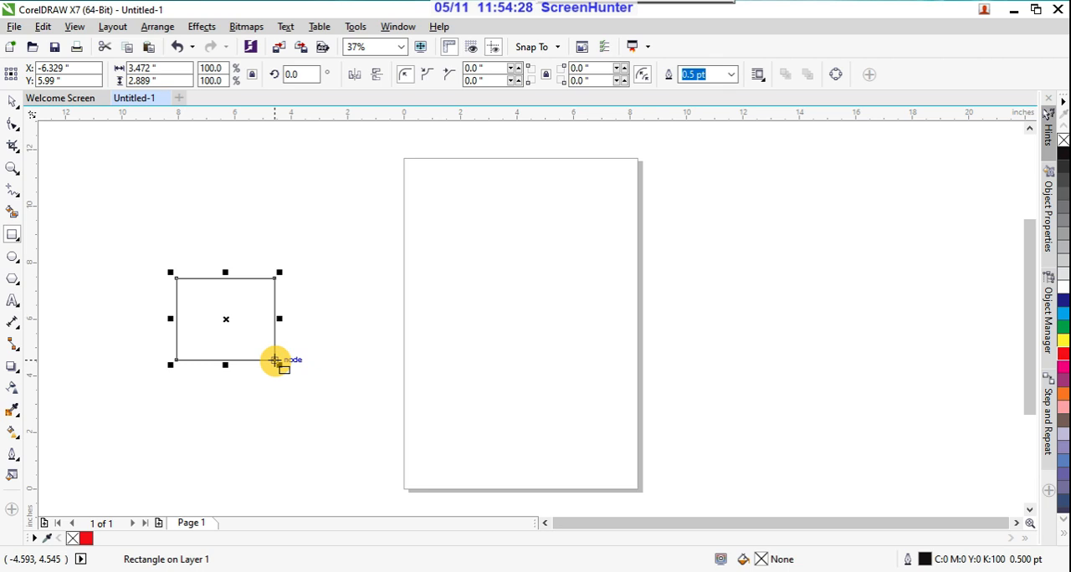
{"action": "left_click", "coordinate": [1062, 355]}
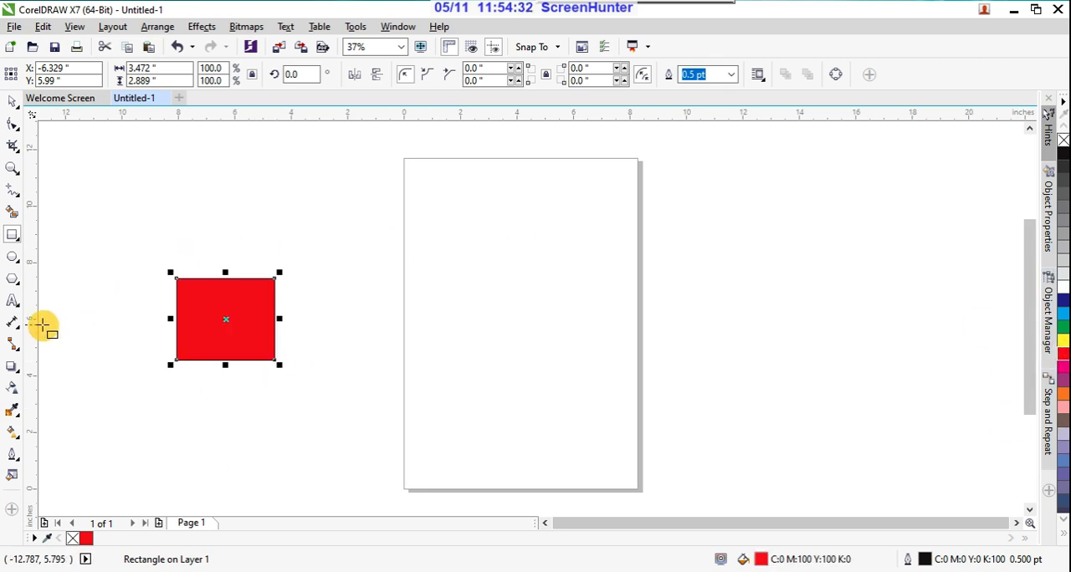
Step: Draw a slanted parallel dimension about 3.49 inches long between the red rectangle and the page, with its dimension line offset onto the page
{"action": "left_click", "coordinate": [11, 324]}
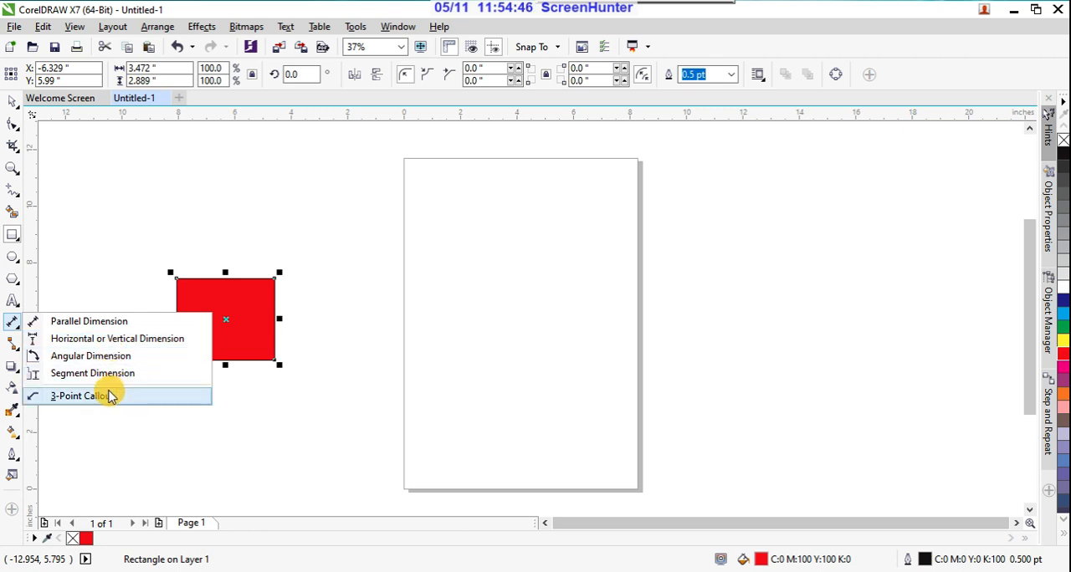
{"action": "left_click", "coordinate": [67, 327]}
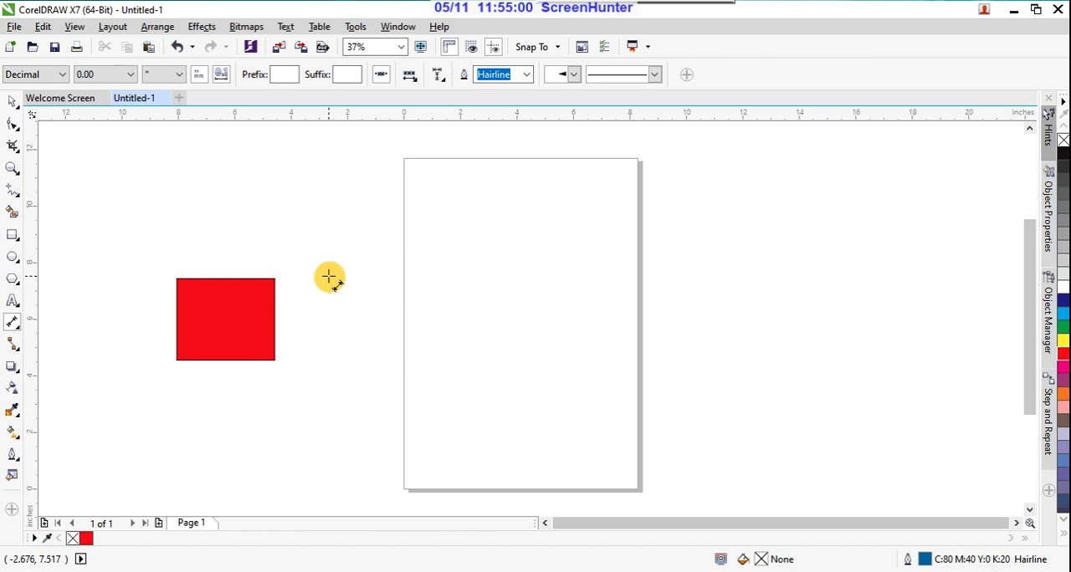
{"action": "left_click_drag", "start_coordinate": [329, 276], "coordinate": [358, 370]}
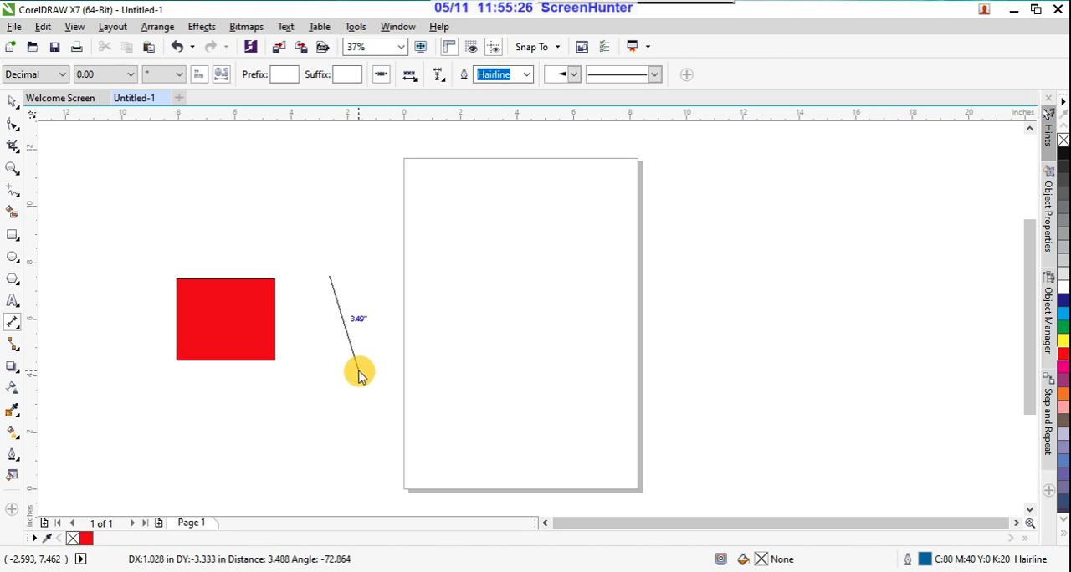
{"action": "left_click_drag", "start_coordinate": [359, 372], "coordinate": [359, 372]}
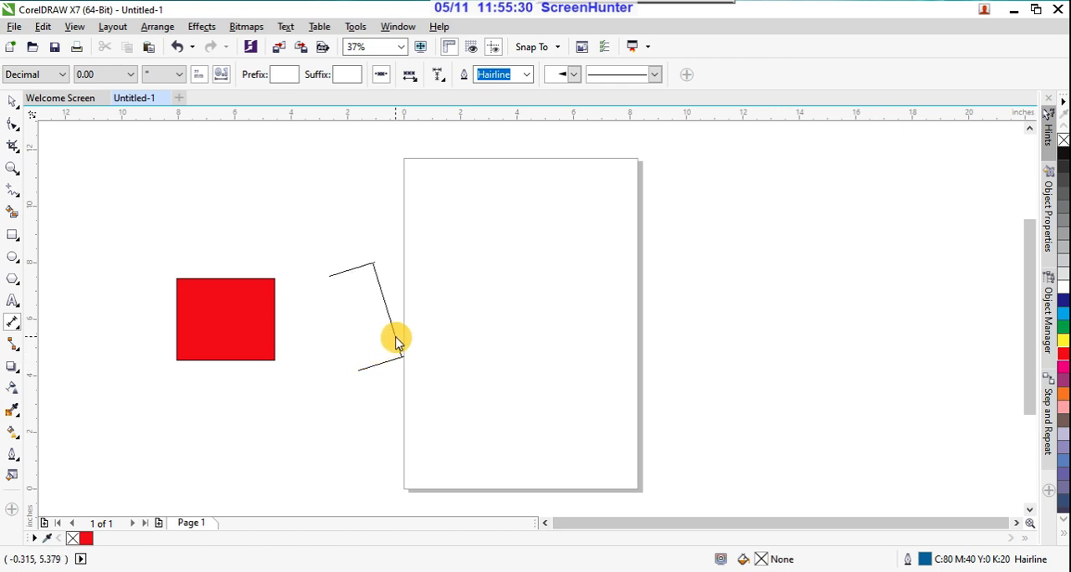
{"action": "left_click", "coordinate": [450, 317]}
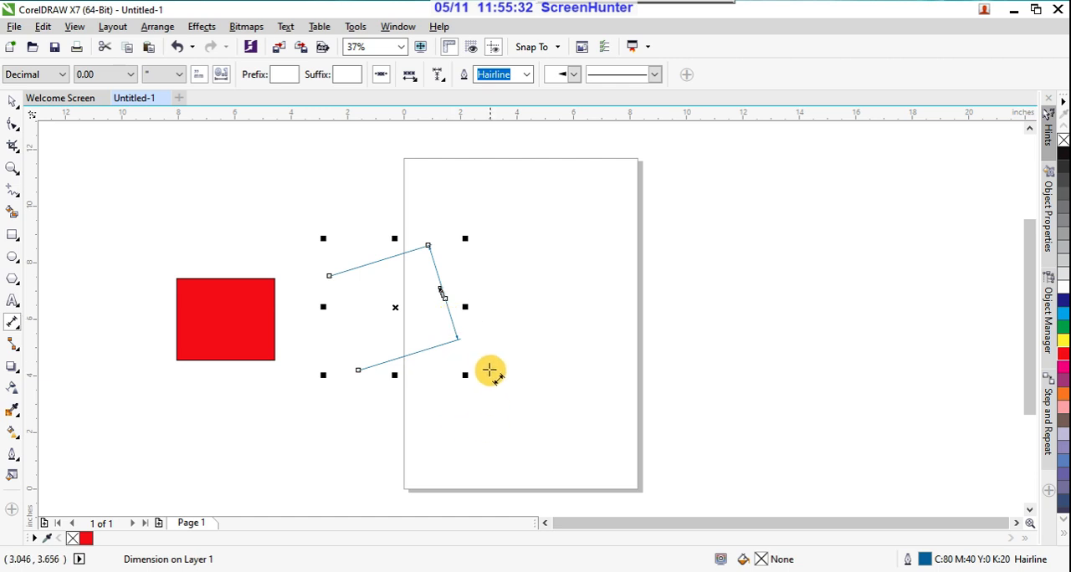
{"action": "left_click", "coordinate": [12, 101]}
{"action": "left_click", "coordinate": [266, 186]}
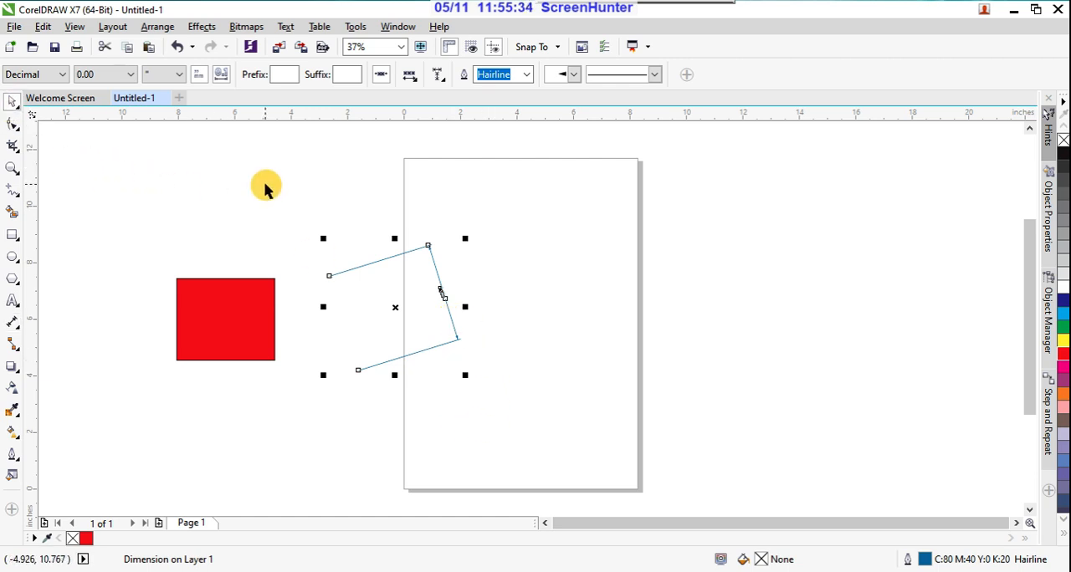
{"action": "scroll", "coordinate": [441, 289], "scroll_direction": "up", "scroll_amount": 4}
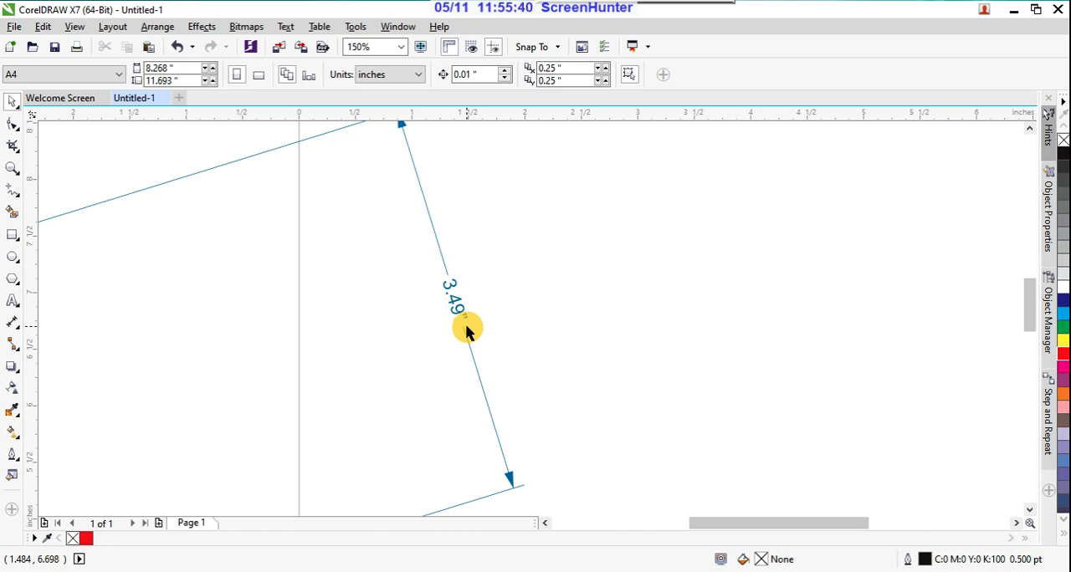
{"action": "scroll", "coordinate": [376, 264], "scroll_direction": "down", "scroll_amount": 2}
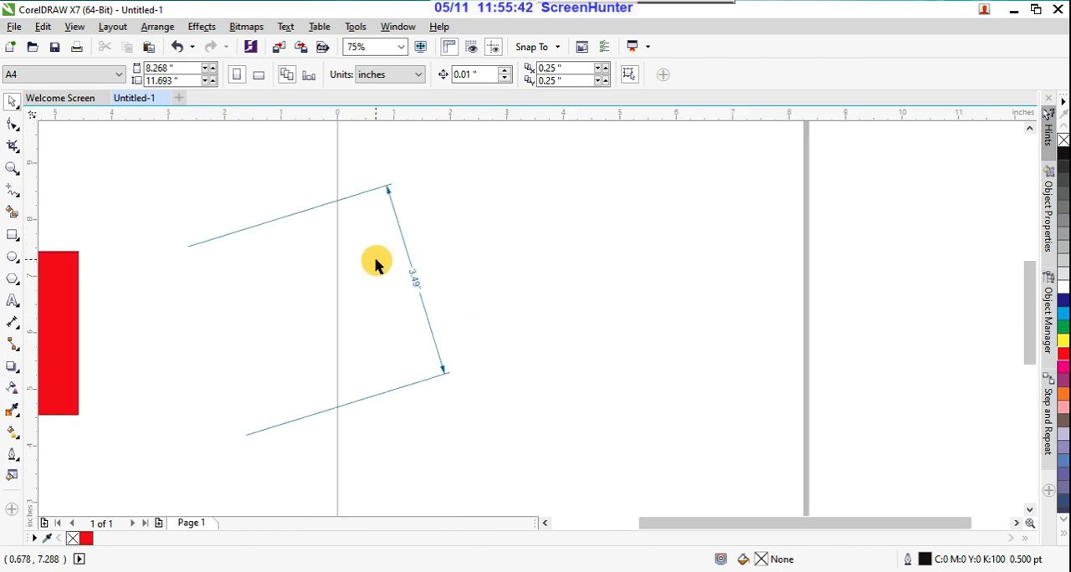
{"action": "scroll", "coordinate": [359, 197], "scroll_direction": "up", "scroll_amount": 2}
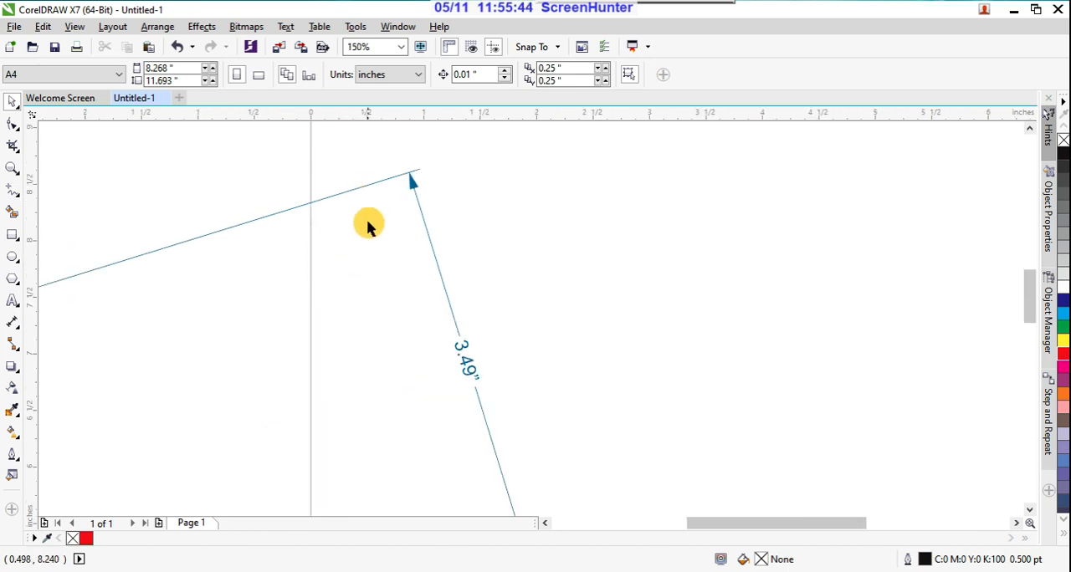
Step: Change the drawing units to centimeters and draw a second slanted parallel dimension about 4.38 cm long on the page
{"action": "left_click", "coordinate": [418, 74]}
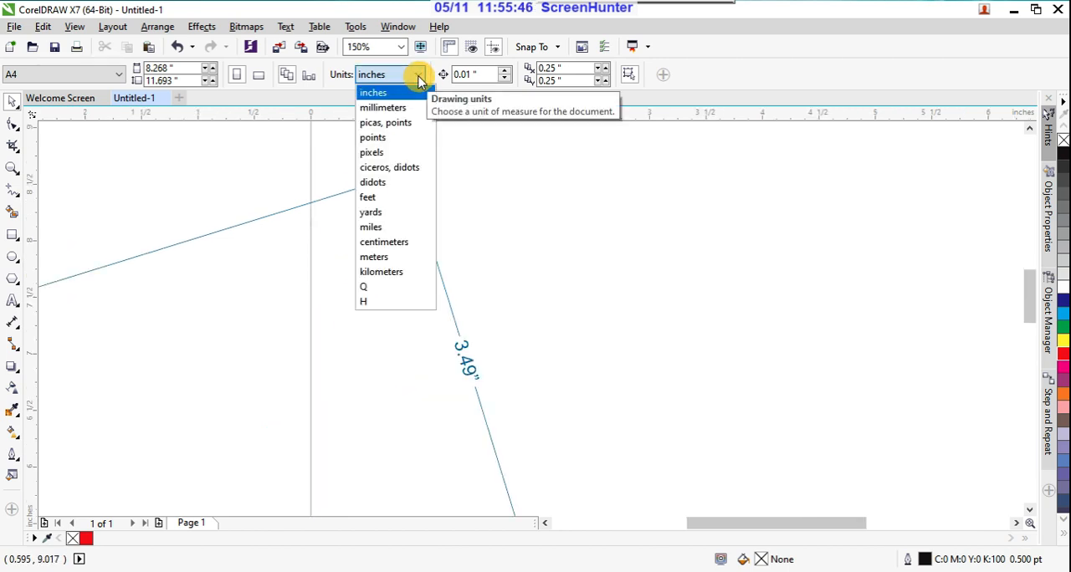
{"action": "left_click", "coordinate": [384, 242]}
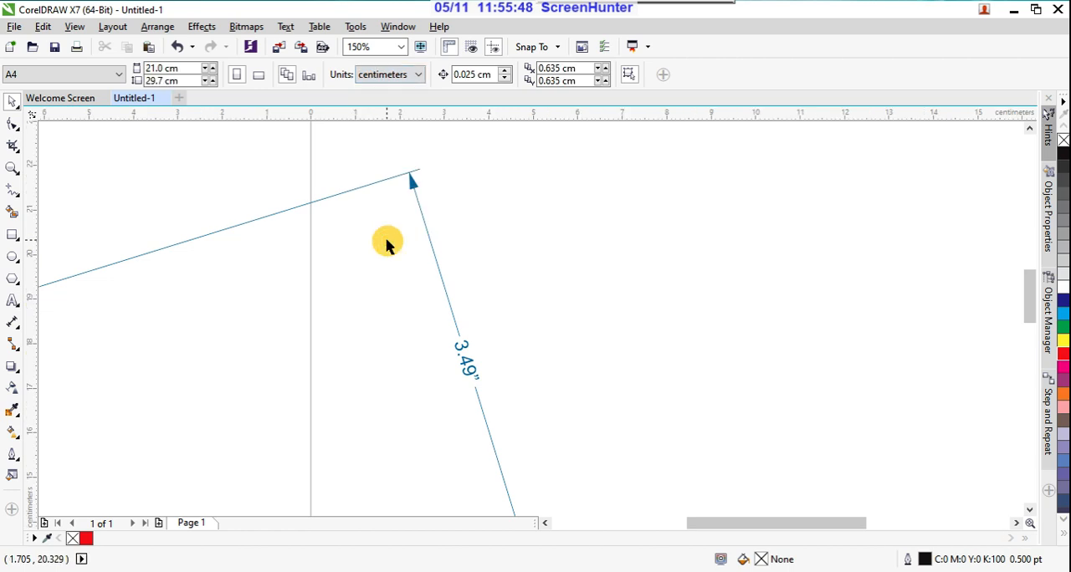
{"action": "left_click", "coordinate": [13, 322]}
{"action": "left_click_drag", "start_coordinate": [535, 211], "coordinate": [609, 390]}
{"action": "left_click", "coordinate": [654, 374]}
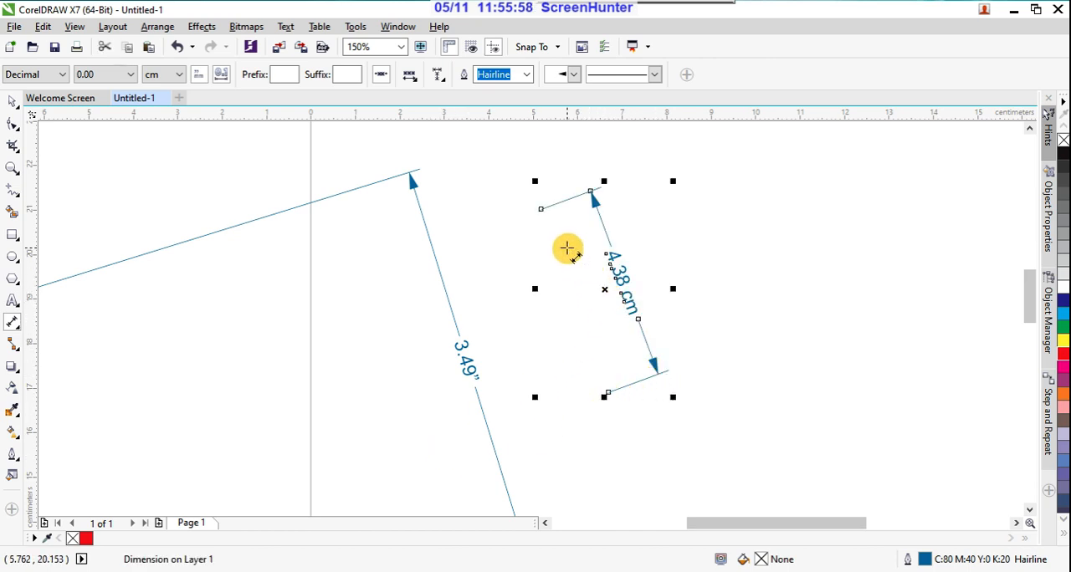
{"action": "scroll", "coordinate": [568, 245], "scroll_direction": "down", "scroll_amount": 1}
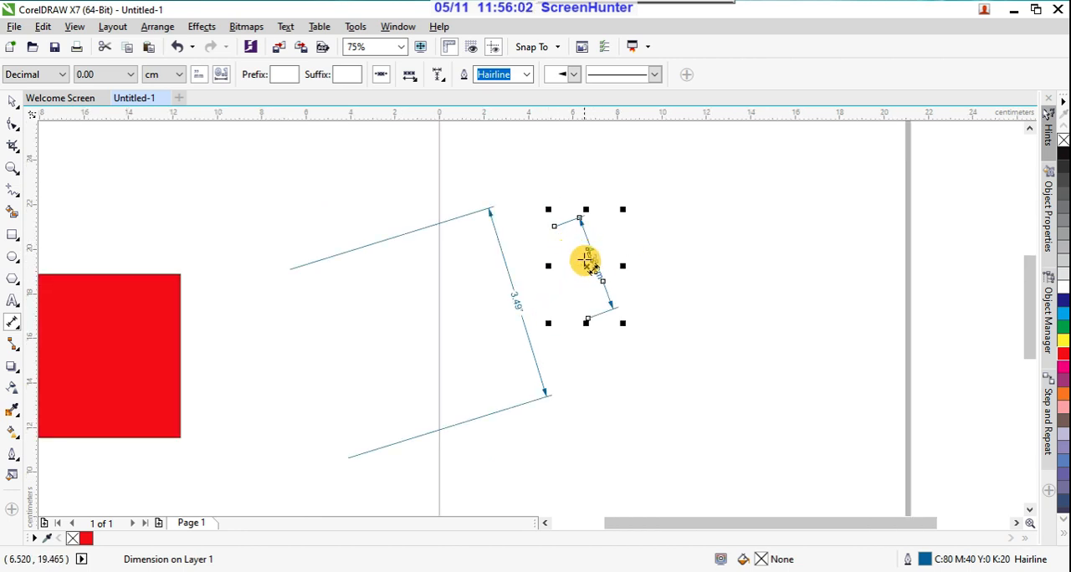
{"action": "scroll", "coordinate": [584, 257], "scroll_direction": "up", "scroll_amount": 1}
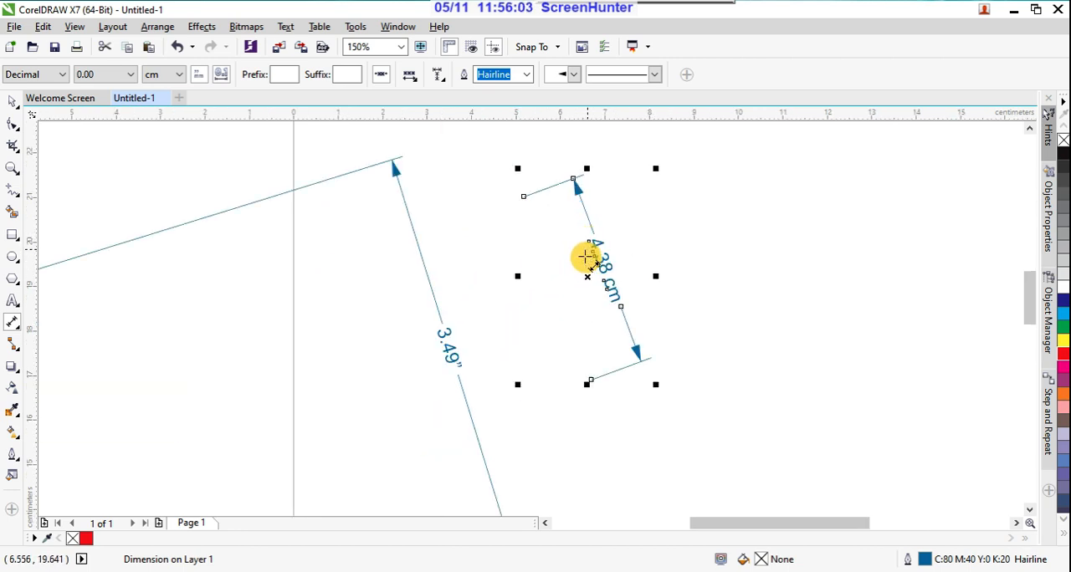
{"action": "left_click", "coordinate": [11, 101]}
{"action": "left_click", "coordinate": [220, 279]}
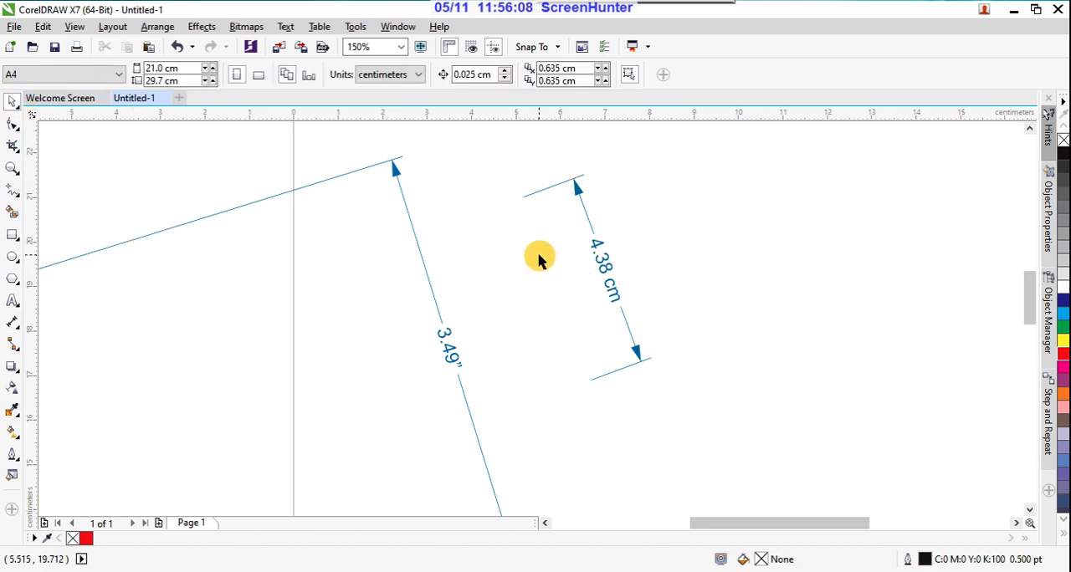
{"action": "left_click", "coordinate": [416, 77]}
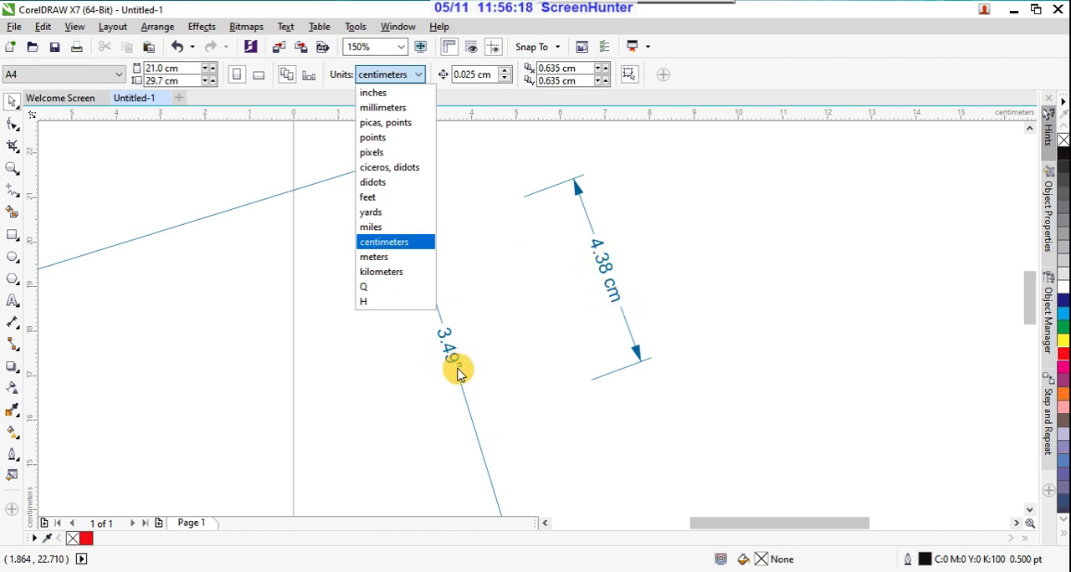
{"action": "left_click", "coordinate": [506, 100]}
{"action": "scroll", "coordinate": [529, 229], "scroll_direction": "down", "scroll_amount": 2}
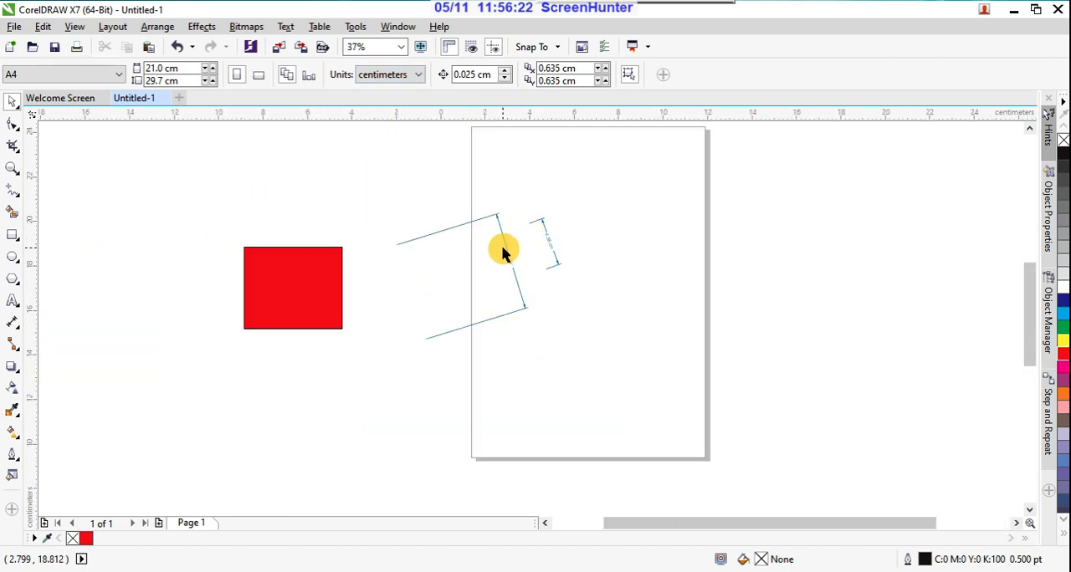
{"action": "scroll", "coordinate": [494, 244], "scroll_direction": "up", "scroll_amount": 1}
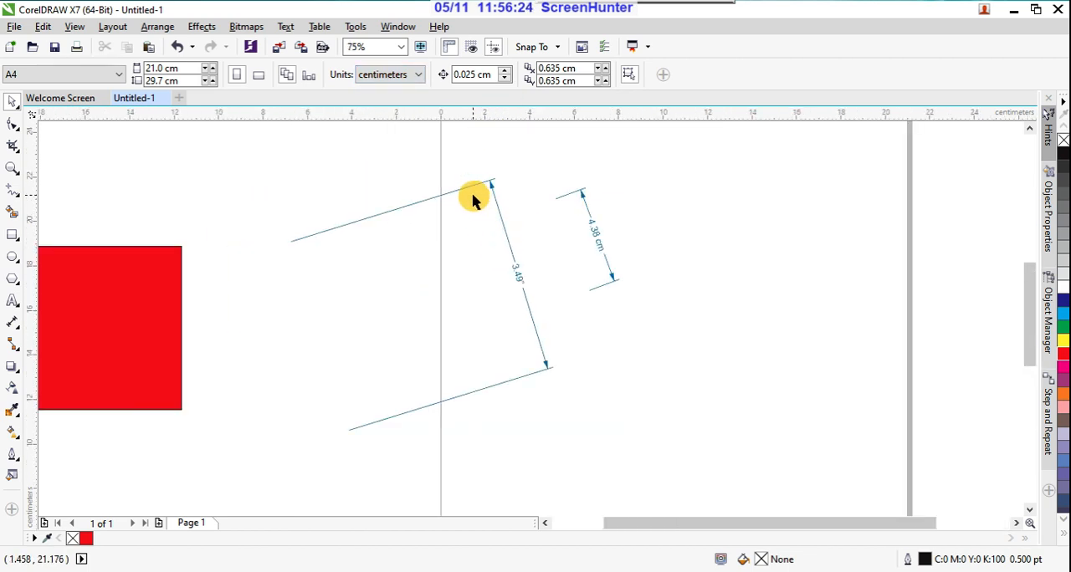
Step: With the Horizontal or Vertical Dimension tool, draw a vertical dimension about 5.40 cm long and a horizontal one about 8.64 cm long
{"action": "left_click", "coordinate": [13, 323]}
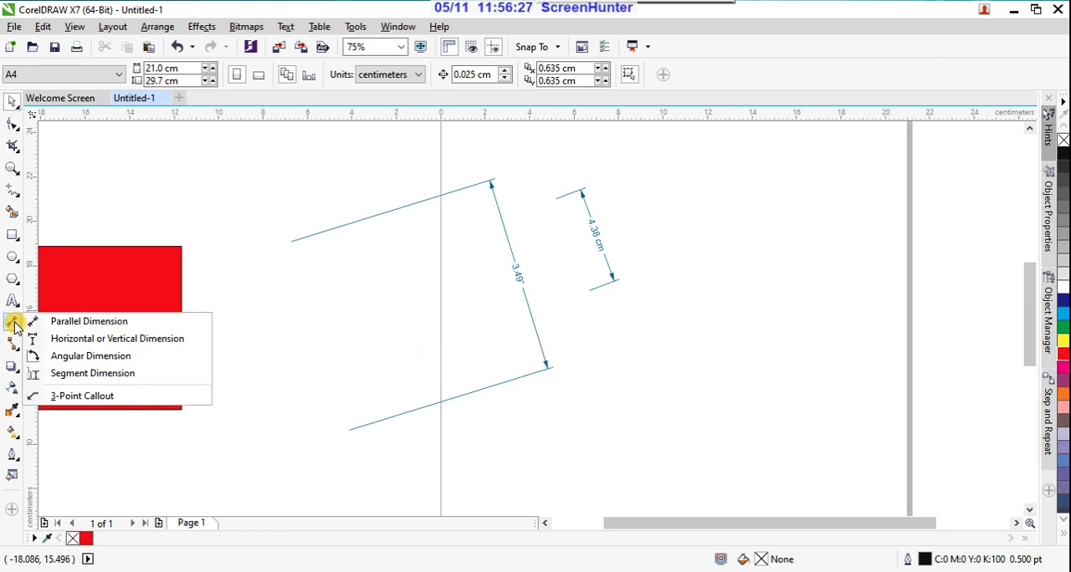
{"action": "left_click", "coordinate": [100, 339]}
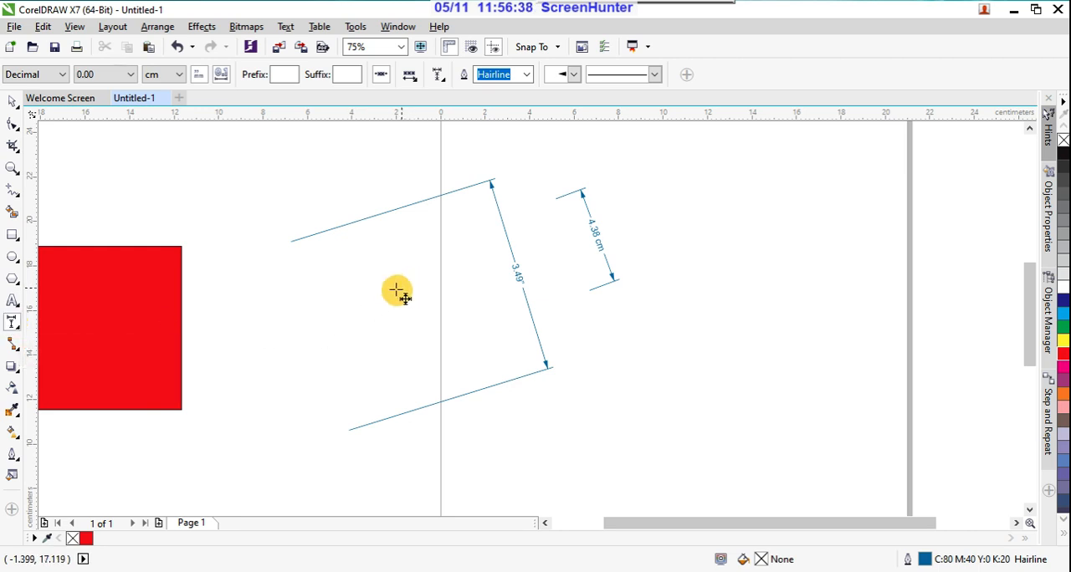
{"action": "left_click_drag", "start_coordinate": [274, 299], "coordinate": [275, 422]}
{"action": "left_click", "coordinate": [339, 405]}
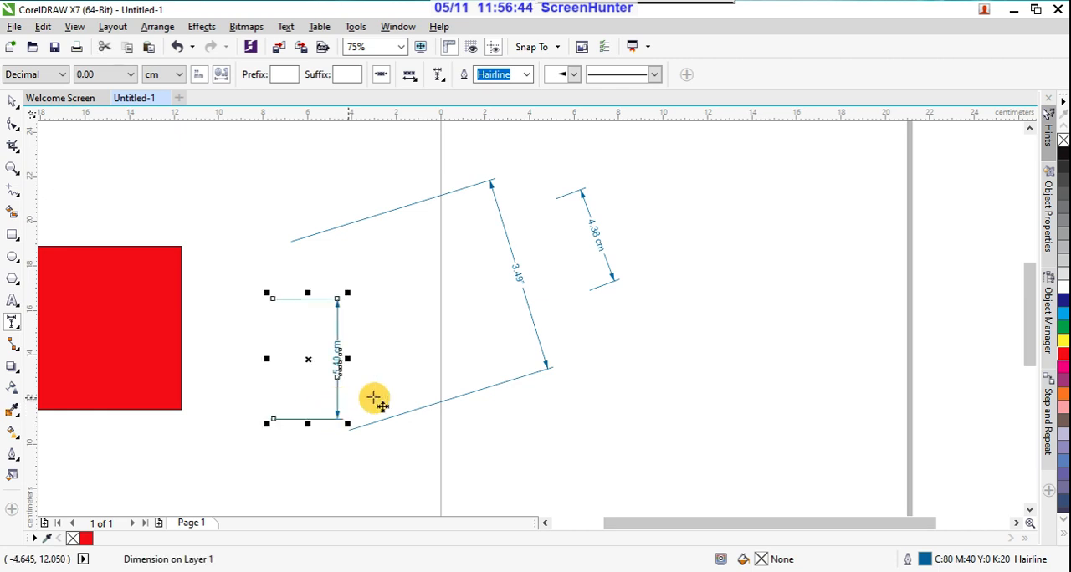
{"action": "left_click_drag", "start_coordinate": [521, 424], "coordinate": [714, 438]}
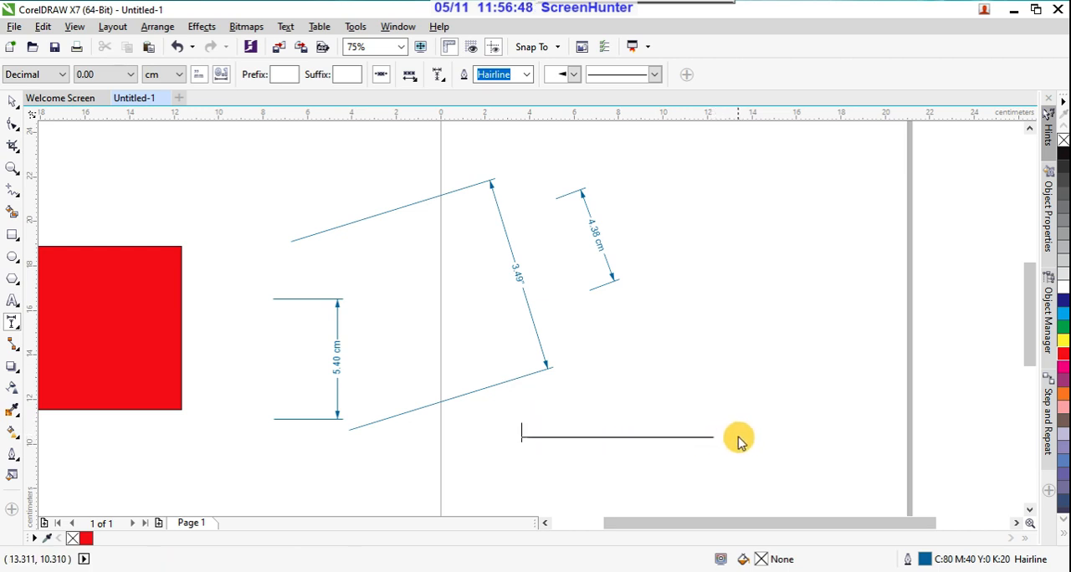
{"action": "left_click", "coordinate": [756, 401]}
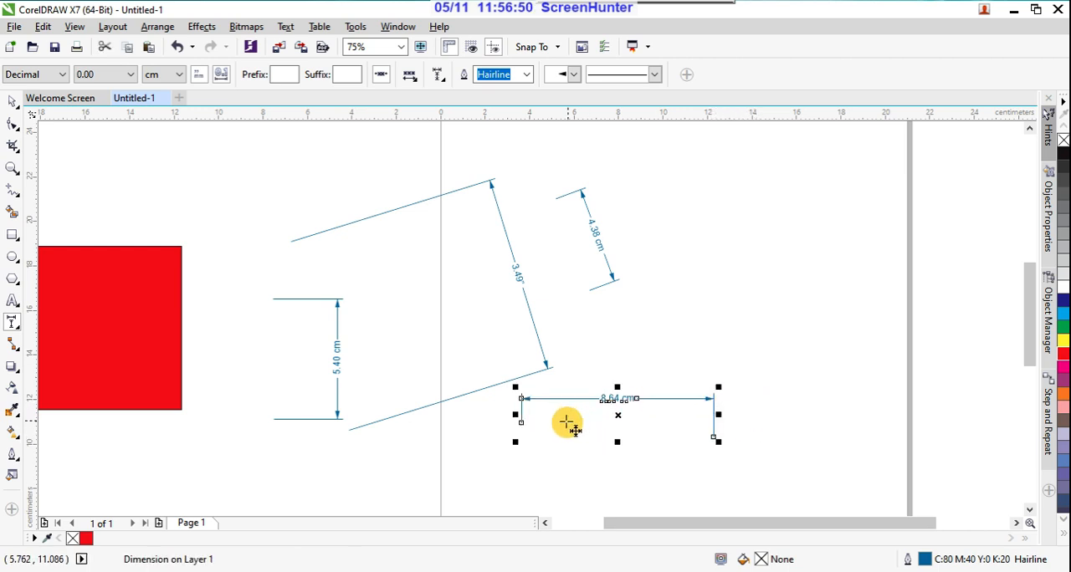
Step: Dimension the red rectangle's height with a vertical dimension line placed just outside its left edge
{"action": "scroll", "coordinate": [708, 394], "scroll_direction": "down", "scroll_amount": 4}
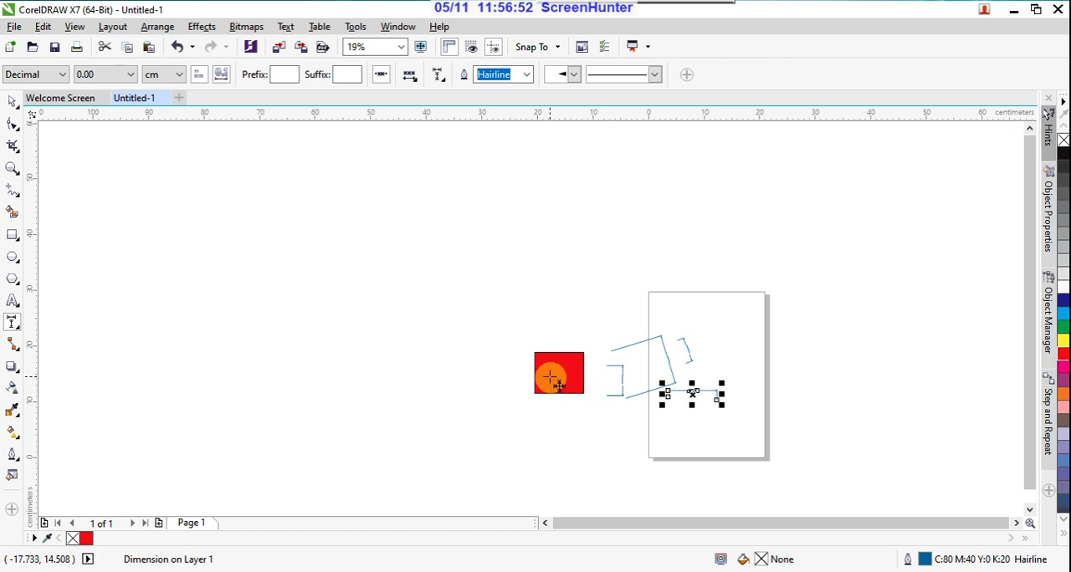
{"action": "scroll", "coordinate": [552, 373], "scroll_direction": "up", "scroll_amount": 4}
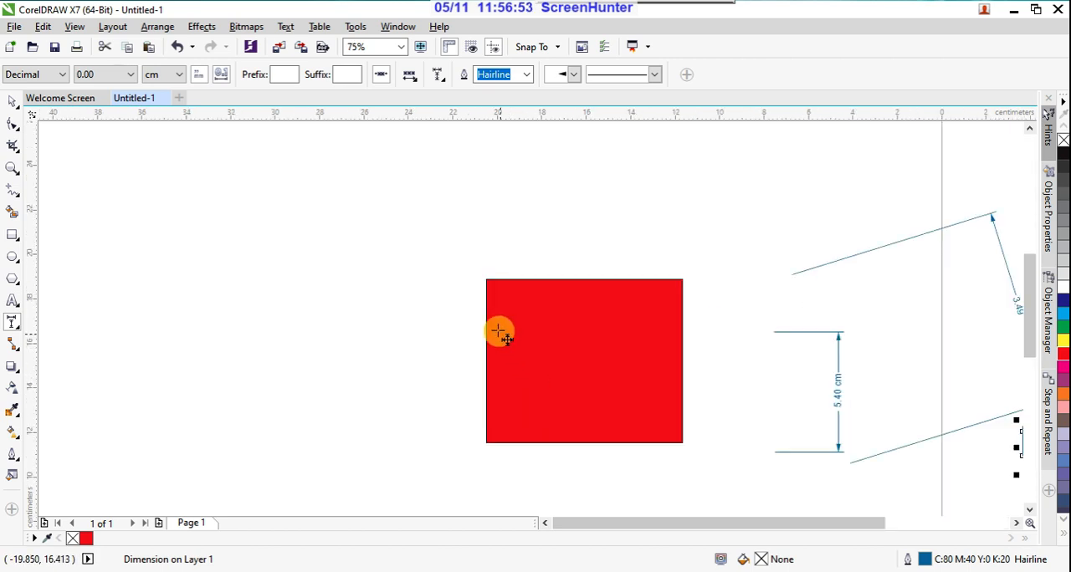
{"action": "left_click", "coordinate": [486, 279]}
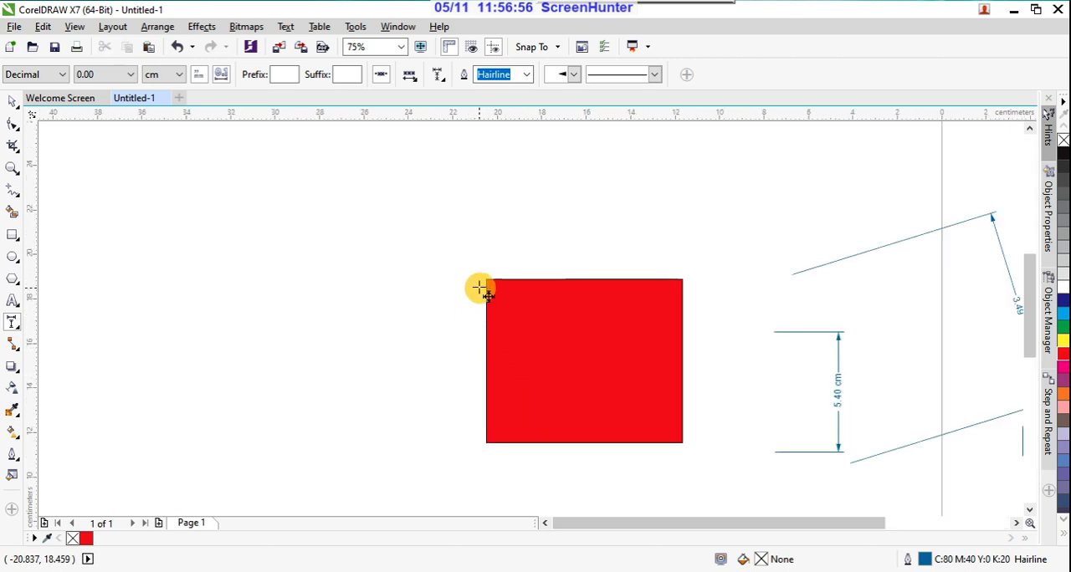
{"action": "left_click_drag", "start_coordinate": [486, 280], "coordinate": [461, 442]}
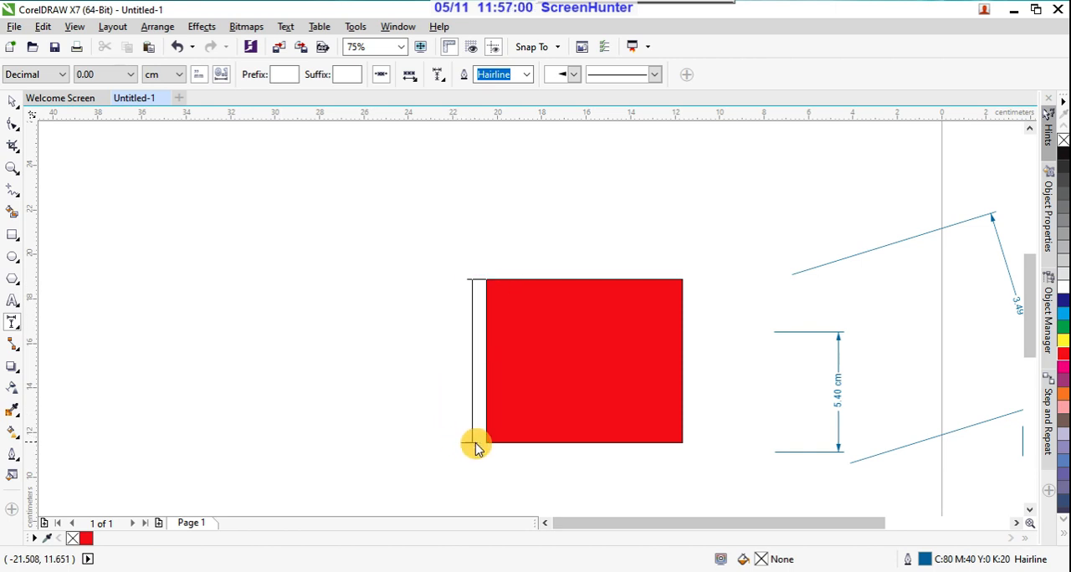
{"action": "left_click", "coordinate": [463, 445]}
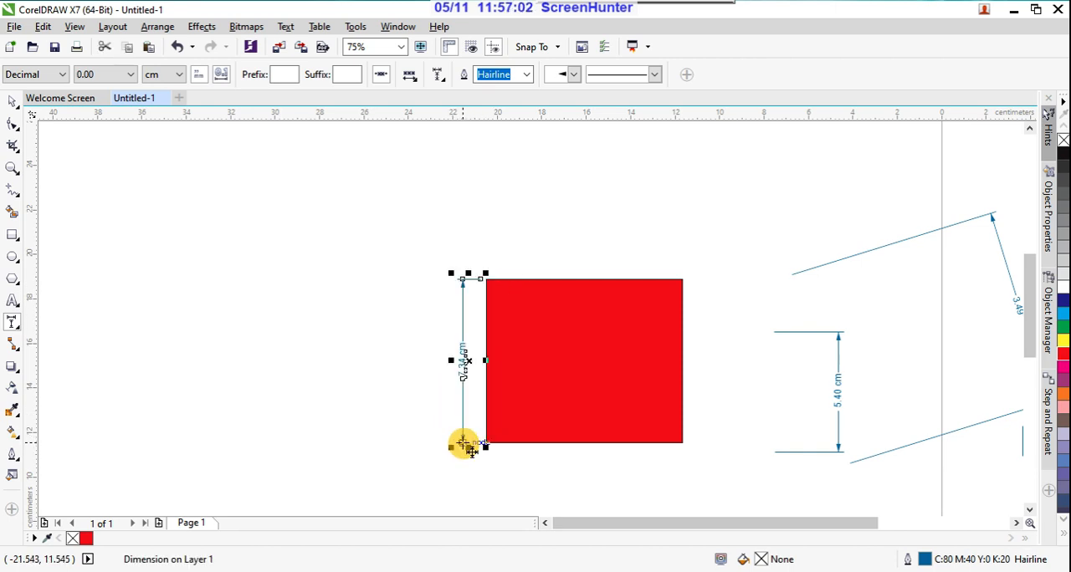
{"action": "scroll", "coordinate": [471, 358], "scroll_direction": "up", "scroll_amount": 3}
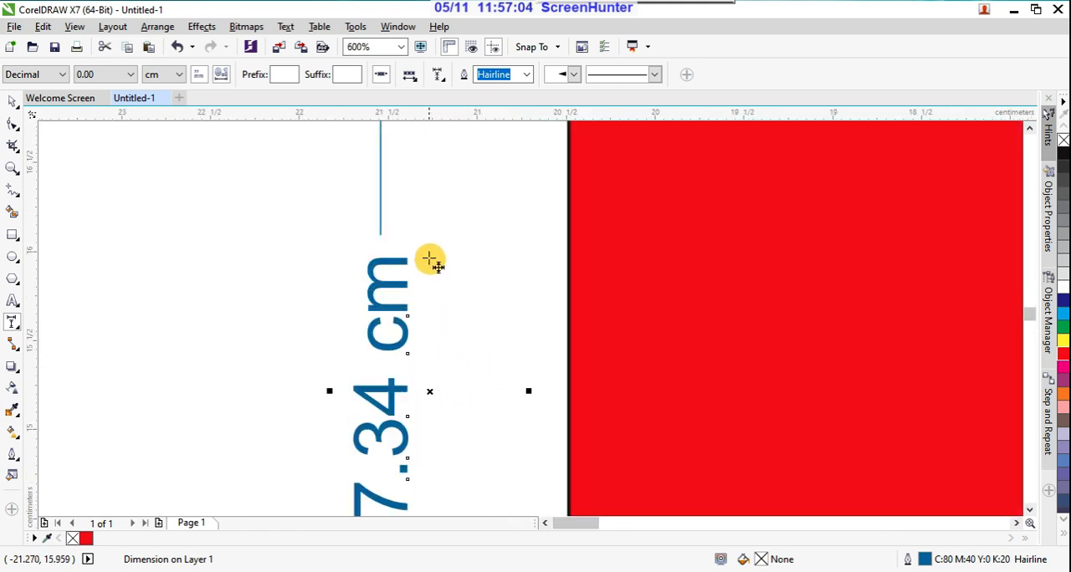
{"action": "scroll", "coordinate": [429, 260], "scroll_direction": "down", "scroll_amount": 1}
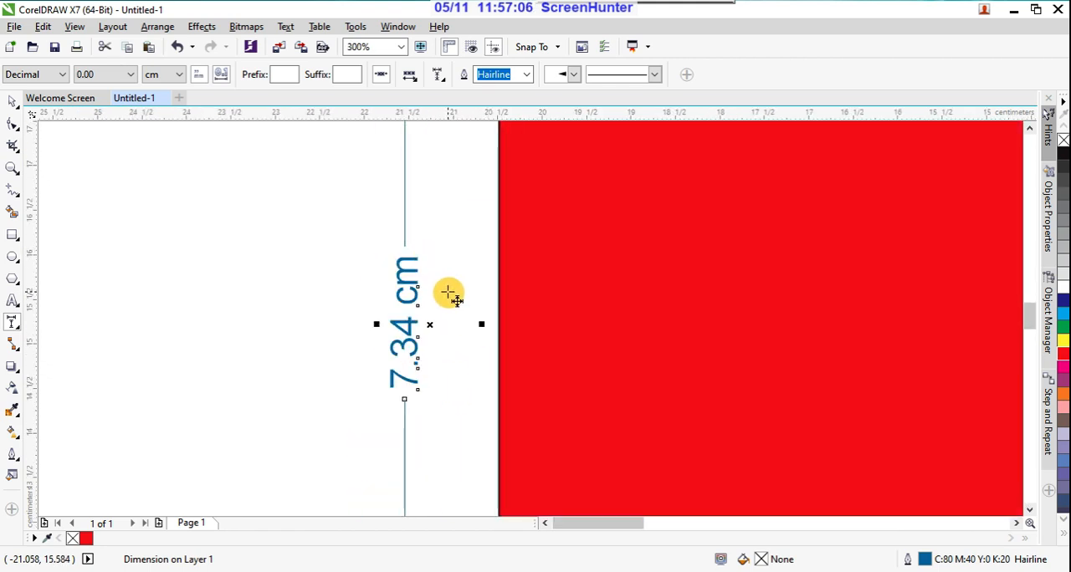
{"action": "scroll", "coordinate": [447, 293], "scroll_direction": "down", "scroll_amount": 2}
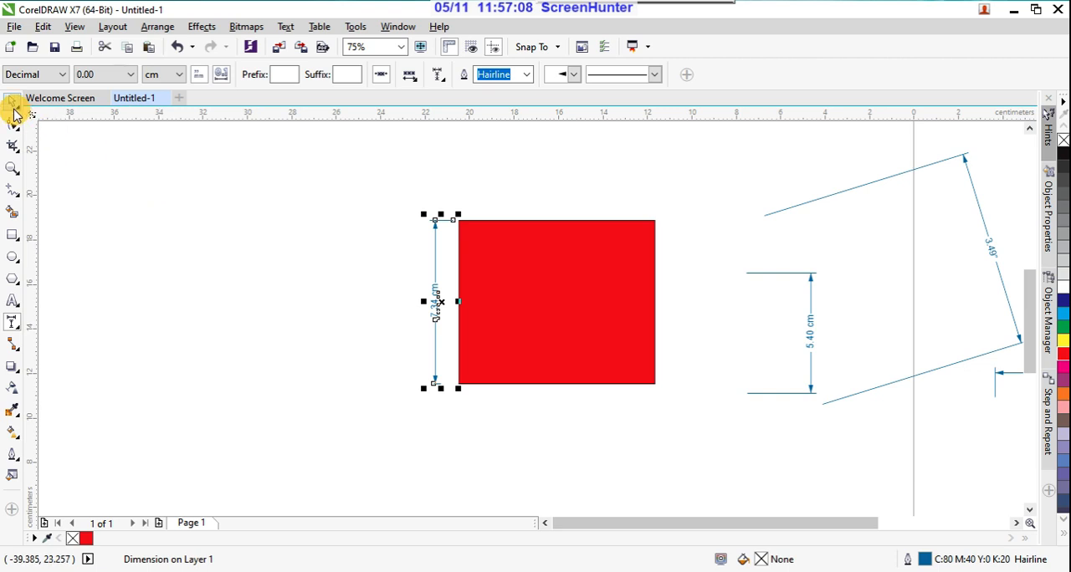
{"action": "left_click", "coordinate": [13, 102]}
{"action": "left_click", "coordinate": [597, 333]}
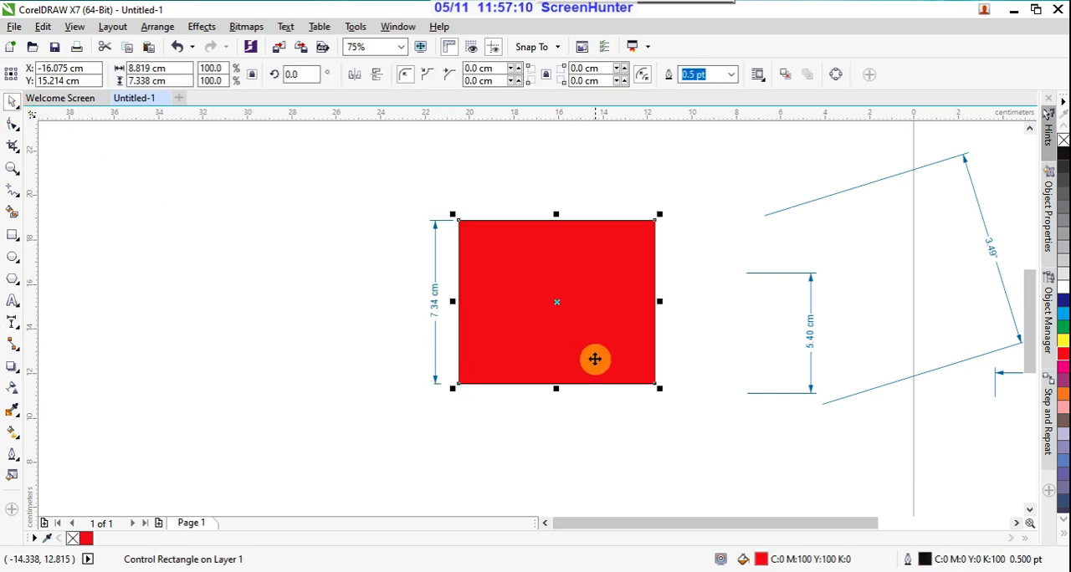
{"action": "left_click", "coordinate": [299, 308]}
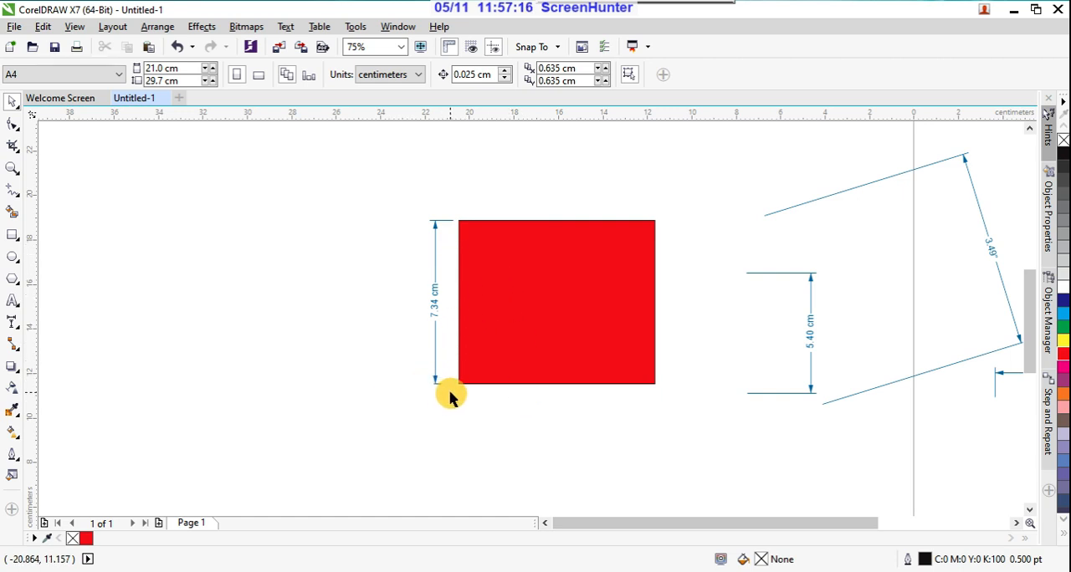
Step: Draw an angular dimension of about 30.34° from the red rectangle's bottom edge, with its vertex at the lower-left corner
{"action": "left_click", "coordinate": [18, 324]}
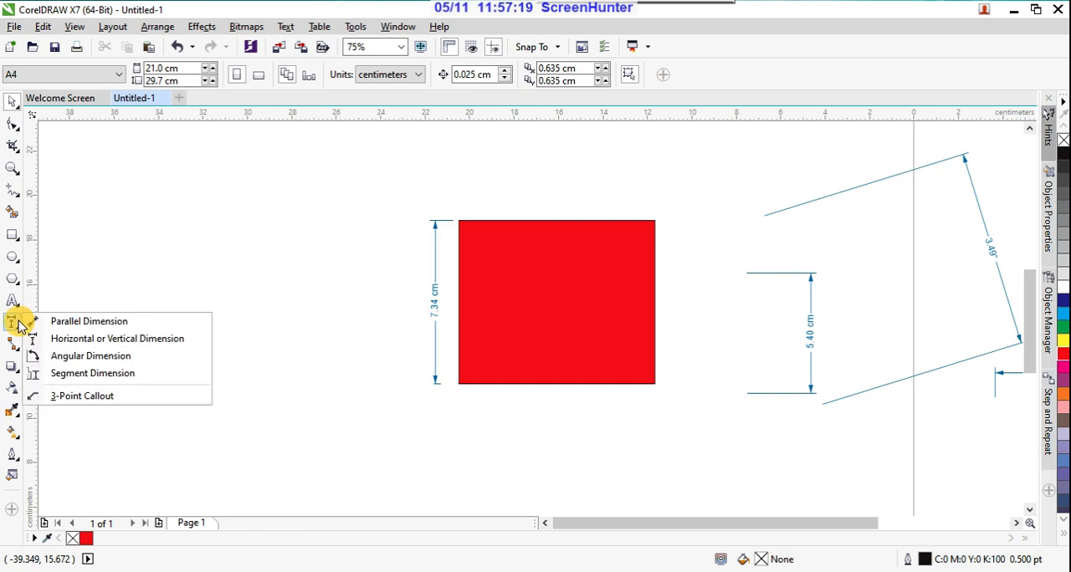
{"action": "left_click", "coordinate": [70, 357]}
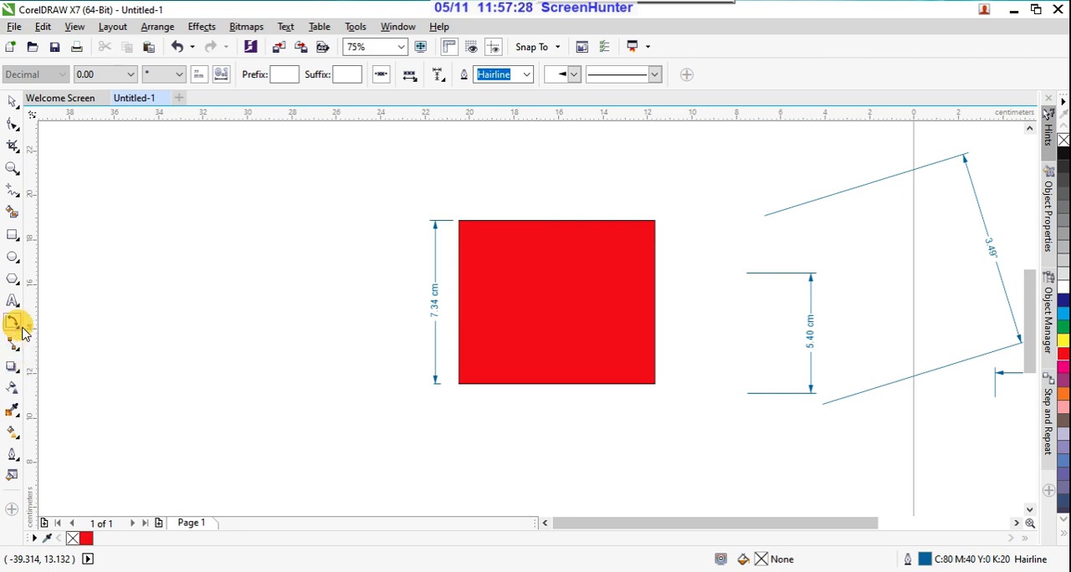
{"action": "left_click", "coordinate": [459, 384]}
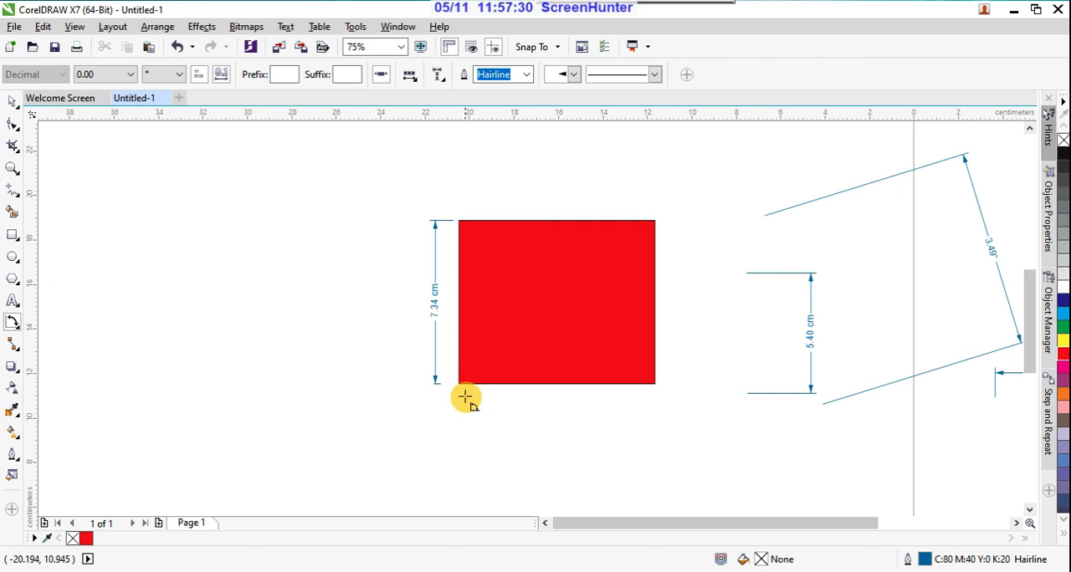
{"action": "left_click", "coordinate": [655, 385]}
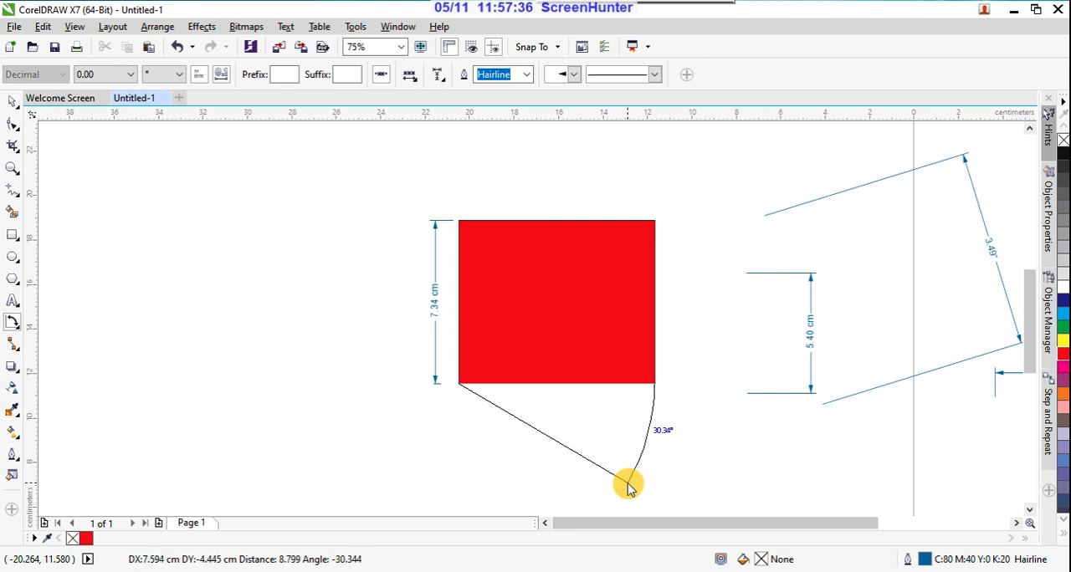
{"action": "left_click", "coordinate": [627, 485]}
{"action": "left_click", "coordinate": [628, 485]}
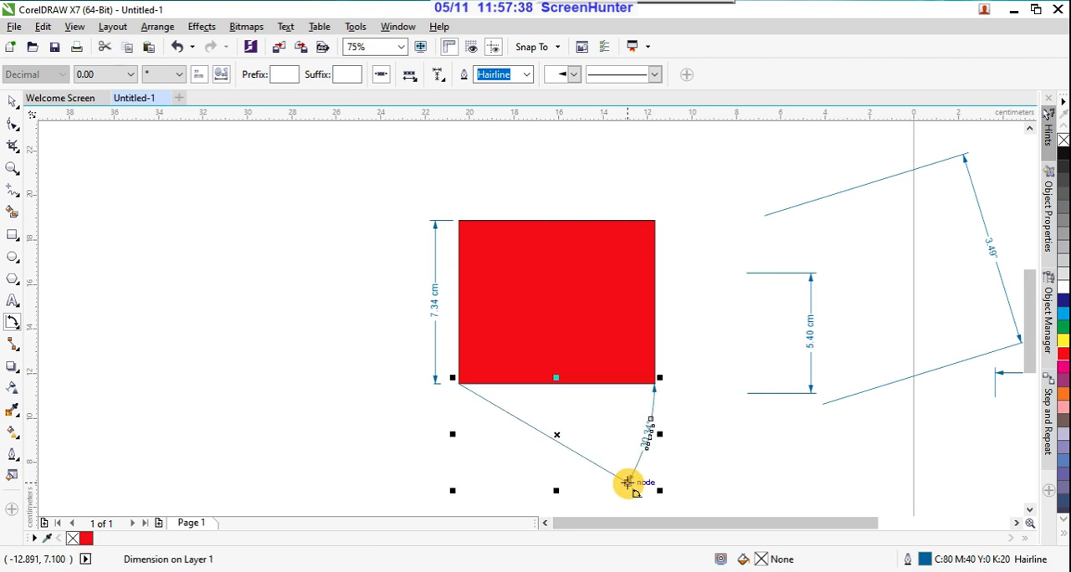
{"action": "left_click", "coordinate": [13, 101]}
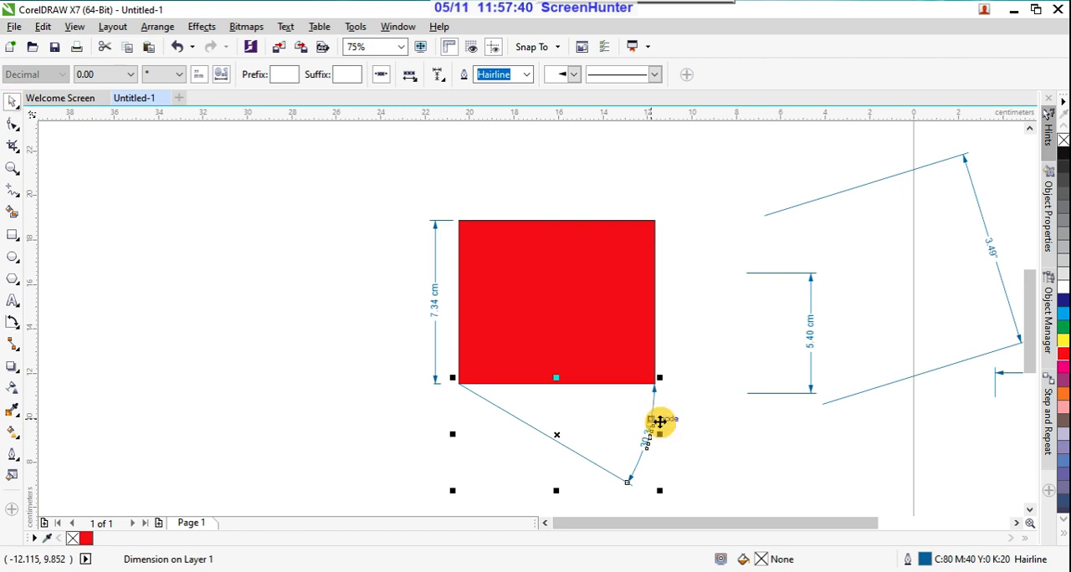
{"action": "left_click", "coordinate": [715, 432]}
{"action": "scroll", "coordinate": [651, 450], "scroll_direction": "up", "scroll_amount": 4}
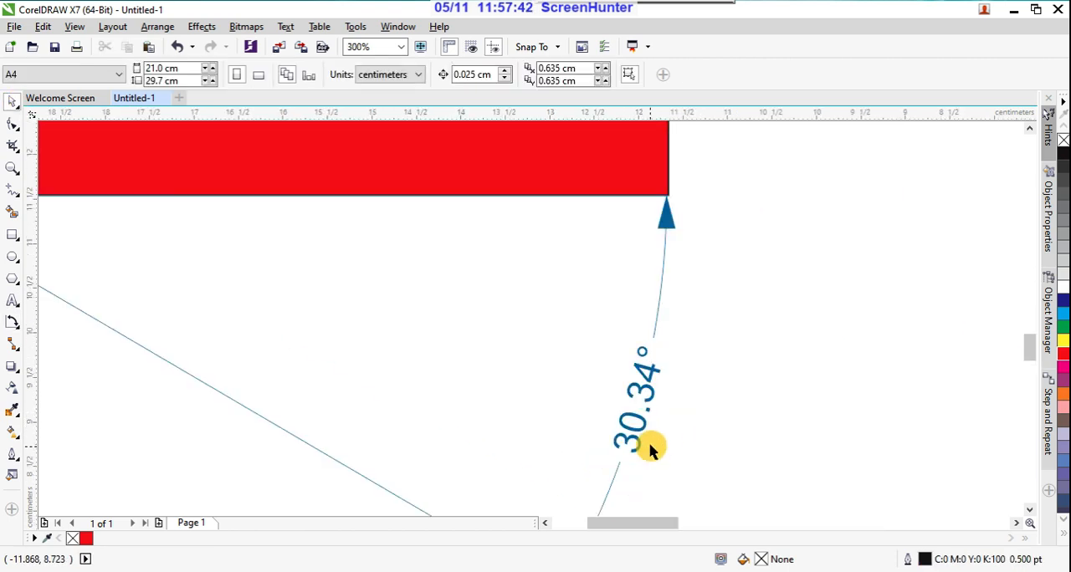
{"action": "scroll", "coordinate": [650, 363], "scroll_direction": "down", "scroll_amount": 2}
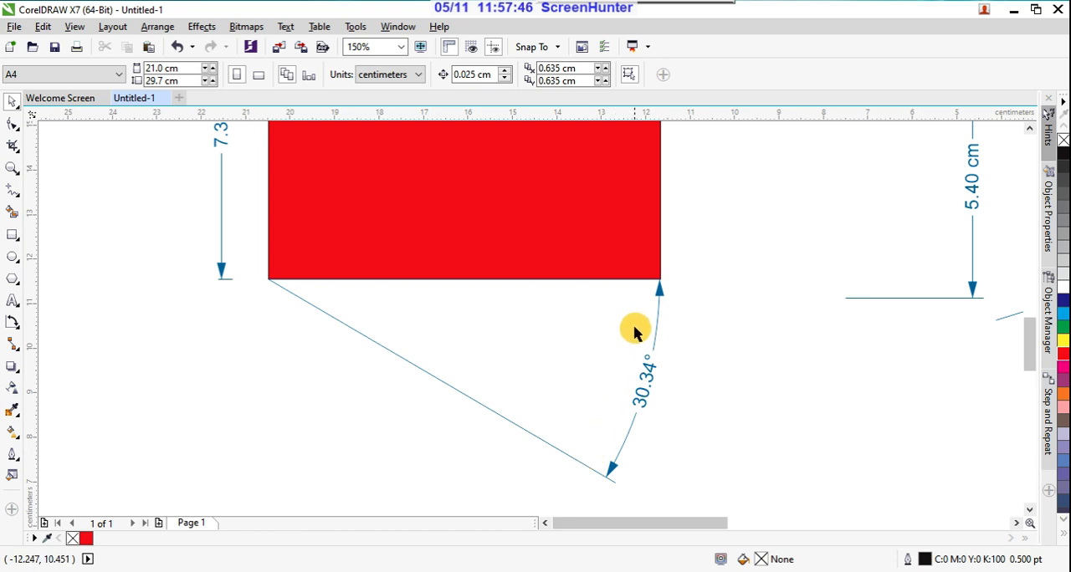
{"action": "scroll", "coordinate": [660, 303], "scroll_direction": "down", "scroll_amount": 2}
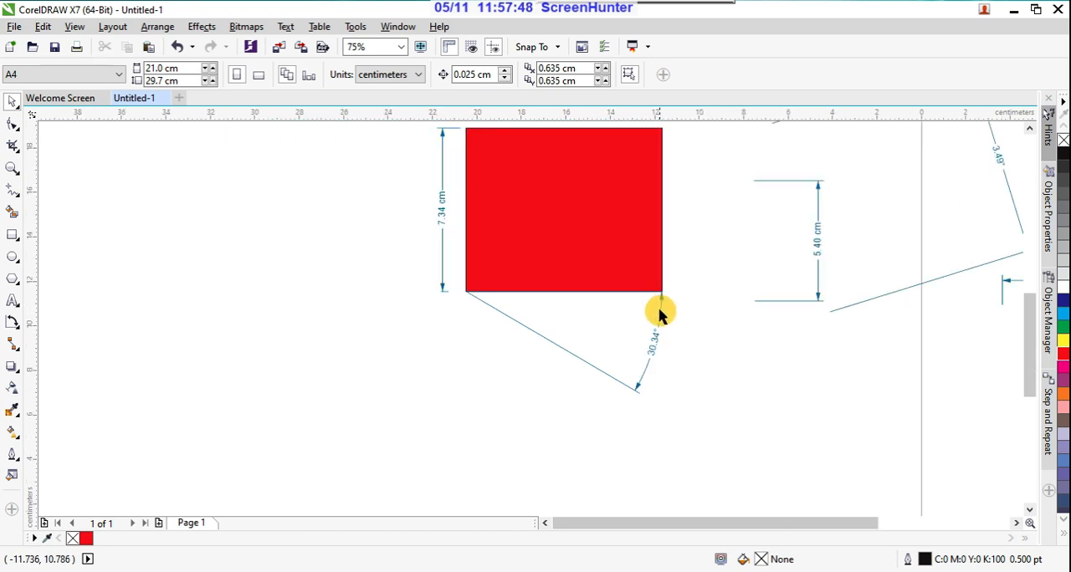
Step: Draw a second angular dimension of about 90.51° in the empty area to the lower left of the red rectangle
{"action": "left_click", "coordinate": [13, 322]}
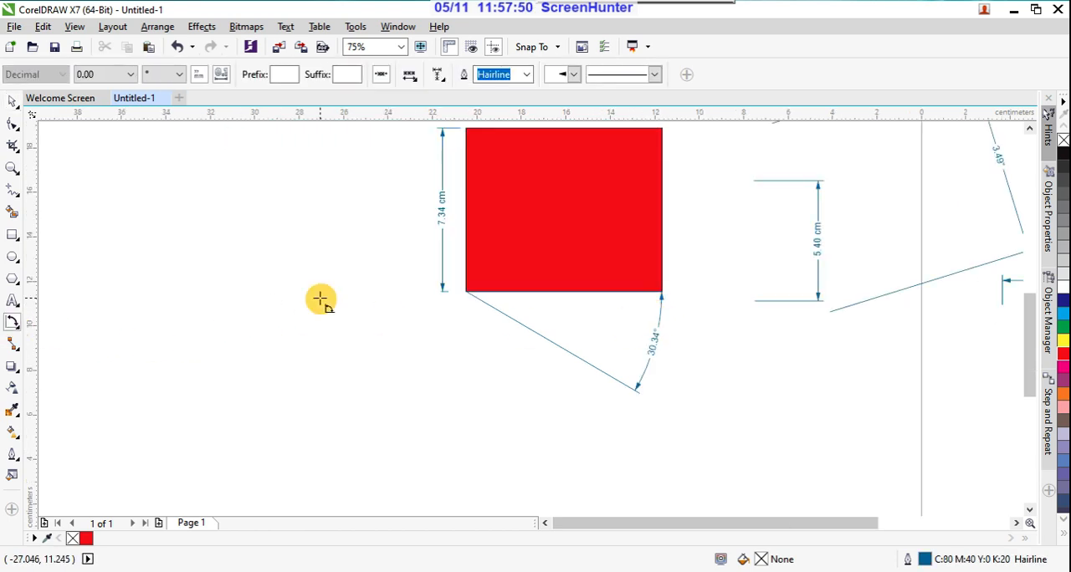
{"action": "left_click_drag", "start_coordinate": [322, 299], "coordinate": [325, 425]}
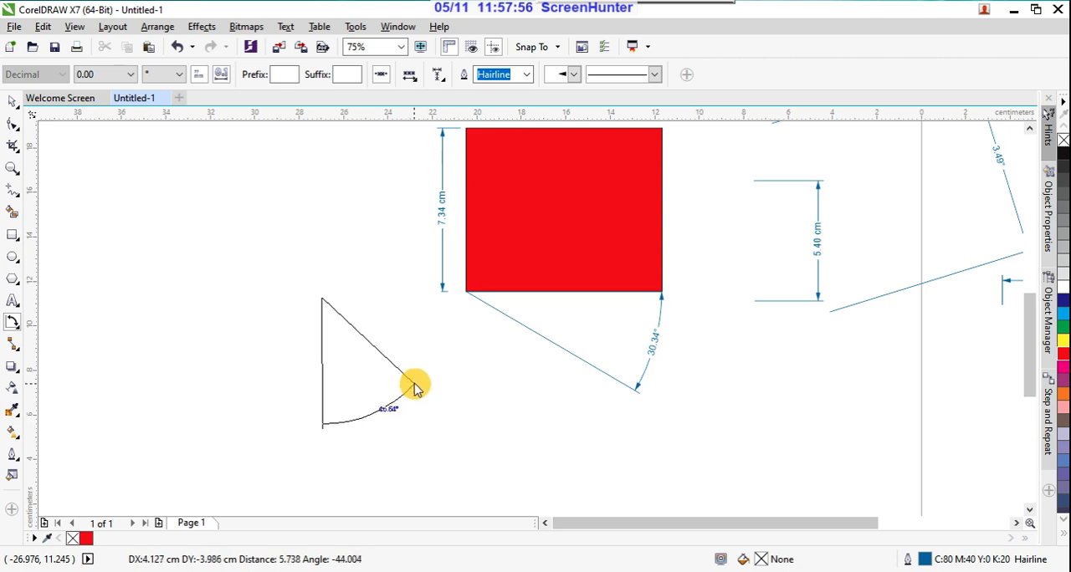
{"action": "left_click", "coordinate": [425, 298]}
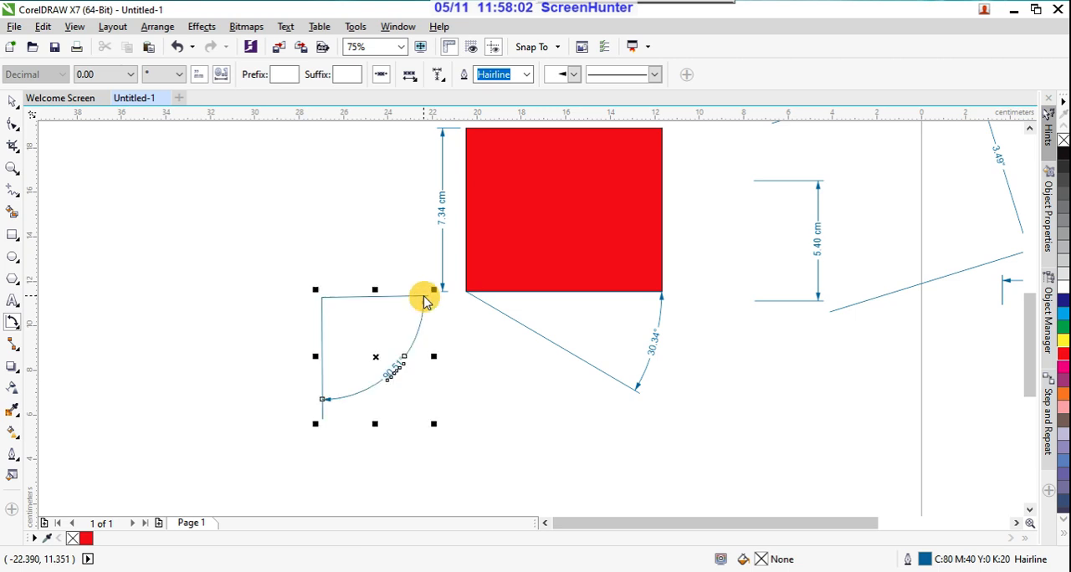
{"action": "left_click", "coordinate": [12, 100]}
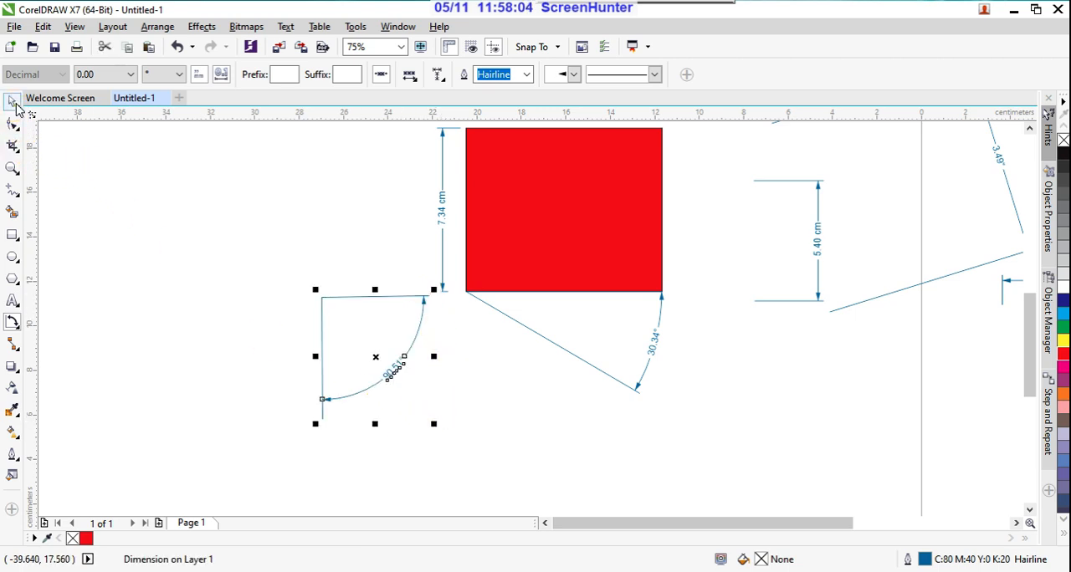
{"action": "left_click", "coordinate": [250, 360]}
{"action": "scroll", "coordinate": [393, 378], "scroll_direction": "up", "scroll_amount": 3}
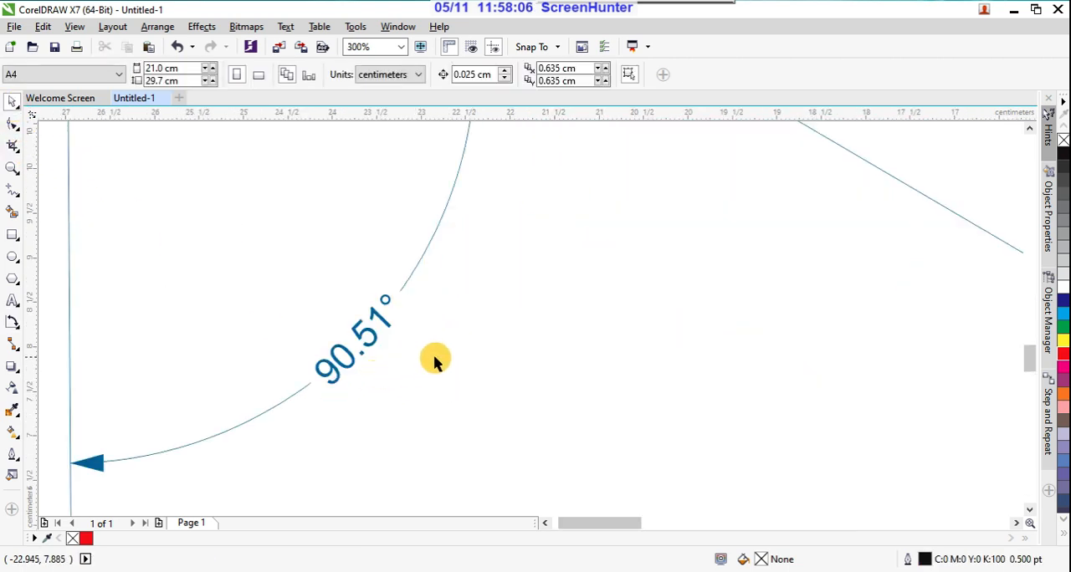
{"action": "scroll", "coordinate": [447, 354], "scroll_direction": "down", "scroll_amount": 3}
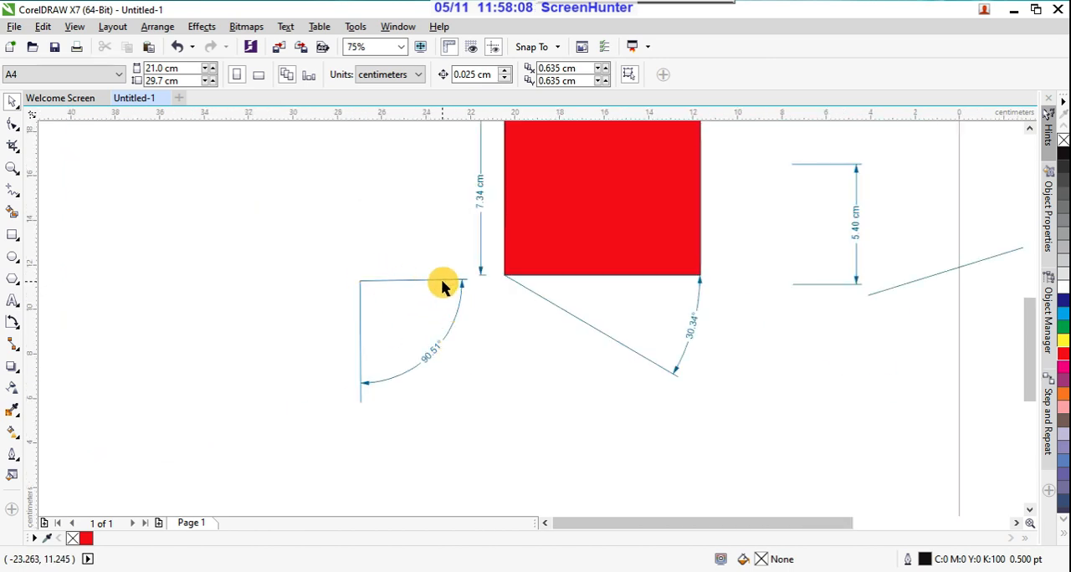
Step: With the Segment Dimension tool, dimension the red rectangle's top edge and place the dimension line across the middle of the rectangle
{"action": "left_click", "coordinate": [16, 327]}
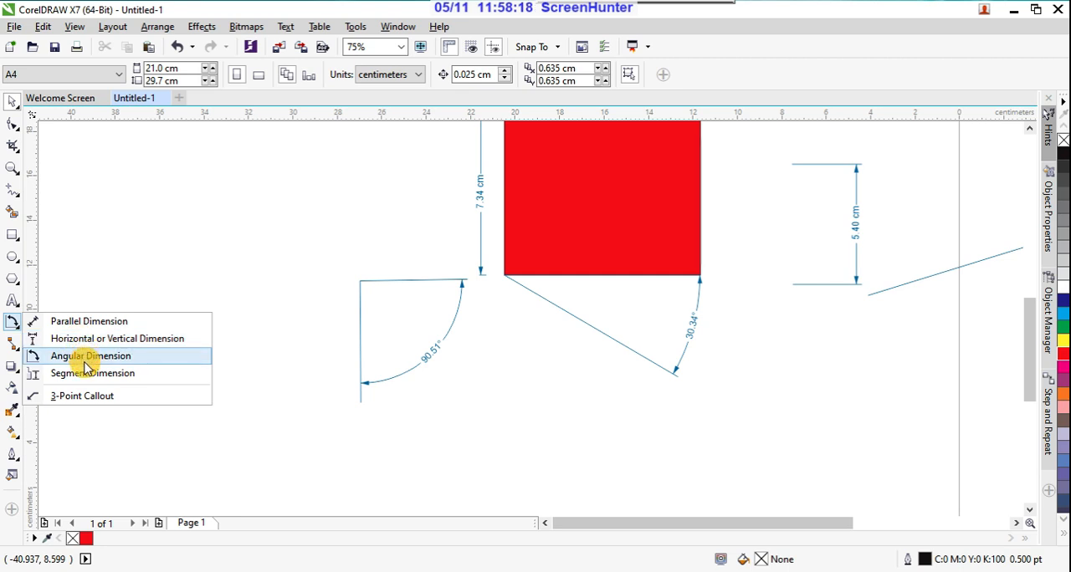
{"action": "left_click", "coordinate": [89, 373]}
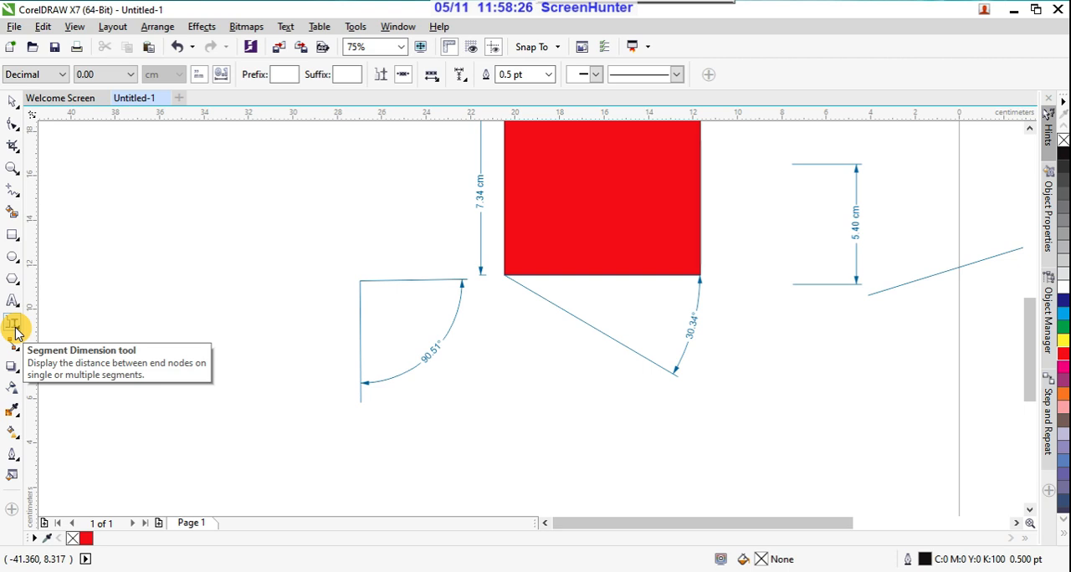
{"action": "scroll", "coordinate": [494, 487], "scroll_direction": "down", "scroll_amount": 1}
{"action": "scroll", "coordinate": [543, 330], "scroll_direction": "up", "scroll_amount": 1}
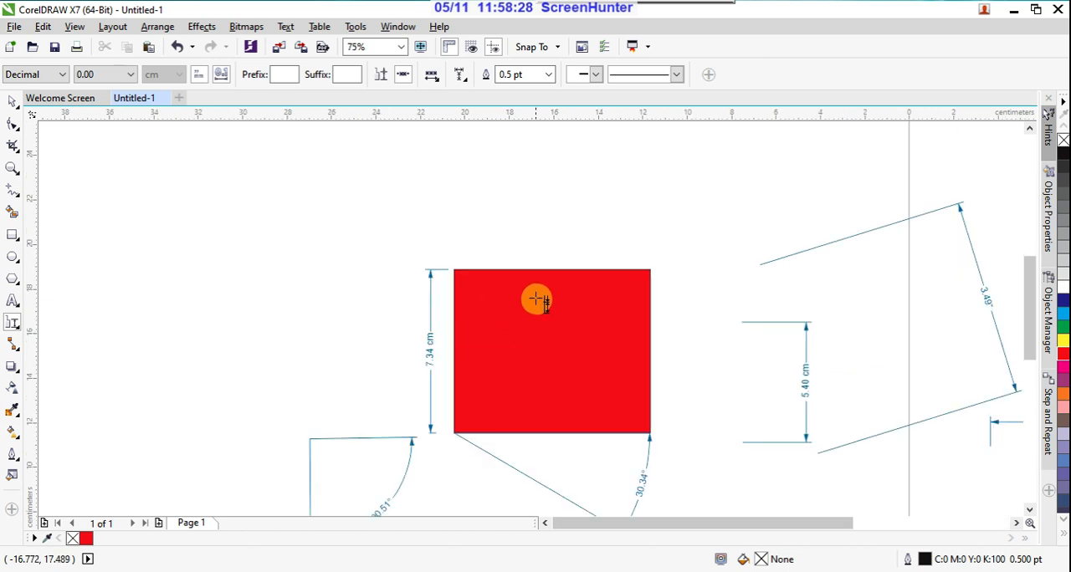
{"action": "left_click_drag", "start_coordinate": [546, 271], "coordinate": [547, 430]}
{"action": "left_click_drag", "start_coordinate": [546, 272], "coordinate": [555, 358]}
{"action": "left_click", "coordinate": [564, 388]}
{"action": "scroll", "coordinate": [569, 356], "scroll_direction": "up", "scroll_amount": 3}
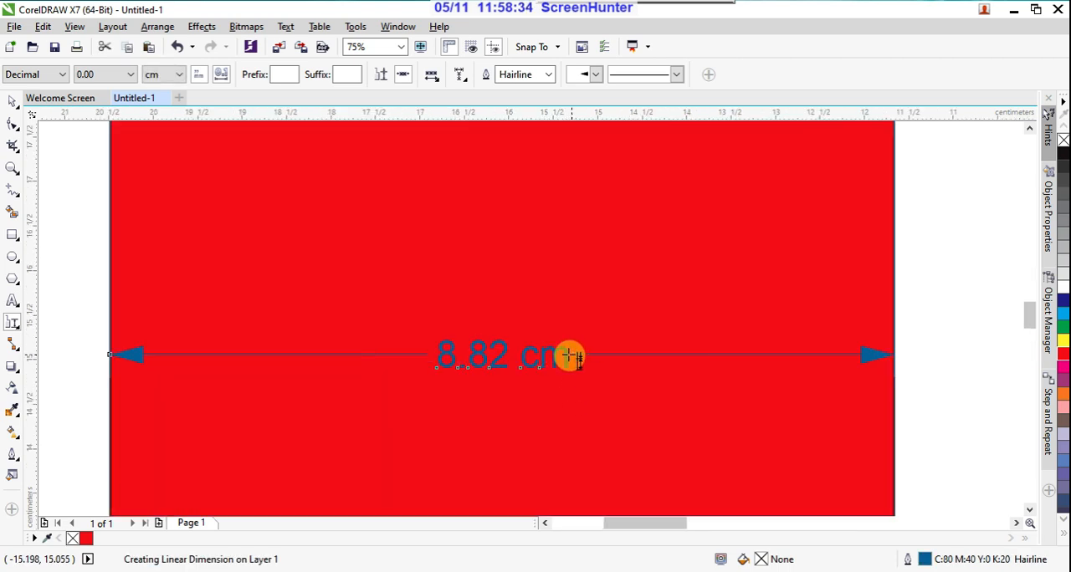
{"action": "scroll", "coordinate": [575, 349], "scroll_direction": "down", "scroll_amount": 2}
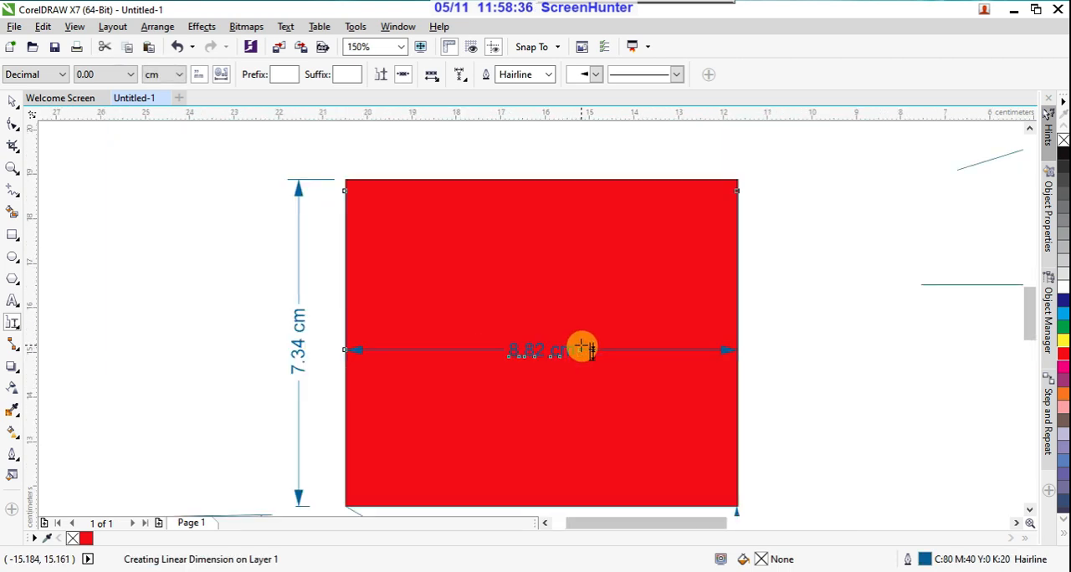
{"action": "scroll", "coordinate": [579, 348], "scroll_direction": "down", "scroll_amount": 2}
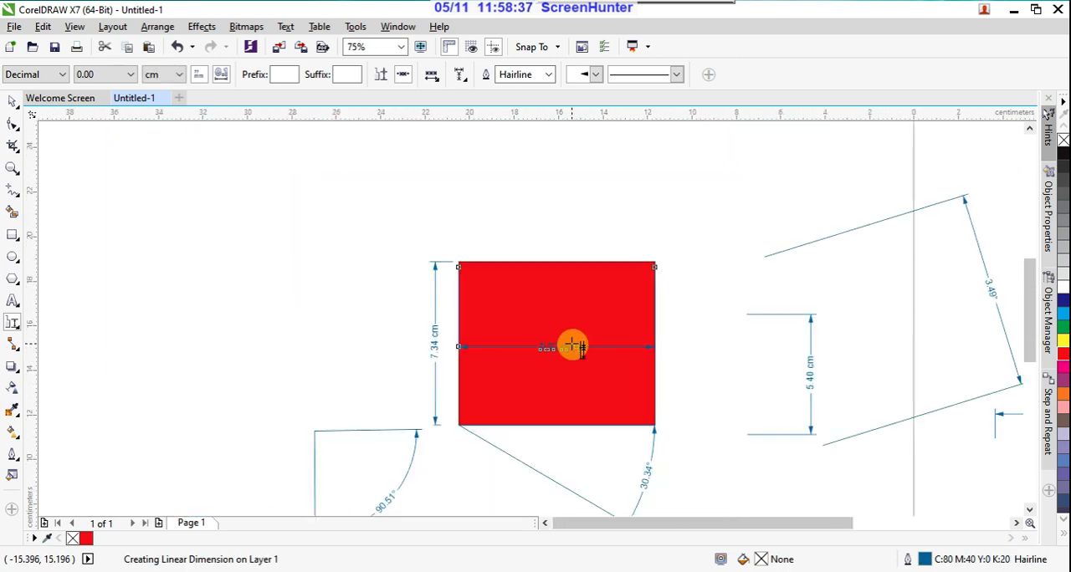
Step: Add a segment dimension for the red rectangle's left edge, placing the vertical dimension line inside near the rectangle's center
{"action": "left_click", "coordinate": [459, 329]}
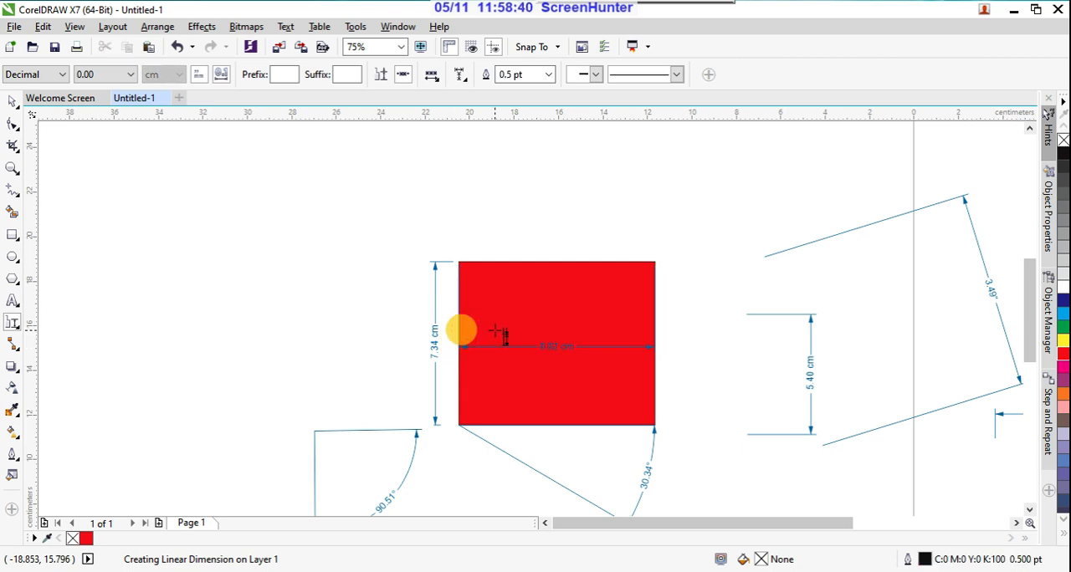
{"action": "left_click", "coordinate": [459, 368]}
{"action": "left_click", "coordinate": [555, 377]}
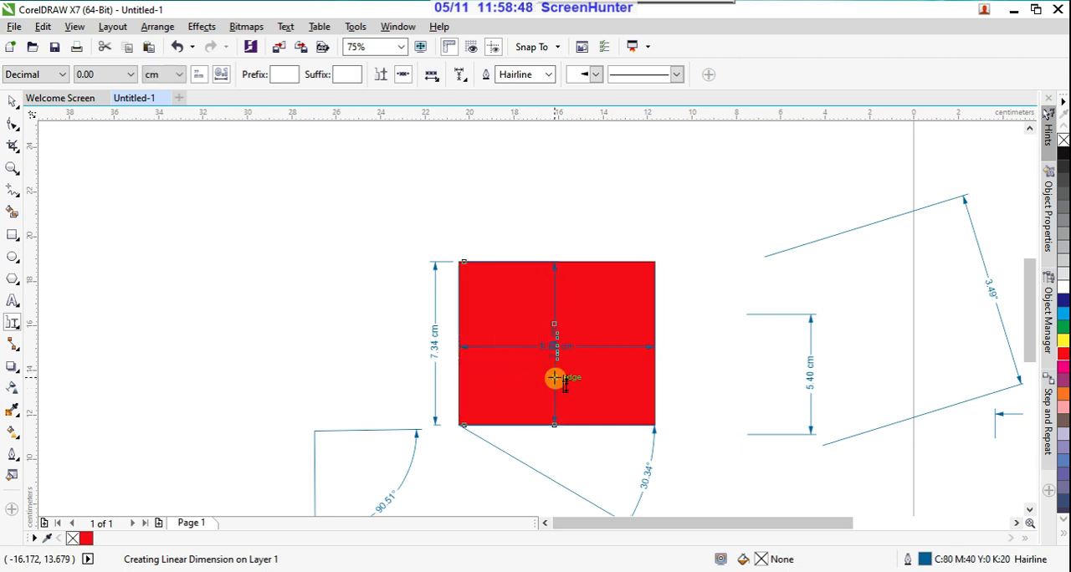
{"action": "left_click", "coordinate": [16, 104]}
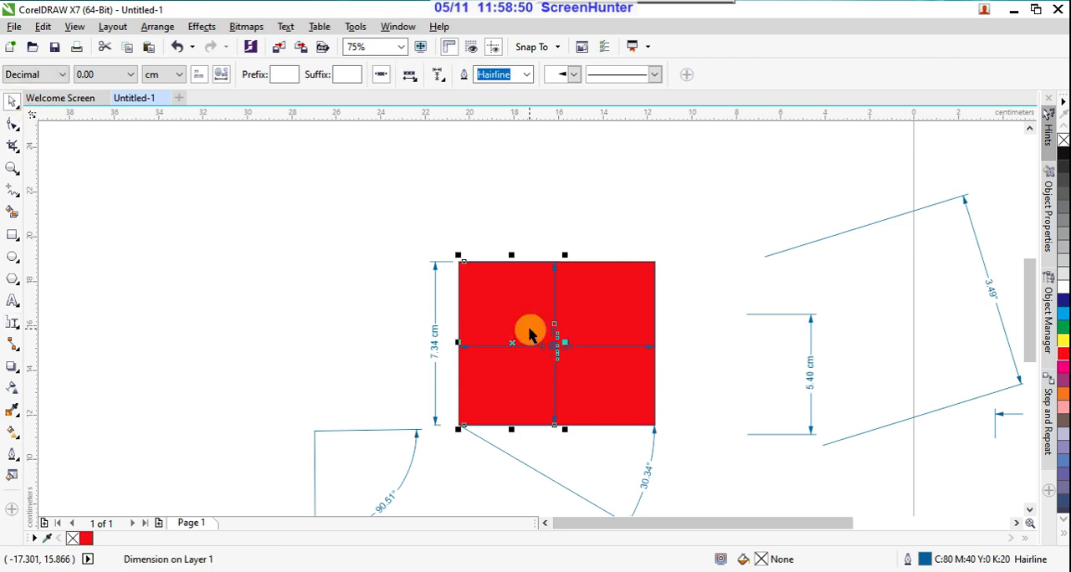
{"action": "scroll", "coordinate": [528, 329], "scroll_direction": "up", "scroll_amount": 1}
{"action": "left_click", "coordinate": [267, 311]}
{"action": "scroll", "coordinate": [598, 388], "scroll_direction": "up", "scroll_amount": 2}
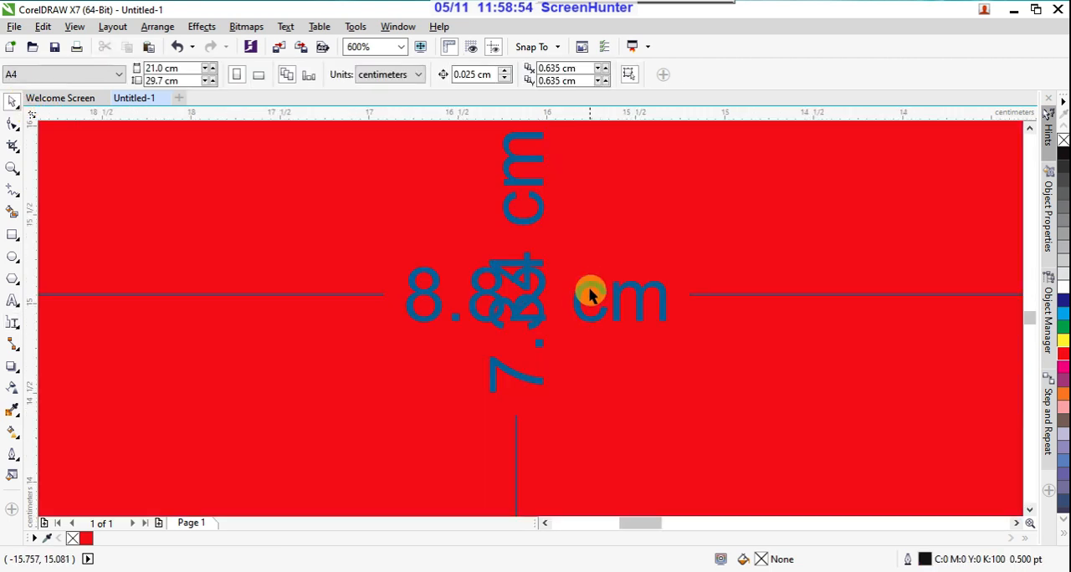
{"action": "scroll", "coordinate": [590, 292], "scroll_direction": "down", "scroll_amount": 3}
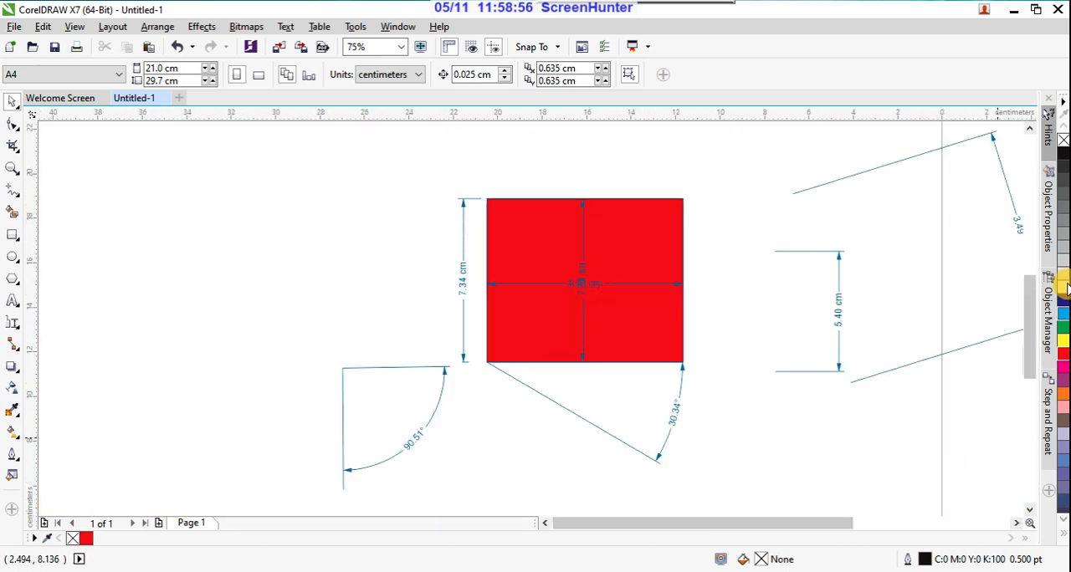
Step: Draw two 3-point callouts below the red rectangle, one starting at its lower-left corner and one starting where the first ends
{"action": "left_click", "coordinate": [15, 329]}
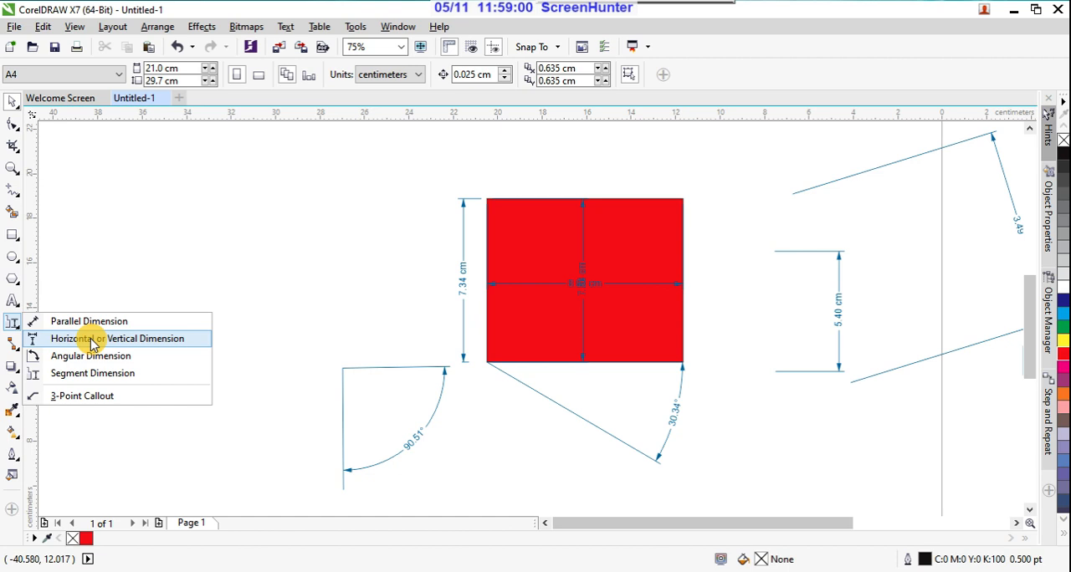
{"action": "left_click", "coordinate": [91, 398]}
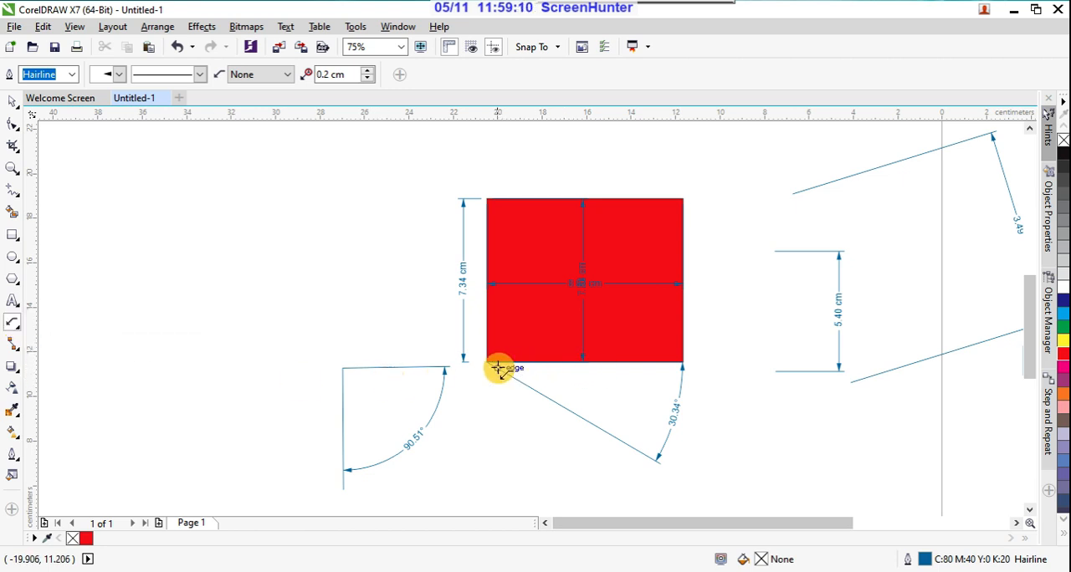
{"action": "left_click_drag", "start_coordinate": [491, 363], "coordinate": [450, 465]}
{"action": "left_click", "coordinate": [623, 488]}
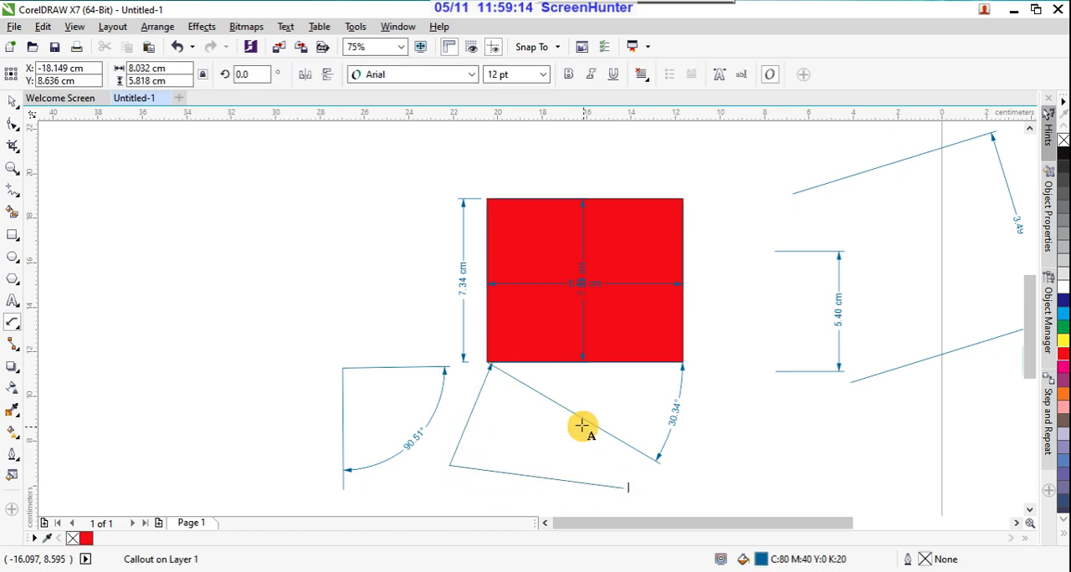
{"action": "left_click_drag", "start_coordinate": [620, 487], "coordinate": [490, 366]}
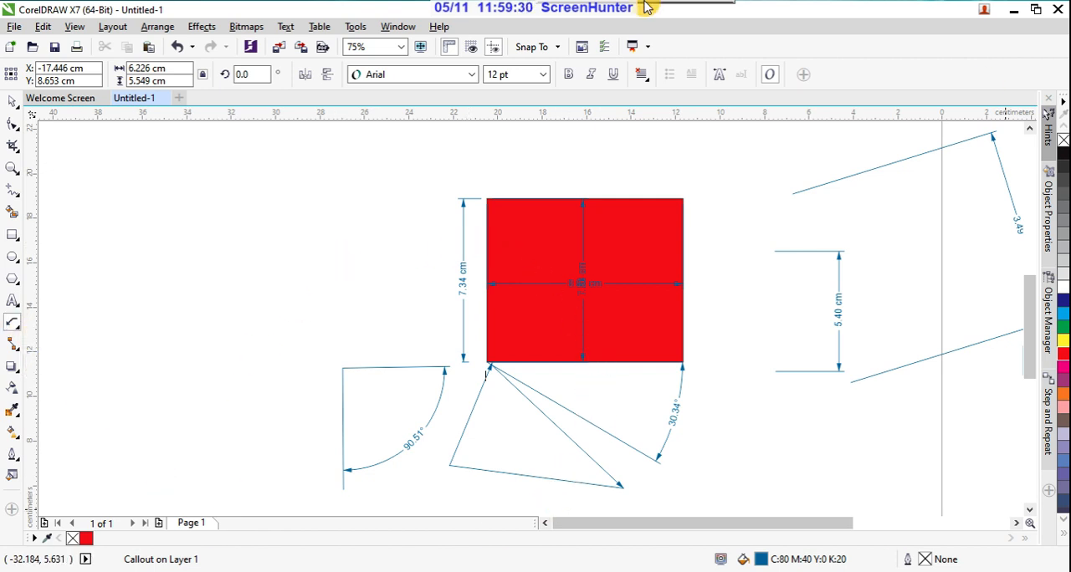
{"action": "left_click", "coordinate": [15, 328]}
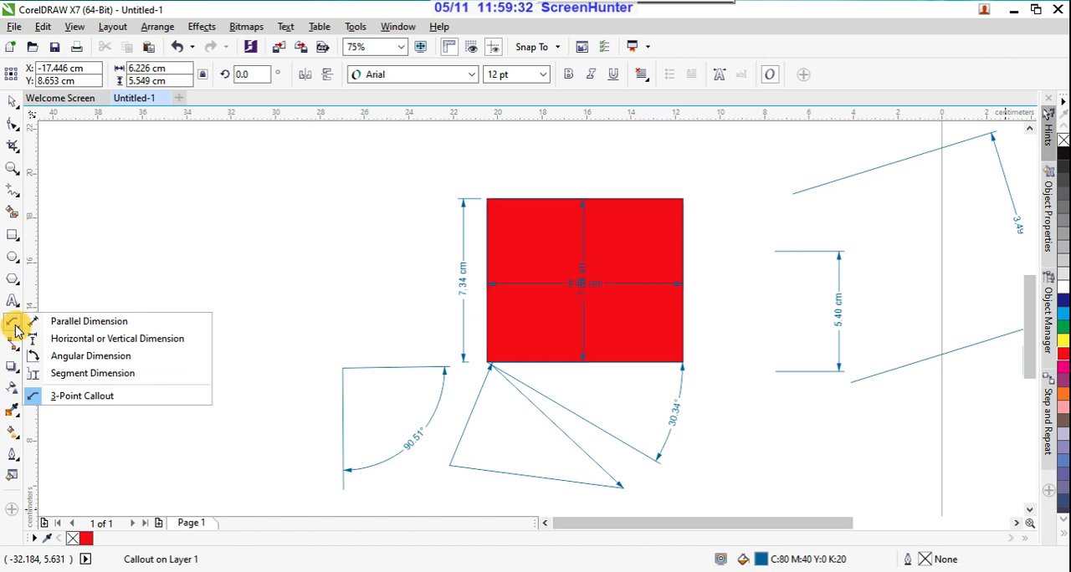
{"action": "left_click", "coordinate": [44, 321]}
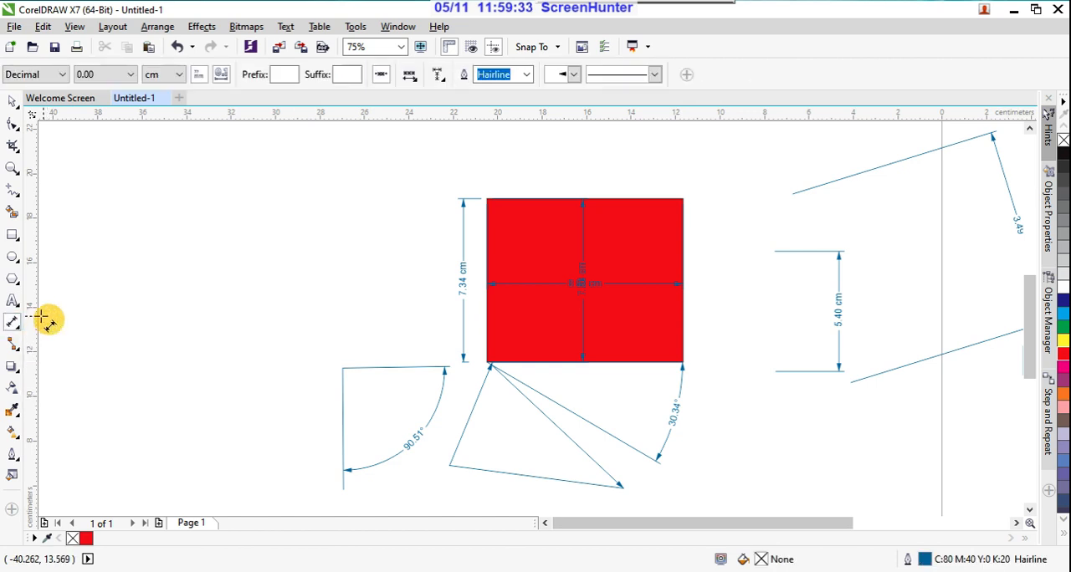
{"action": "left_click", "coordinate": [16, 356]}
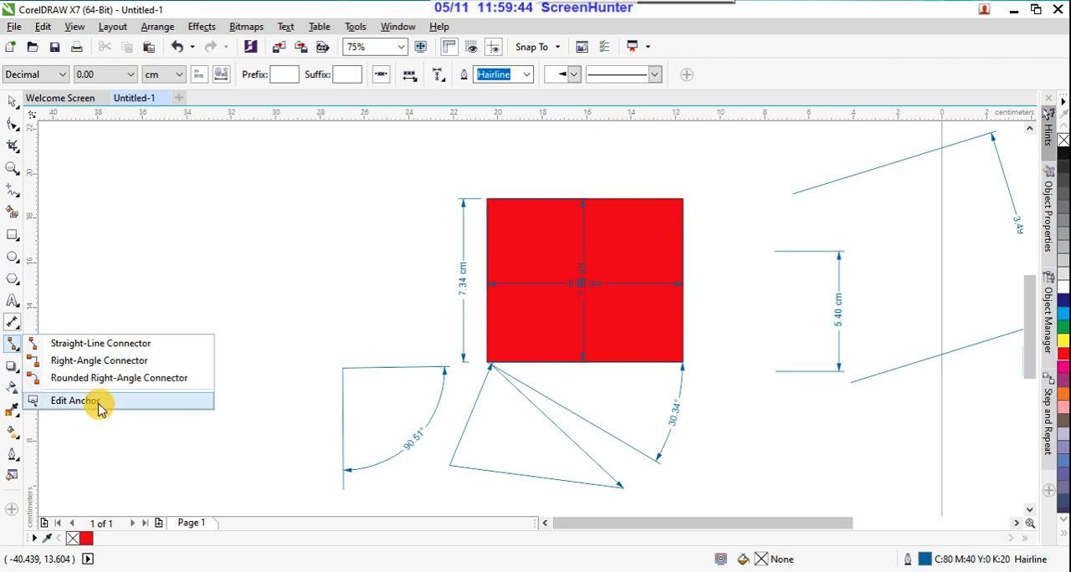
{"action": "left_click", "coordinate": [114, 349]}
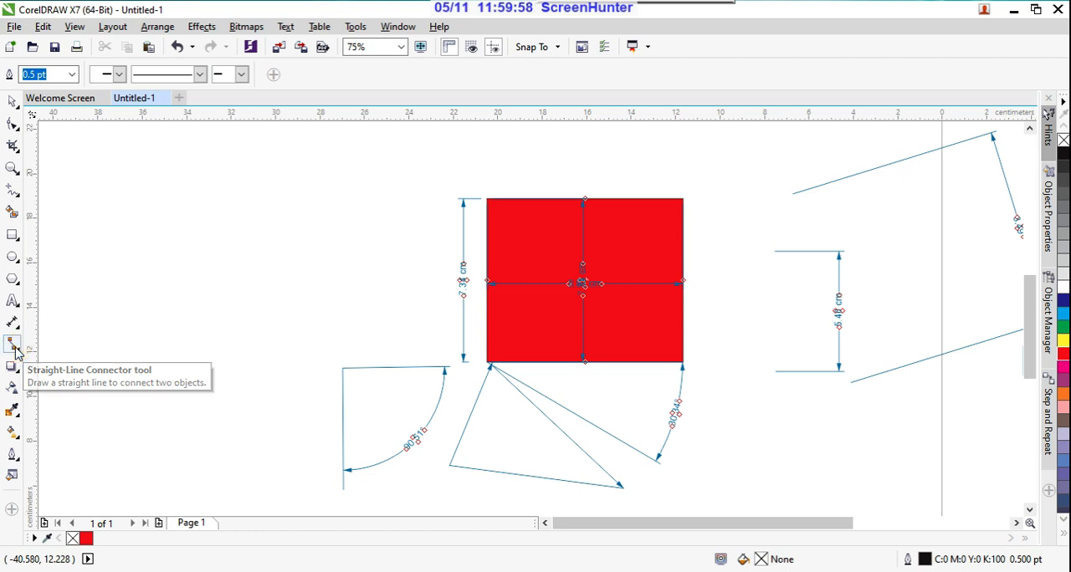
Step: Draw two separate squares in the empty area left of the red rectangle, about 4.9 x 5.2 cm and 5.2 x 5.2 cm
{"action": "scroll", "coordinate": [471, 332], "scroll_direction": "down", "scroll_amount": 1}
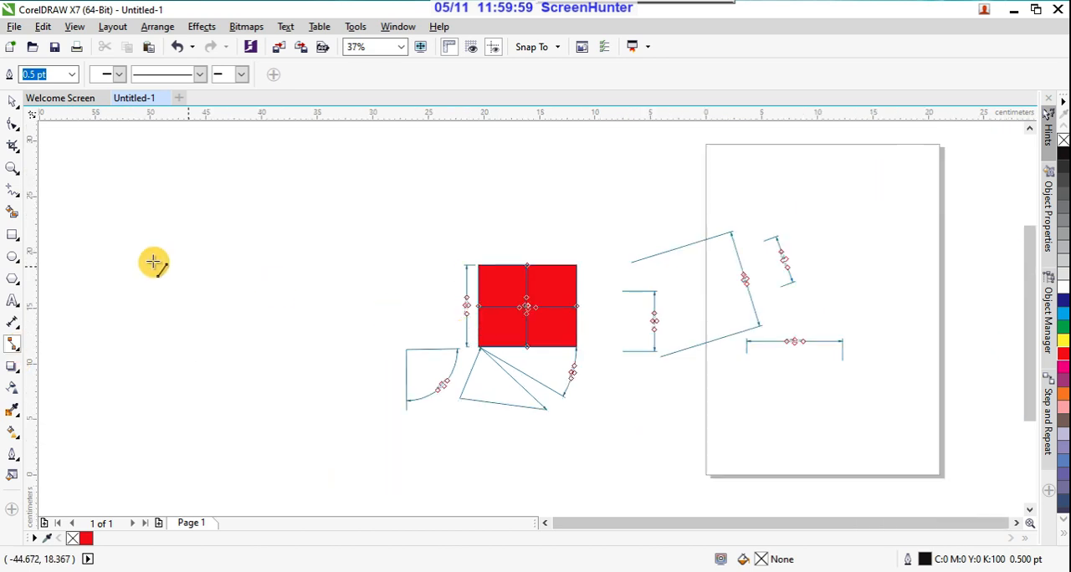
{"action": "left_click", "coordinate": [18, 240]}
{"action": "left_click_drag", "start_coordinate": [169, 272], "coordinate": [225, 334]}
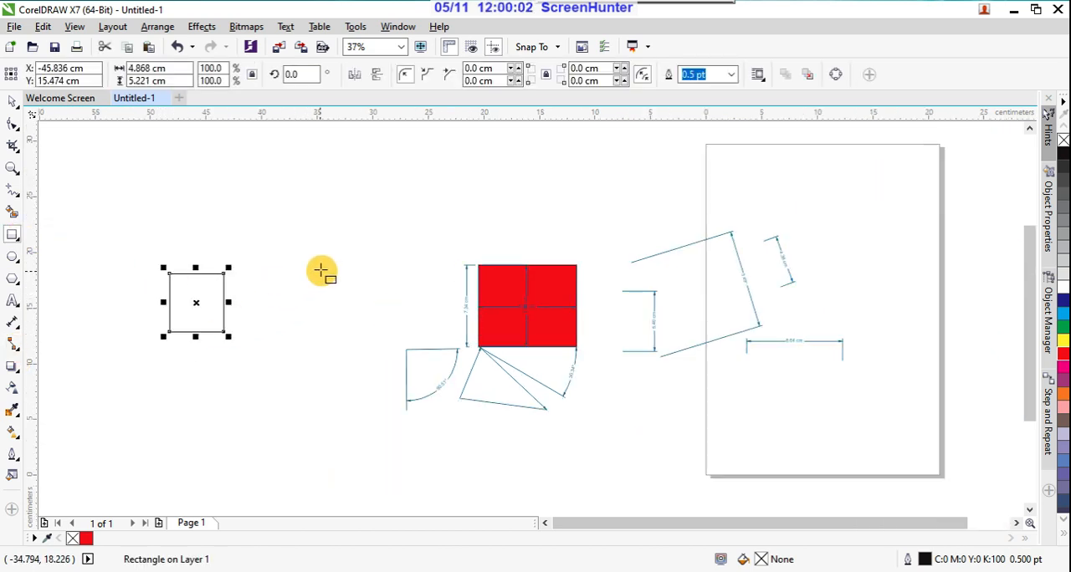
{"action": "left_click_drag", "start_coordinate": [325, 256], "coordinate": [383, 314]}
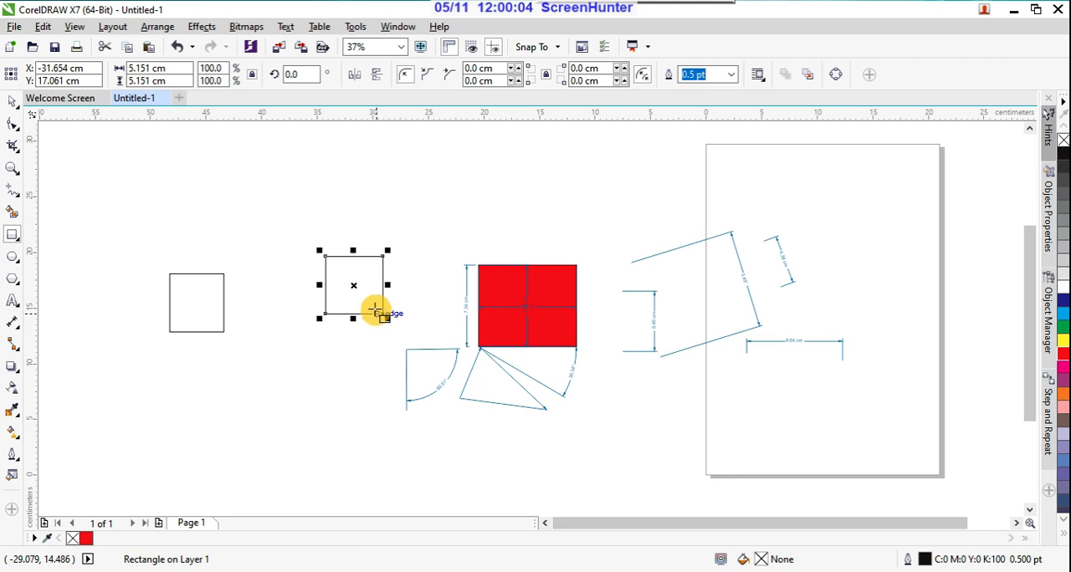
Step: Connect the left square's right midpoint to the right square's left midpoint with a straight-line connector
{"action": "left_click", "coordinate": [19, 348]}
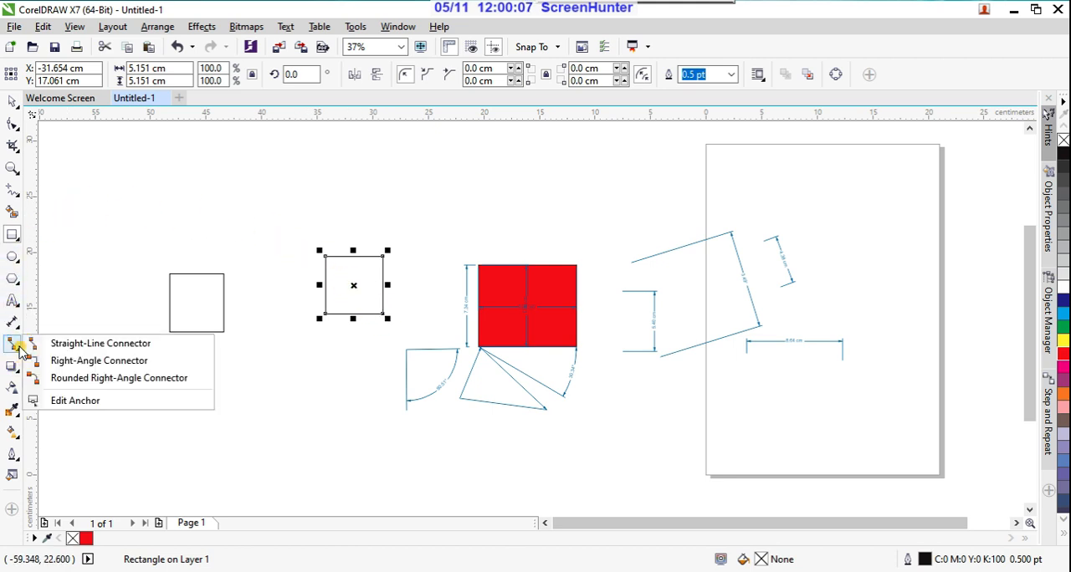
{"action": "left_click", "coordinate": [59, 343]}
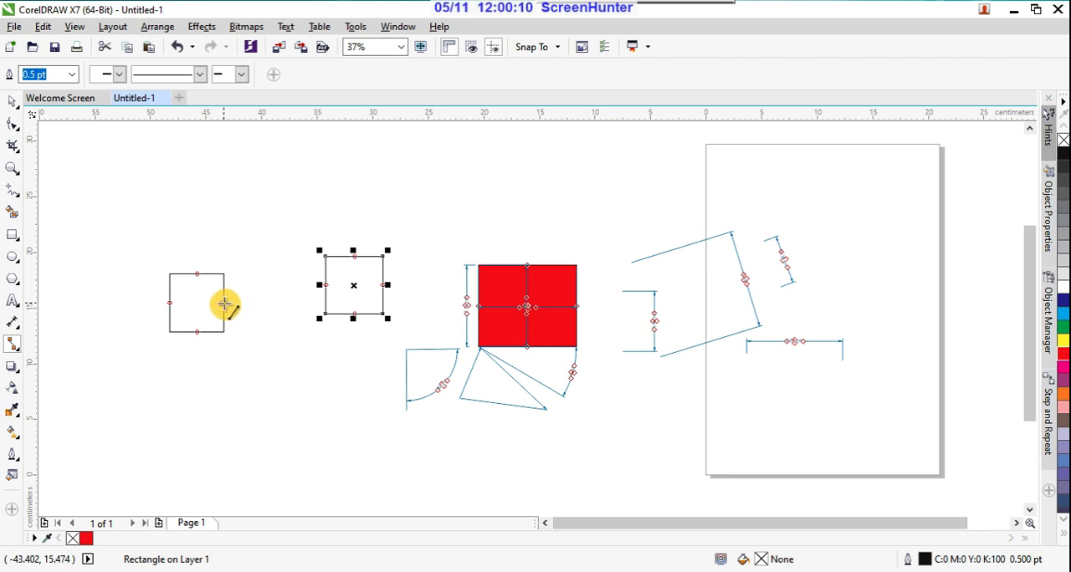
{"action": "left_click_drag", "start_coordinate": [224, 304], "coordinate": [326, 286]}
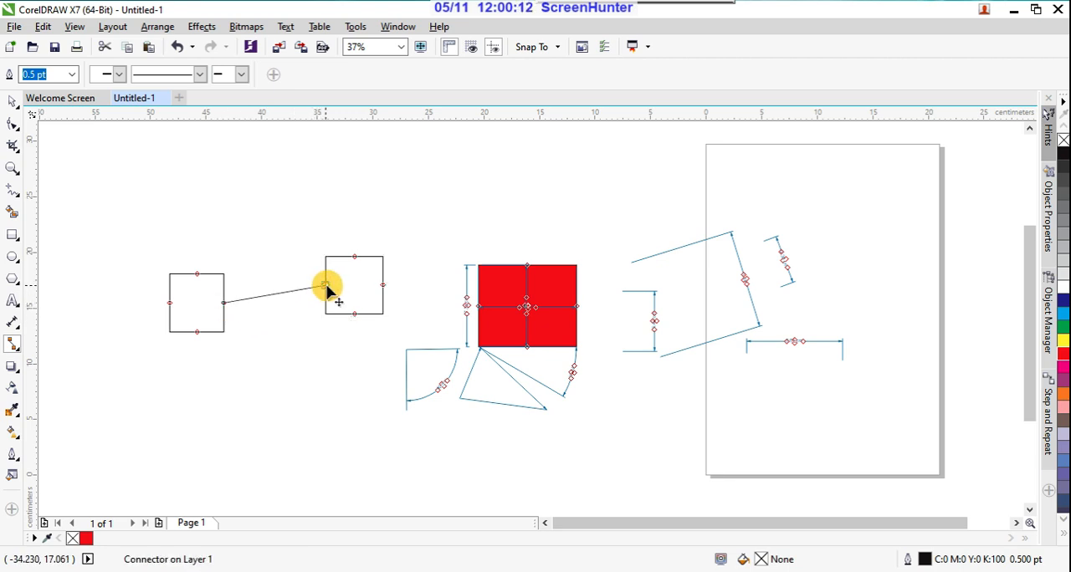
Step: Move the left connected square down and slightly left, and the right connected square down to a lower level than the left one
{"action": "left_click", "coordinate": [13, 101]}
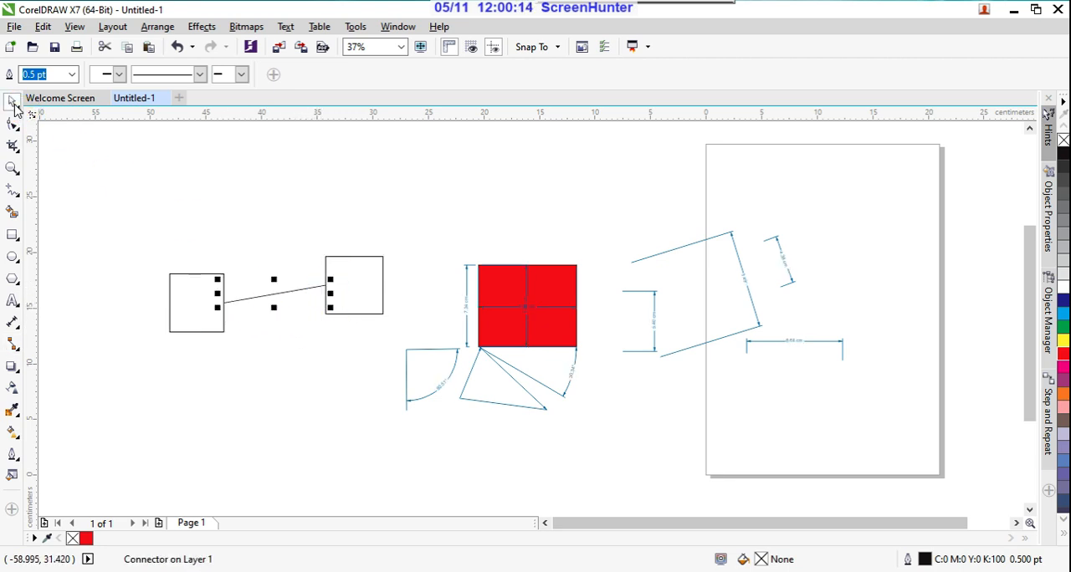
{"action": "left_click", "coordinate": [179, 328]}
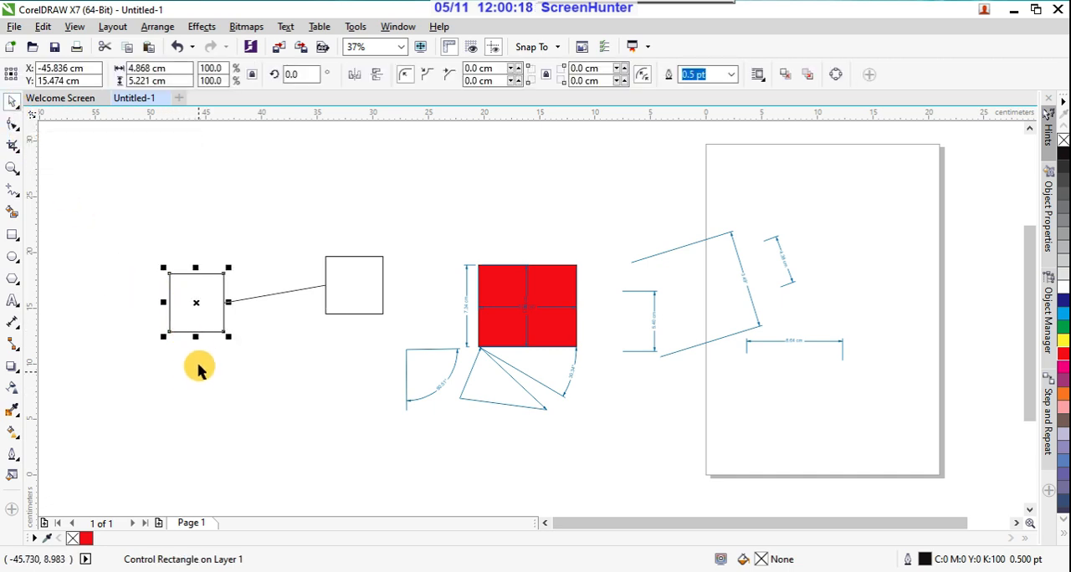
{"action": "left_click_drag", "start_coordinate": [203, 333], "coordinate": [169, 418]}
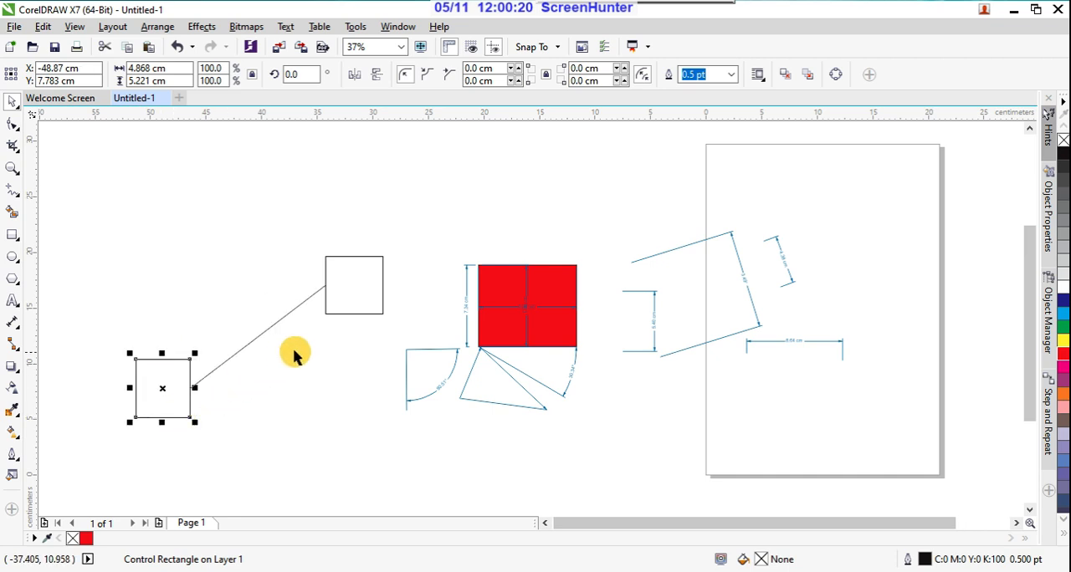
{"action": "left_click", "coordinate": [358, 315]}
{"action": "left_click_drag", "start_coordinate": [359, 316], "coordinate": [332, 475]}
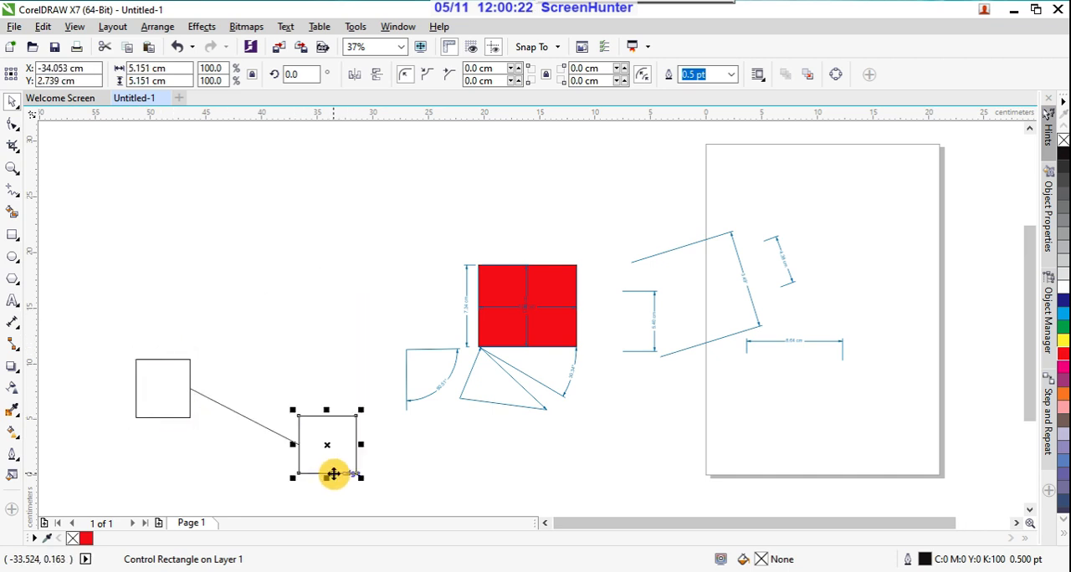
Step: Move the right connected square back up beside the red rectangle and rotate it by about 10.4°
{"action": "left_click", "coordinate": [345, 419]}
{"action": "left_click_drag", "start_coordinate": [346, 418], "coordinate": [383, 309]}
{"action": "left_click", "coordinate": [349, 441]}
{"action": "left_click_drag", "start_coordinate": [352, 438], "coordinate": [400, 283]}
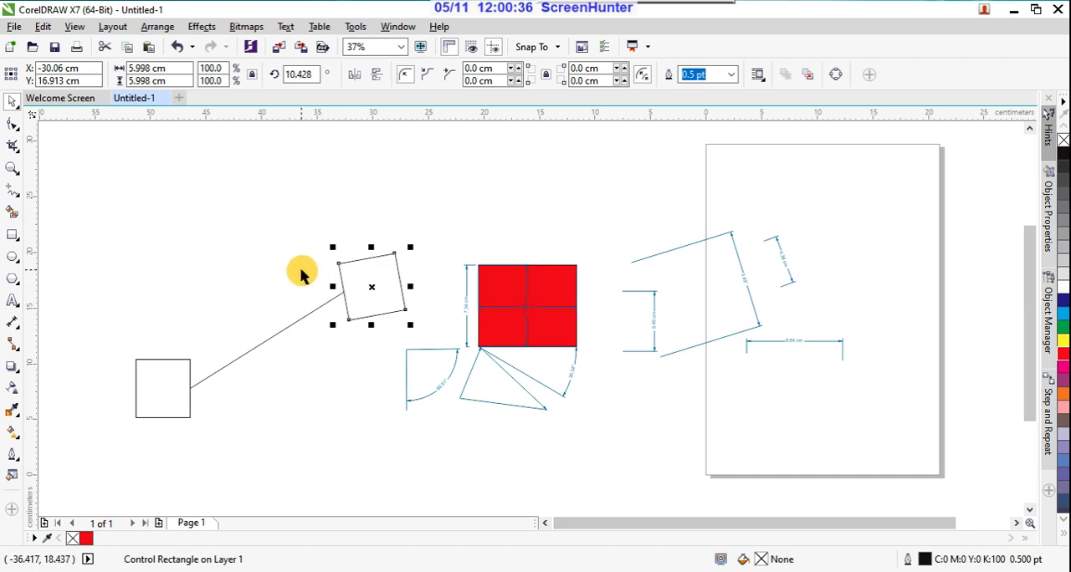
Step: Draw two rectangles side by side above the red rectangle, about 7.1 x 5.2 cm on the left and 6.8 x 6.1 cm on the right
{"action": "left_click", "coordinate": [14, 348]}
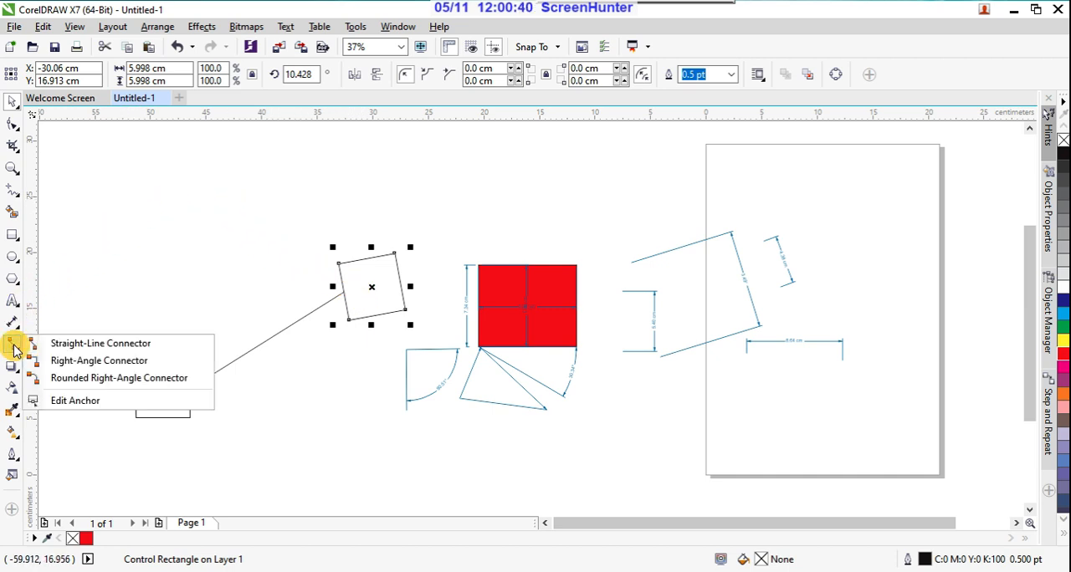
{"action": "left_click", "coordinate": [25, 360]}
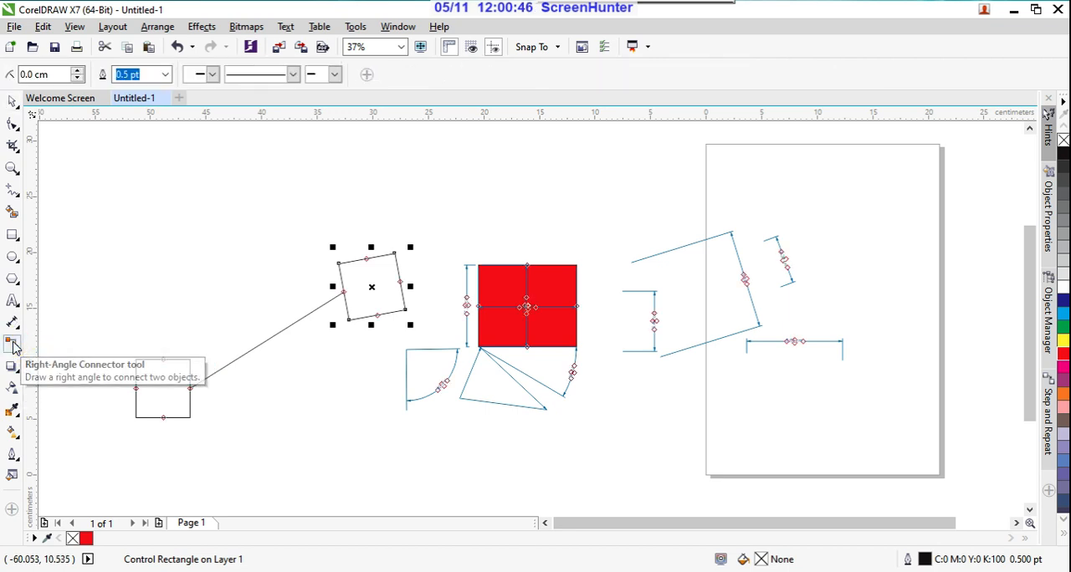
{"action": "left_click", "coordinate": [12, 235]}
{"action": "scroll", "coordinate": [315, 371], "scroll_direction": "down", "scroll_amount": 1}
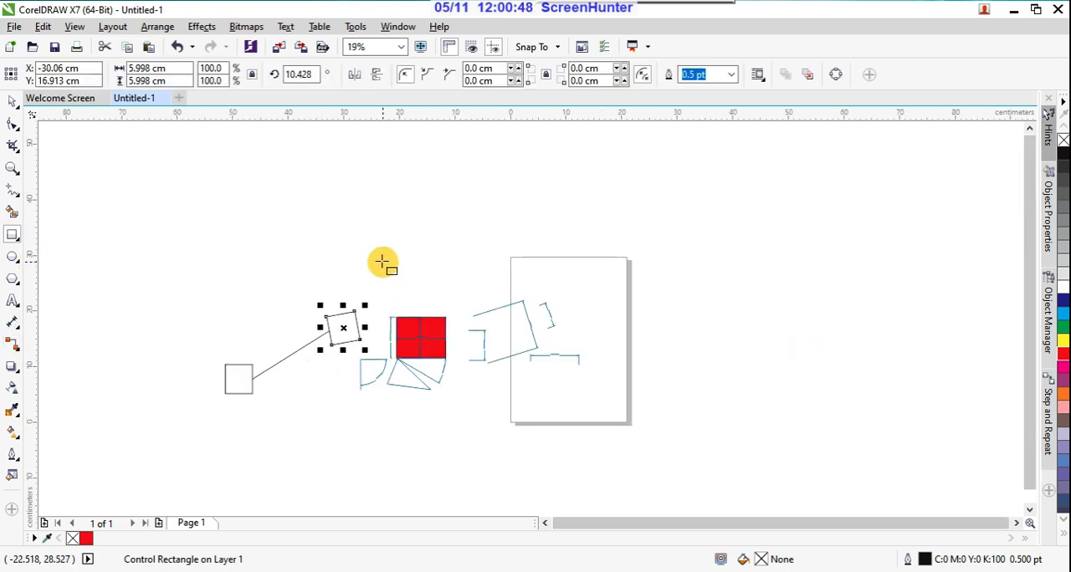
{"action": "scroll", "coordinate": [401, 261], "scroll_direction": "up", "scroll_amount": 1}
{"action": "left_click_drag", "start_coordinate": [312, 257], "coordinate": [390, 315]}
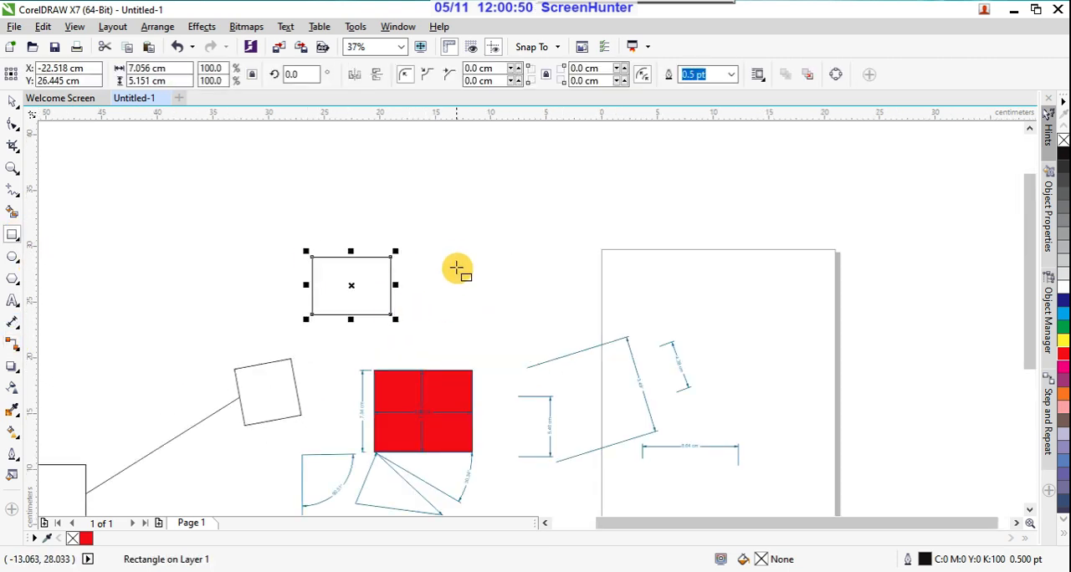
{"action": "left_click_drag", "start_coordinate": [498, 253], "coordinate": [575, 321]}
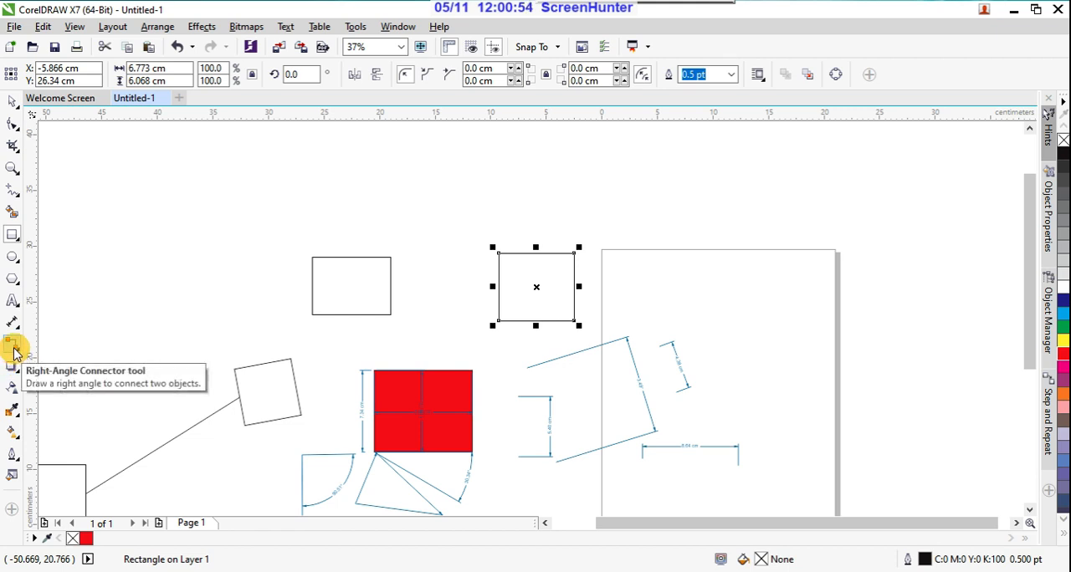
Step: Link the left new rectangle's bottom midpoint to the right one's top midpoint with a right-angle connector
{"action": "left_click", "coordinate": [13, 346]}
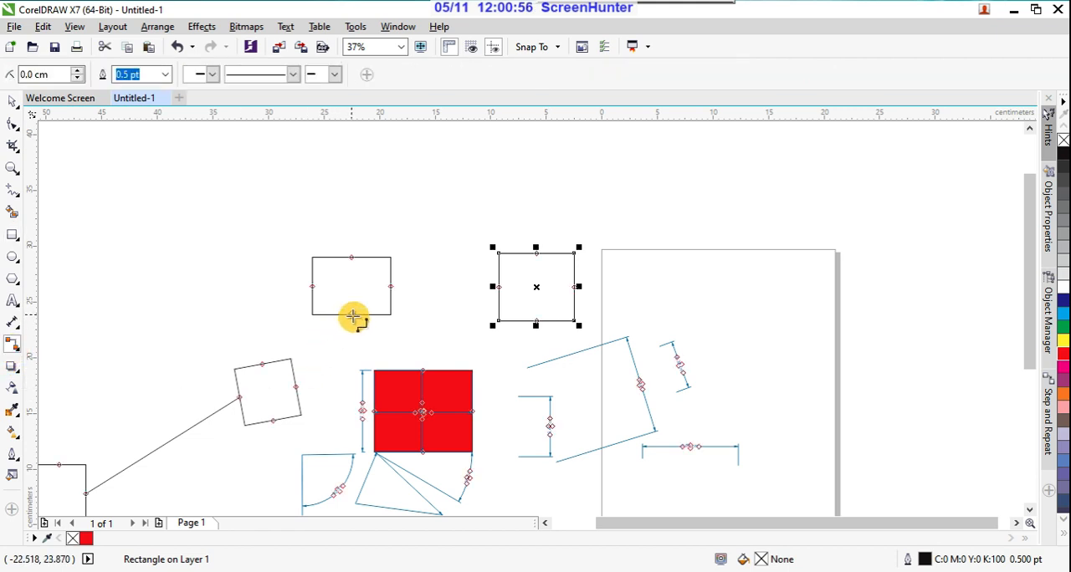
{"action": "left_click_drag", "start_coordinate": [353, 316], "coordinate": [536, 248]}
{"action": "left_click", "coordinate": [537, 254]}
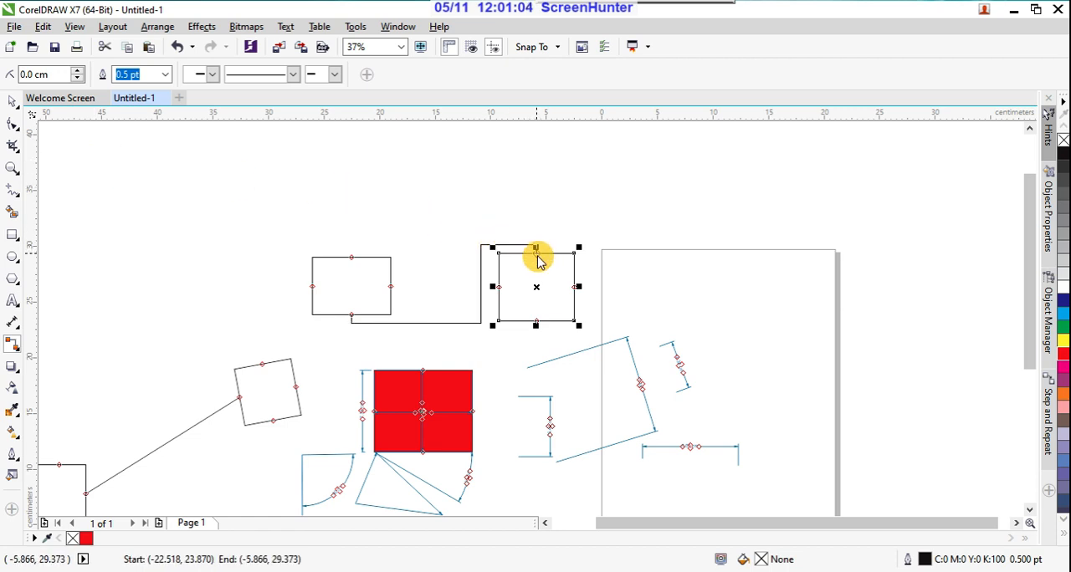
Step: Move the left linked rectangle up and to the left, shift the right one slightly down, and clear the selection
{"action": "left_click", "coordinate": [15, 104]}
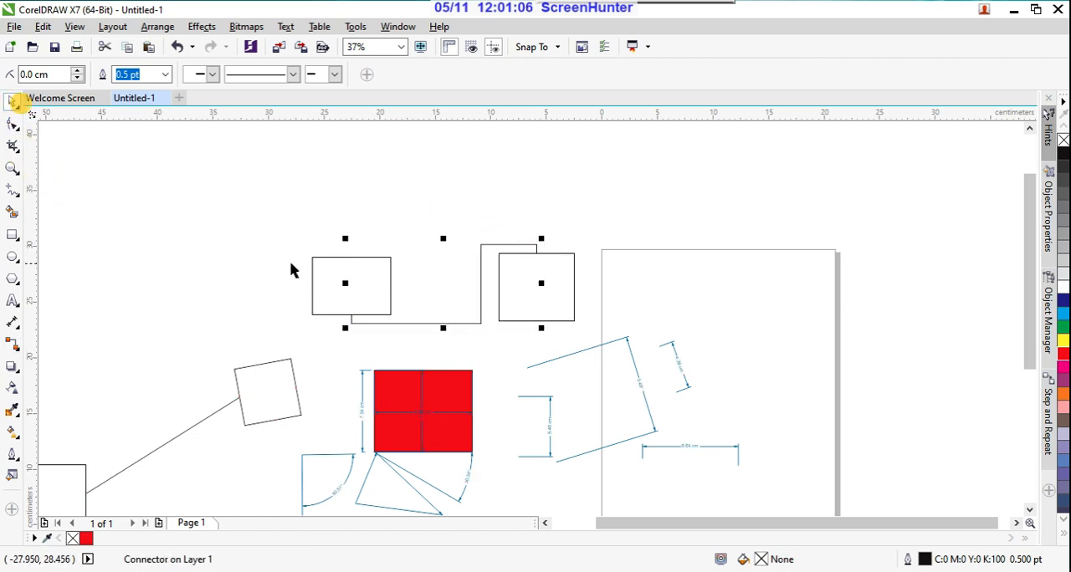
{"action": "left_click_drag", "start_coordinate": [340, 256], "coordinate": [260, 189]}
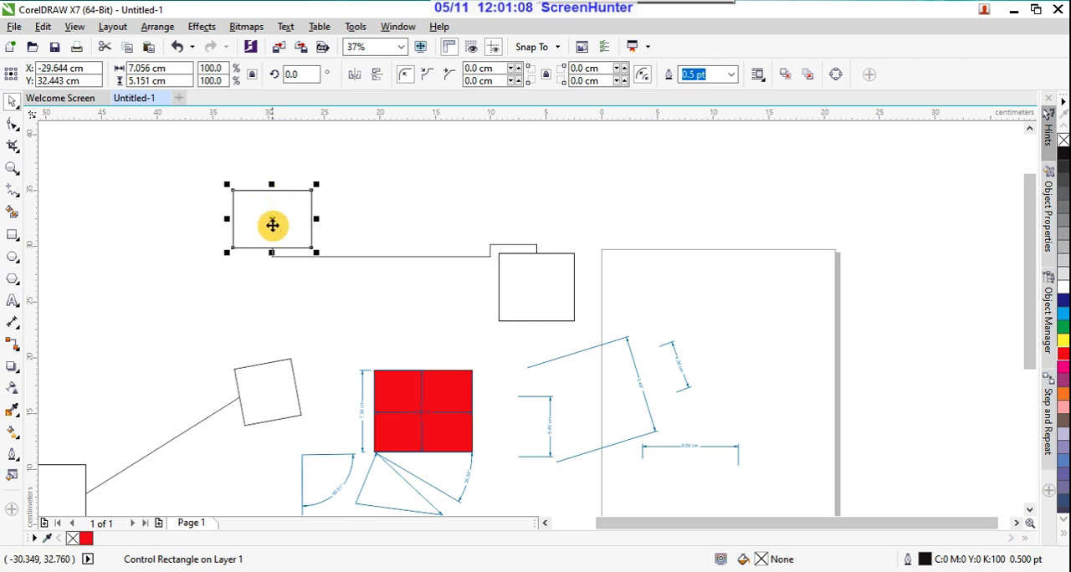
{"action": "left_click_drag", "start_coordinate": [571, 281], "coordinate": [572, 306]}
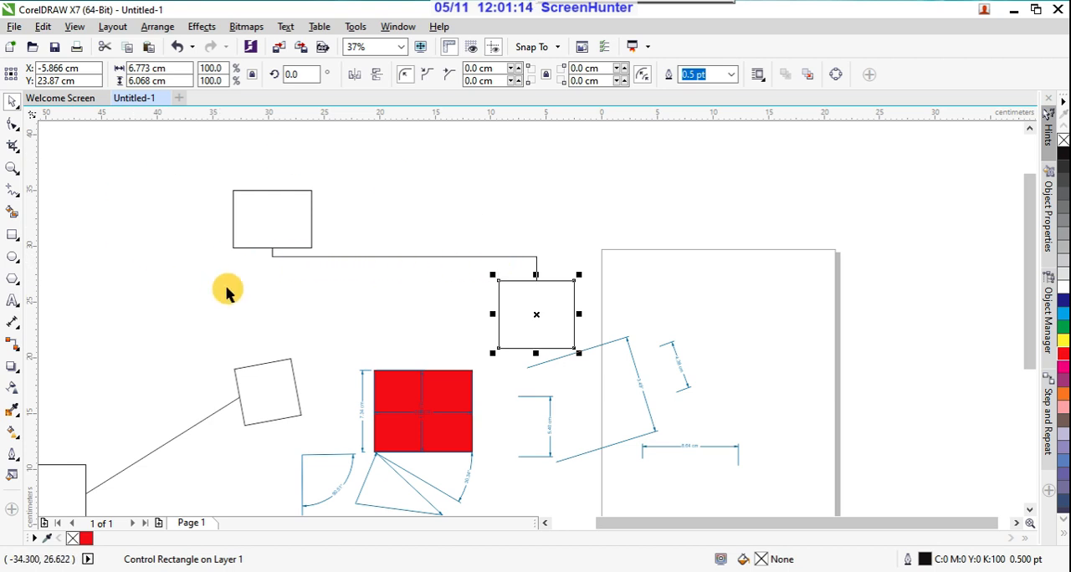
{"action": "left_click", "coordinate": [298, 293]}
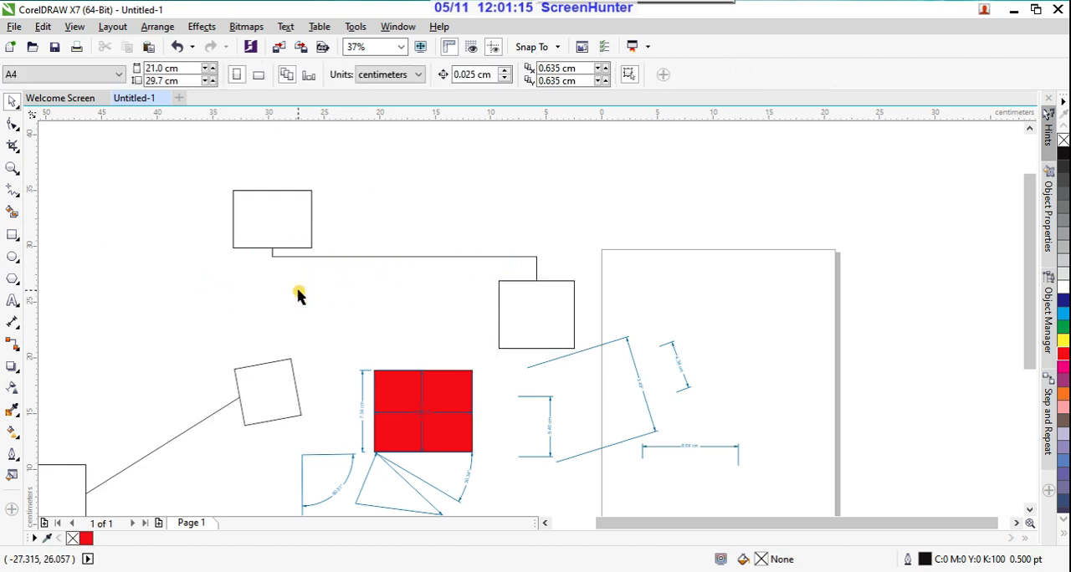
Step: Draw a rounded right-angle connector from the upper-left rectangle's left midpoint to the top edge of the rotated square
{"action": "left_click", "coordinate": [16, 352]}
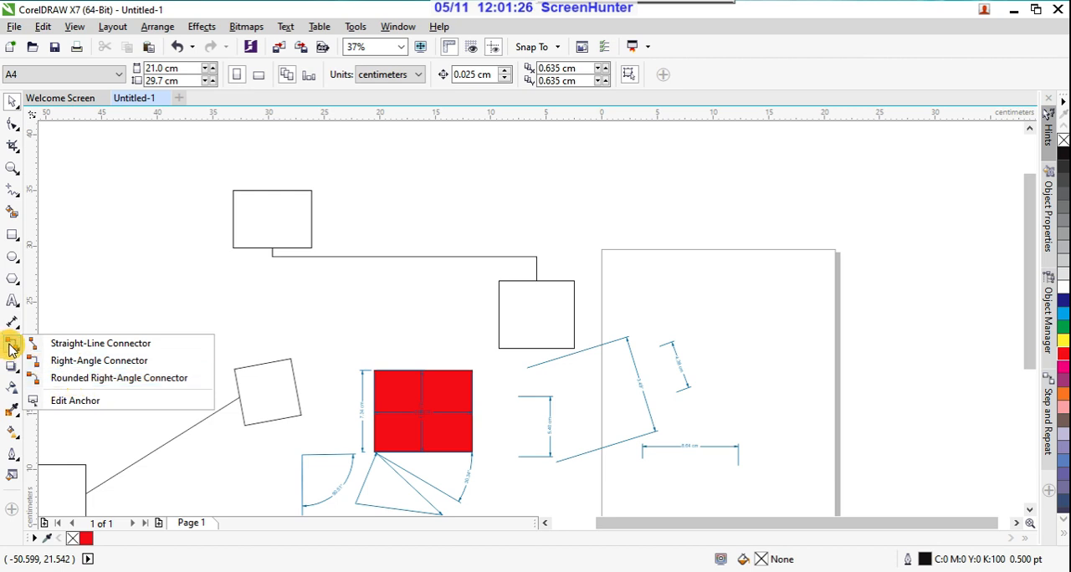
{"action": "left_click", "coordinate": [46, 378]}
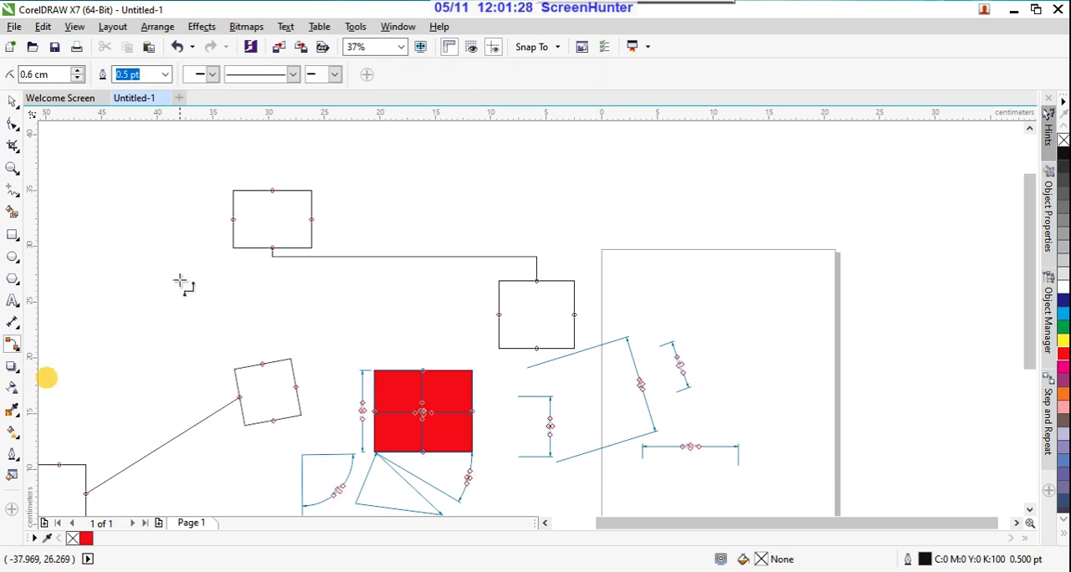
{"action": "left_click_drag", "start_coordinate": [232, 220], "coordinate": [258, 360]}
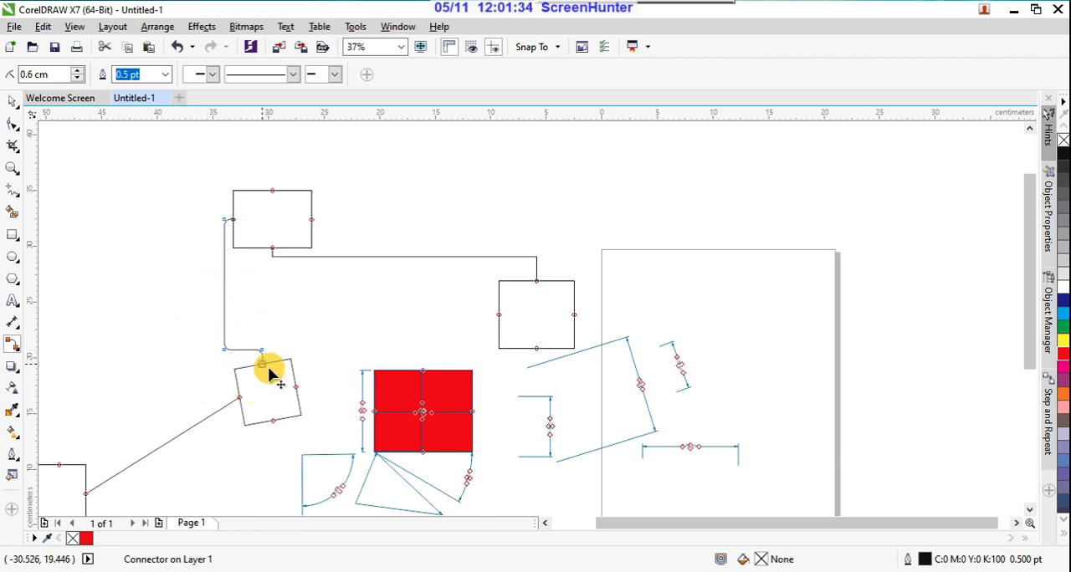
Step: With the Edit Anchor tool, move the upper-left rectangle's right-side anchor to a corner and lower its top edge to about half the height
{"action": "left_click", "coordinate": [17, 351]}
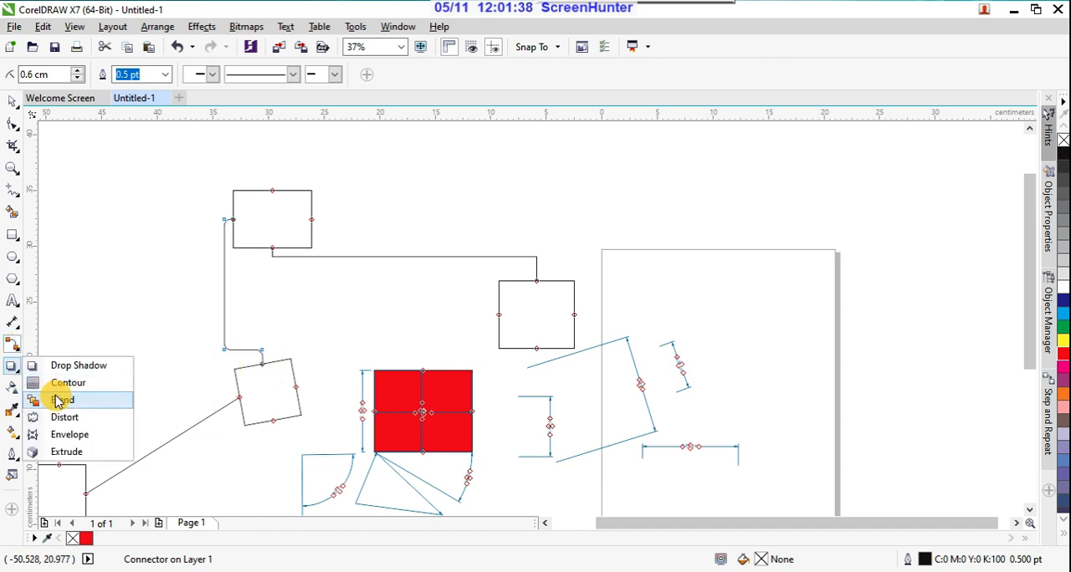
{"action": "left_click", "coordinate": [75, 400]}
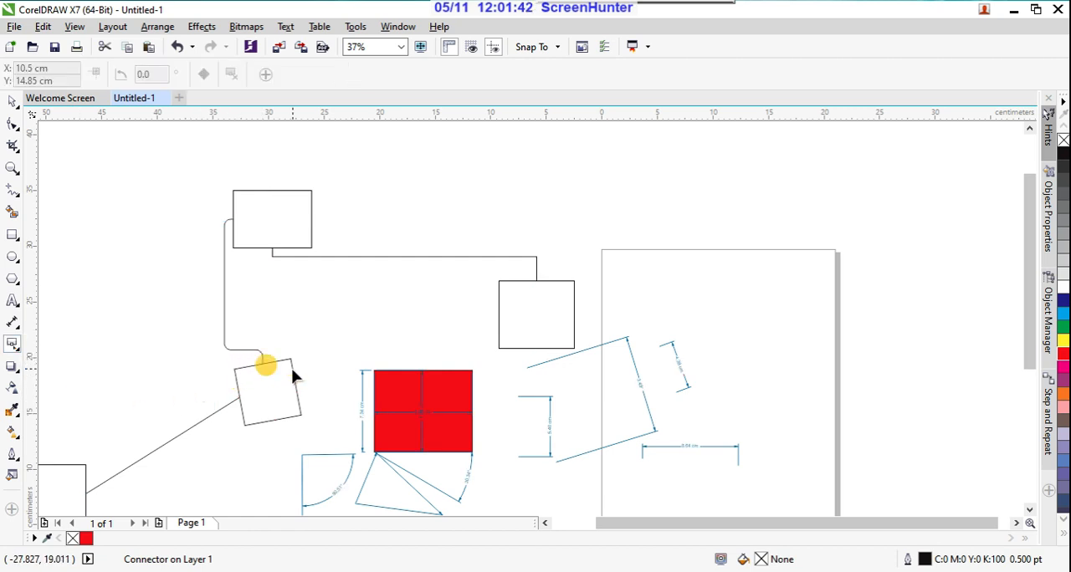
{"action": "left_click_drag", "start_coordinate": [299, 358], "coordinate": [265, 425]}
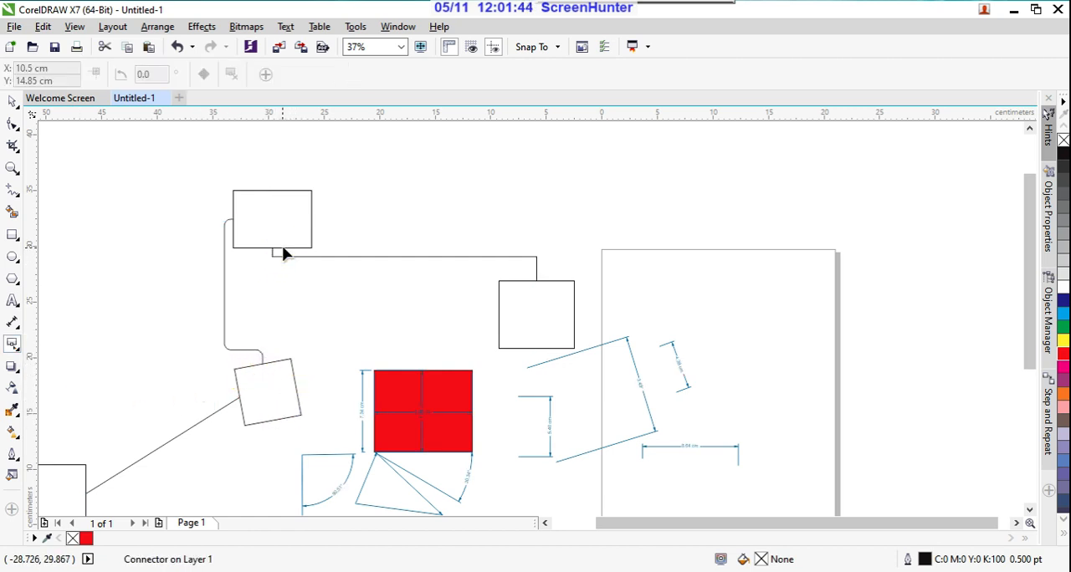
{"action": "left_click", "coordinate": [281, 248]}
{"action": "left_click_drag", "start_coordinate": [310, 220], "coordinate": [312, 196]}
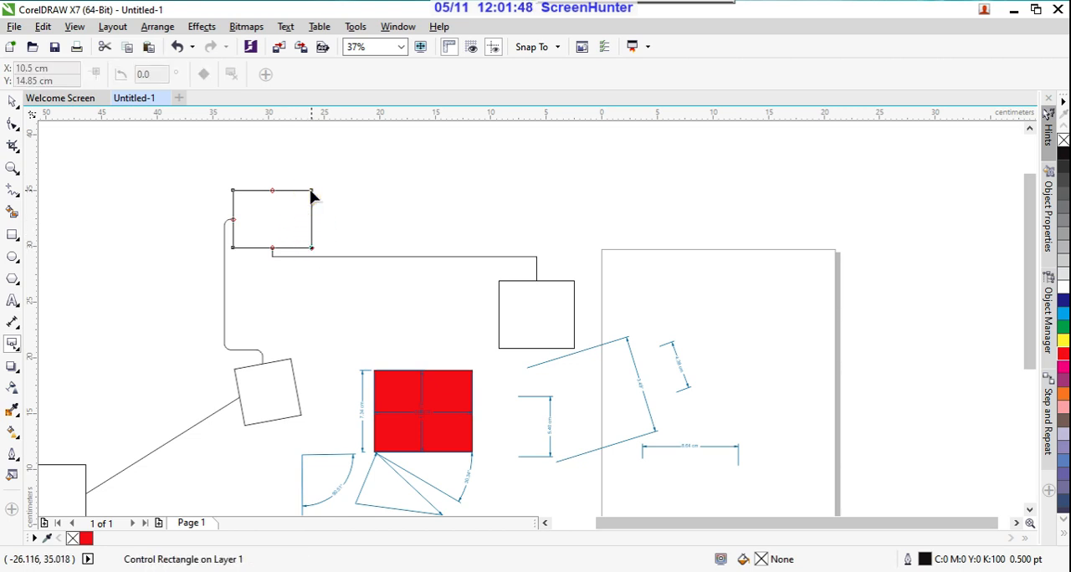
{"action": "left_click", "coordinate": [311, 190]}
{"action": "left_click_drag", "start_coordinate": [272, 187], "coordinate": [272, 219]}
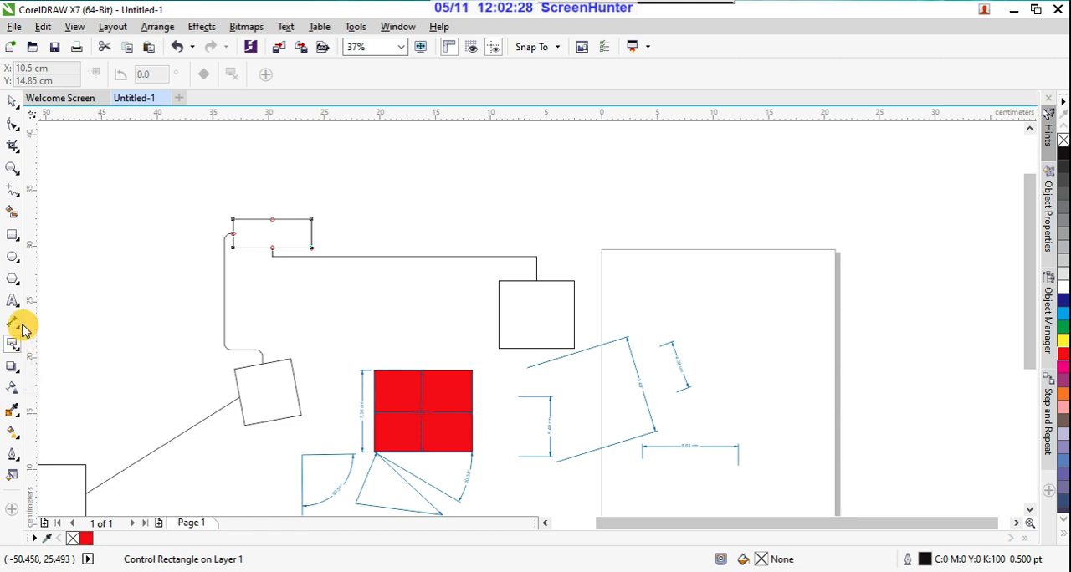
Step: Delete all the sample rectangles, connectors and dimension lines from the drawing, leaving the page empty
{"action": "left_click", "coordinate": [18, 372]}
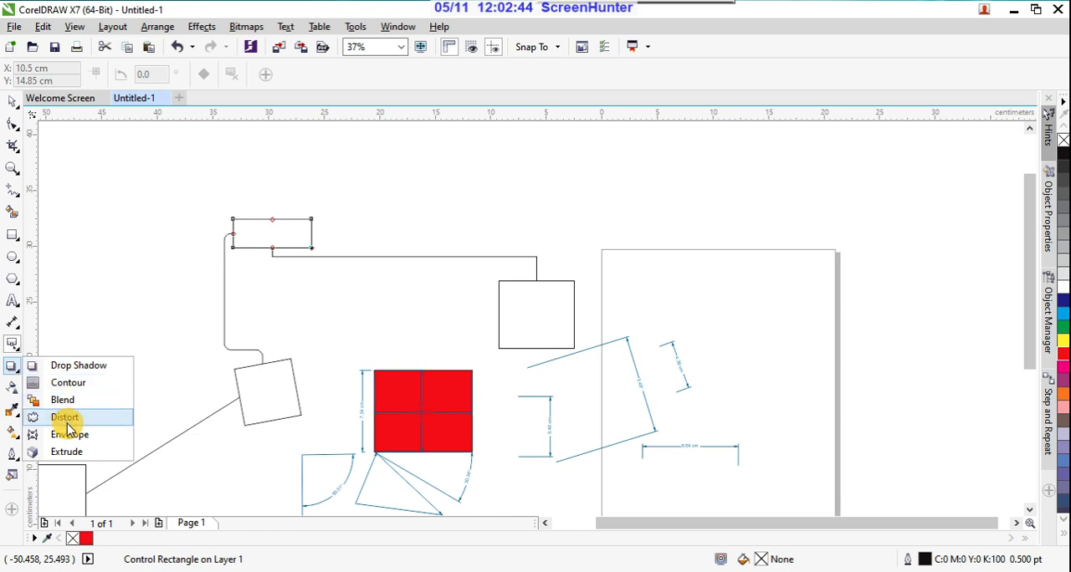
{"action": "left_click", "coordinate": [64, 369]}
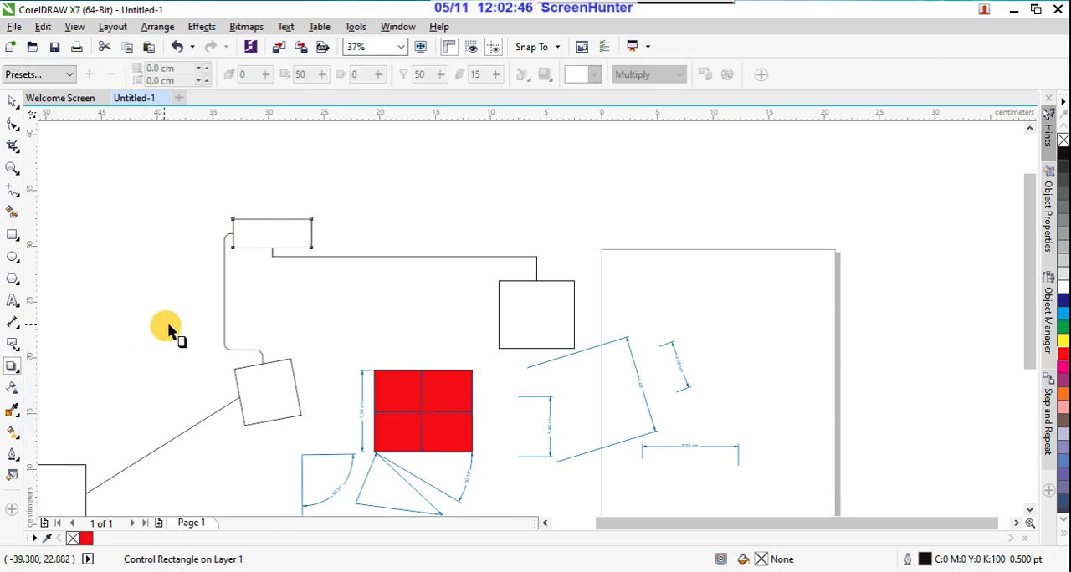
{"action": "scroll", "coordinate": [172, 330], "scroll_direction": "down", "scroll_amount": 2}
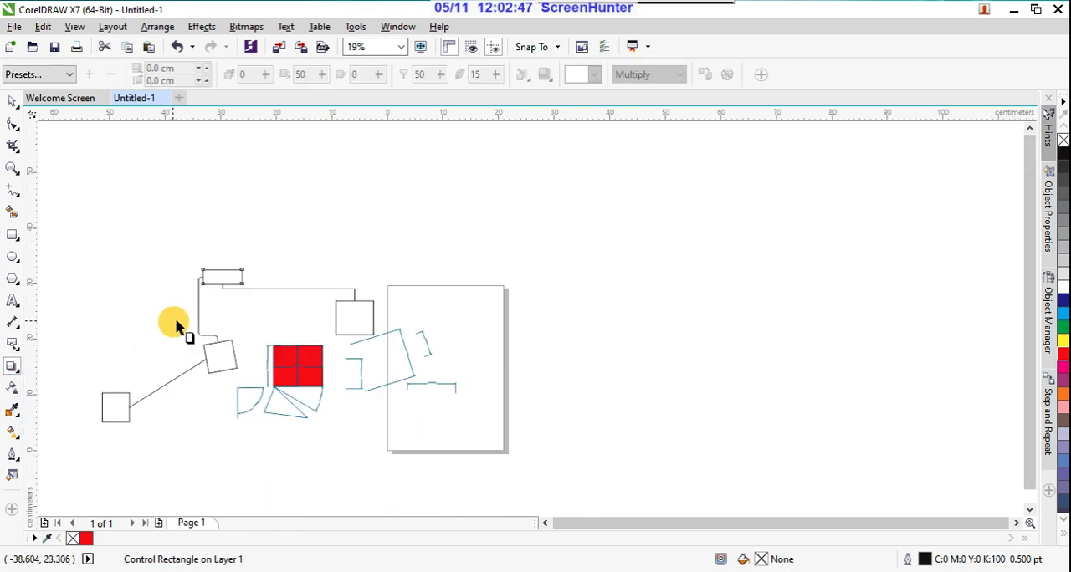
{"action": "left_click", "coordinate": [12, 100]}
{"action": "mouse_move", "coordinate": [86, 251]}
{"action": "left_mouse_down"}
{"action": "mouse_move", "coordinate": [349, 423]}
{"action": "mouse_move", "coordinate": [490, 458]}
{"action": "left_mouse_up"}
{"action": "key", "text": "Delete"}
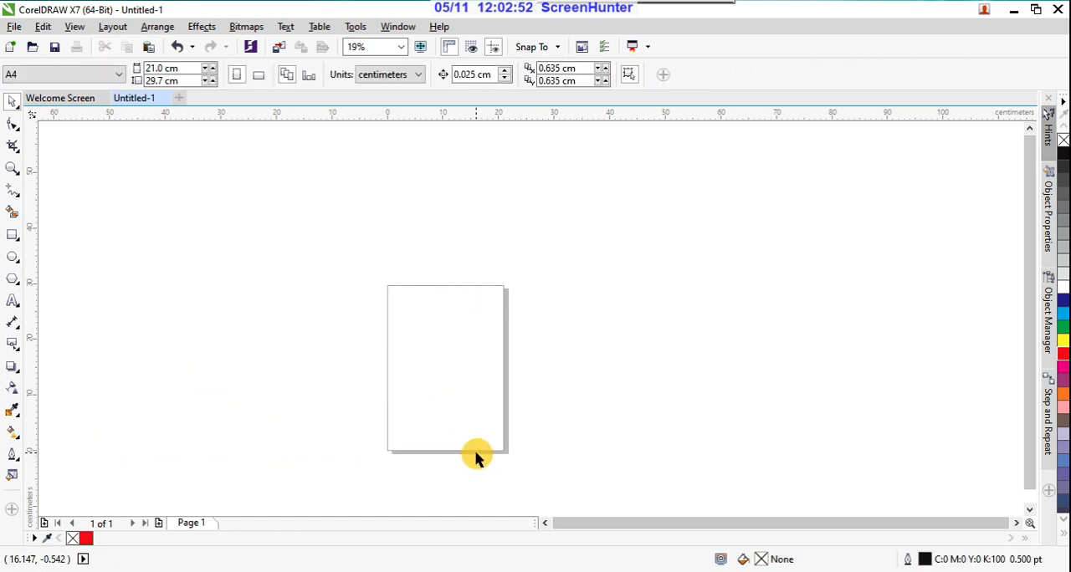
Step: Draw a rectangle about 9.1 by 7.6 cm slightly below the middle of the page and fill it red
{"action": "scroll", "coordinate": [455, 428], "scroll_direction": "up", "scroll_amount": 2}
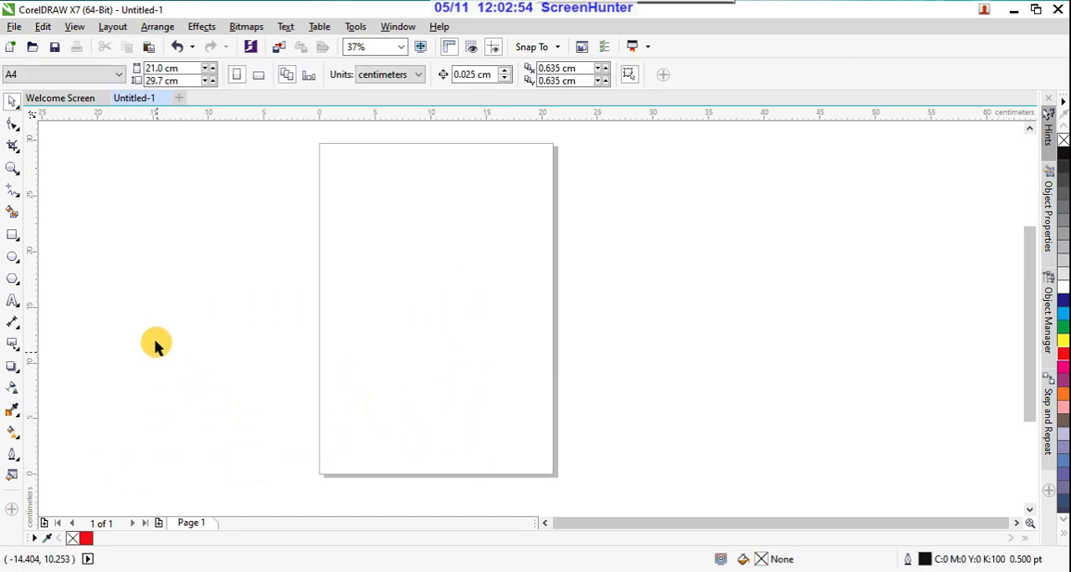
{"action": "left_click", "coordinate": [20, 350]}
{"action": "left_click", "coordinate": [46, 342]}
{"action": "left_click", "coordinate": [13, 371]}
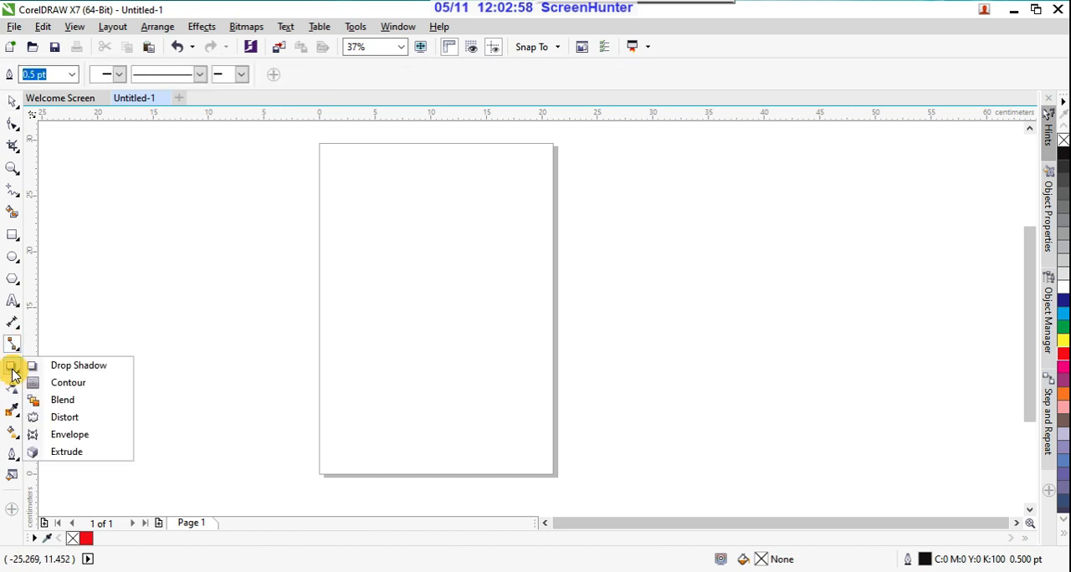
{"action": "left_click", "coordinate": [79, 371]}
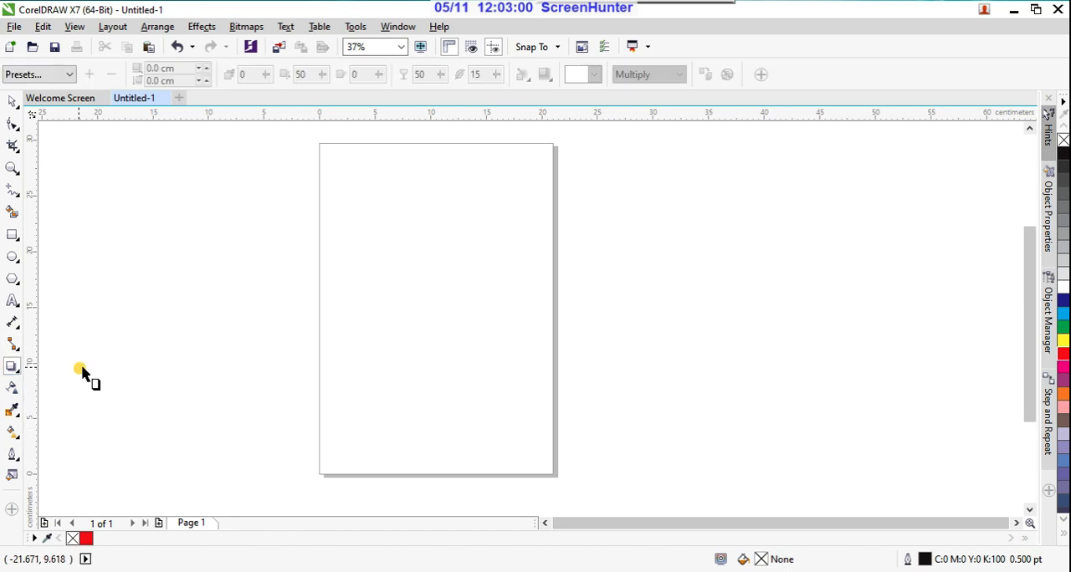
{"action": "left_click", "coordinate": [16, 238]}
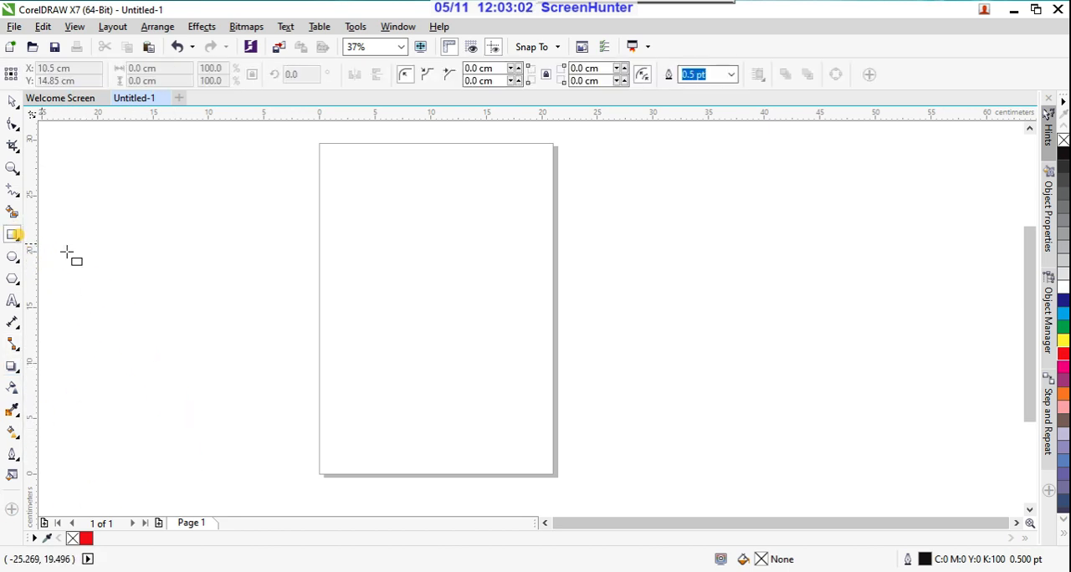
{"action": "left_click_drag", "start_coordinate": [377, 296], "coordinate": [481, 382]}
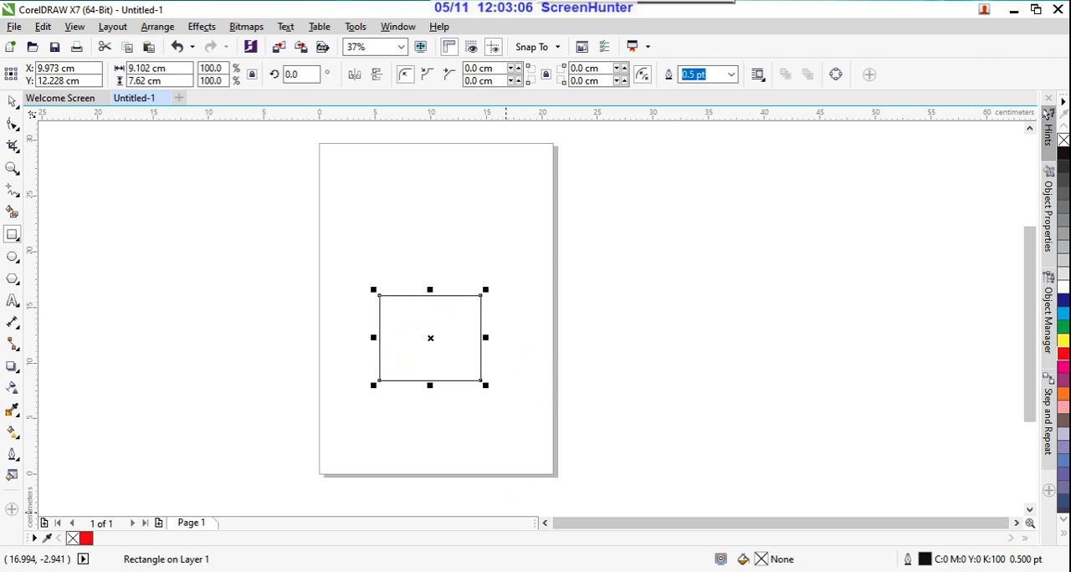
{"action": "left_click", "coordinate": [1064, 356]}
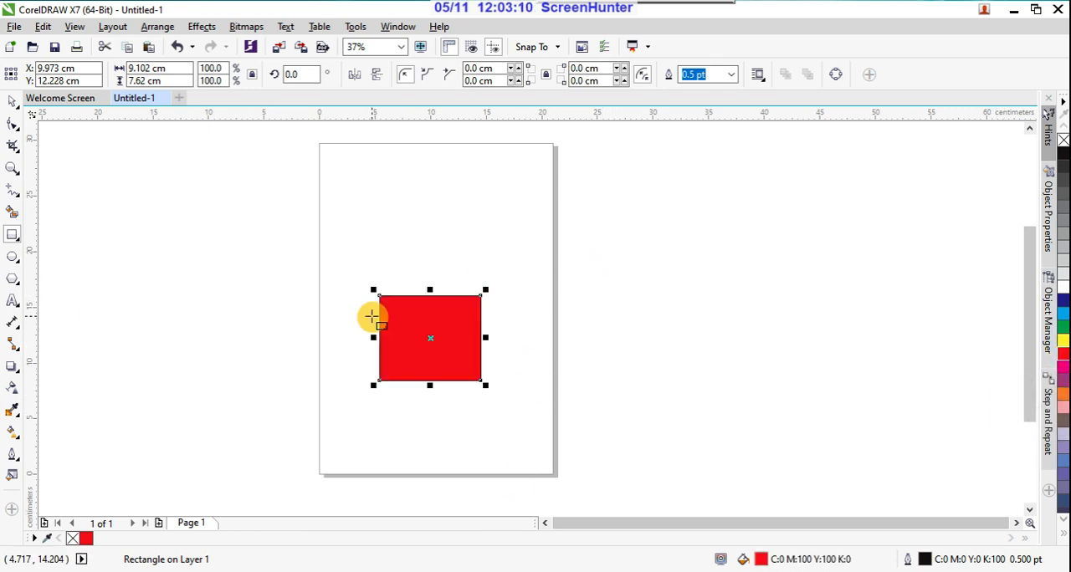
Step: Apply the Perspective Bottom Right drop shadow preset to the red rectangle
{"action": "left_click", "coordinate": [12, 370]}
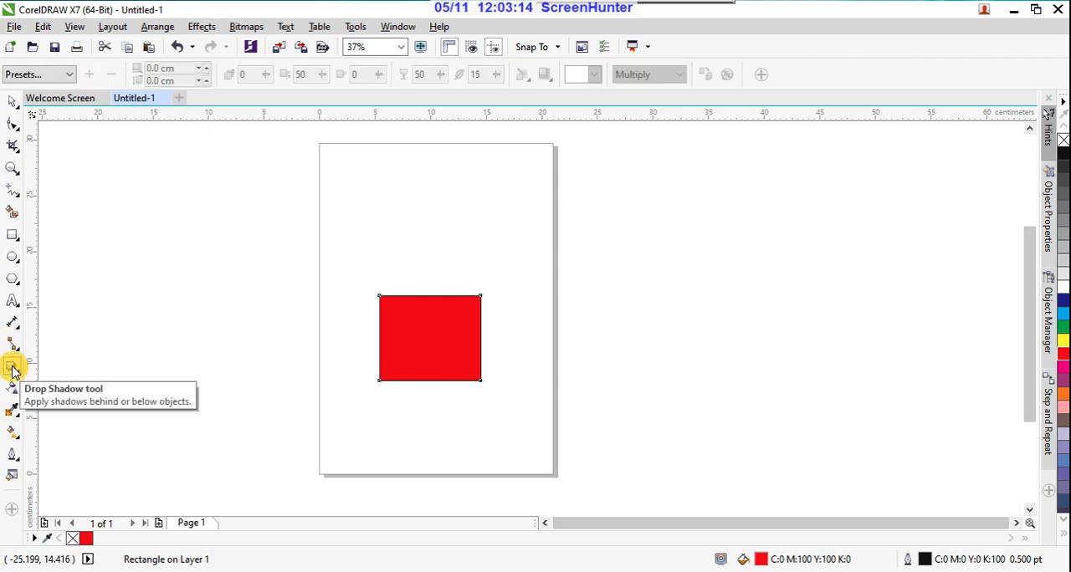
{"action": "left_click", "coordinate": [68, 74]}
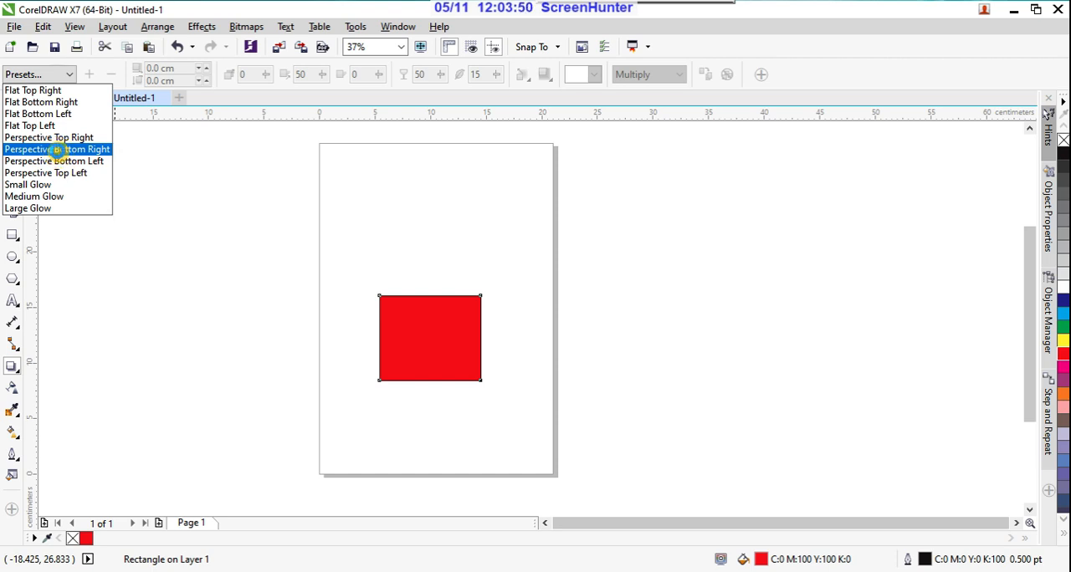
{"action": "left_click", "coordinate": [58, 156]}
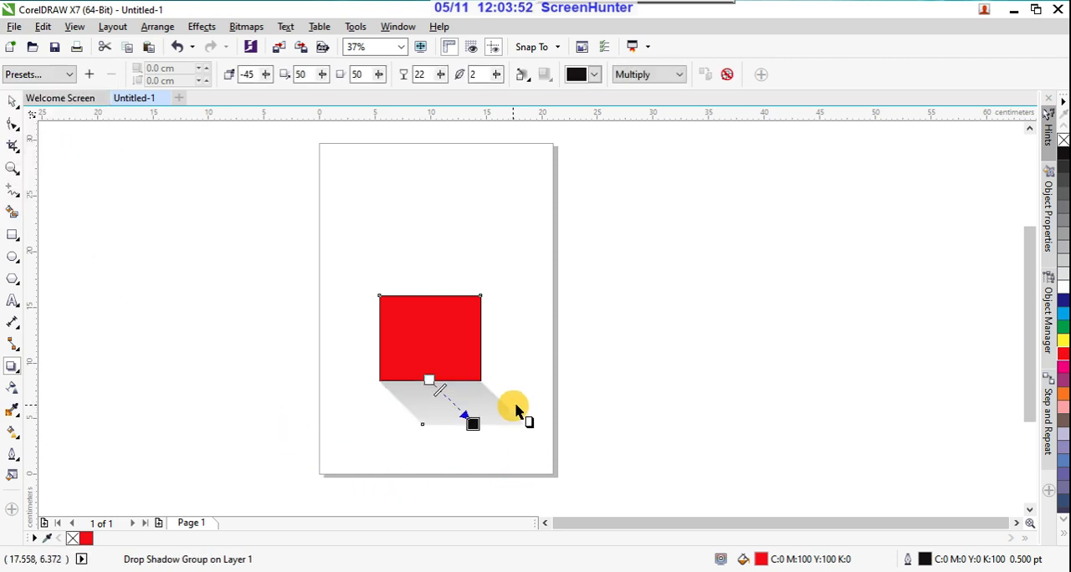
{"action": "scroll", "coordinate": [461, 452], "scroll_direction": "up", "scroll_amount": 2}
{"action": "scroll", "coordinate": [461, 453], "scroll_direction": "up", "scroll_amount": 2}
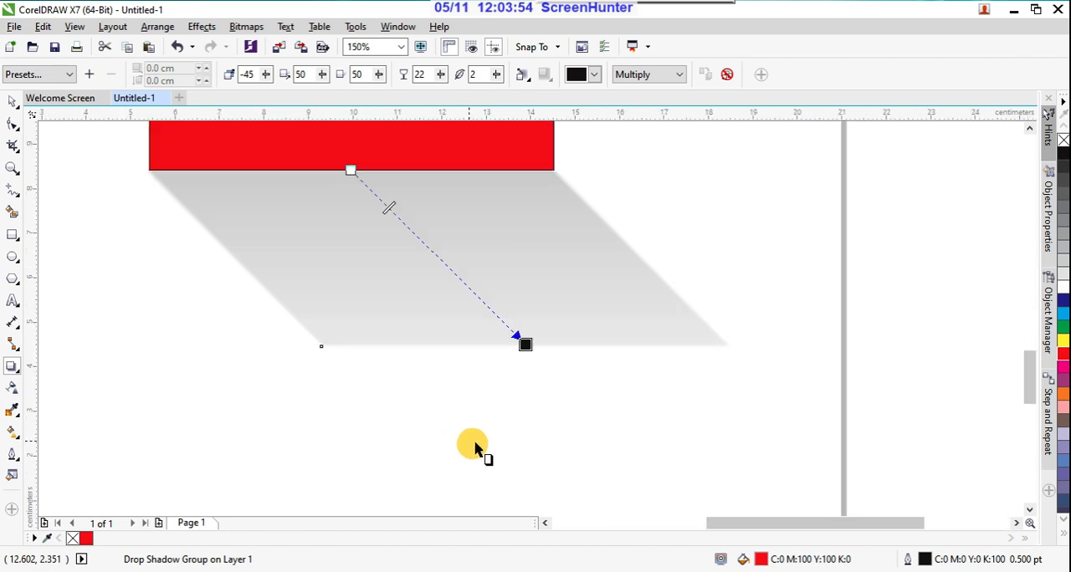
{"action": "scroll", "coordinate": [478, 449], "scroll_direction": "down", "scroll_amount": 2}
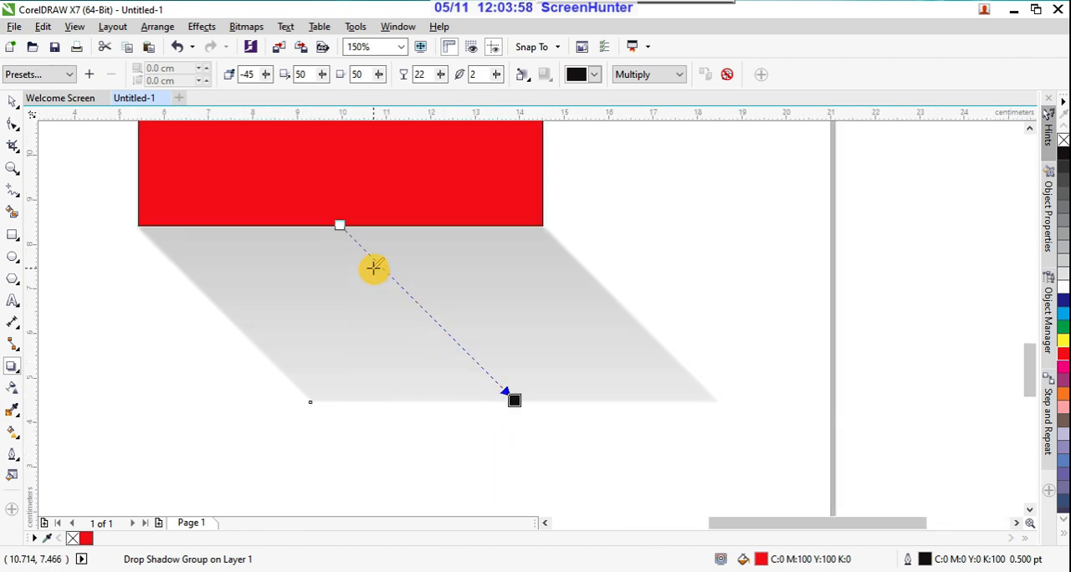
Step: Raise the shadow's opacity to 74 and stretch it toward the lower right at an angle of about 313 degrees
{"action": "left_click_drag", "start_coordinate": [373, 268], "coordinate": [392, 293]}
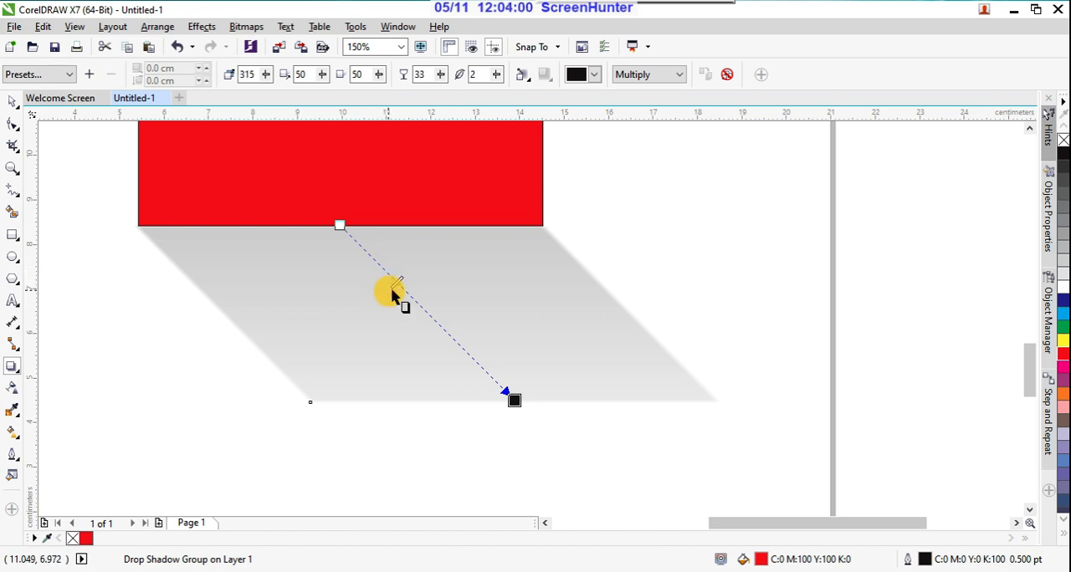
{"action": "left_click_drag", "start_coordinate": [513, 400], "coordinate": [432, 344]}
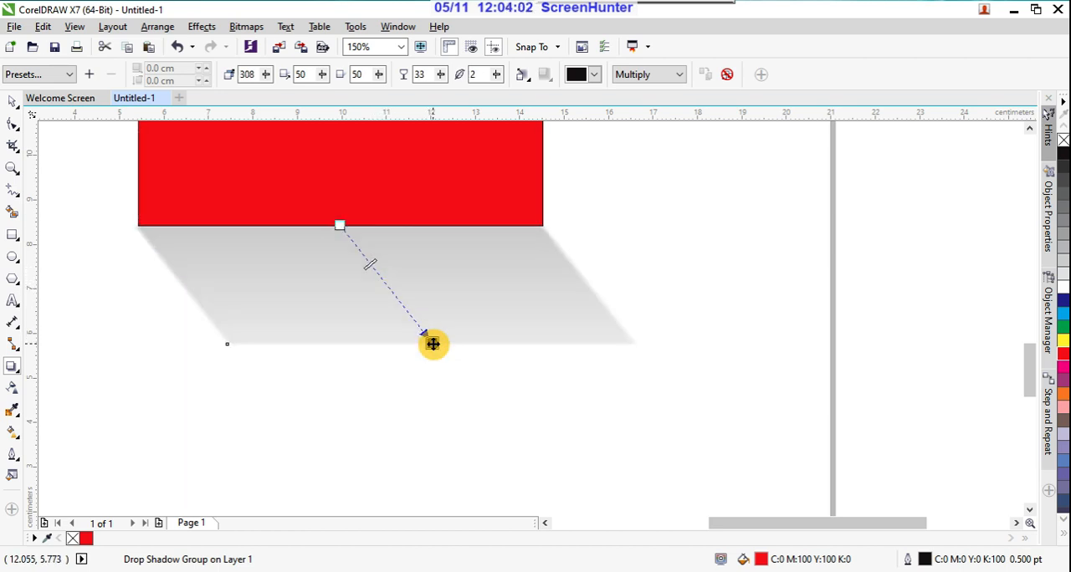
{"action": "left_click_drag", "start_coordinate": [368, 267], "coordinate": [408, 313]}
{"action": "left_click_drag", "start_coordinate": [434, 346], "coordinate": [528, 430]}
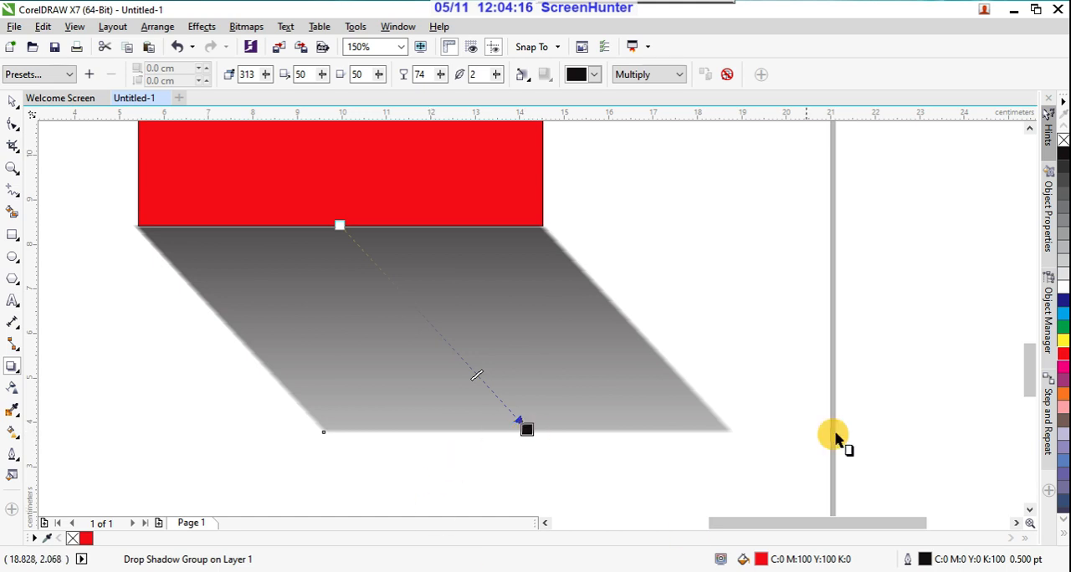
Step: Try to shift the shadow's start point, and swing the shadow to the lower left at about 234 degrees
{"action": "left_click_drag", "start_coordinate": [339, 225], "coordinate": [328, 185]}
{"action": "left_click_drag", "start_coordinate": [523, 430], "coordinate": [240, 366]}
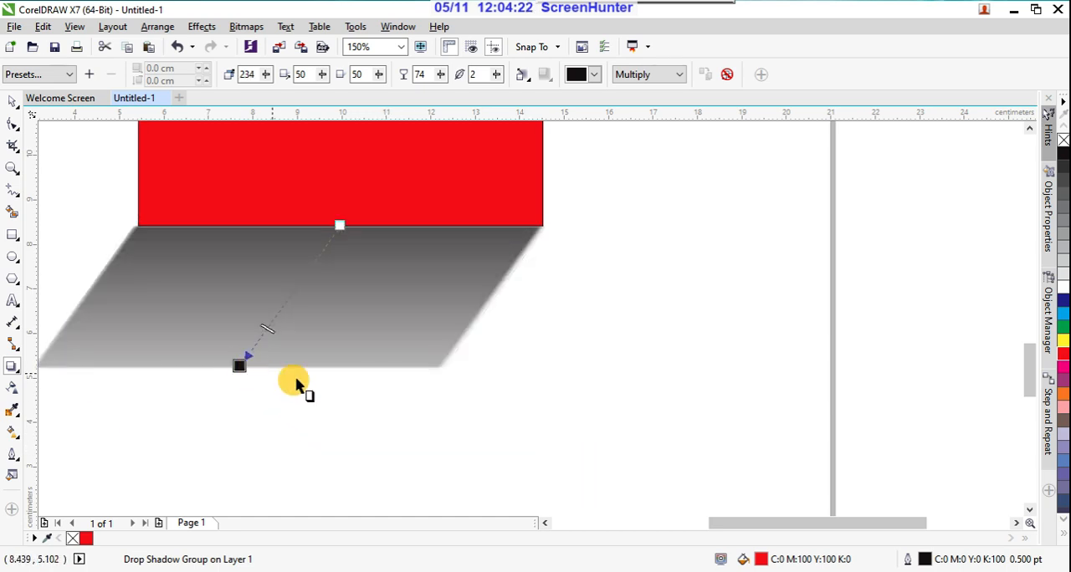
{"action": "key", "text": "F3"}
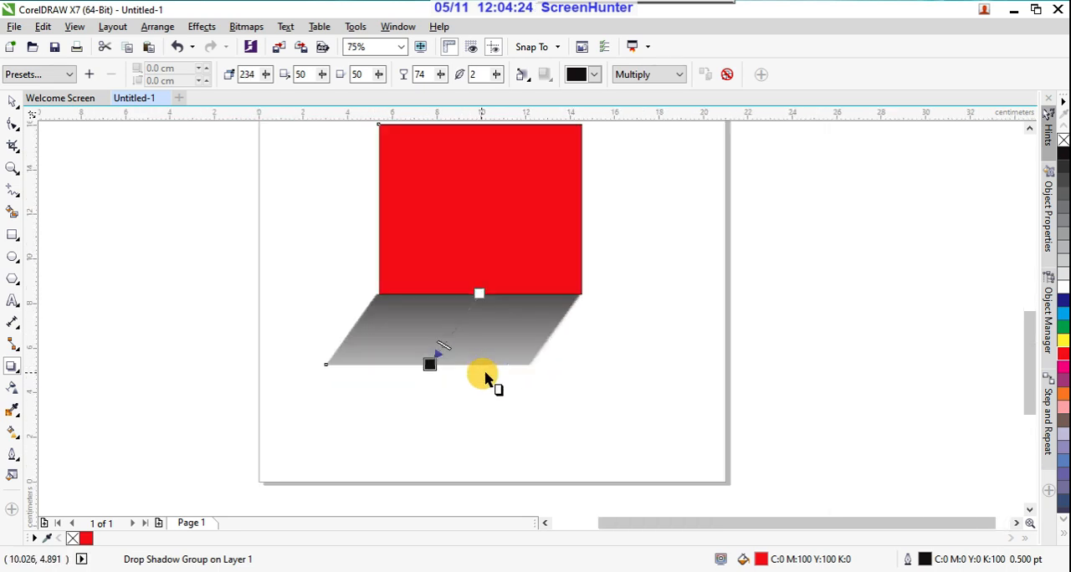
Step: Undo the shadow adjustments and the preset until the red rectangle has no drop shadow
{"action": "key", "text": "ctrl+z"}
{"action": "key", "text": "ctrl+z"}
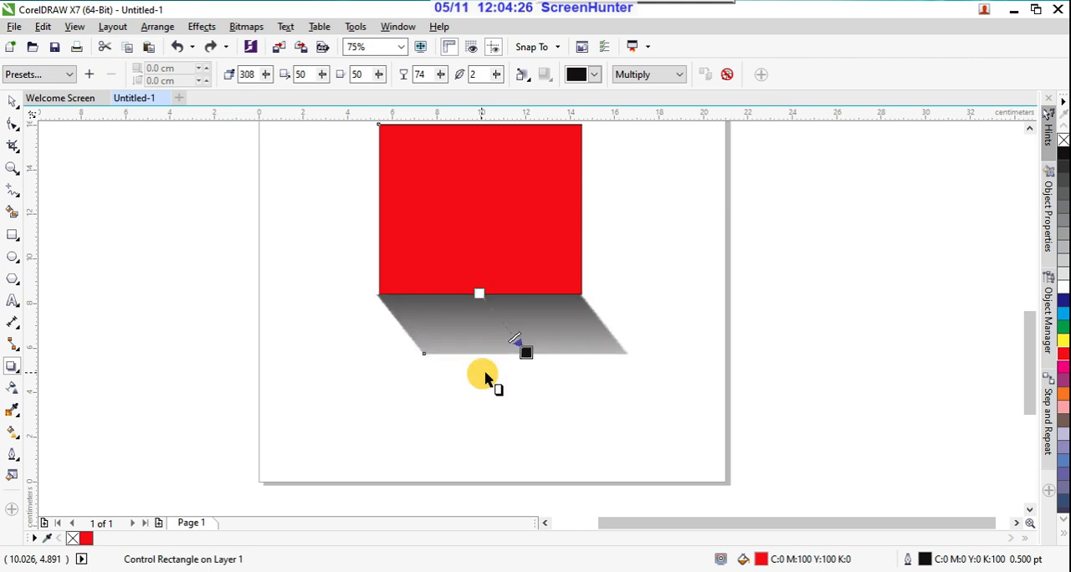
{"action": "key", "text": "ctrl+z"}
{"action": "key", "text": "ctrl+z"}
{"action": "key", "text": "ctrl+z"}
{"action": "key", "text": "ctrl+z"}
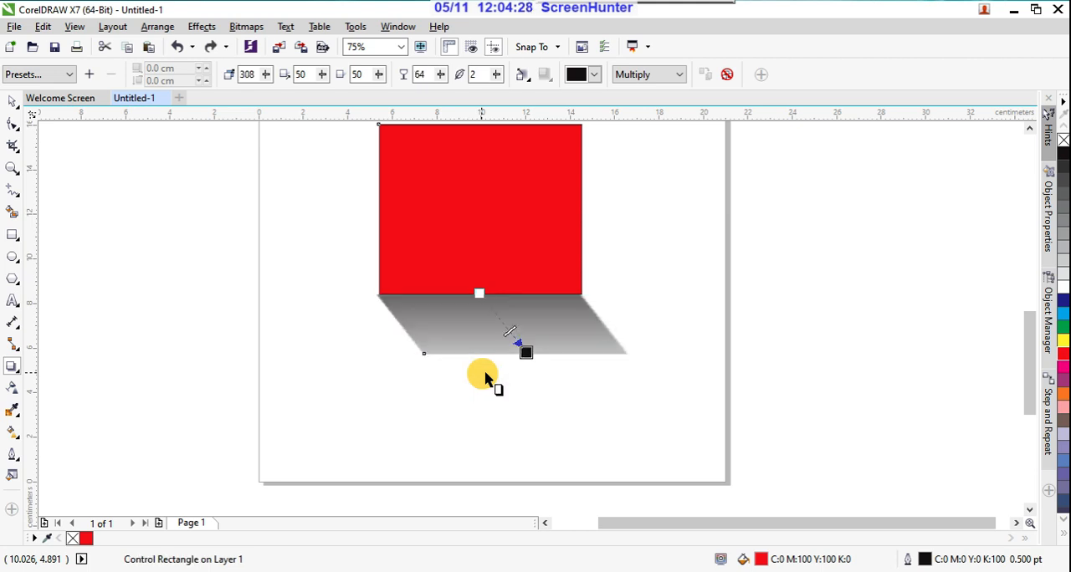
{"action": "key", "text": "ctrl+z"}
{"action": "key", "text": "ctrl+z"}
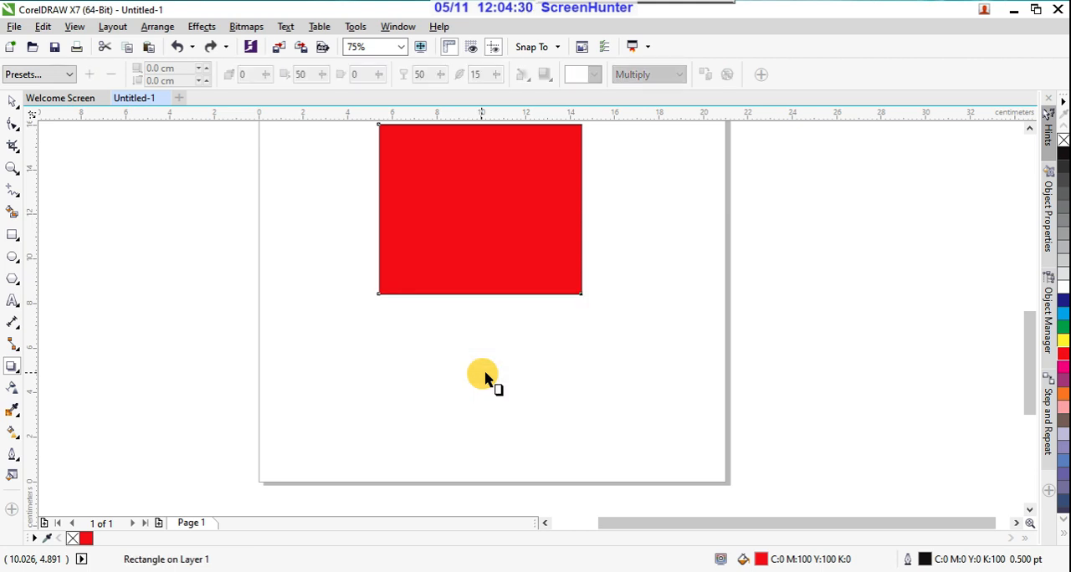
{"action": "scroll", "coordinate": [449, 359], "scroll_direction": "down", "scroll_amount": 2}
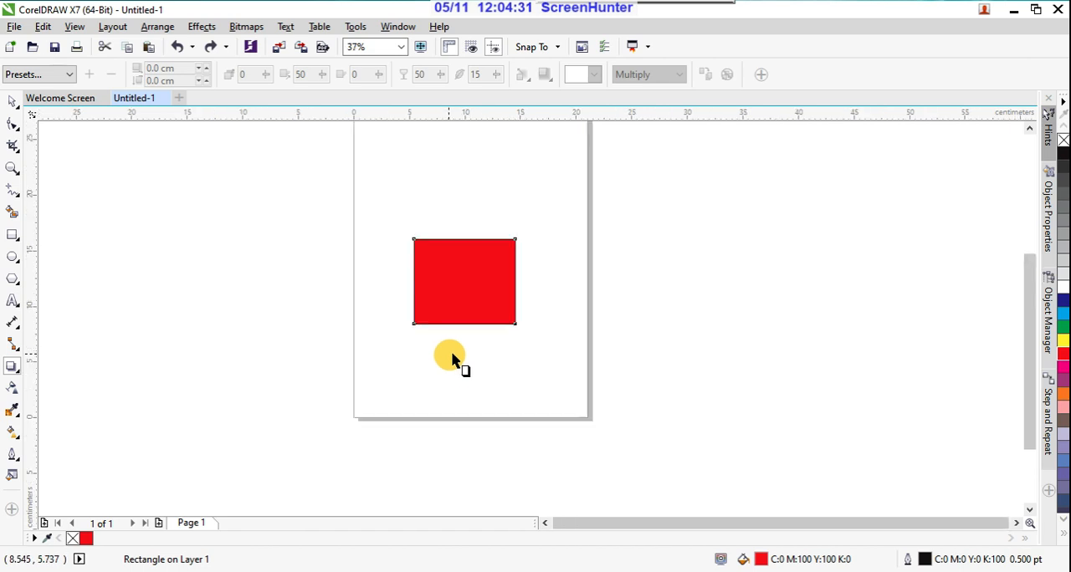
Step: Preview the shadow presets, try a shadow from the rectangle's bottom edge toward the right at about 349 degrees, and undo it
{"action": "left_click", "coordinate": [62, 74]}
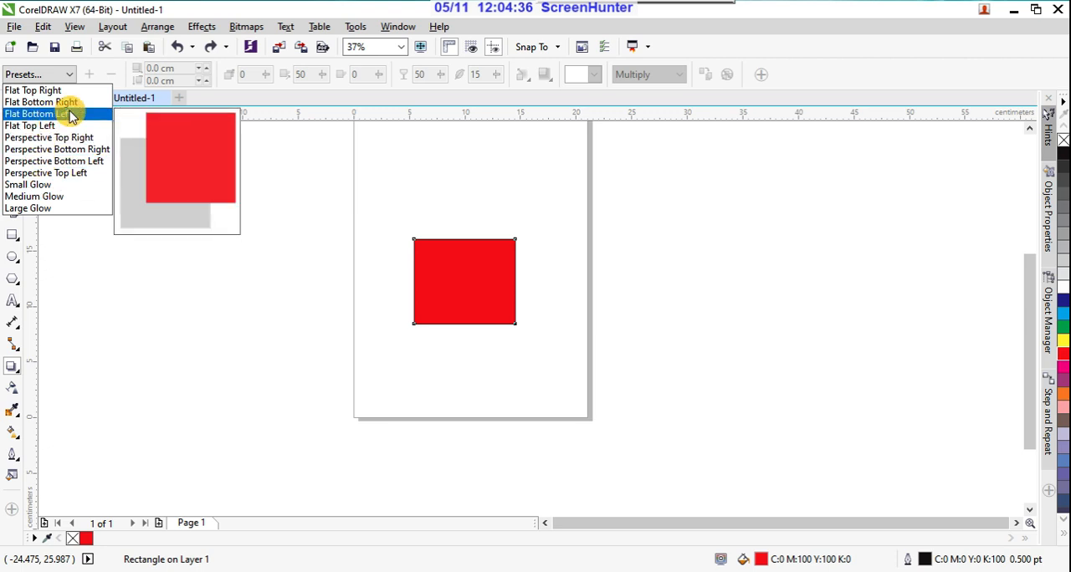
{"action": "left_click", "coordinate": [405, 98]}
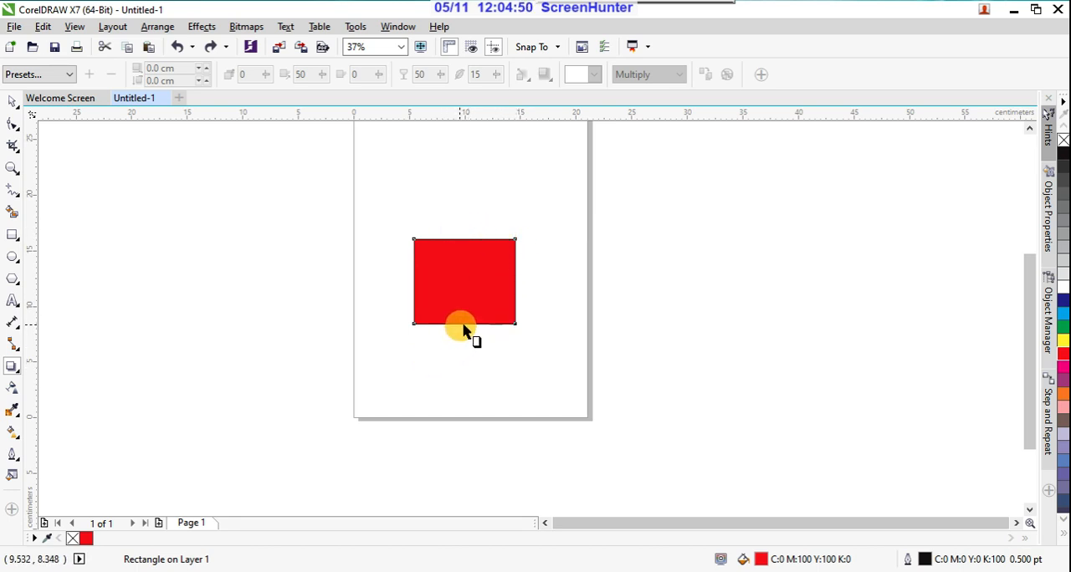
{"action": "left_click_drag", "start_coordinate": [463, 326], "coordinate": [560, 341]}
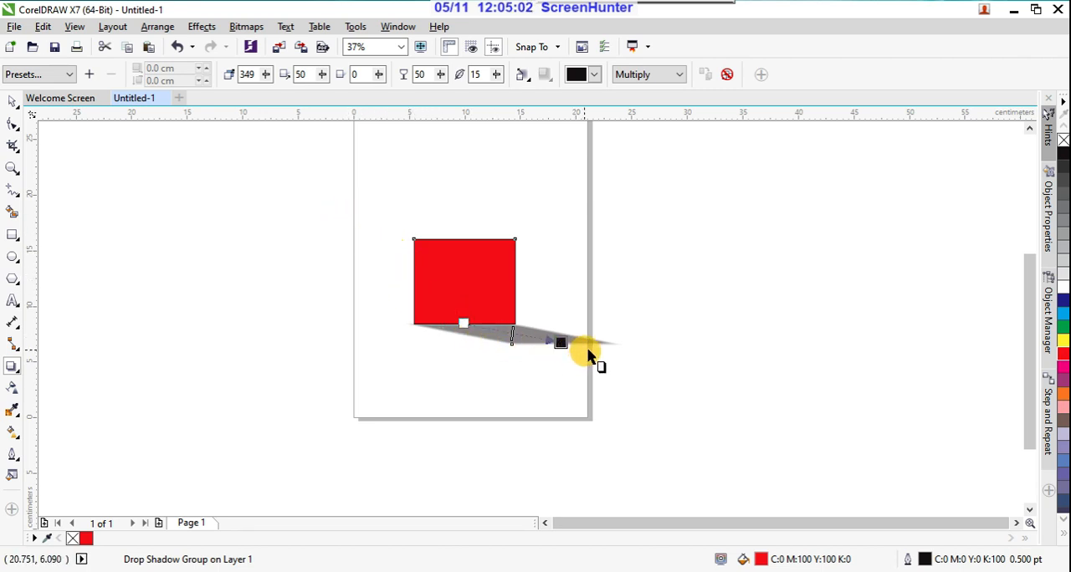
{"action": "key", "text": "ctrl+z"}
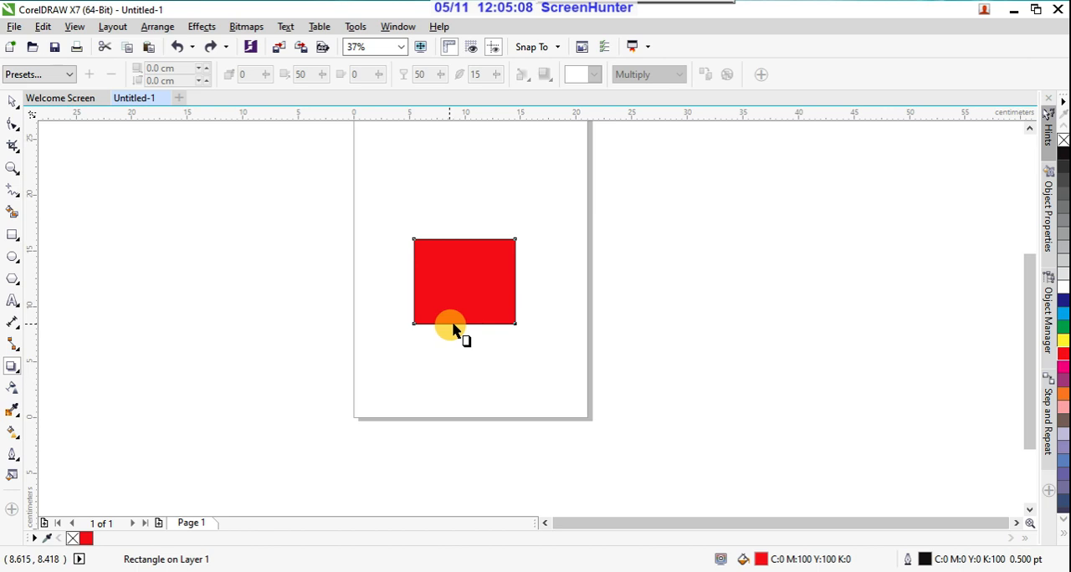
Step: Cast a drop shadow from the rectangle's bottom edge toward the lower left at about 195 degrees, with opacity 48
{"action": "left_click_drag", "start_coordinate": [452, 327], "coordinate": [402, 341]}
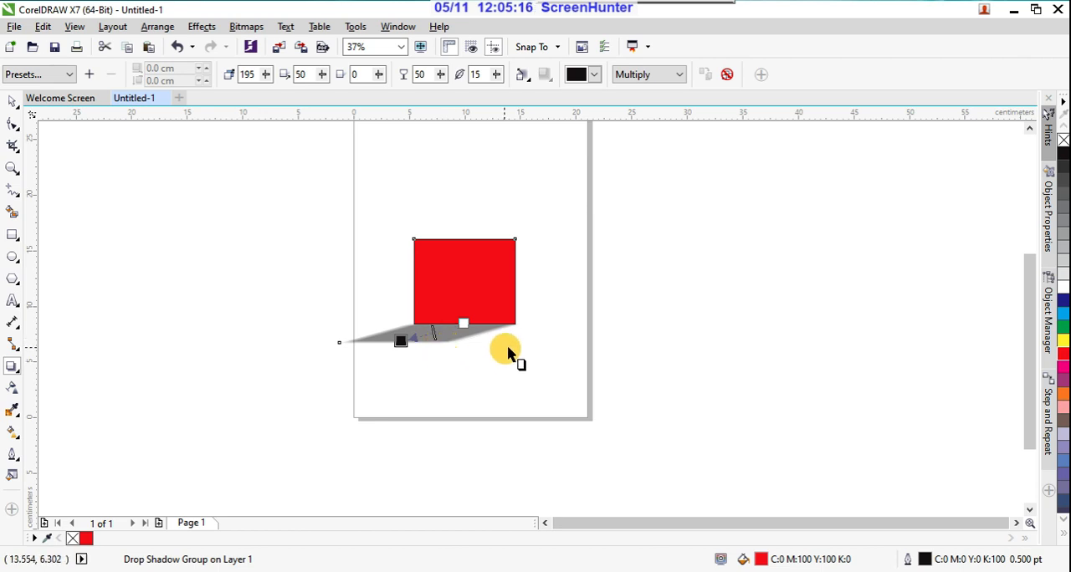
{"action": "scroll", "coordinate": [460, 338], "scroll_direction": "up", "scroll_amount": 2}
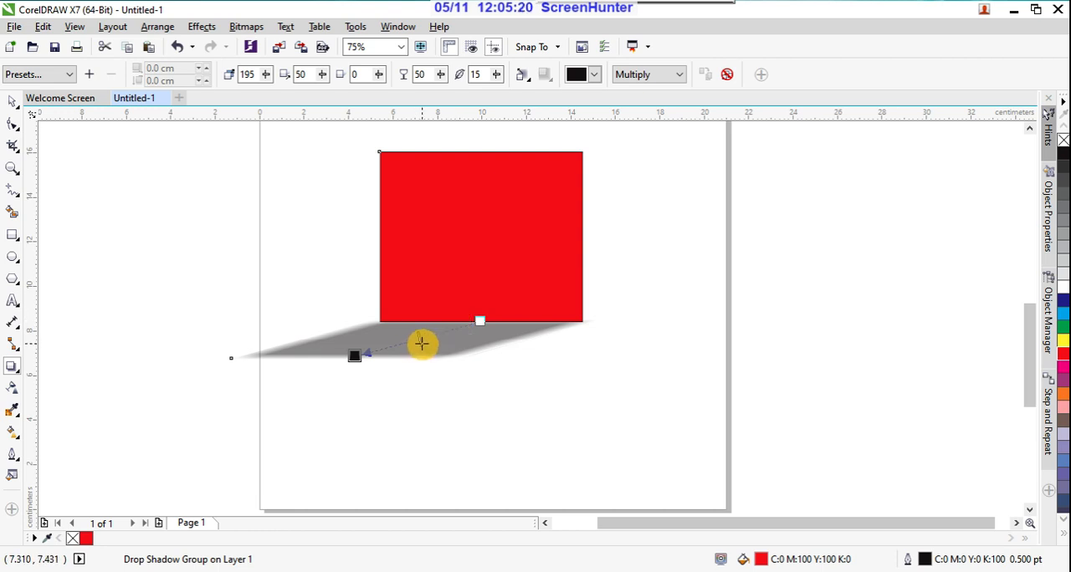
{"action": "mouse_move", "coordinate": [421, 343]}
{"action": "left_mouse_down"}
{"action": "mouse_move", "coordinate": [473, 334]}
{"action": "mouse_move", "coordinate": [428, 351]}
{"action": "left_mouse_up"}
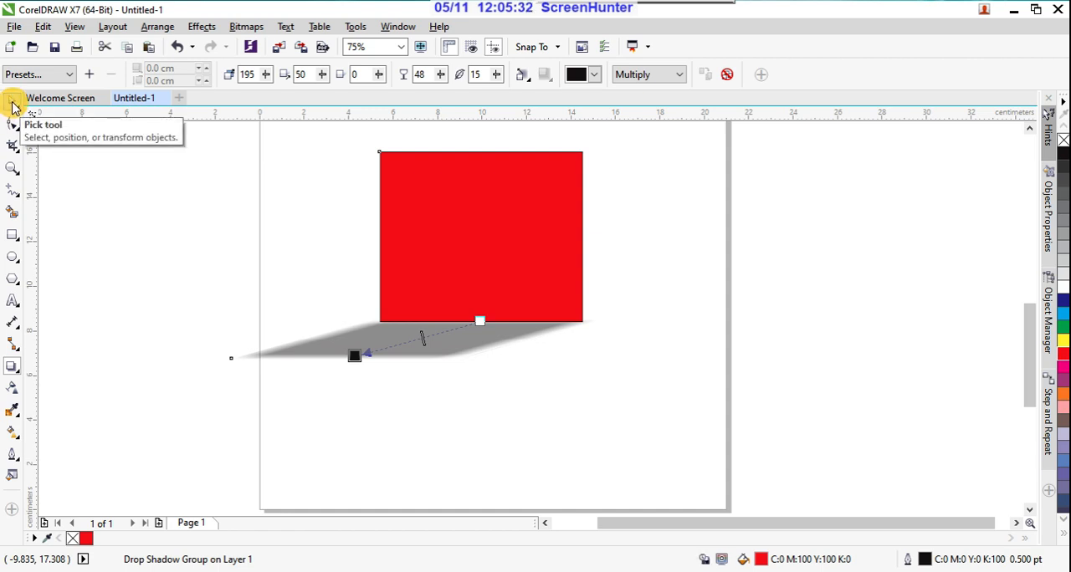
{"action": "left_click", "coordinate": [13, 107]}
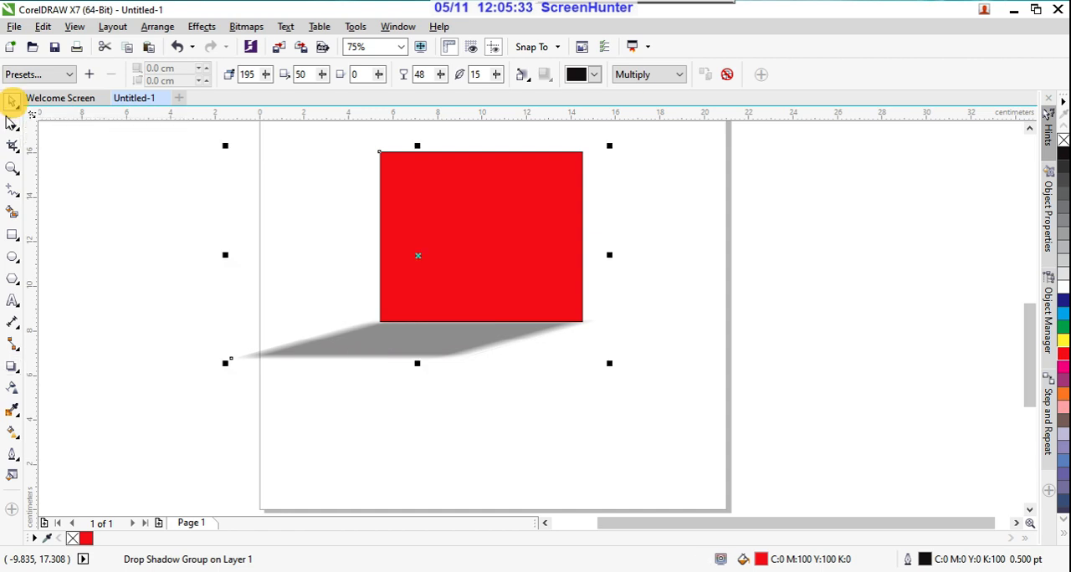
Step: Choose the Contour tool from the interactive effect tools
{"action": "left_click", "coordinate": [16, 368]}
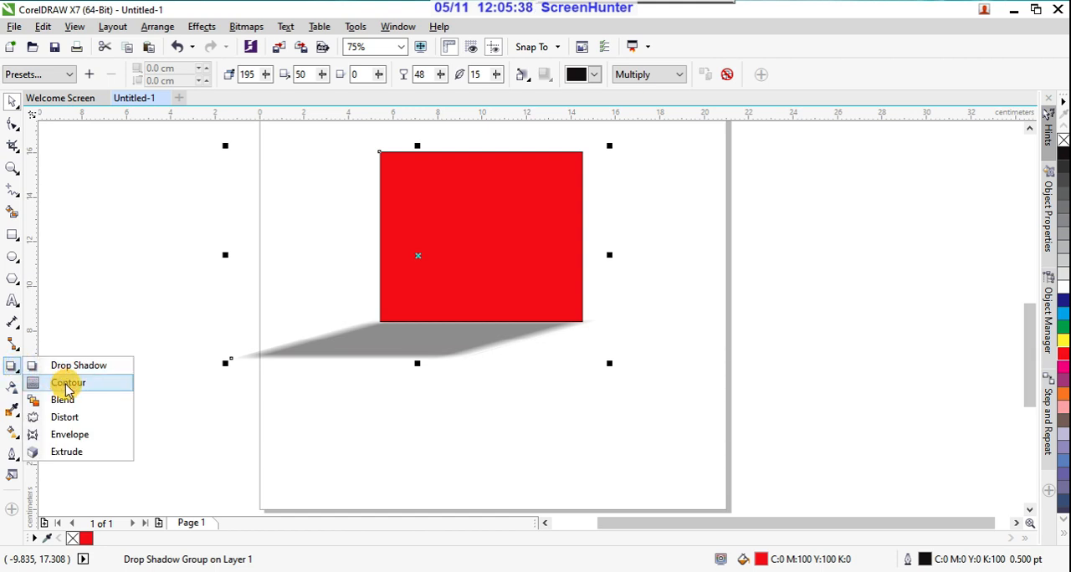
{"action": "left_click", "coordinate": [780, 98]}
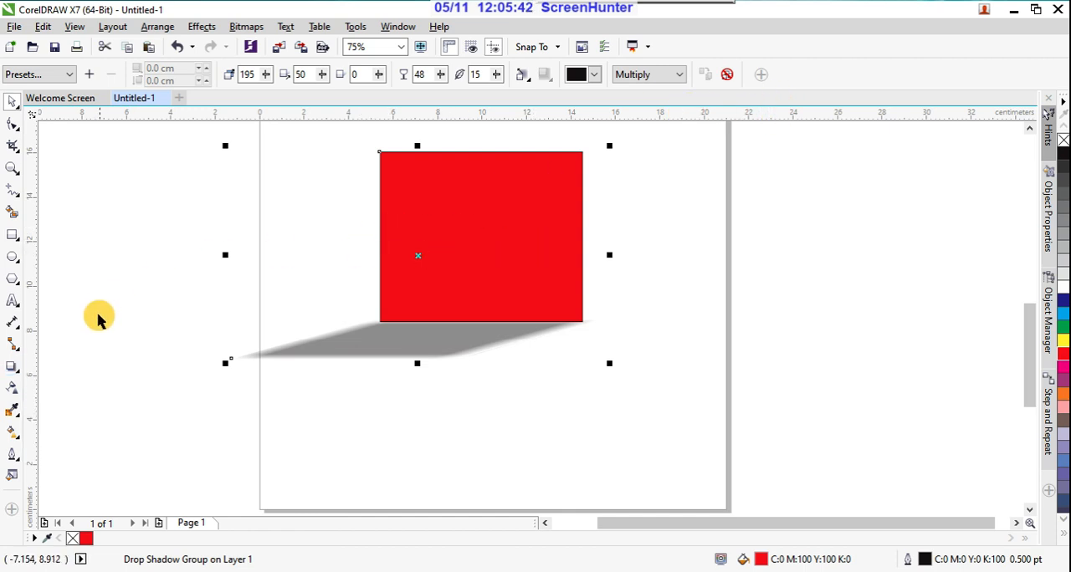
{"action": "left_click", "coordinate": [13, 368]}
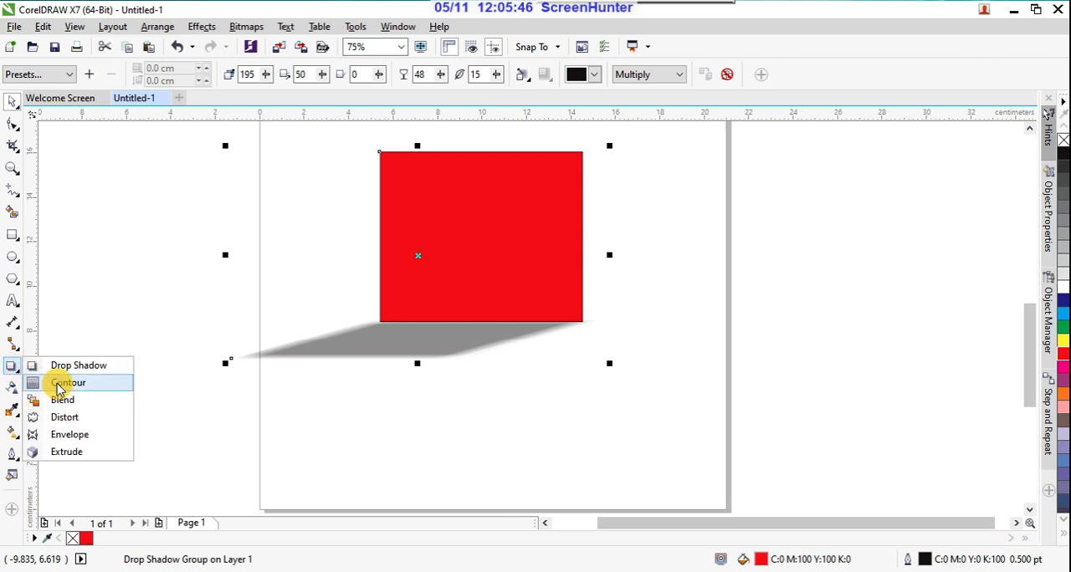
{"action": "left_click", "coordinate": [58, 380]}
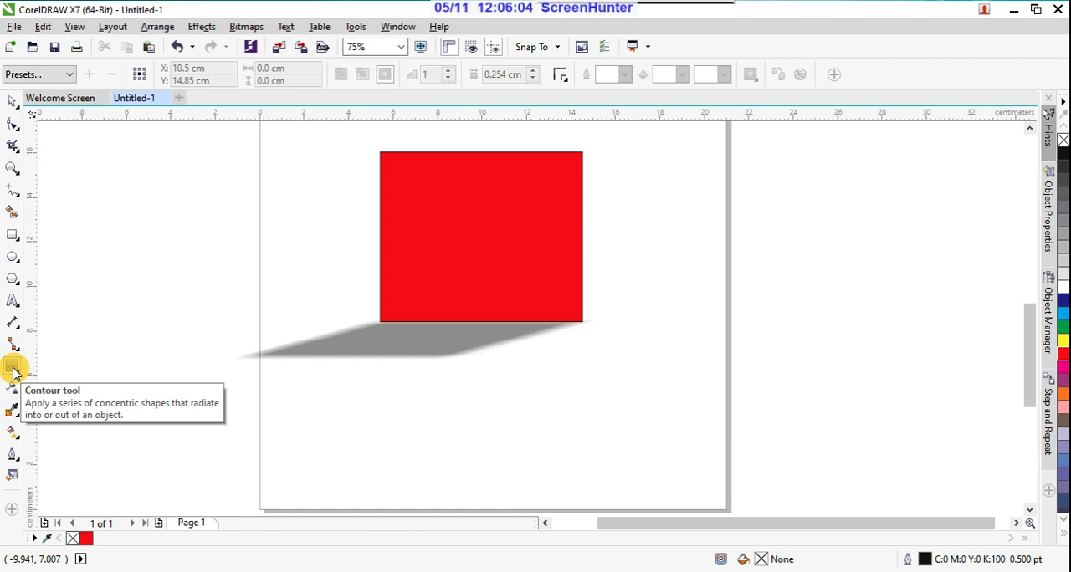
Step: Draw a rectangle about 9.4 by 8 cm beyond the page's right edge, level with the red one, and fill it orange
{"action": "left_click", "coordinate": [13, 235]}
{"action": "scroll", "coordinate": [449, 332], "scroll_direction": "down", "scroll_amount": 1}
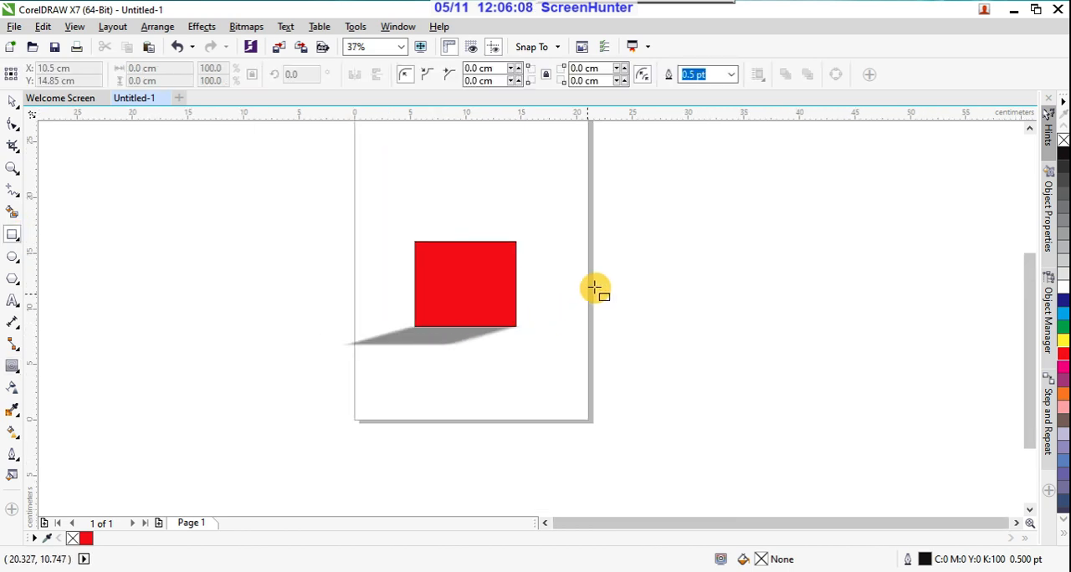
{"action": "left_click_drag", "start_coordinate": [616, 244], "coordinate": [722, 332]}
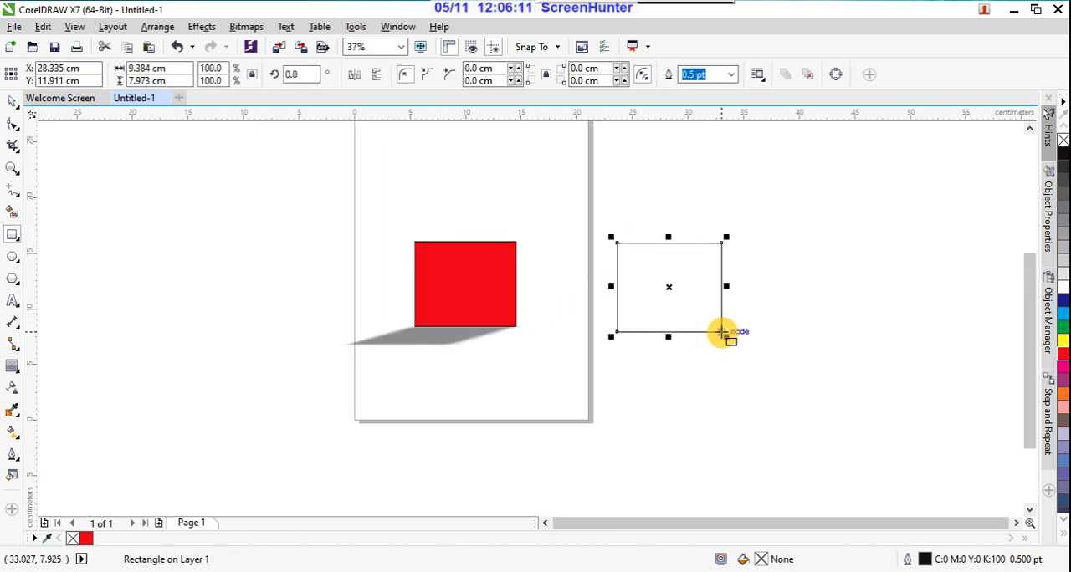
{"action": "left_click", "coordinate": [1063, 396]}
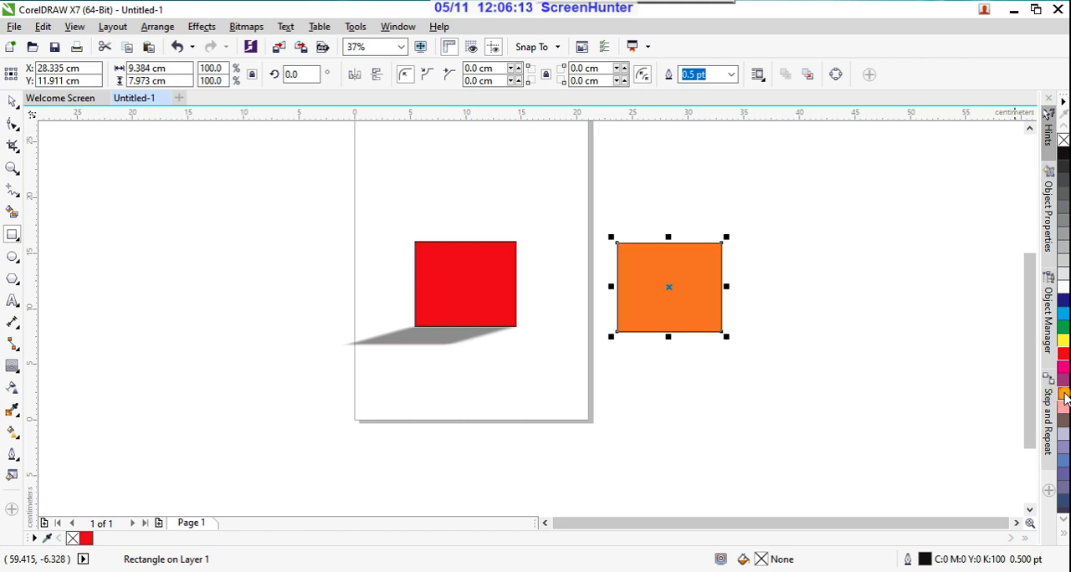
Step: Try a one-step outward contour of about 2.47 cm from the orange rectangle's bottom edge, and undo it
{"action": "left_click", "coordinate": [12, 369]}
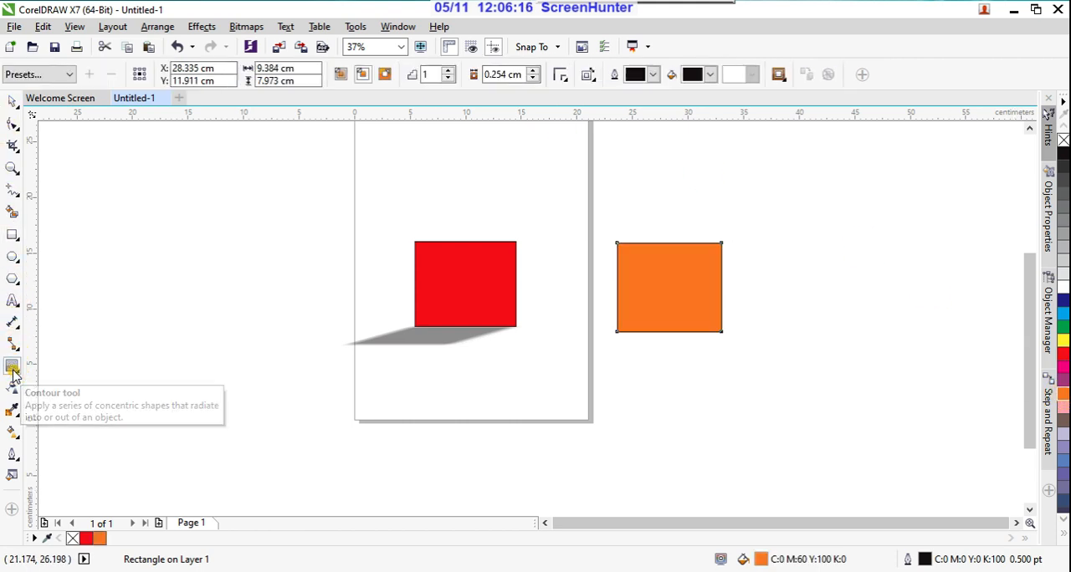
{"action": "left_click_drag", "start_coordinate": [669, 335], "coordinate": [668, 359]}
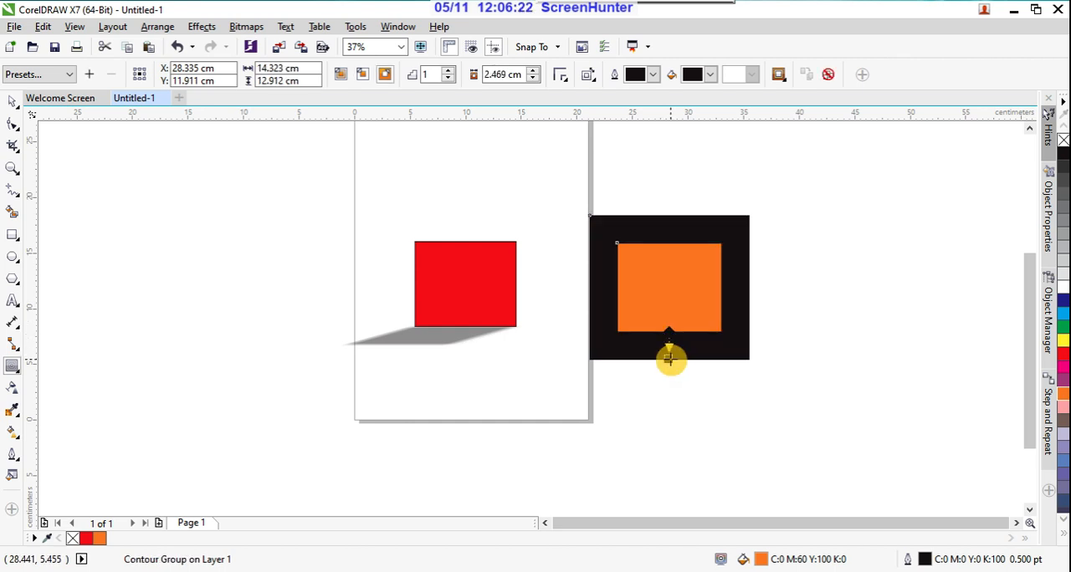
{"action": "key", "text": "ctrl+z"}
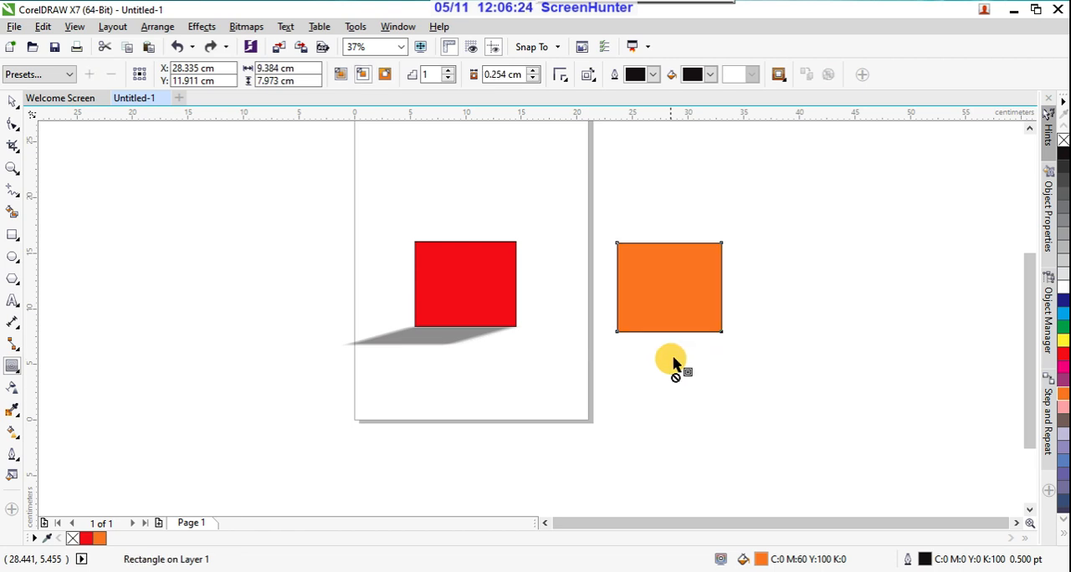
Step: Apply the Flow Inward contour preset to the orange rectangle and reduce the contour offset to about 0.557 cm
{"action": "left_click", "coordinate": [68, 76]}
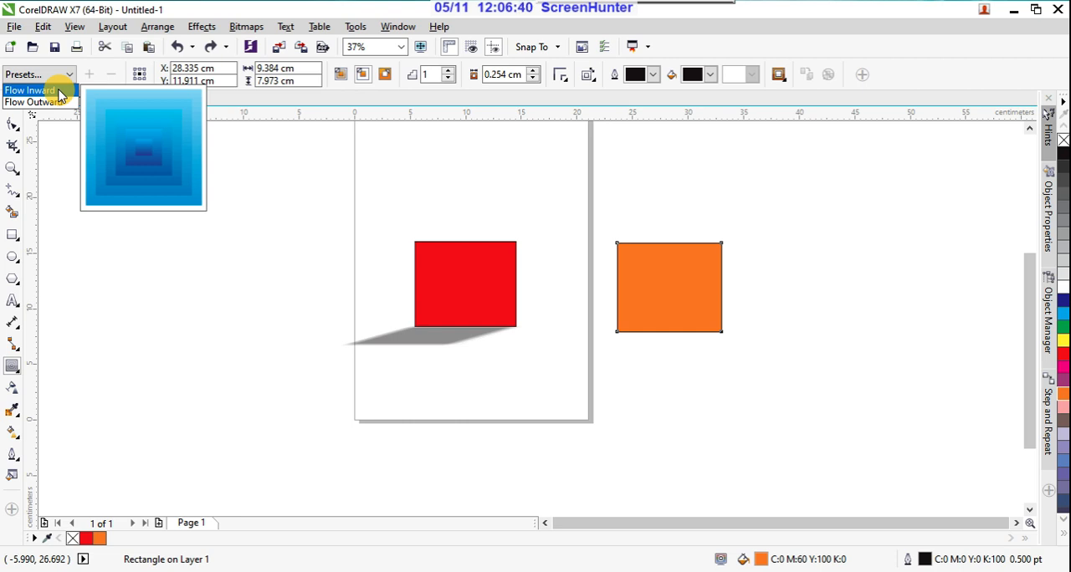
{"action": "left_click", "coordinate": [60, 96]}
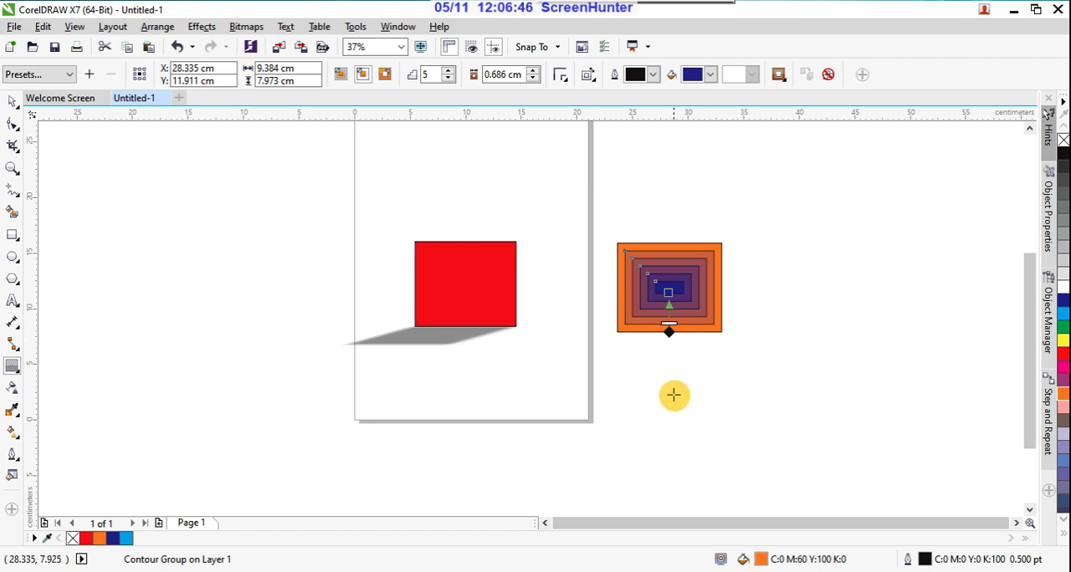
{"action": "scroll", "coordinate": [674, 324], "scroll_direction": "up", "scroll_amount": 2}
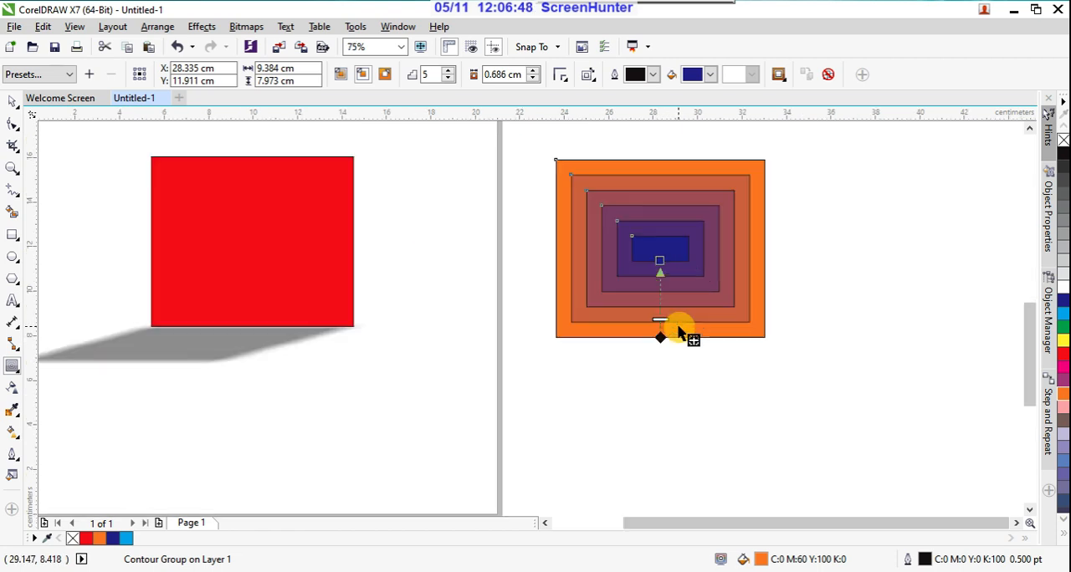
{"action": "mouse_move", "coordinate": [662, 319]}
{"action": "left_mouse_down"}
{"action": "mouse_move", "coordinate": [664, 299]}
{"action": "mouse_move", "coordinate": [666, 319]}
{"action": "left_mouse_up"}
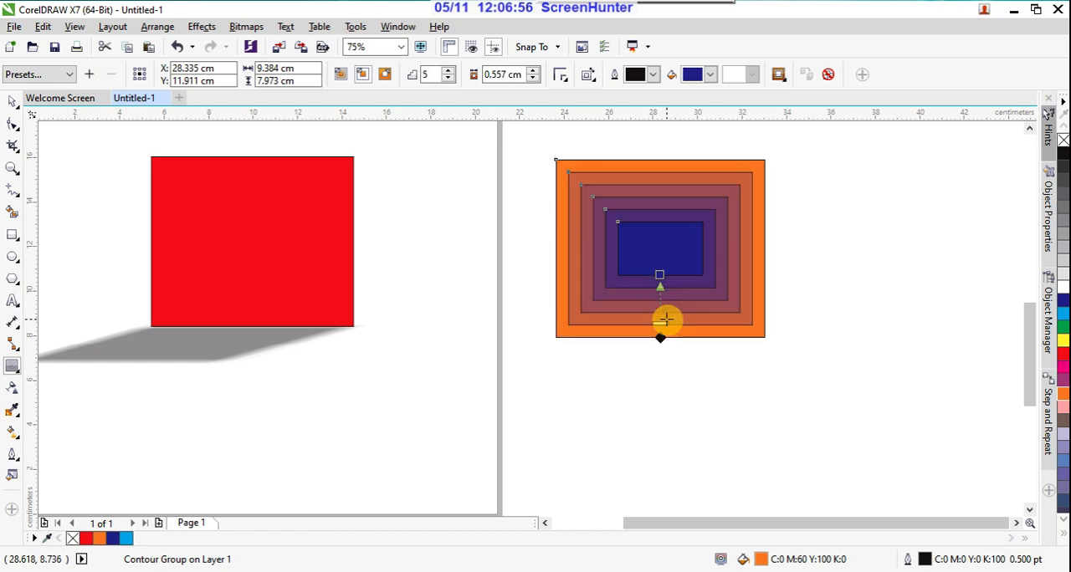
Step: Recolor the contour by trying a yellow fill, setting the outline color to magenta, and changing the fill color to blue
{"action": "left_click", "coordinate": [693, 74]}
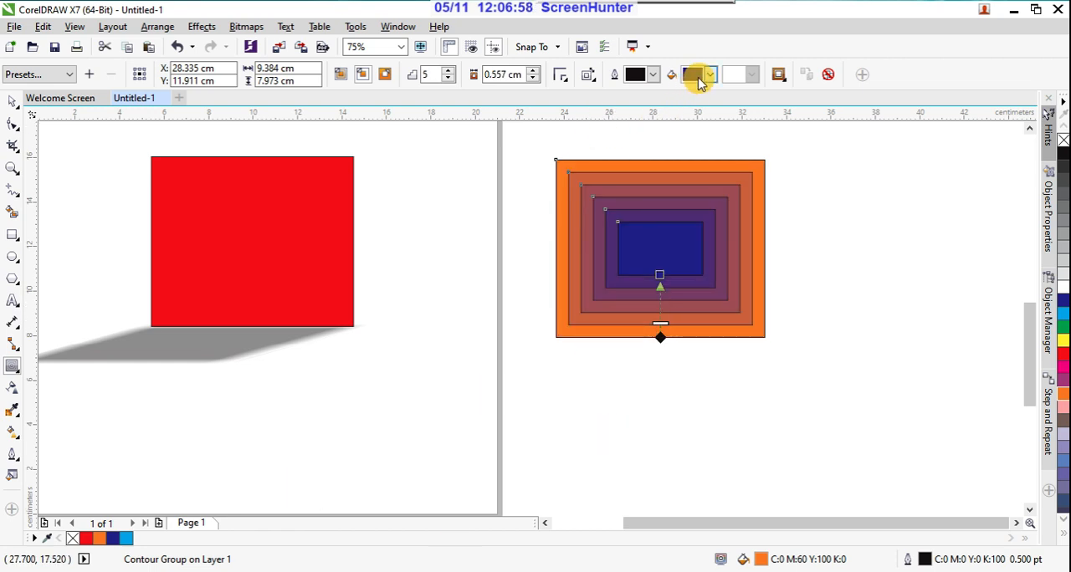
{"action": "left_click", "coordinate": [712, 103]}
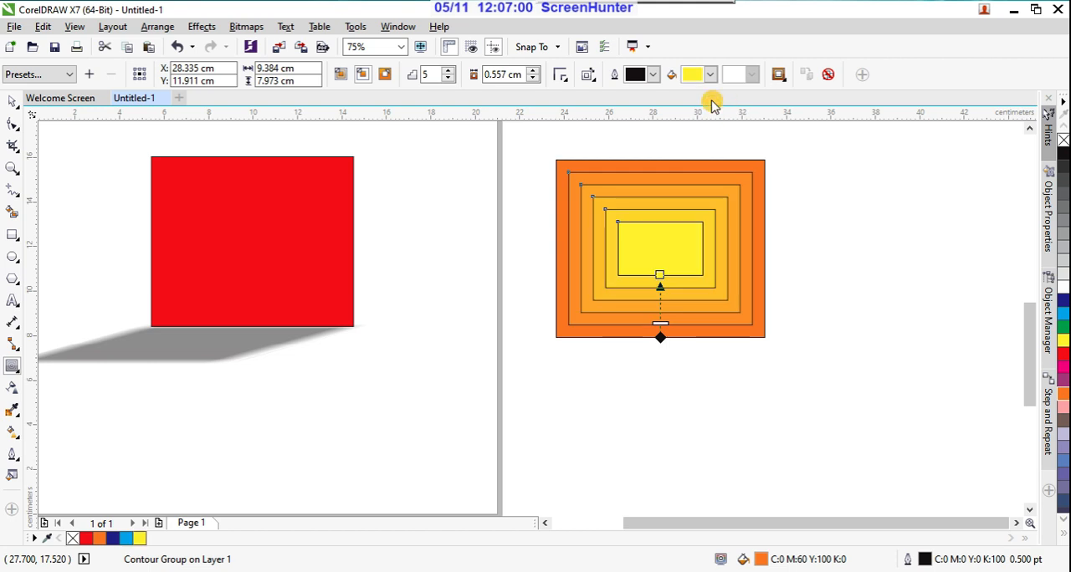
{"action": "left_click", "coordinate": [653, 75]}
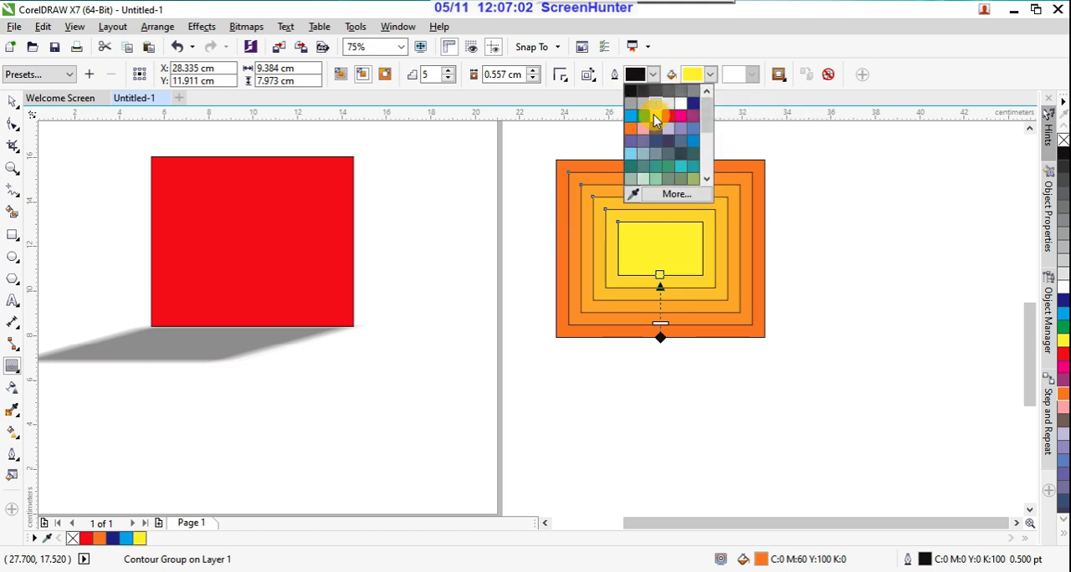
{"action": "left_click", "coordinate": [680, 115]}
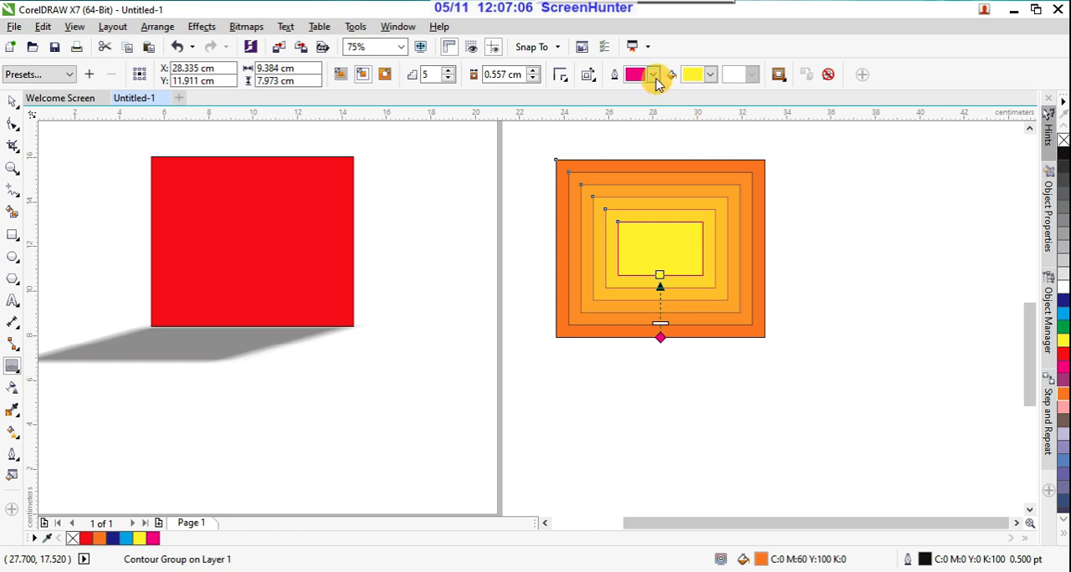
{"action": "left_click", "coordinate": [708, 76]}
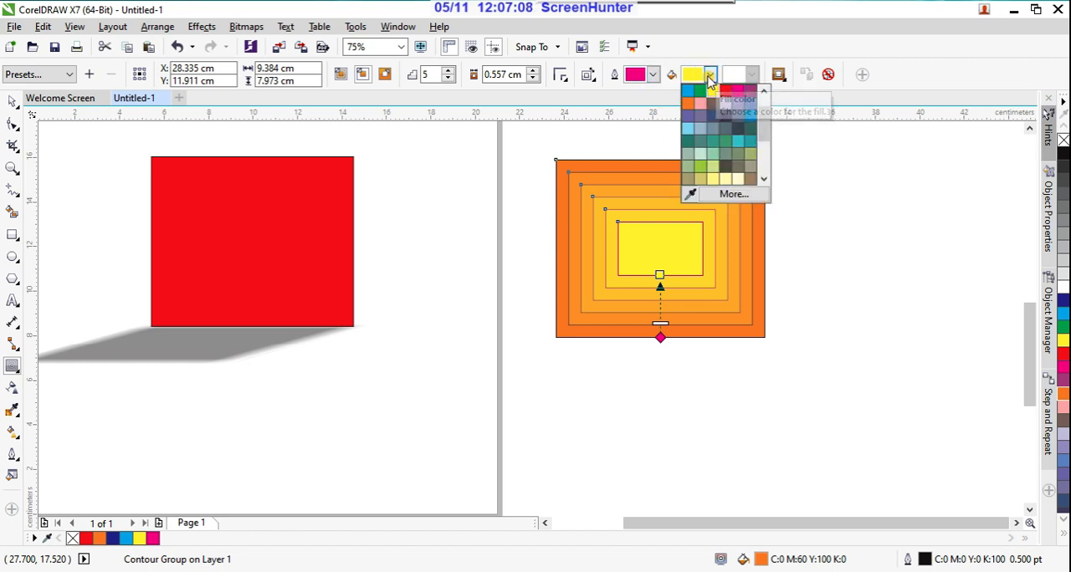
{"action": "left_click", "coordinate": [749, 122]}
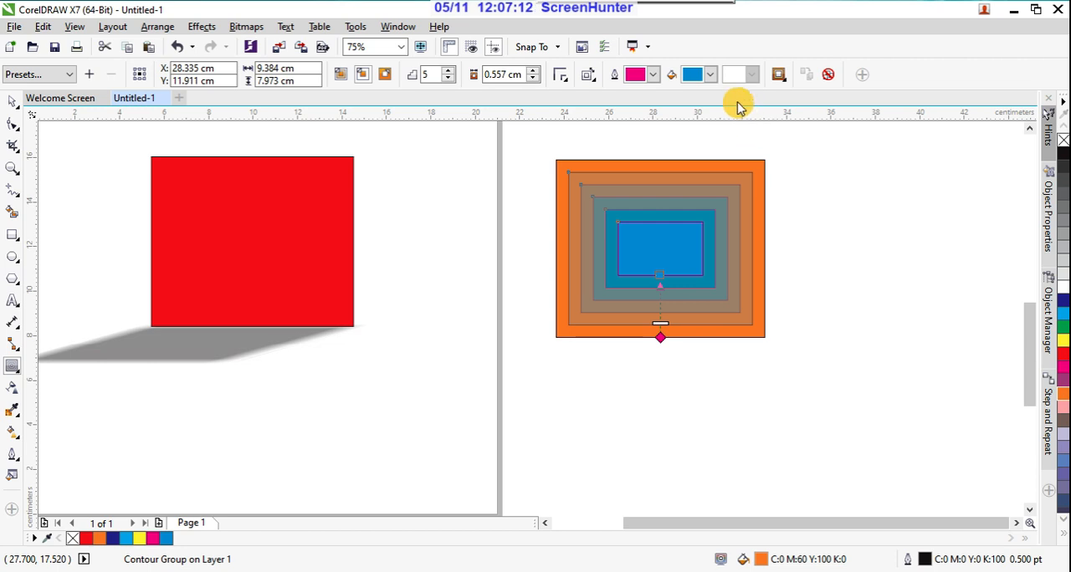
Step: Increase the contour's linked object and color acceleration slightly so its steps bunch toward the center
{"action": "left_click", "coordinate": [783, 79]}
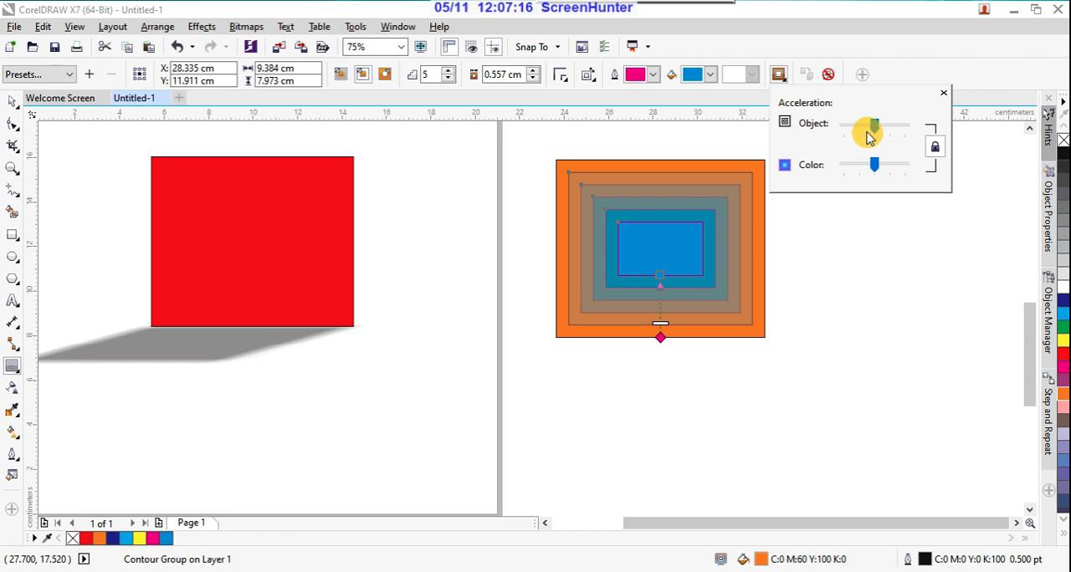
{"action": "left_click_drag", "start_coordinate": [874, 127], "coordinate": [878, 130]}
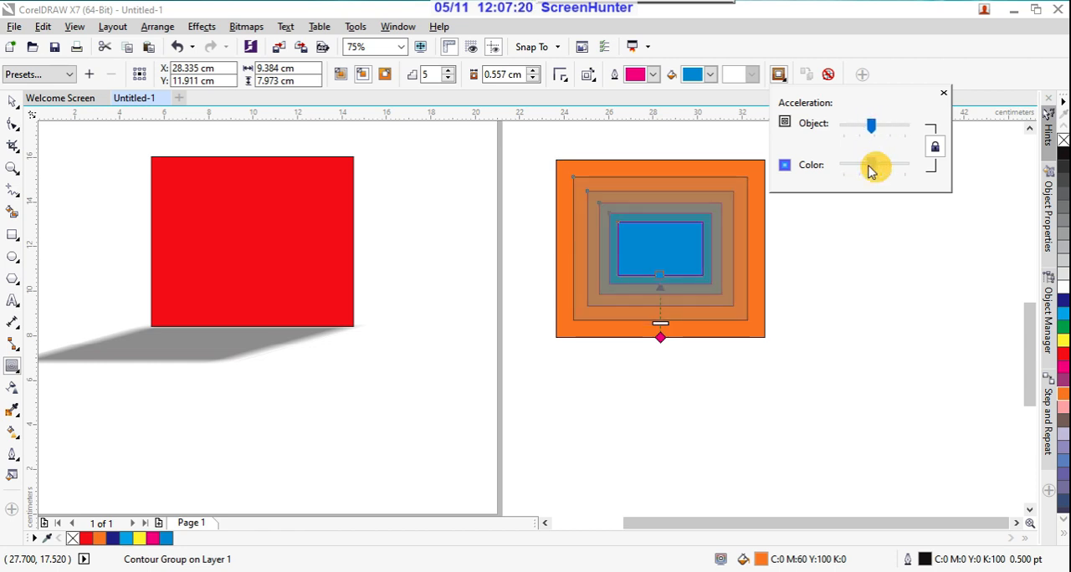
{"action": "left_click_drag", "start_coordinate": [870, 170], "coordinate": [887, 171]}
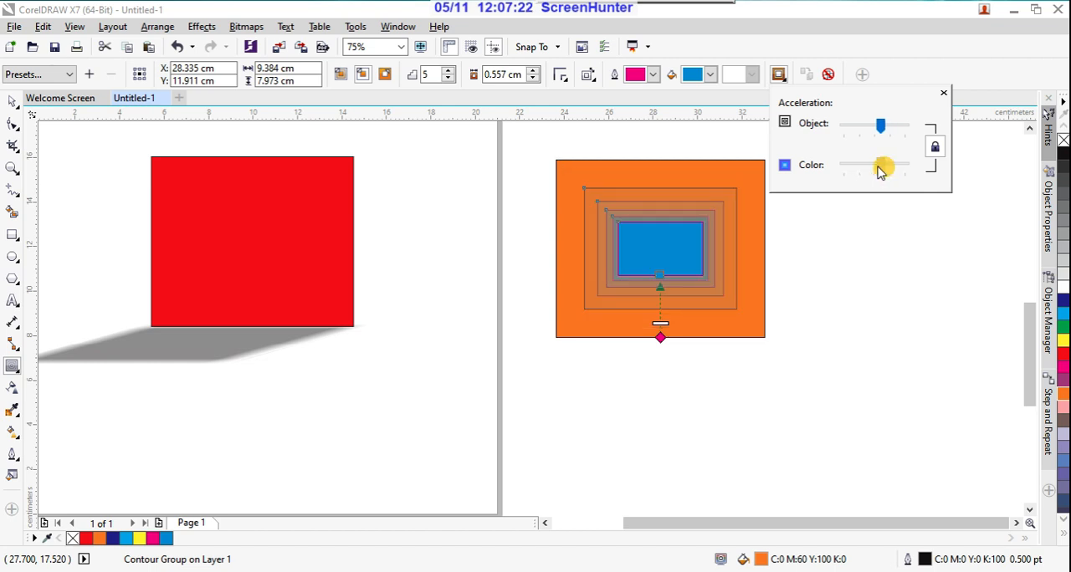
{"action": "left_click", "coordinate": [942, 93]}
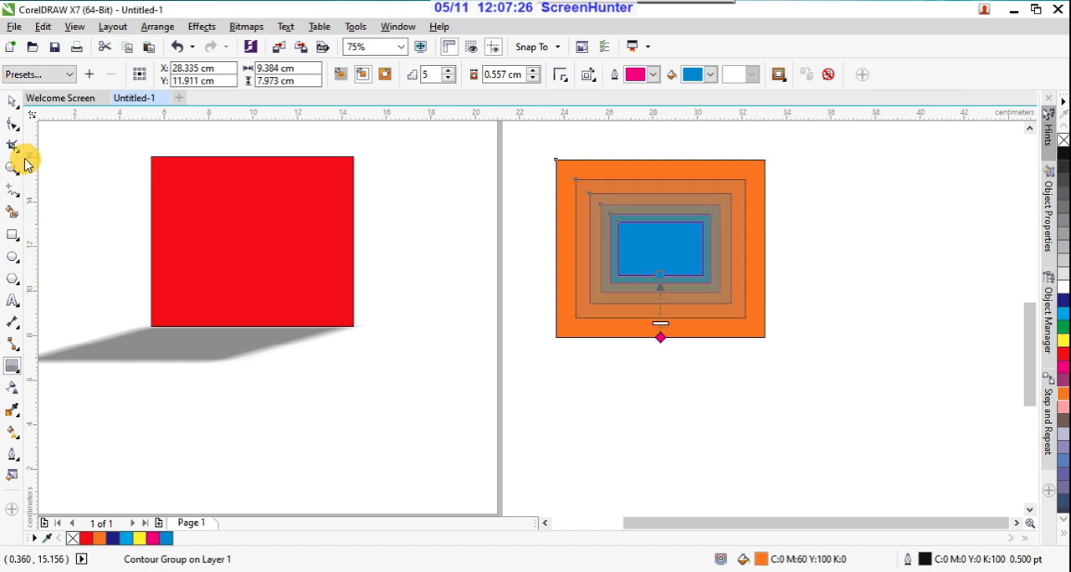
Step: Choose the Blend effect, and move the shadowed red rectangle and the contoured orange rectangle together up to the page's upper edge
{"action": "left_click", "coordinate": [17, 374]}
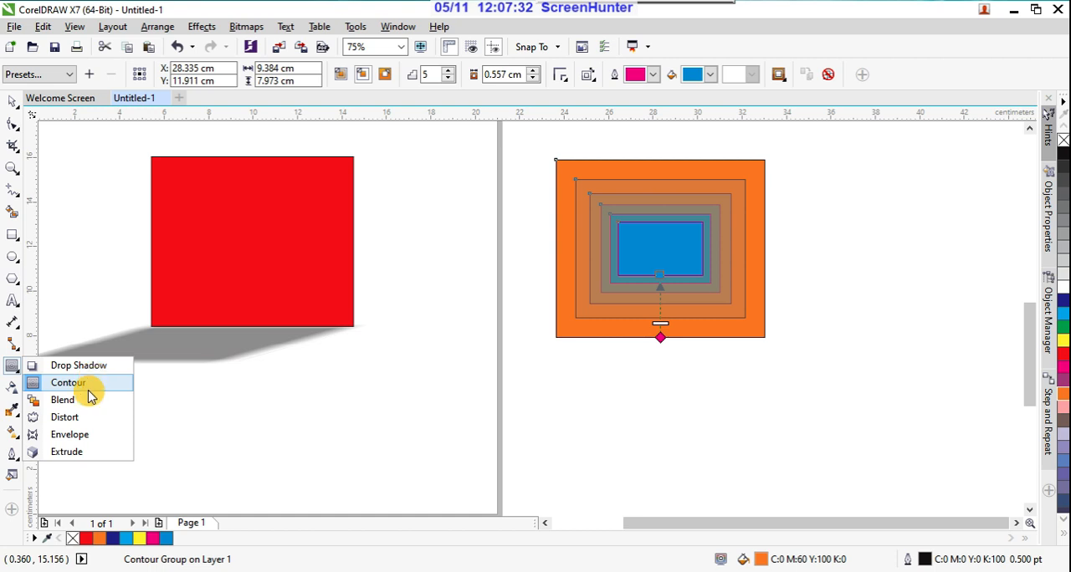
{"action": "left_click", "coordinate": [81, 407]}
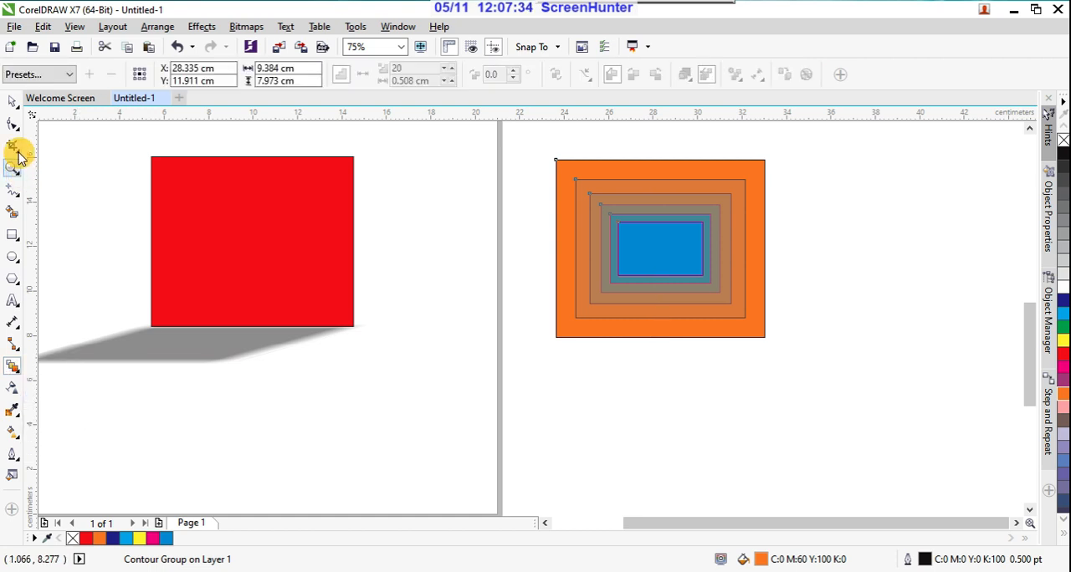
{"action": "left_click", "coordinate": [12, 101]}
{"action": "scroll", "coordinate": [585, 312], "scroll_direction": "down", "scroll_amount": 2}
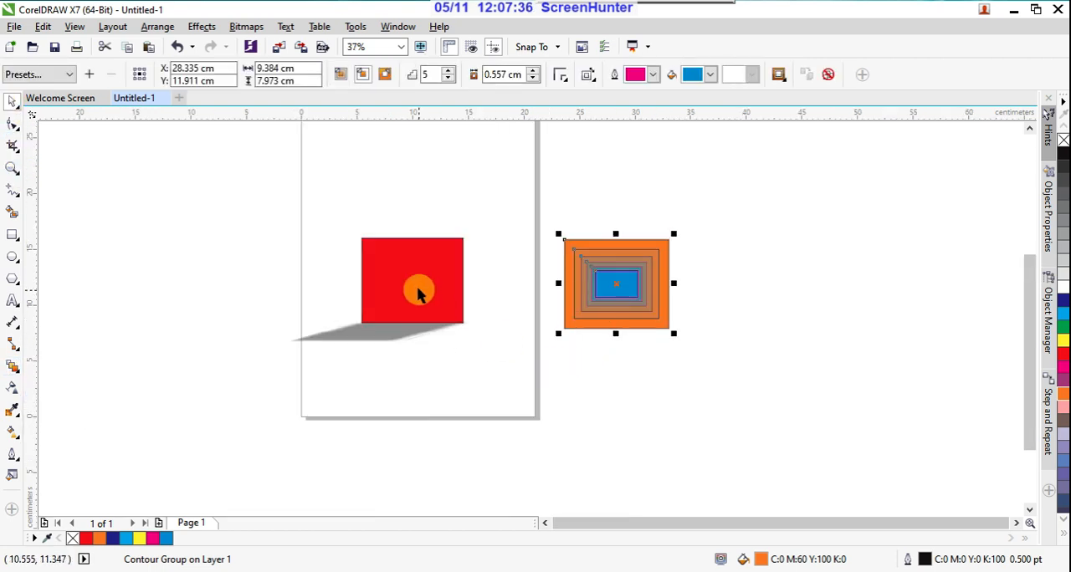
{"action": "left_click_drag", "start_coordinate": [354, 210], "coordinate": [677, 384]}
{"action": "left_click_drag", "start_coordinate": [647, 292], "coordinate": [669, 199]}
{"action": "scroll", "coordinate": [724, 366], "scroll_direction": "down", "scroll_amount": 2}
{"action": "scroll", "coordinate": [710, 342], "scroll_direction": "up", "scroll_amount": 2}
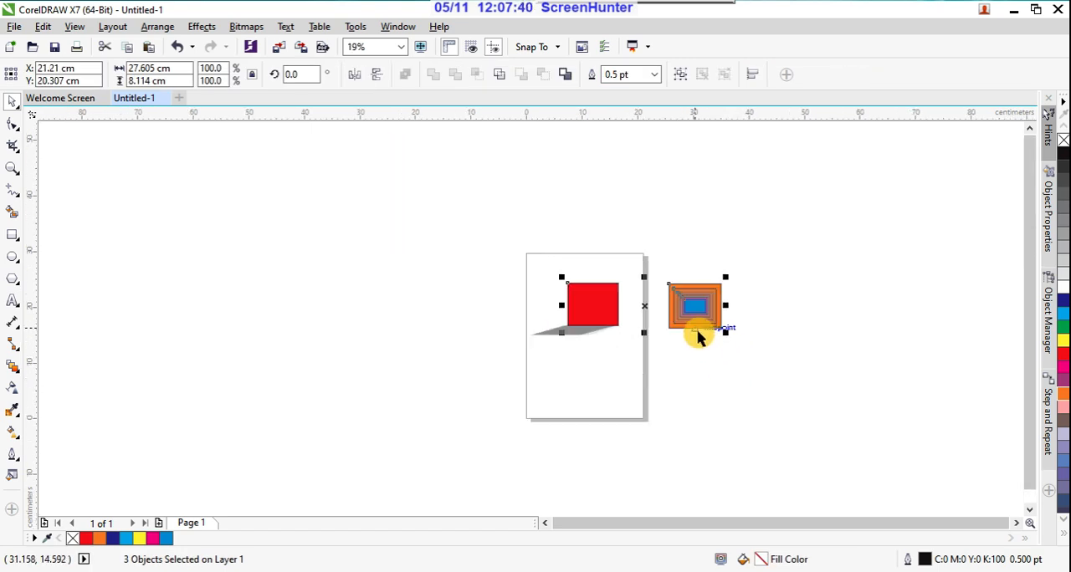
{"action": "left_click_drag", "start_coordinate": [692, 306], "coordinate": [679, 278]}
{"action": "left_click", "coordinate": [615, 372]}
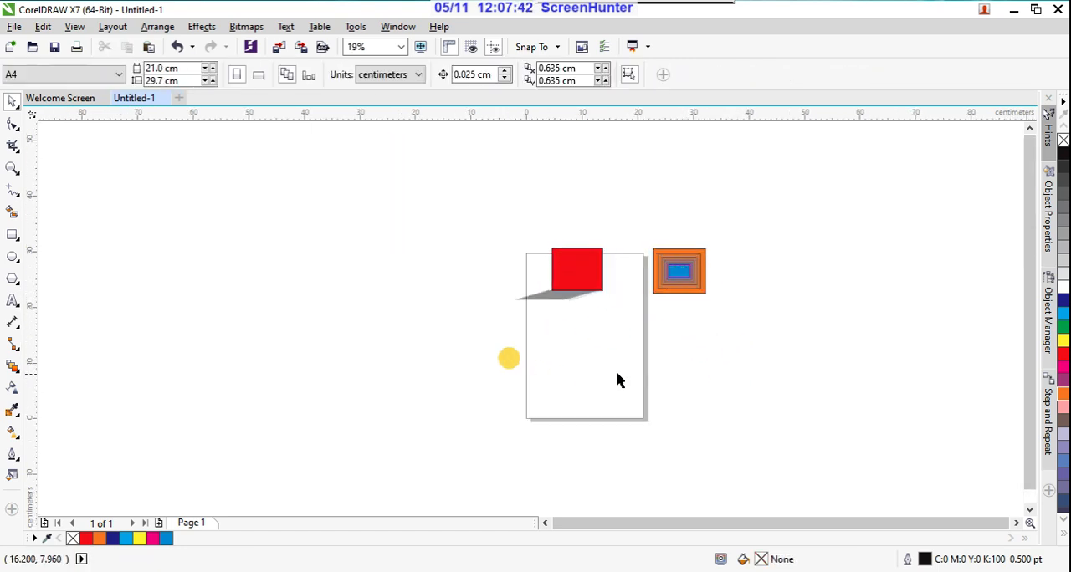
Step: Draw a rectangle about 7 by 6.8 cm on the empty area left of the page and fill it green
{"action": "scroll", "coordinate": [610, 377], "scroll_direction": "up", "scroll_amount": 2}
{"action": "left_click", "coordinate": [20, 242]}
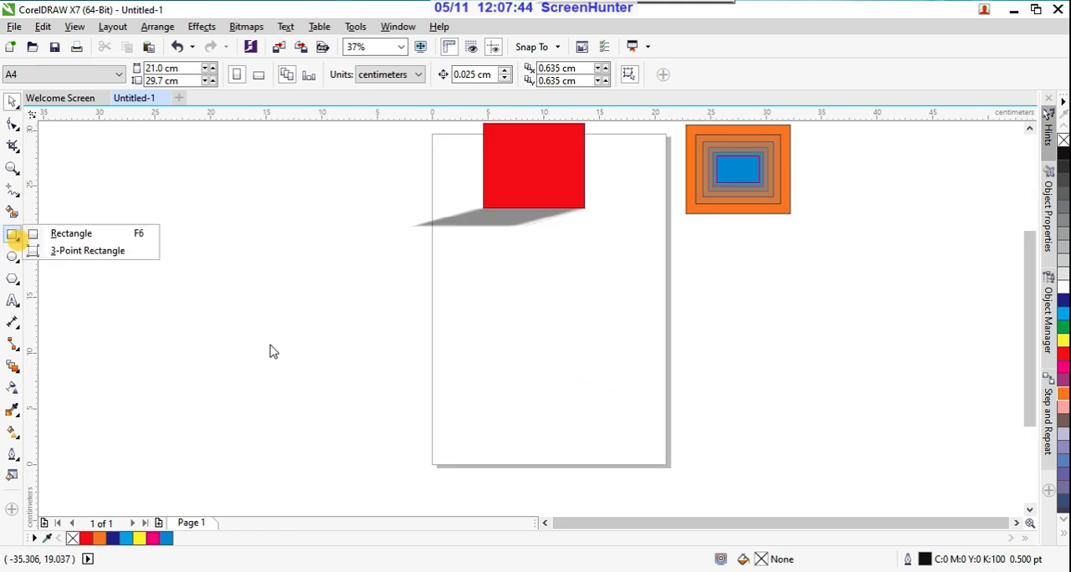
{"action": "left_click", "coordinate": [115, 235]}
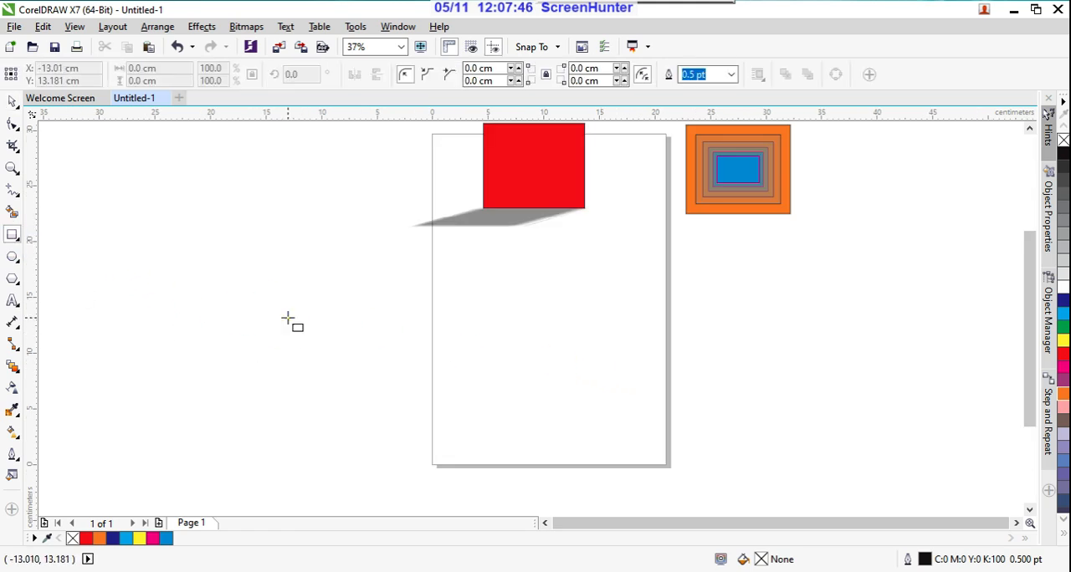
{"action": "left_click_drag", "start_coordinate": [287, 317], "coordinate": [365, 393]}
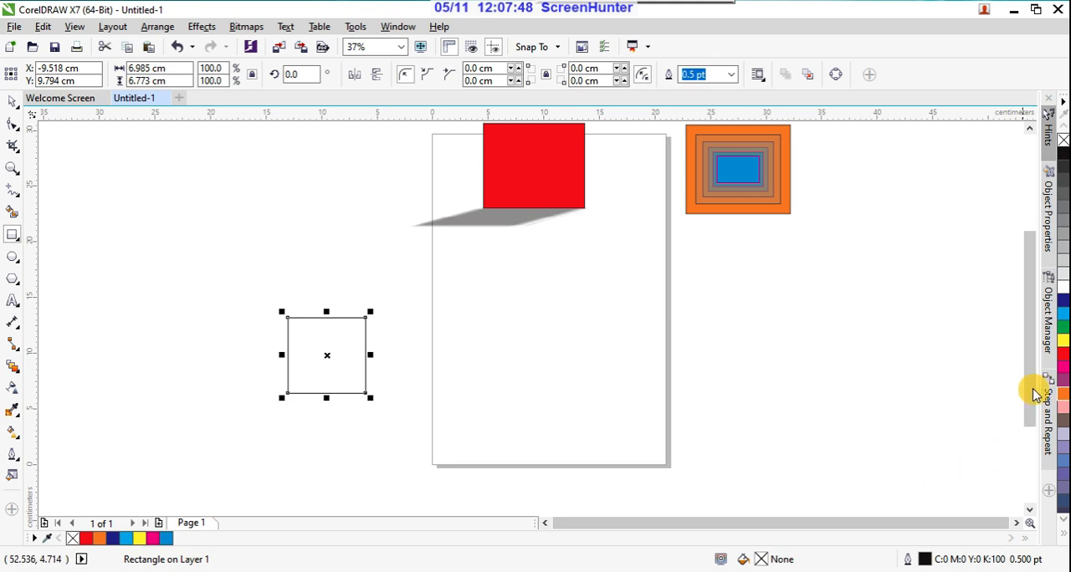
{"action": "left_click", "coordinate": [1060, 329]}
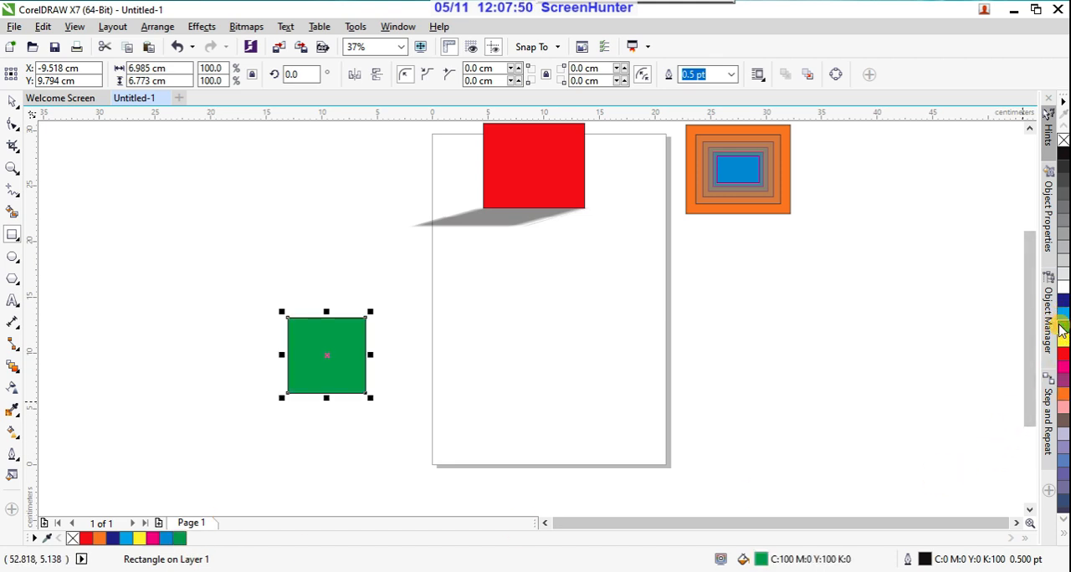
Step: Draw a circle about 7.3 cm across on the page, fill it magenta, and move it up level with the green rectangle
{"action": "left_click", "coordinate": [19, 265]}
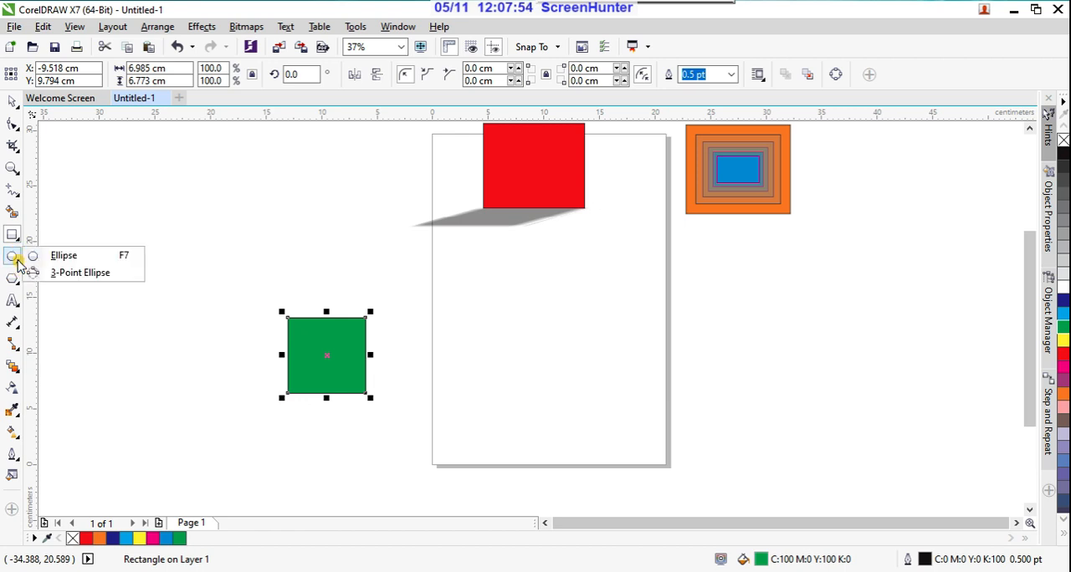
{"action": "left_click", "coordinate": [72, 252]}
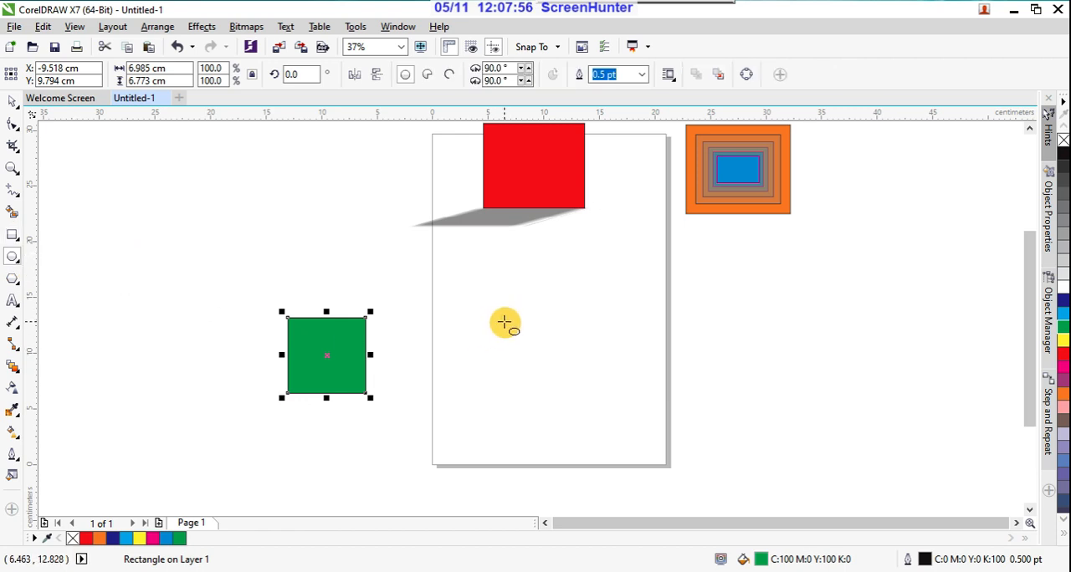
{"action": "left_click_drag", "start_coordinate": [510, 318], "coordinate": [592, 404]}
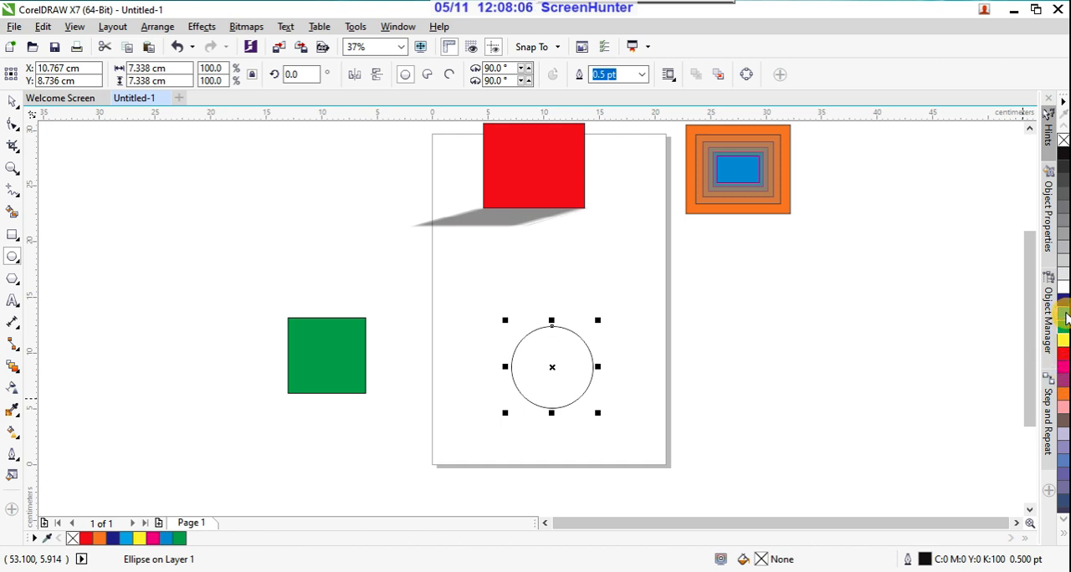
{"action": "left_click", "coordinate": [1064, 365]}
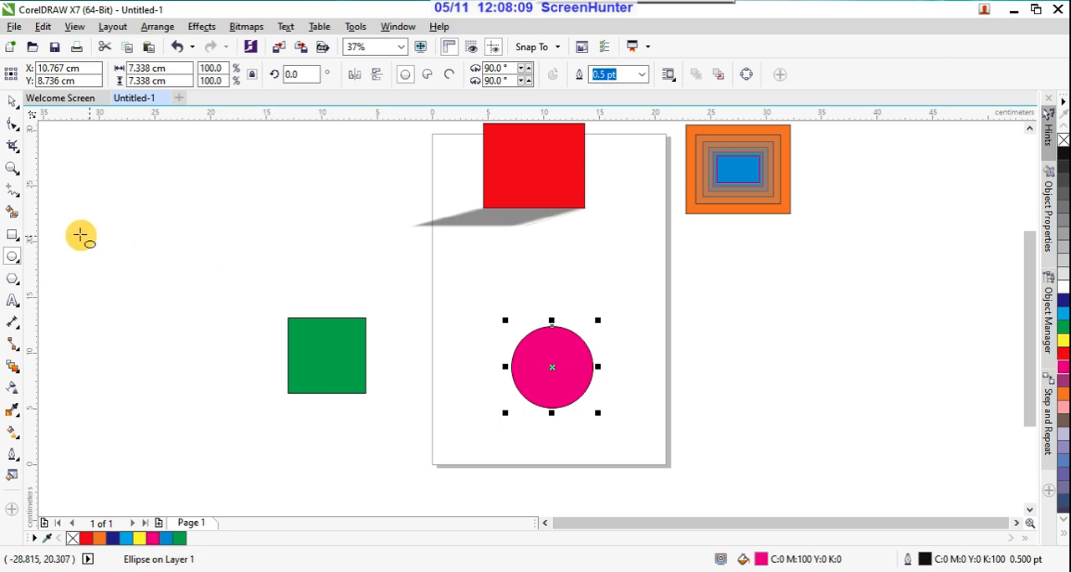
{"action": "left_click", "coordinate": [16, 100]}
{"action": "left_click", "coordinate": [508, 338]}
{"action": "mouse_move", "coordinate": [552, 362]}
{"action": "left_mouse_down"}
{"action": "mouse_move", "coordinate": [559, 346]}
{"action": "mouse_move", "coordinate": [549, 349]}
{"action": "left_mouse_up"}
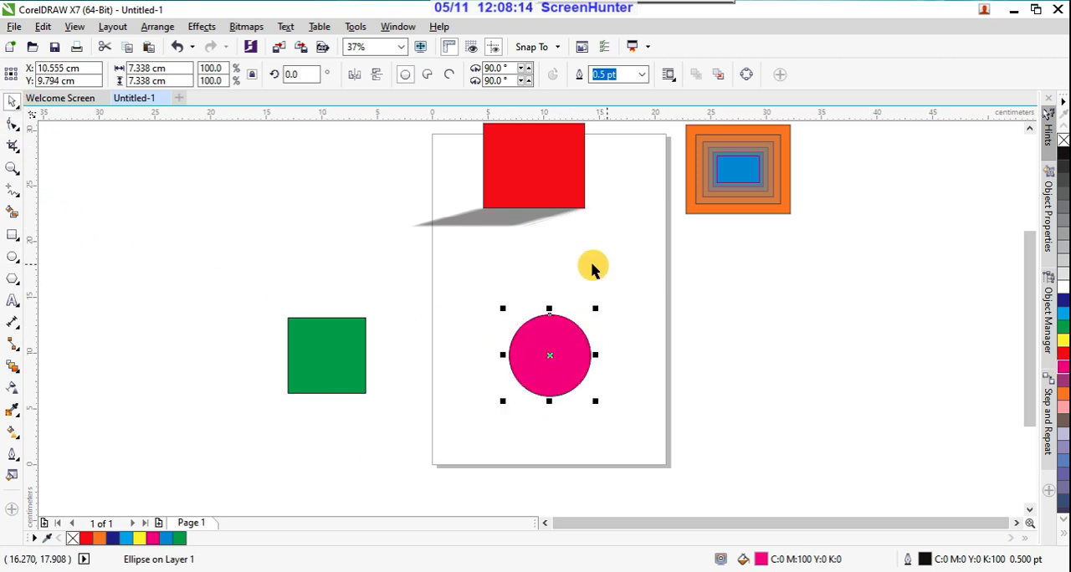
Step: Blend the green rectangle into the magenta circle with 20 steps
{"action": "left_click_drag", "start_coordinate": [278, 281], "coordinate": [661, 418]}
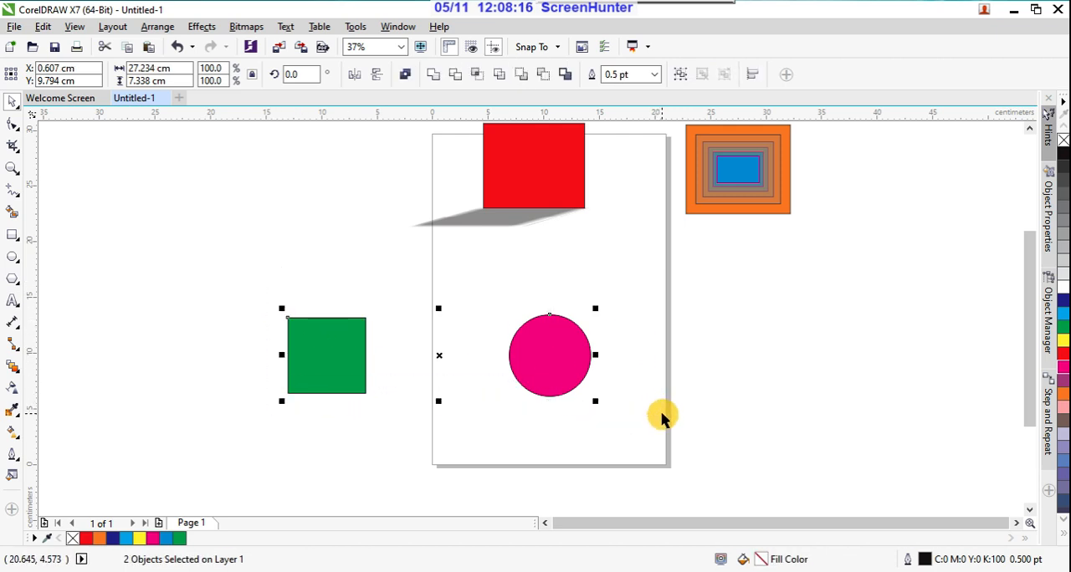
{"action": "left_click", "coordinate": [14, 370]}
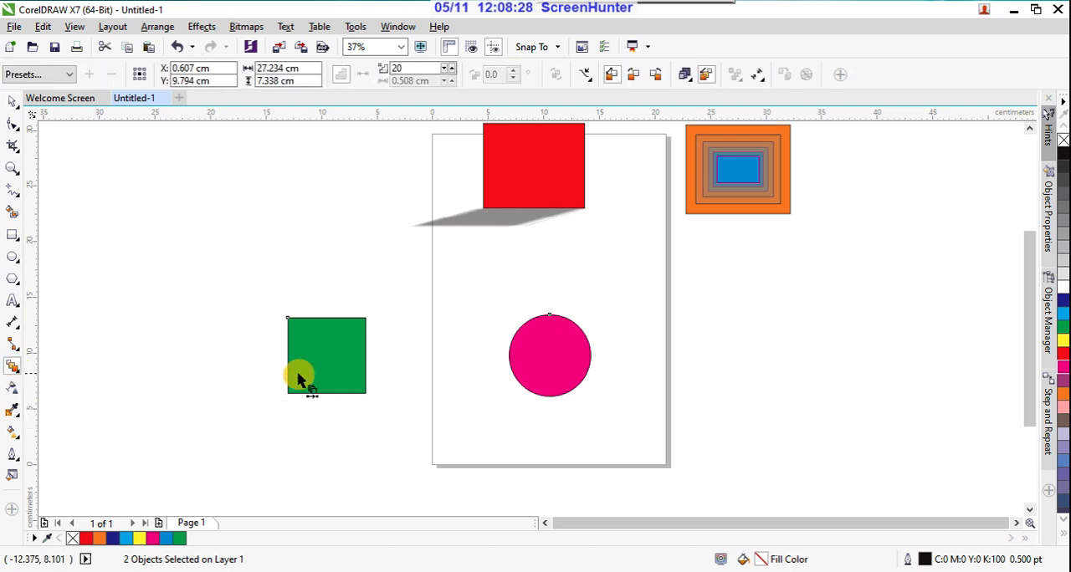
{"action": "left_click_drag", "start_coordinate": [365, 357], "coordinate": [509, 358]}
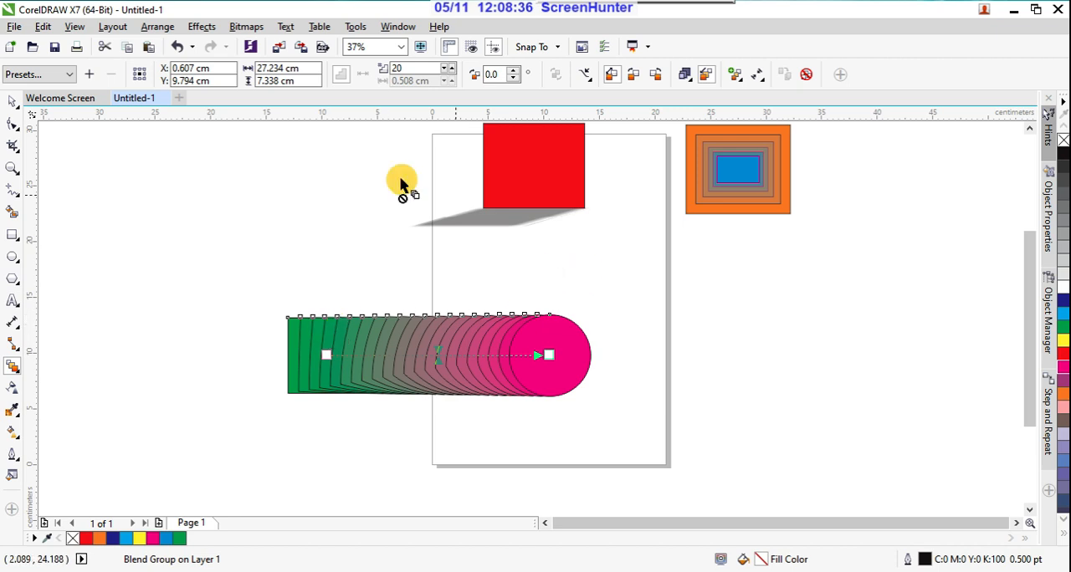
Step: Try assigning the blend a new path, first on its own shapes and on the red rectangle, and undo it
{"action": "left_click", "coordinate": [11, 368]}
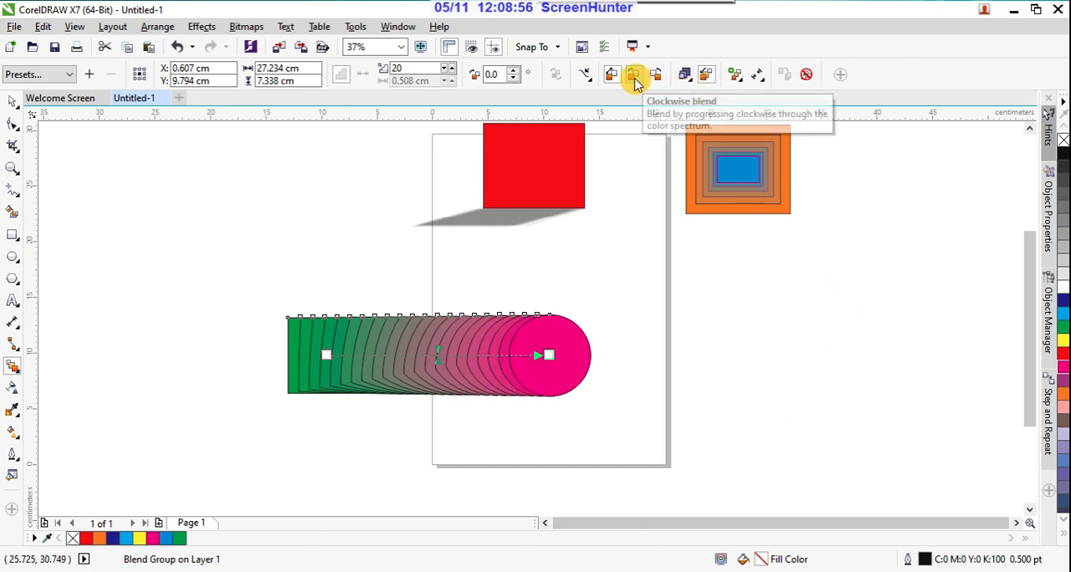
{"action": "left_click", "coordinate": [587, 77]}
{"action": "left_click", "coordinate": [608, 90]}
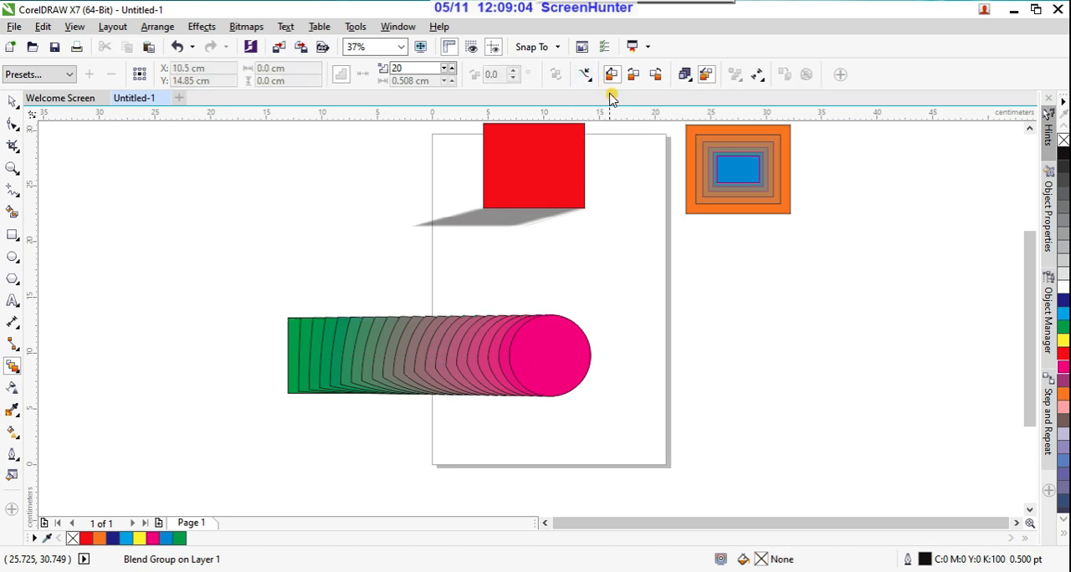
{"action": "left_click", "coordinate": [514, 324]}
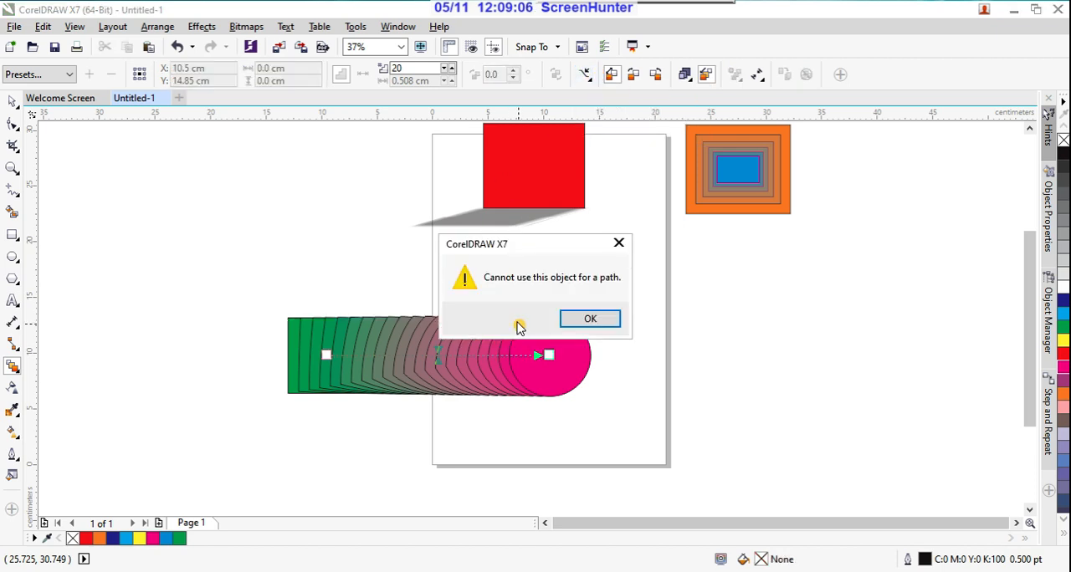
{"action": "left_click", "coordinate": [573, 318]}
{"action": "left_click", "coordinate": [552, 186]}
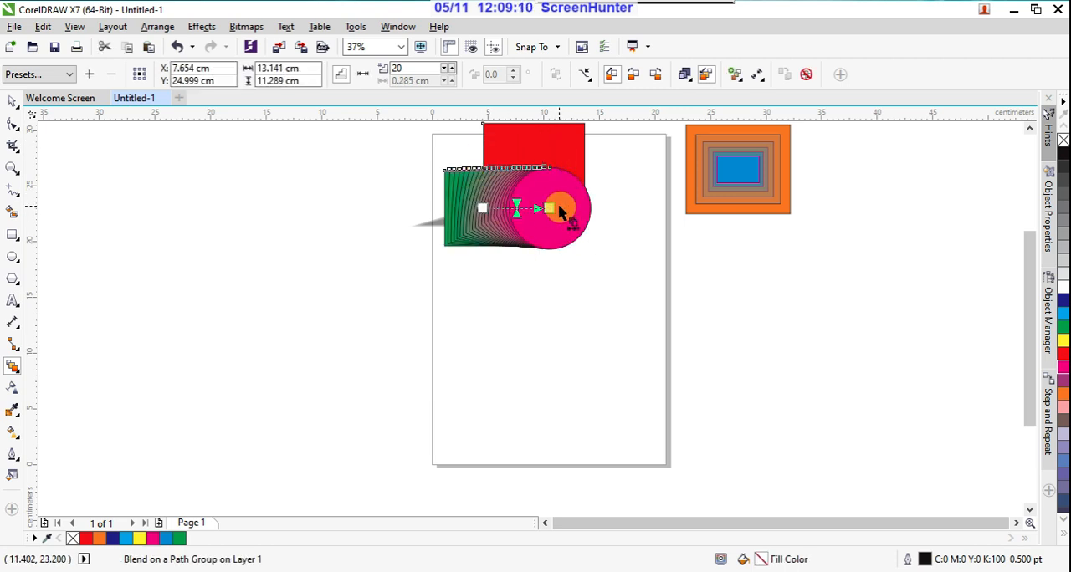
{"action": "key", "text": "ctrl+z"}
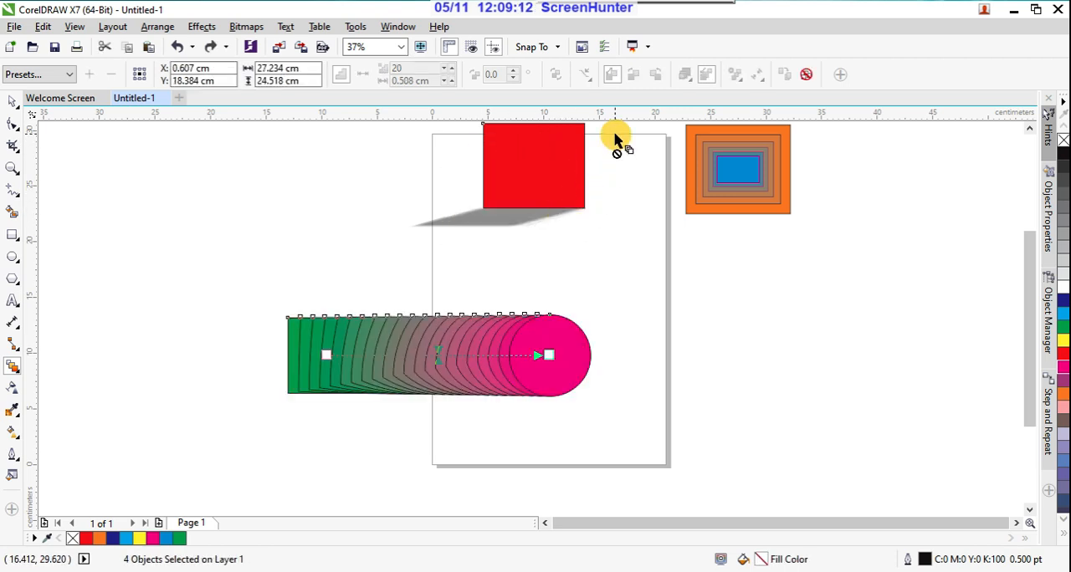
{"action": "left_click", "coordinate": [15, 104]}
{"action": "left_click", "coordinate": [12, 368]}
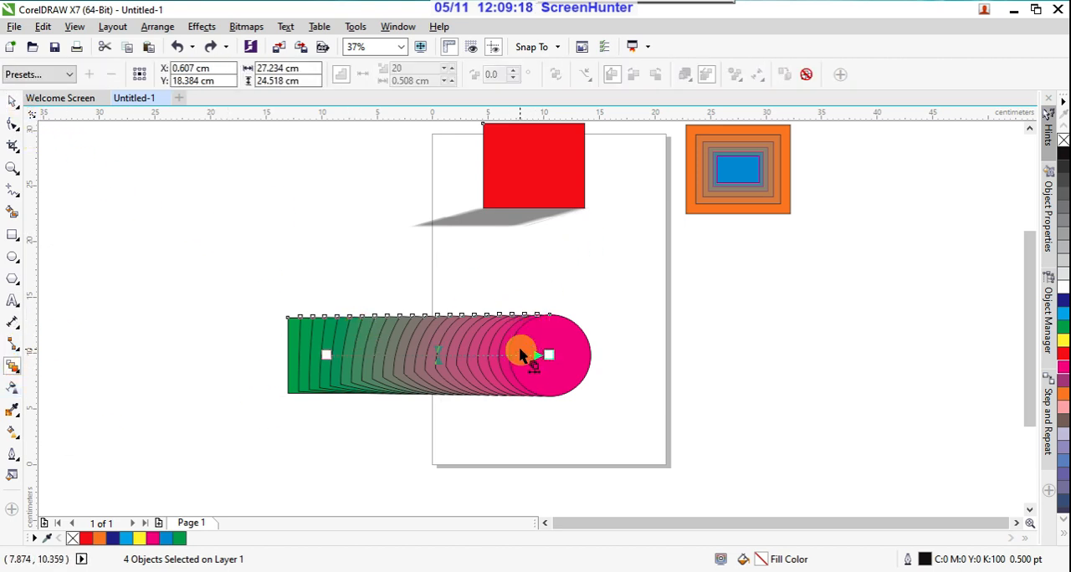
{"action": "left_click", "coordinate": [640, 309]}
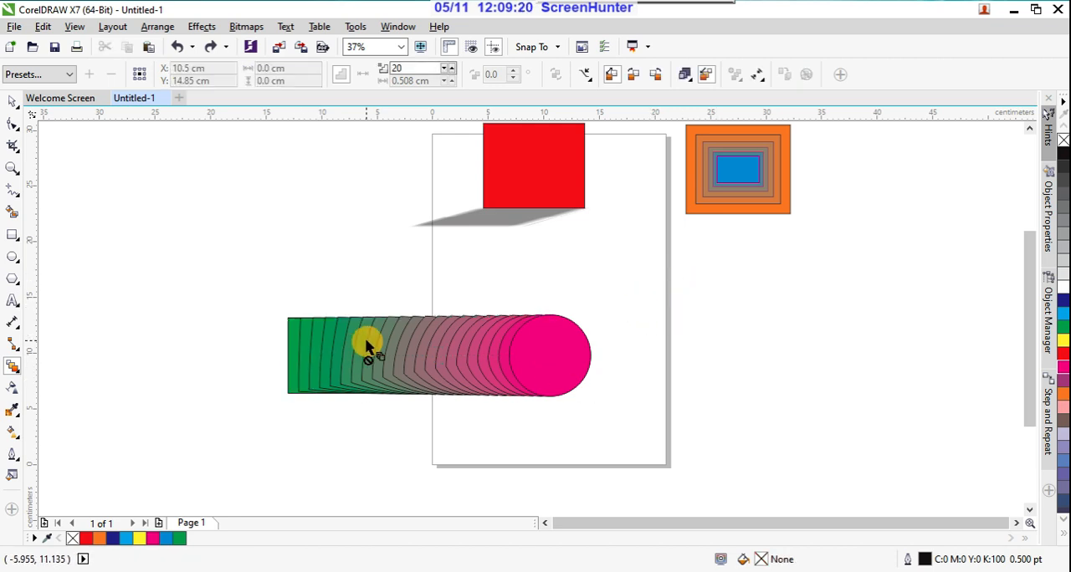
Step: Change the blend's color progression by trying the clockwise blend and applying the counterclockwise blend
{"action": "left_click", "coordinate": [634, 83]}
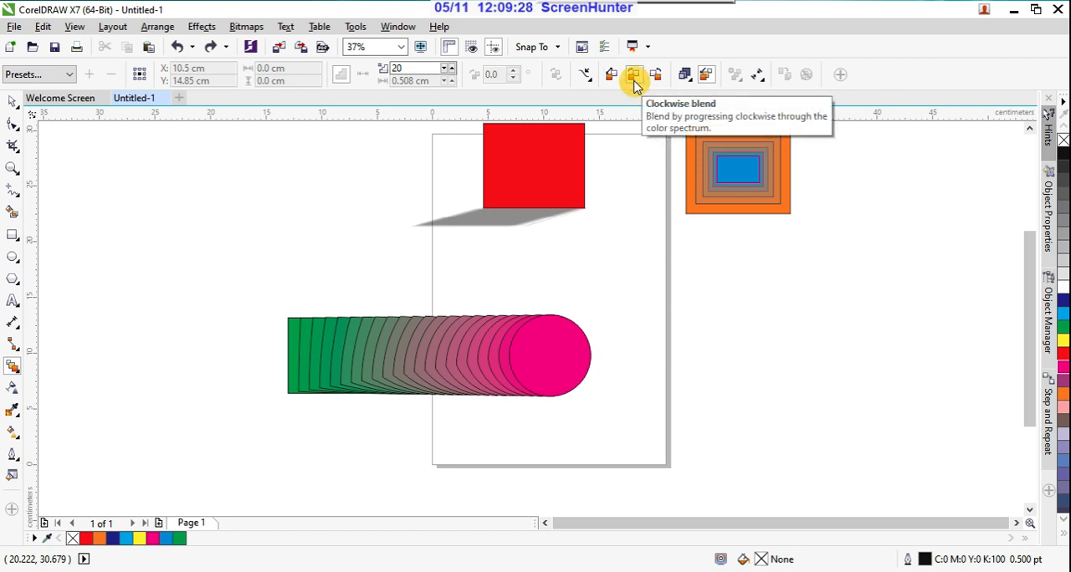
{"action": "left_click", "coordinate": [569, 330]}
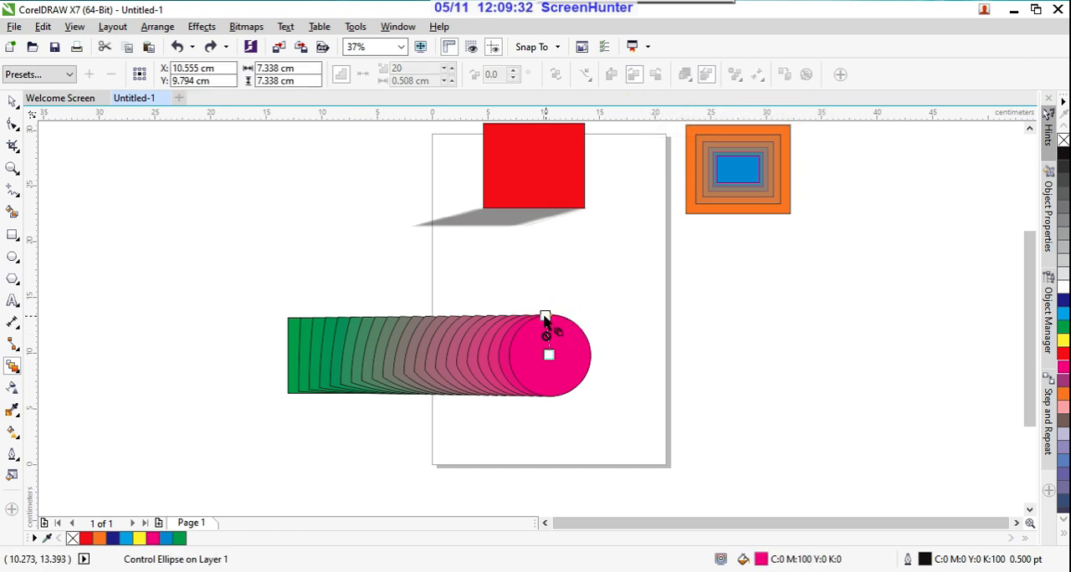
{"action": "left_click_drag", "start_coordinate": [545, 324], "coordinate": [287, 353]}
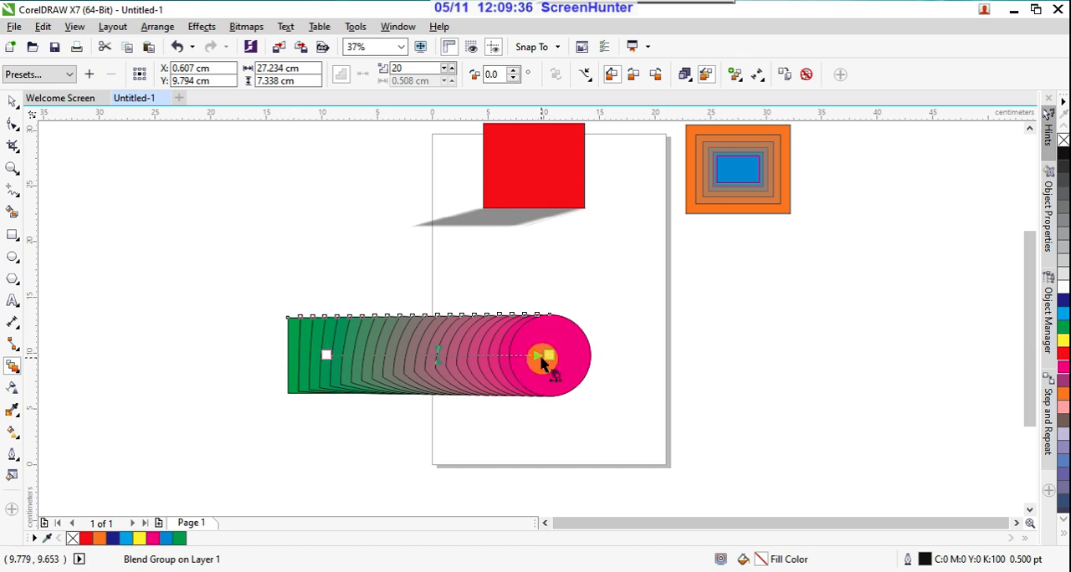
{"action": "left_click", "coordinate": [634, 76]}
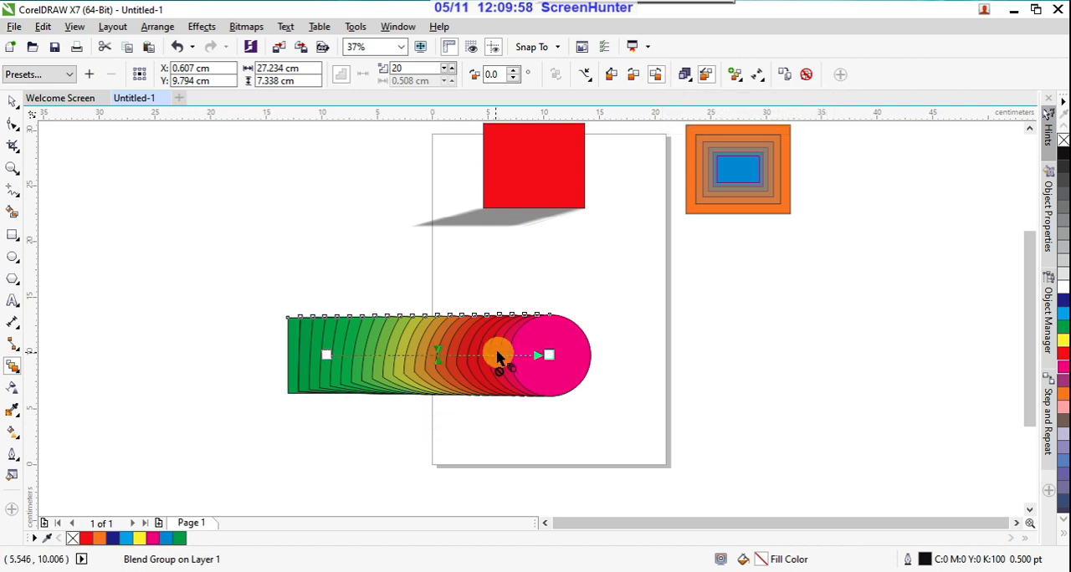
{"action": "left_click_drag", "start_coordinate": [540, 360], "coordinate": [292, 343]}
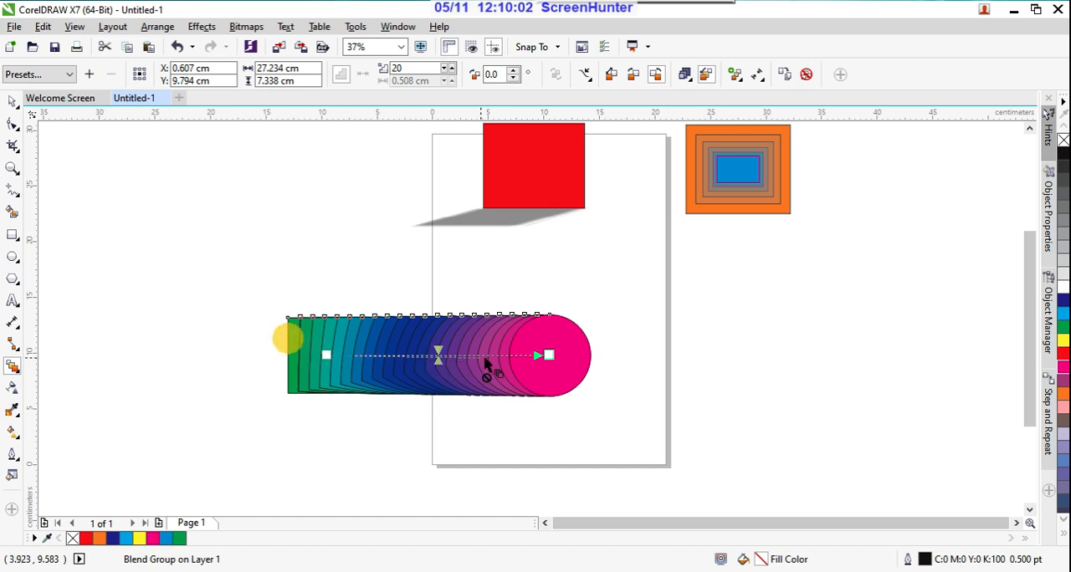
{"action": "left_click_drag", "start_coordinate": [550, 355], "coordinate": [296, 379]}
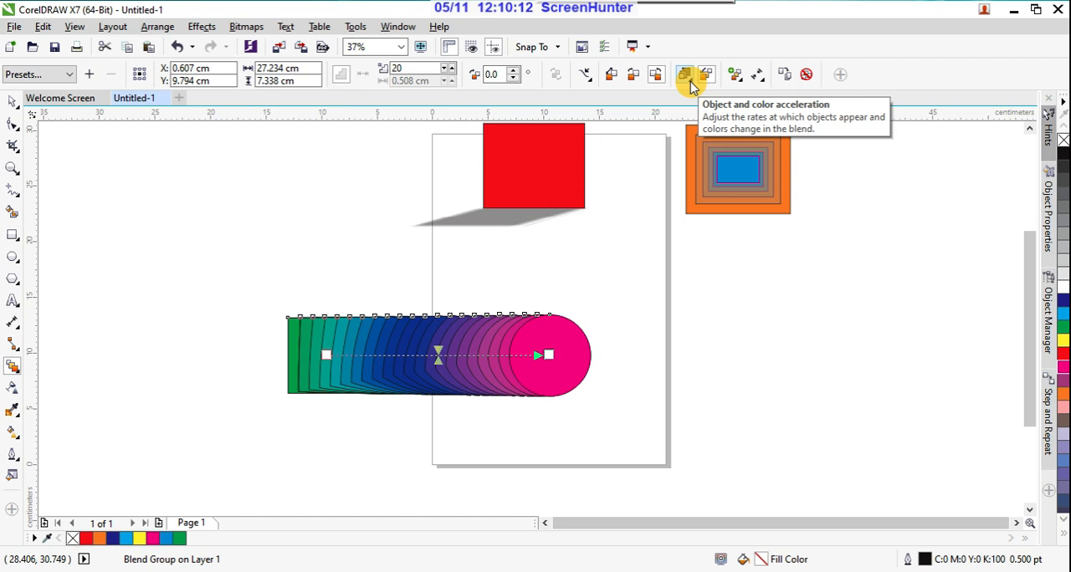
Step: Adjust the blend's linked object and color acceleration, trying the low end before raising it so the steps bunch toward the circle
{"action": "left_click", "coordinate": [686, 76]}
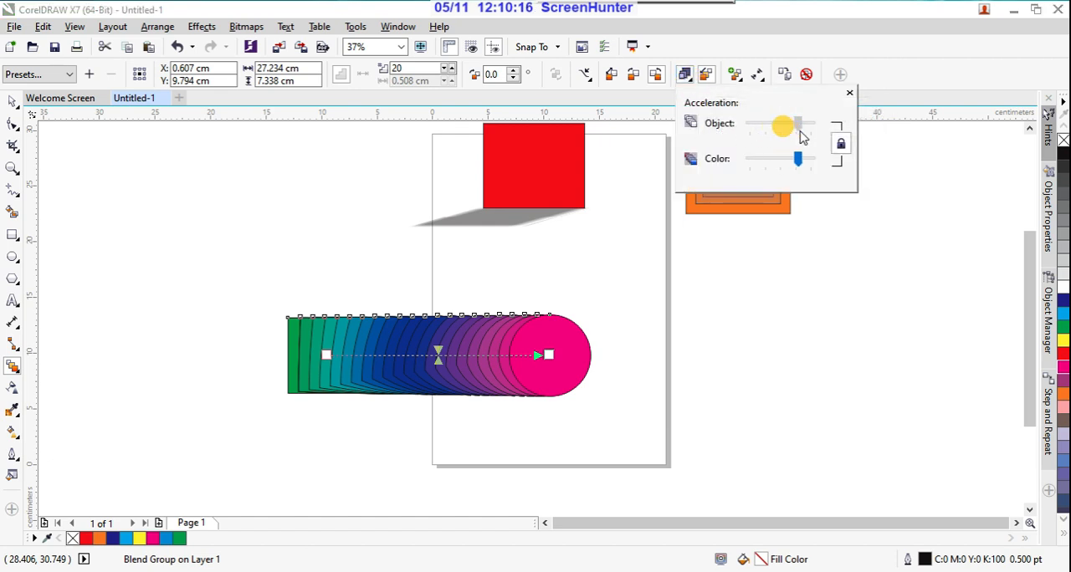
{"action": "mouse_move", "coordinate": [801, 133]}
{"action": "left_mouse_down"}
{"action": "mouse_move", "coordinate": [771, 128]}
{"action": "mouse_move", "coordinate": [795, 161]}
{"action": "mouse_move", "coordinate": [726, 170]}
{"action": "left_mouse_up"}
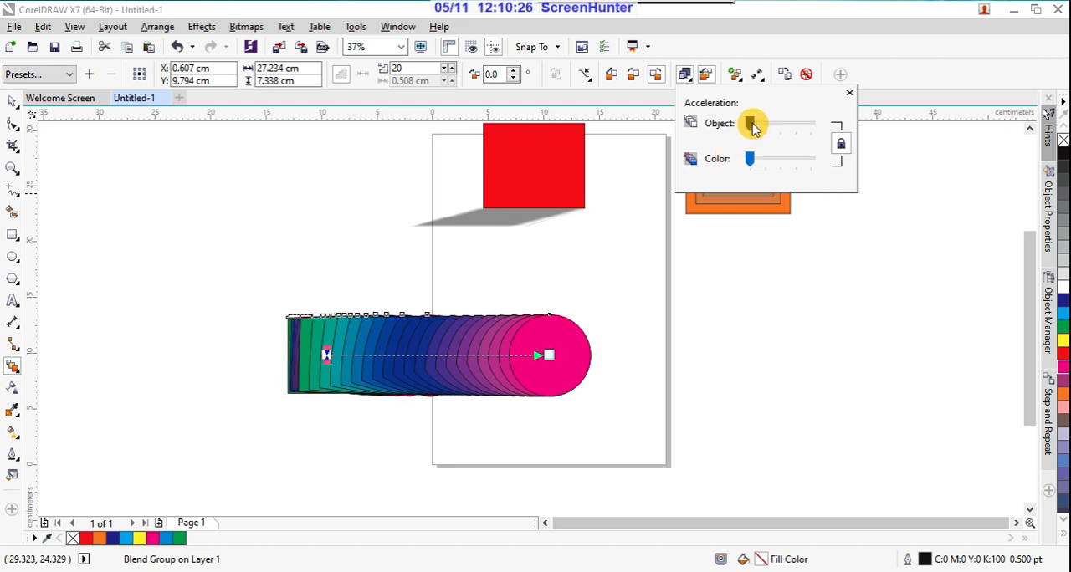
{"action": "mouse_move", "coordinate": [753, 126]}
{"action": "left_mouse_down"}
{"action": "mouse_move", "coordinate": [807, 130]}
{"action": "mouse_move", "coordinate": [743, 127]}
{"action": "mouse_move", "coordinate": [758, 158]}
{"action": "mouse_move", "coordinate": [800, 168]}
{"action": "left_mouse_up"}
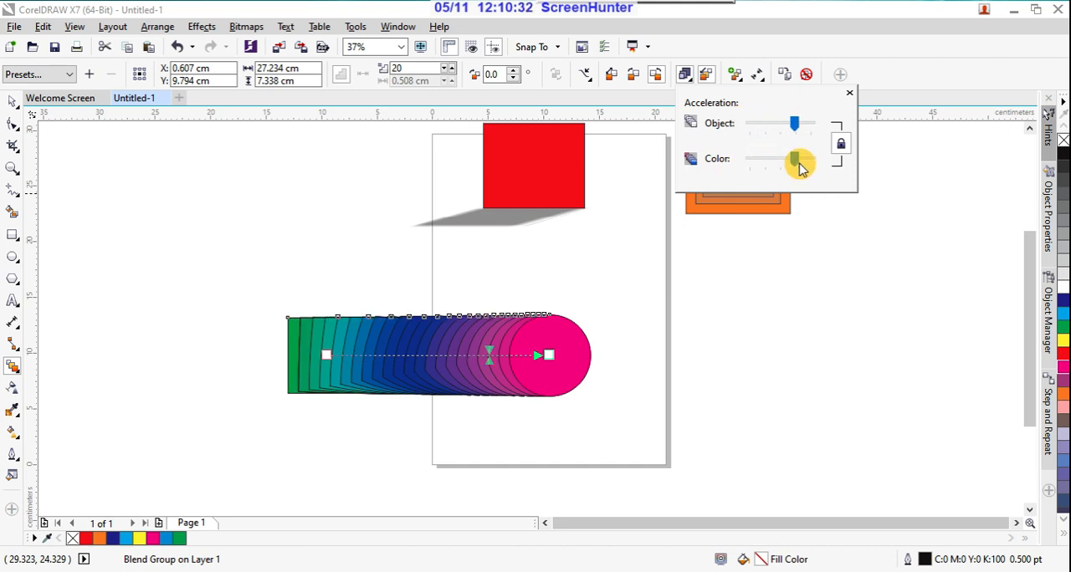
{"action": "left_click", "coordinate": [851, 94]}
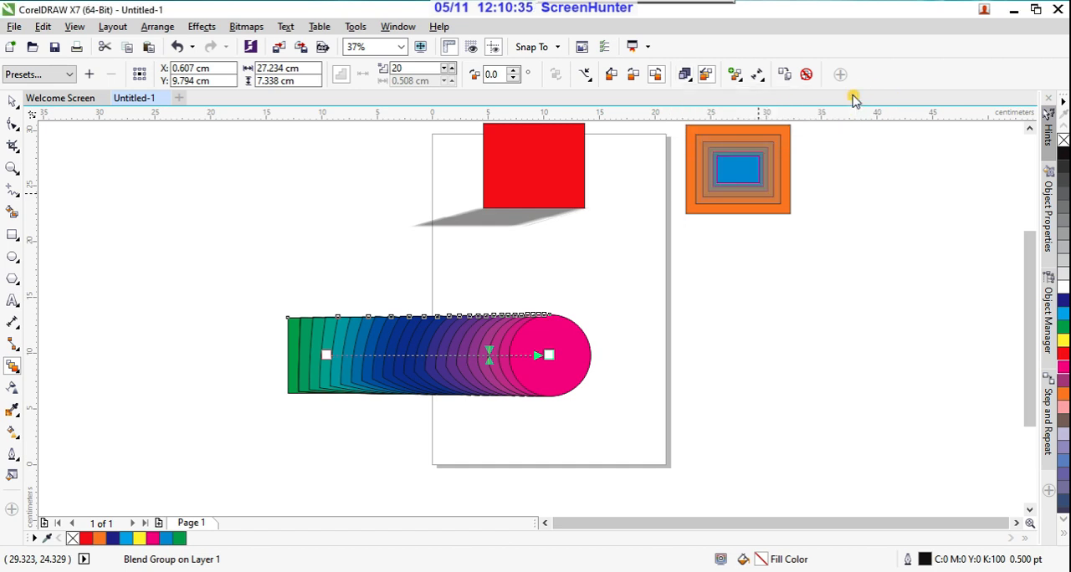
Step: Turn off the blend's size acceleration and move its magenta circle past the page's right edge, to about X 31.3 cm, Y 14.2 cm
{"action": "left_click", "coordinate": [707, 76]}
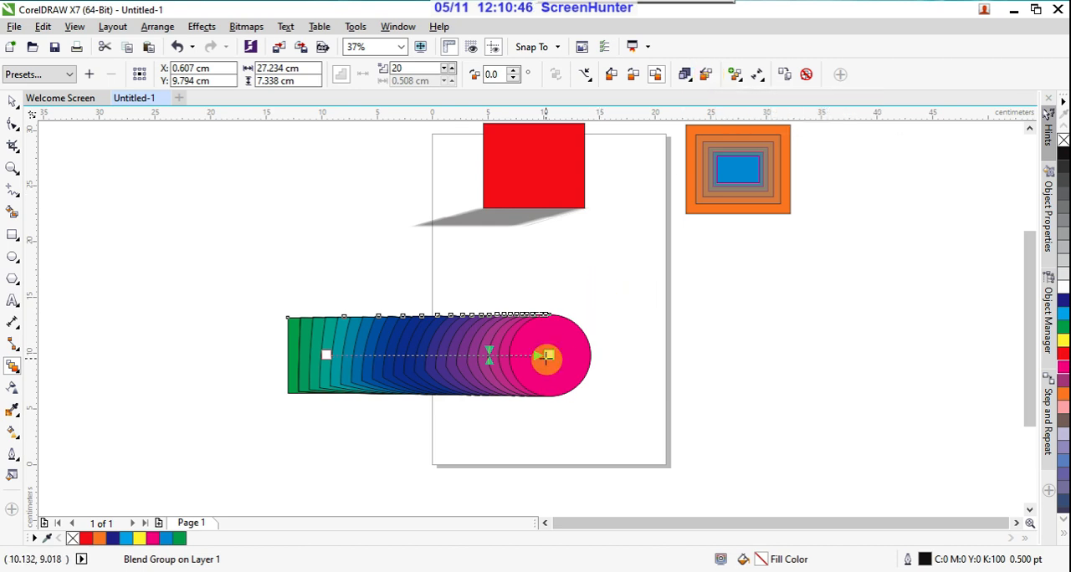
{"action": "left_click_drag", "start_coordinate": [547, 357], "coordinate": [828, 325]}
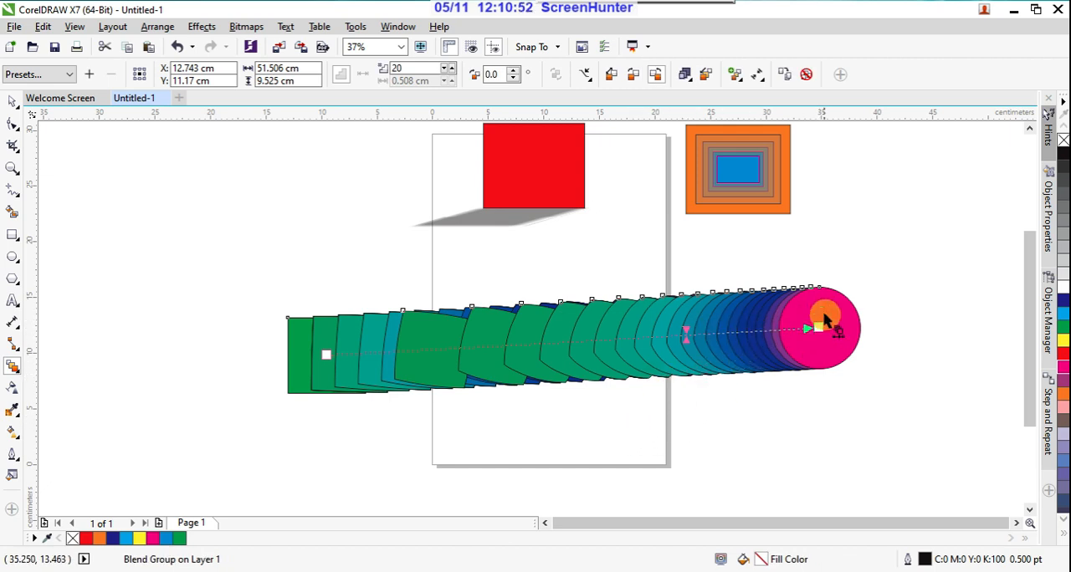
{"action": "left_click_drag", "start_coordinate": [817, 327], "coordinate": [786, 306]}
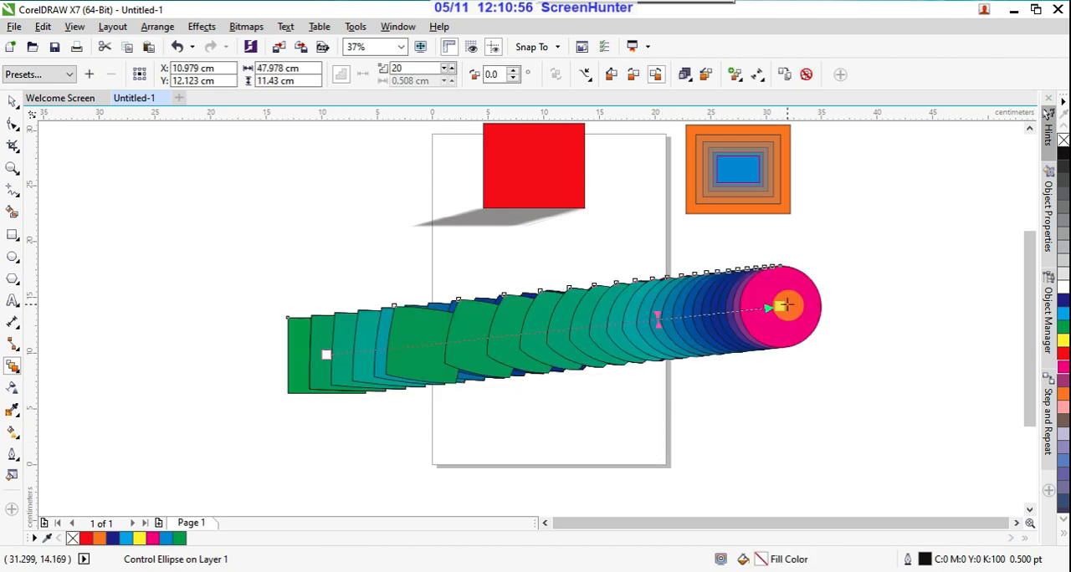
Step: Try mapping the blend's nodes on the magenta circle, and leave the blend deselected
{"action": "left_click", "coordinate": [734, 76]}
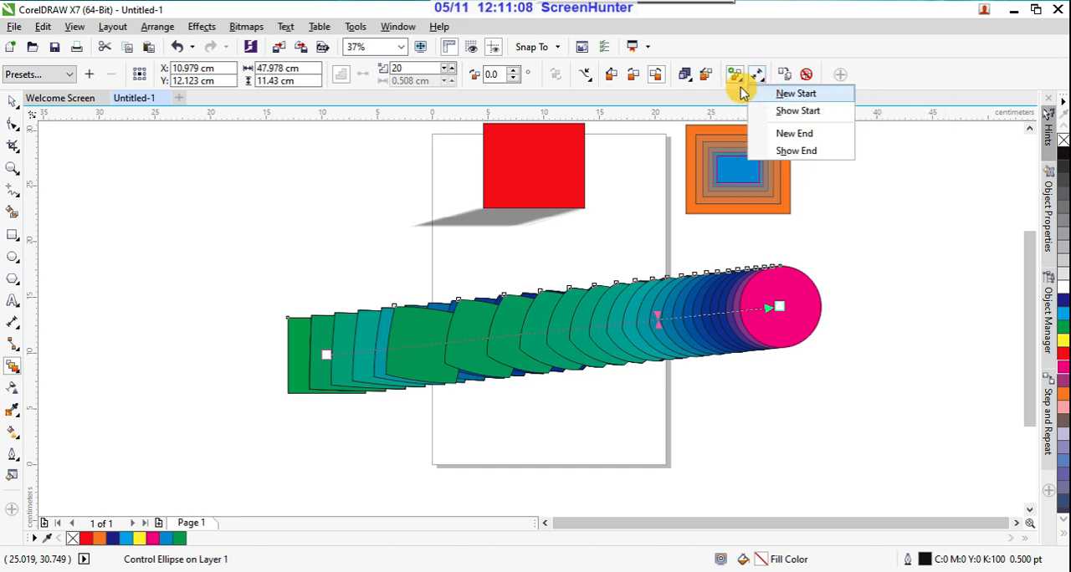
{"action": "left_click", "coordinate": [766, 94]}
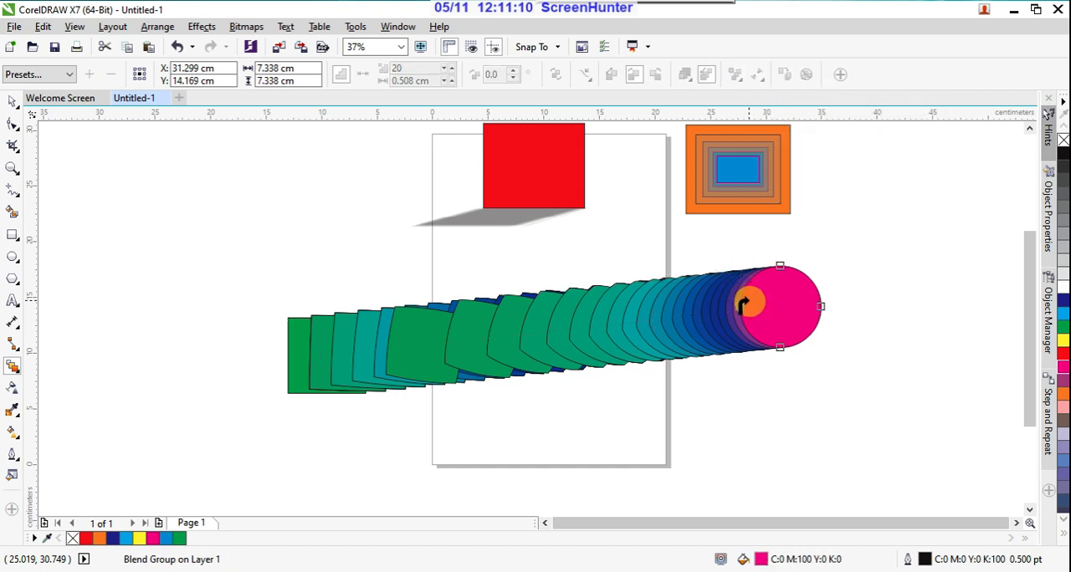
{"action": "left_click", "coordinate": [750, 305]}
{"action": "left_click", "coordinate": [765, 283]}
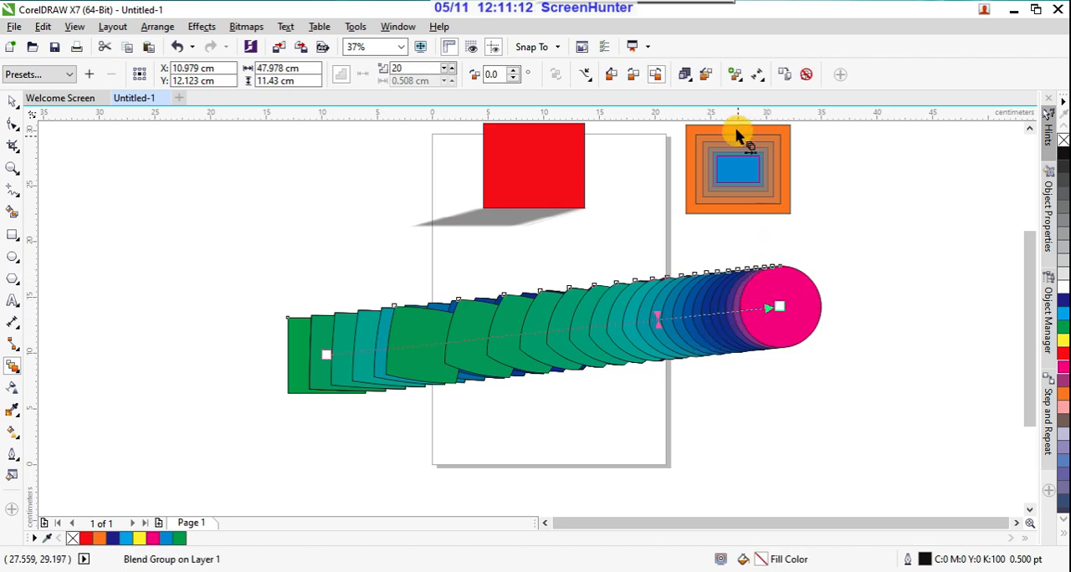
{"action": "left_click", "coordinate": [735, 75]}
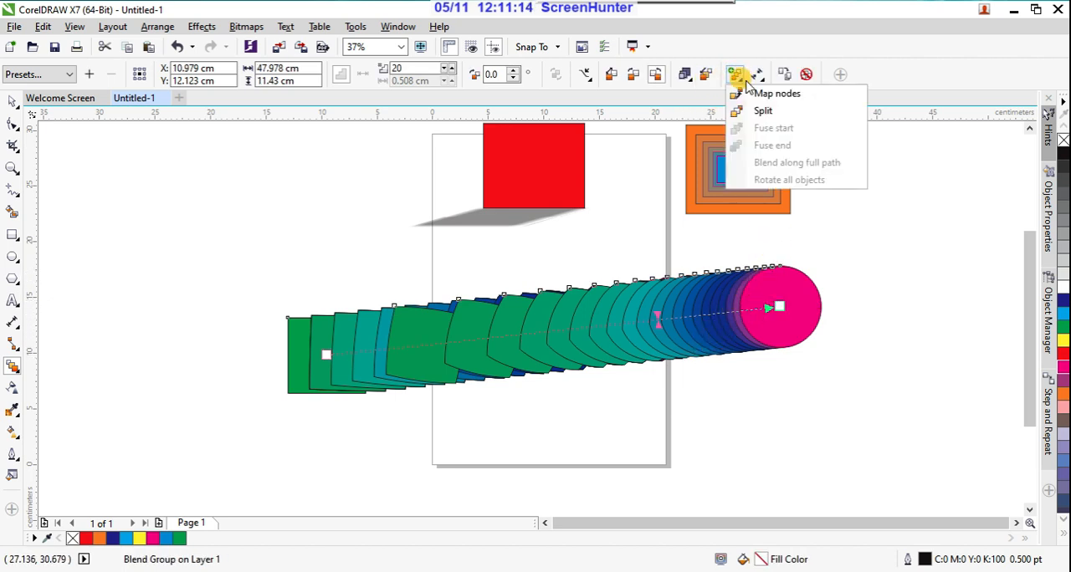
{"action": "key", "text": "Escape"}
{"action": "key", "text": "Escape"}
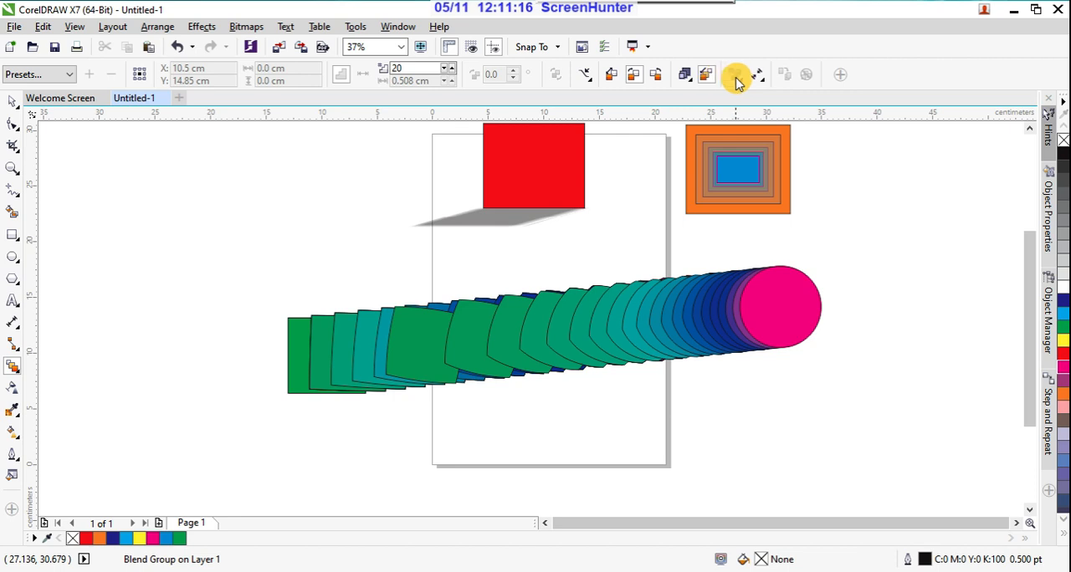
Step: Try to make the magenta circle the blend's new start object, and dismiss the warnings
{"action": "left_click", "coordinate": [736, 78]}
{"action": "left_click", "coordinate": [527, 322]}
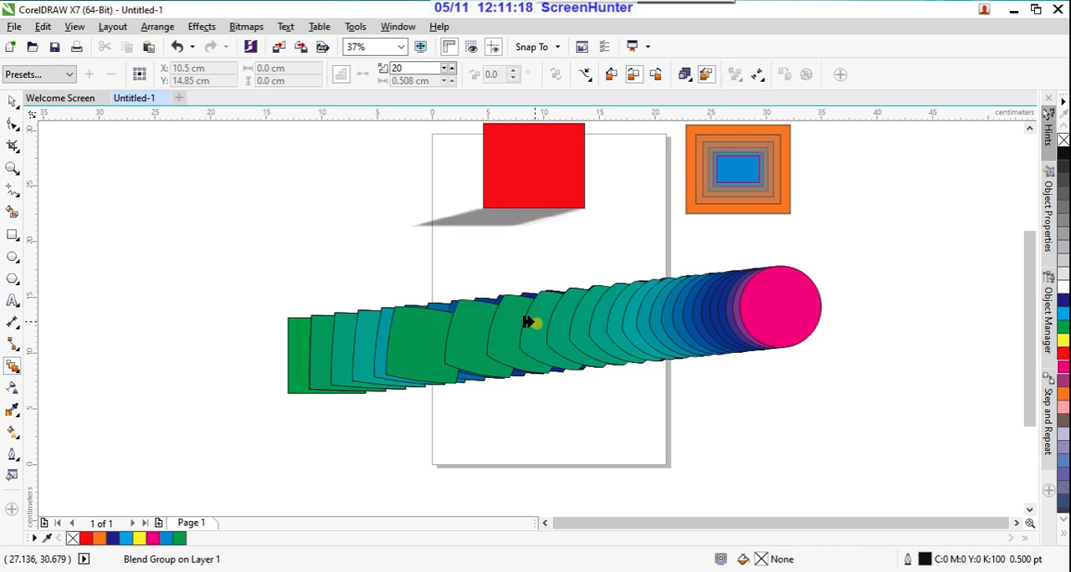
{"action": "left_click", "coordinate": [765, 301]}
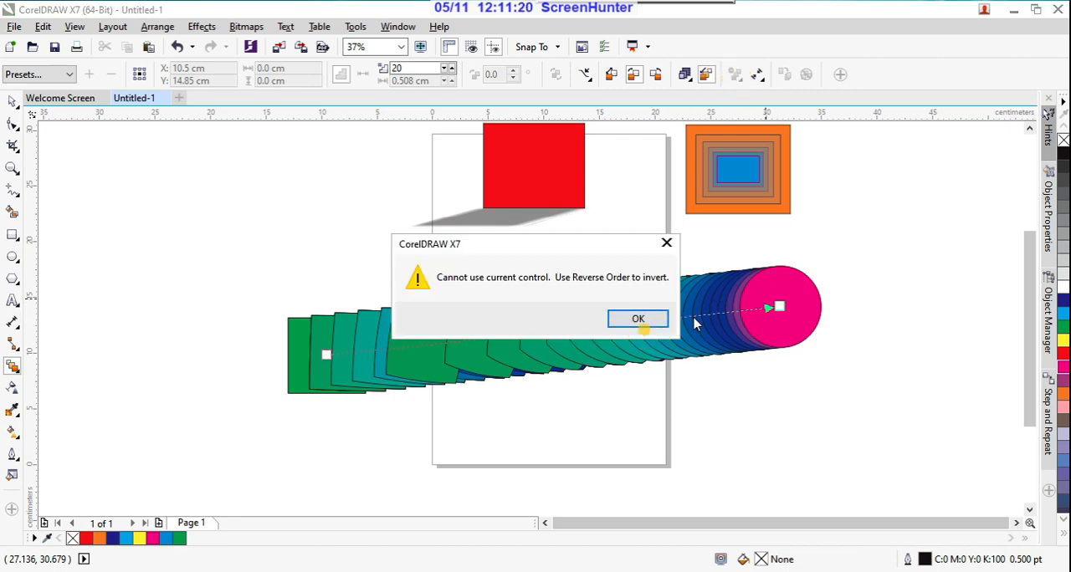
{"action": "left_click", "coordinate": [665, 243]}
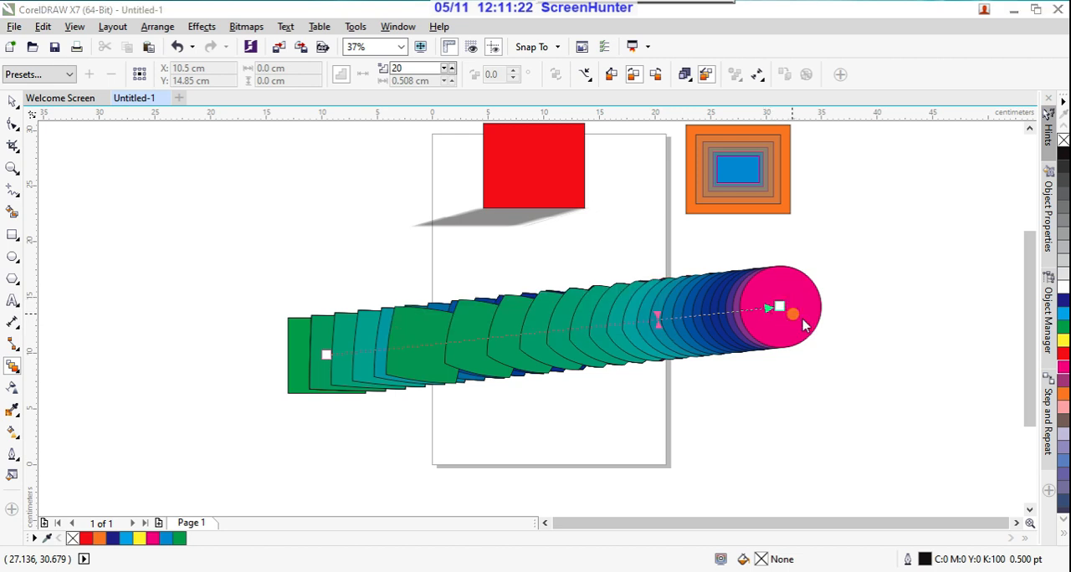
{"action": "left_click", "coordinate": [803, 324]}
{"action": "left_click", "coordinate": [631, 319]}
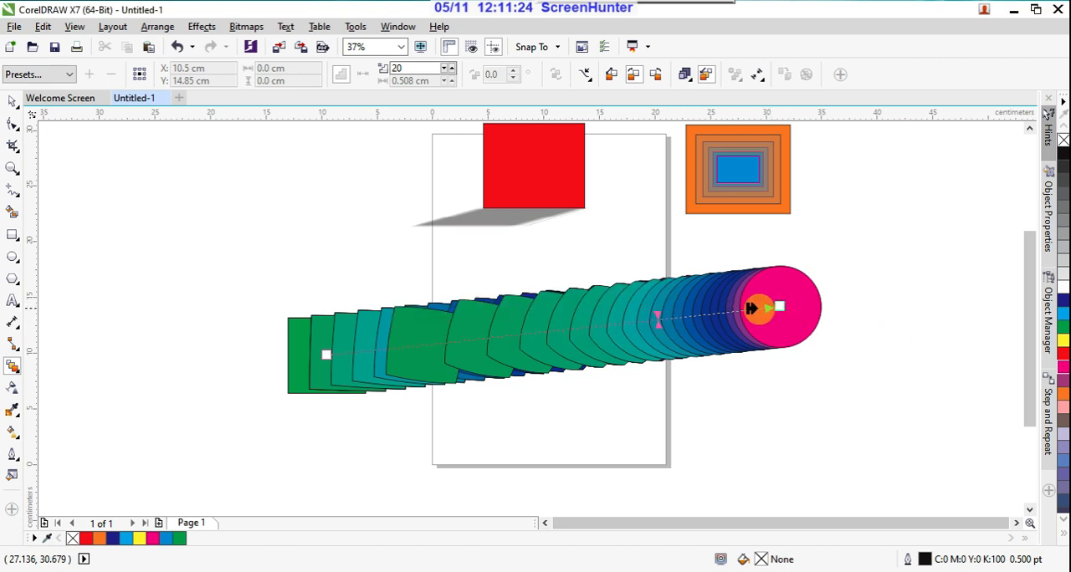
{"action": "left_click", "coordinate": [766, 309]}
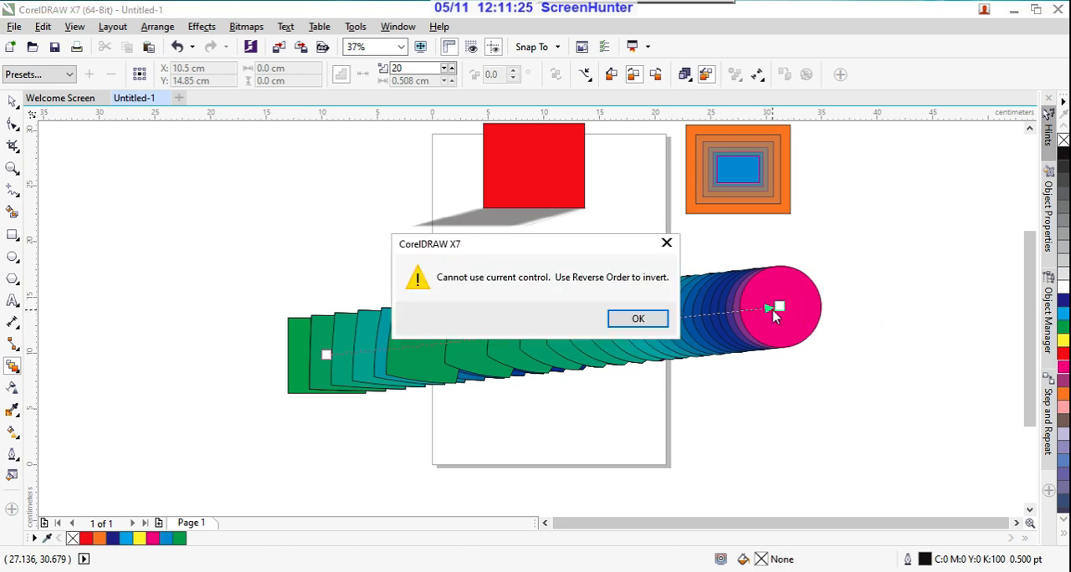
{"action": "left_click", "coordinate": [633, 320]}
Step: Draw a rectangle about 12.6 × 6.8 cm below the magenta circle, beside the page, and fill it with purple
{"action": "left_click", "coordinate": [13, 240]}
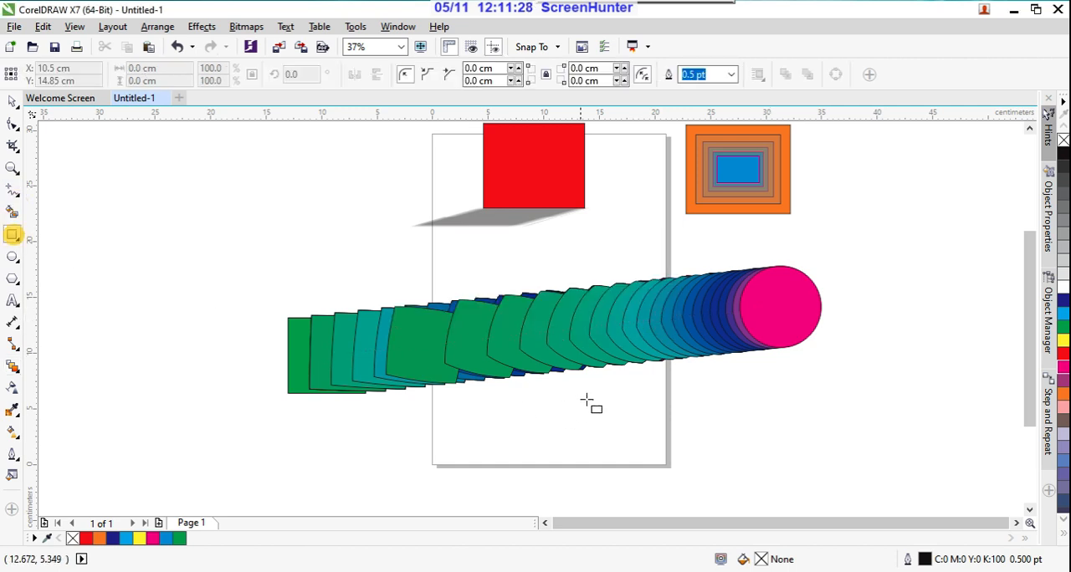
{"action": "mouse_move", "coordinate": [688, 391]}
{"action": "left_mouse_down"}
{"action": "mouse_move", "coordinate": [788, 457]}
{"action": "mouse_move", "coordinate": [829, 469]}
{"action": "left_mouse_up"}
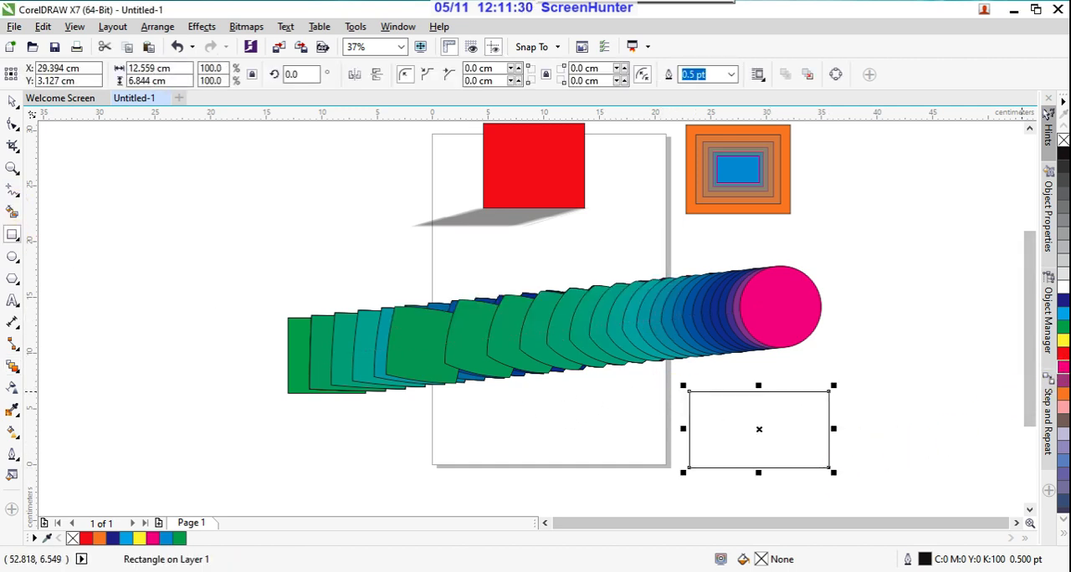
{"action": "left_click", "coordinate": [1062, 381]}
Step: Draw a small unfilled rectangle over the inner edge of the magenta circle, and leave the circle selected
{"action": "left_click", "coordinate": [780, 312]}
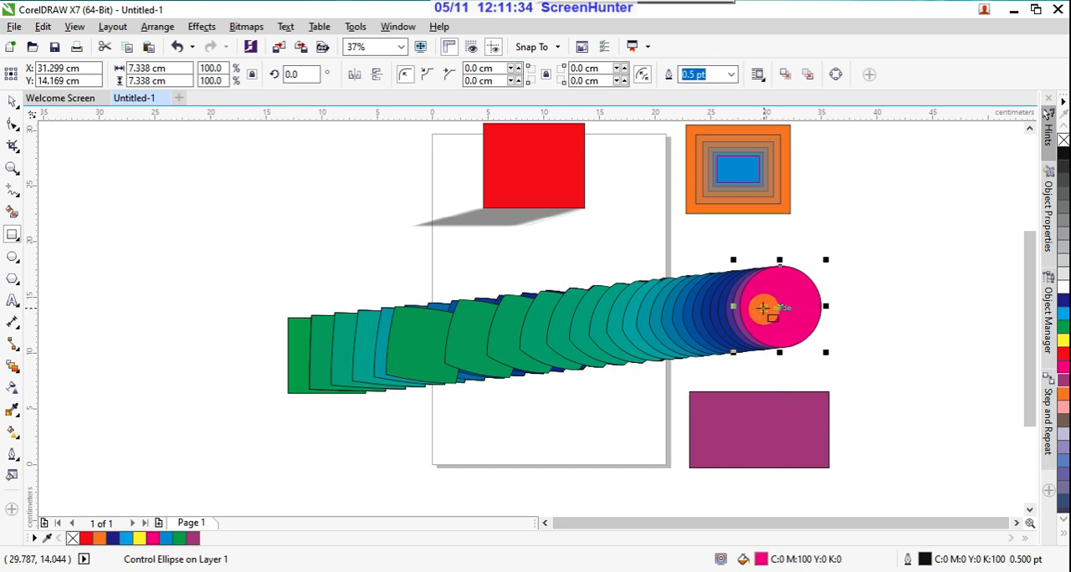
{"action": "left_click_drag", "start_coordinate": [764, 309], "coordinate": [727, 319]}
{"action": "left_click", "coordinate": [758, 399]}
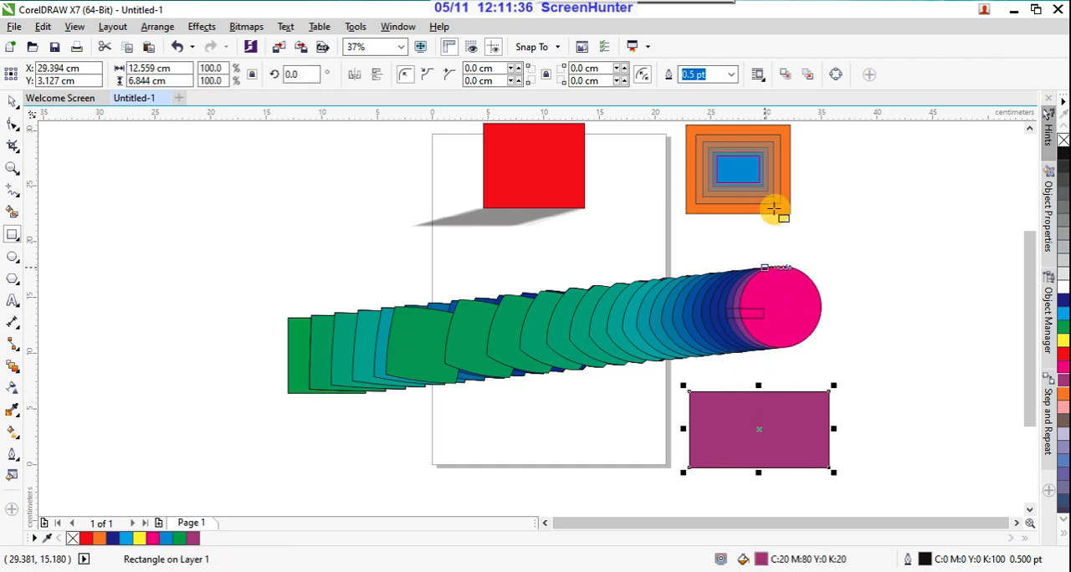
{"action": "left_click", "coordinate": [768, 311]}
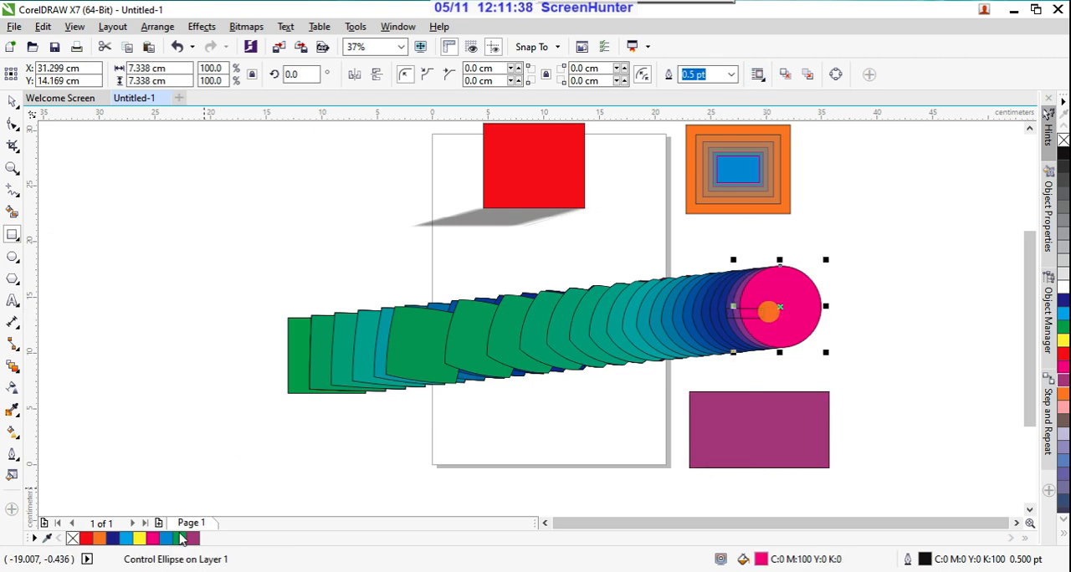
Step: Choose Map nodes for the blend and move its magenta circle to about X -1.0 cm, Y 23.1 cm, beside the red rectangle
{"action": "left_click", "coordinate": [16, 364]}
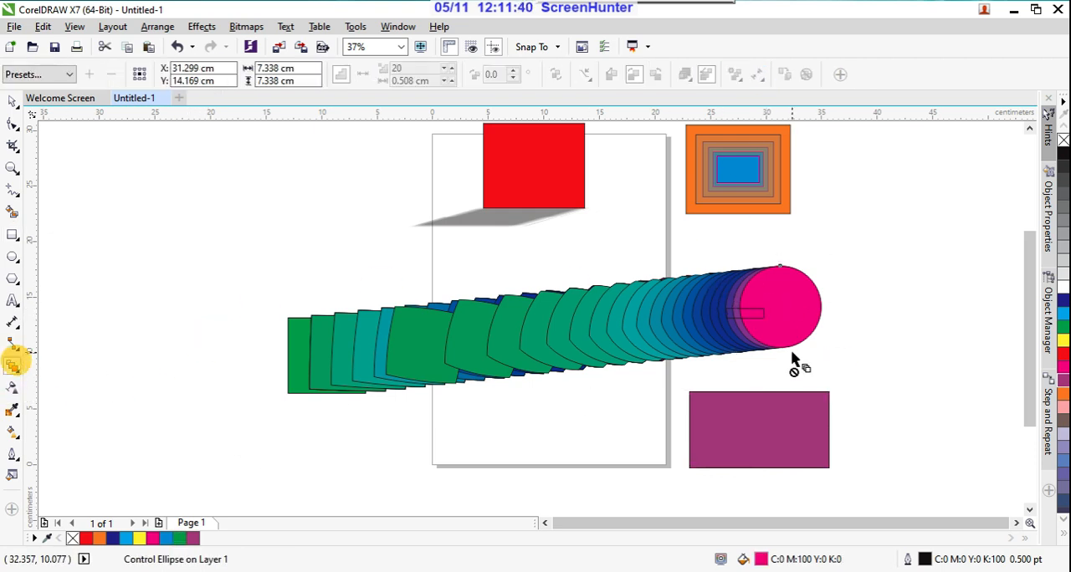
{"action": "left_click", "coordinate": [743, 286]}
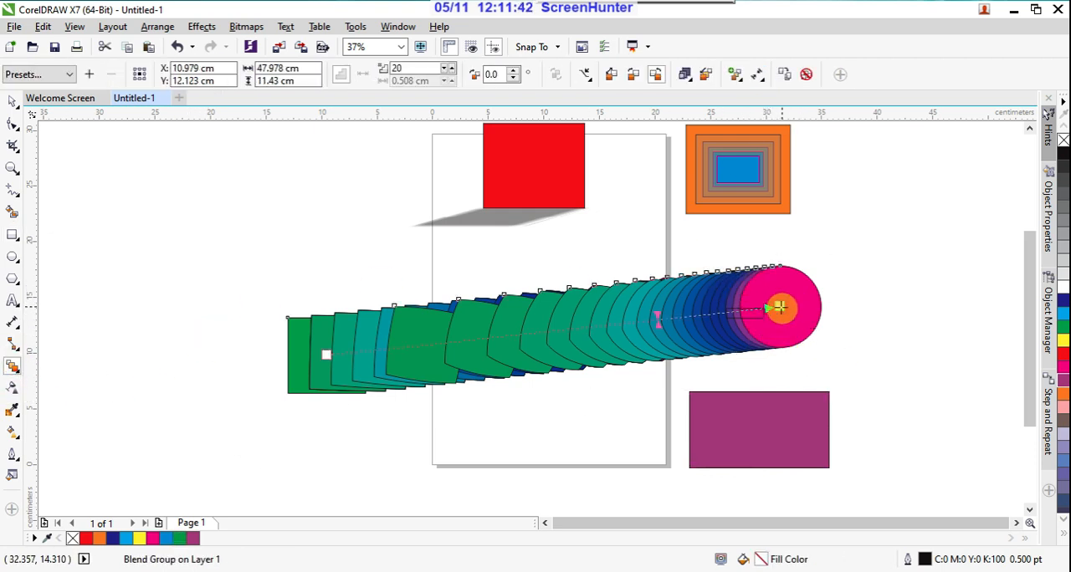
{"action": "left_click", "coordinate": [735, 76]}
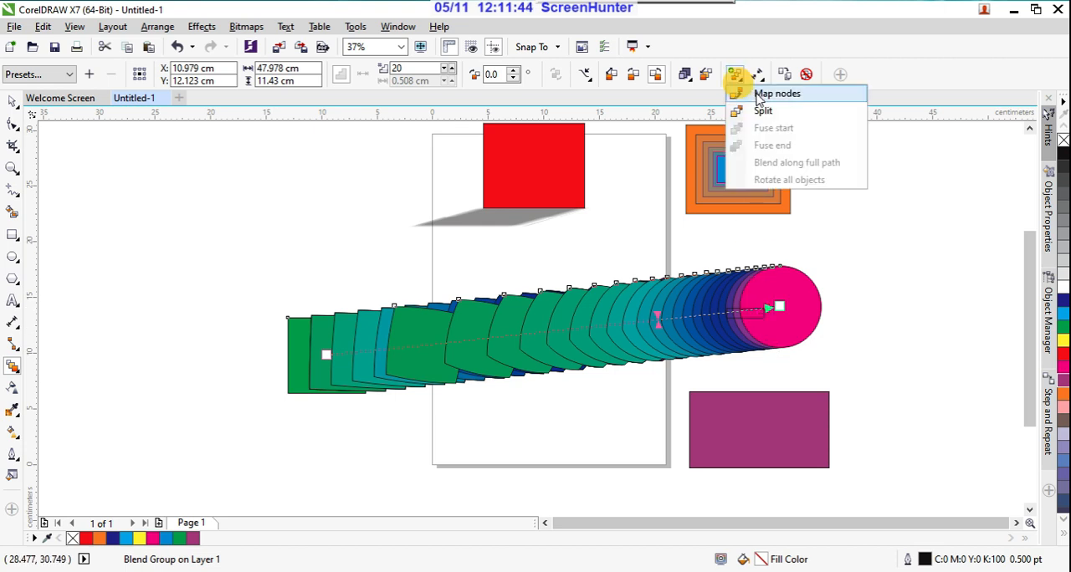
{"action": "left_click", "coordinate": [745, 93]}
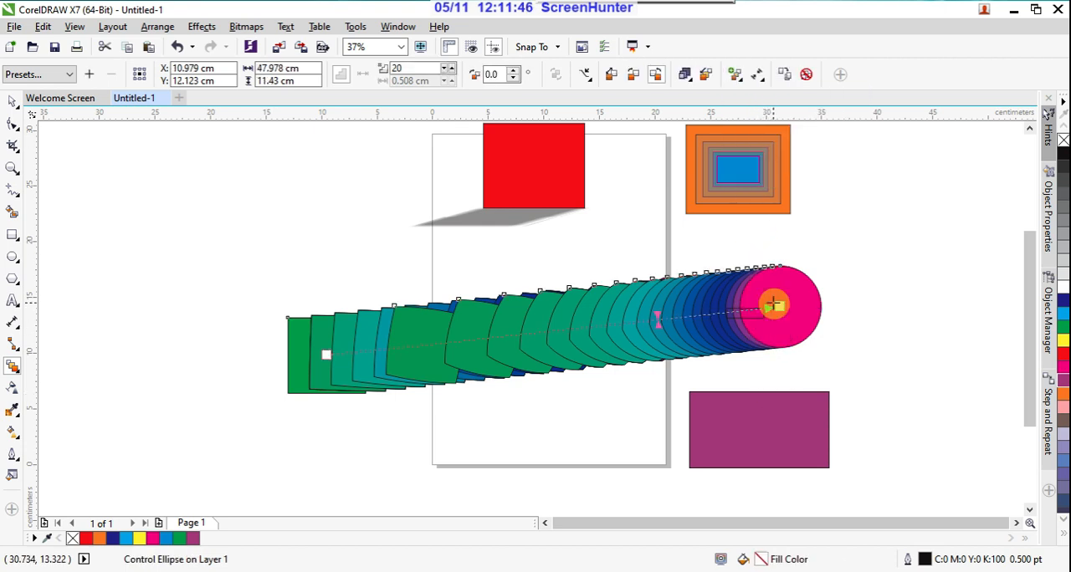
{"action": "left_click_drag", "start_coordinate": [777, 307], "coordinate": [420, 208]}
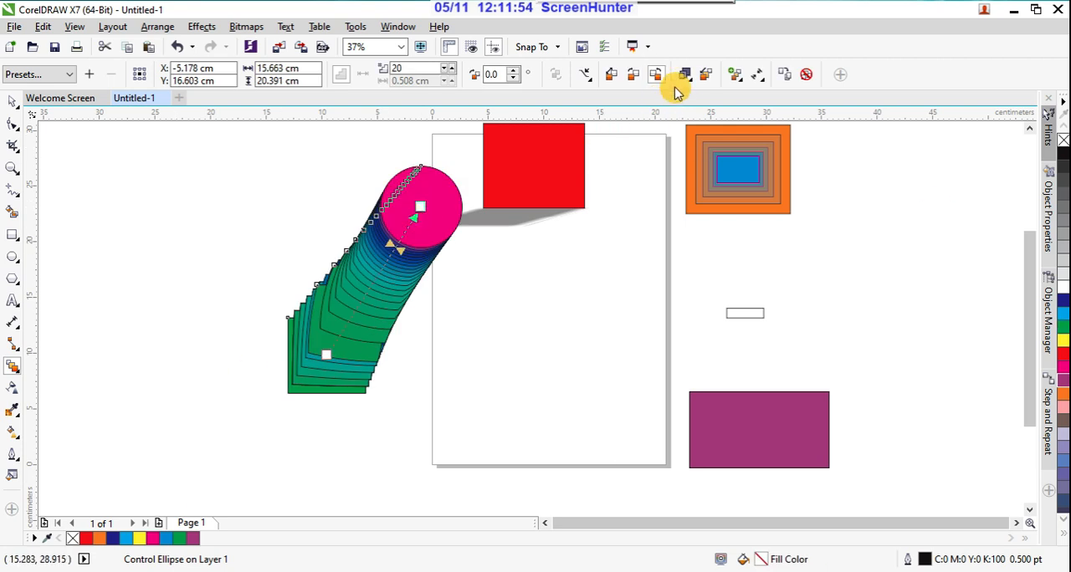
Step: Try to split the blend near the magenta circle, and shift its acceleration toward the green rectangle
{"action": "left_click", "coordinate": [737, 75]}
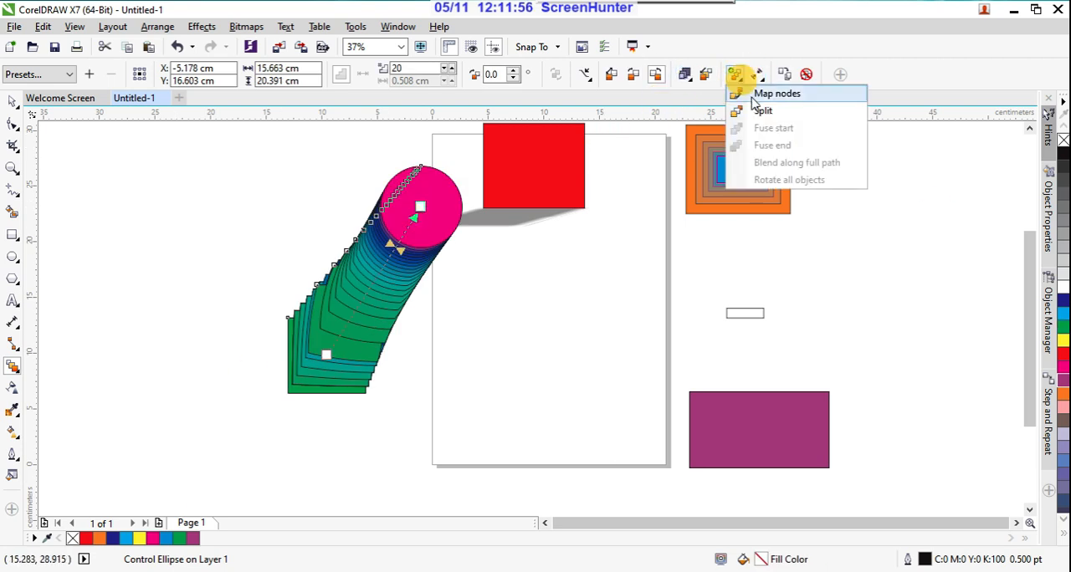
{"action": "left_click", "coordinate": [761, 111]}
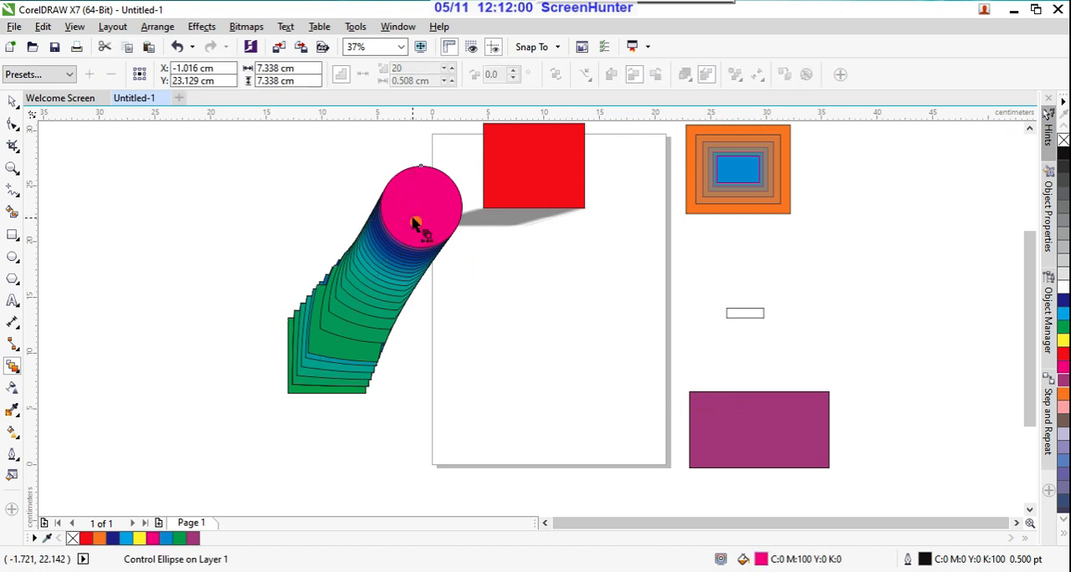
{"action": "left_click", "coordinate": [403, 253]}
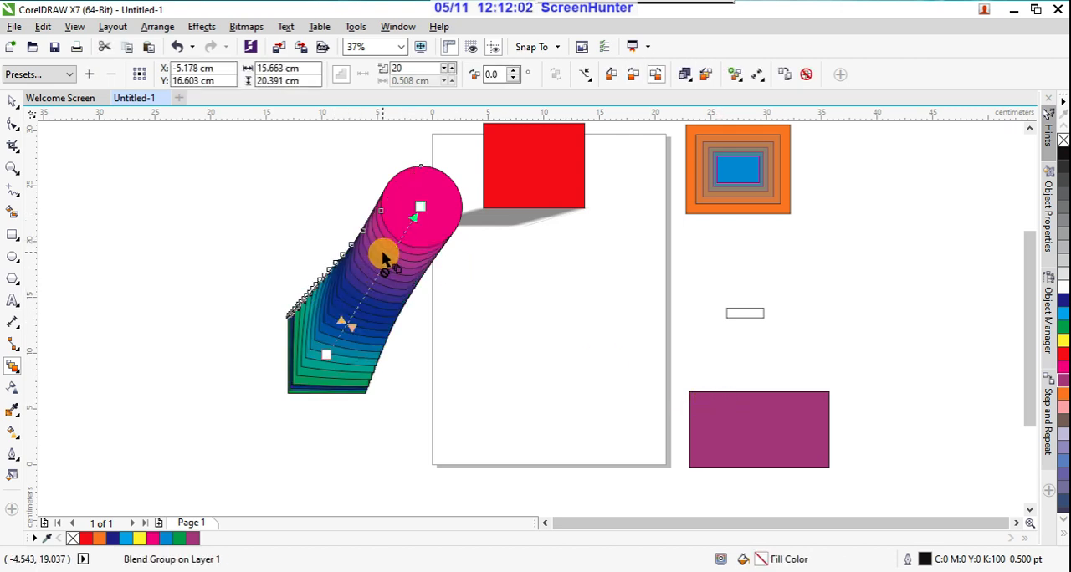
Step: Move the magenta circle back onto the page, shift the acceleration toward it, and move the green rectangle outward until the blend spans about 51.5 cm
{"action": "left_click_drag", "start_coordinate": [418, 206], "coordinate": [599, 322]}
{"action": "left_click", "coordinate": [528, 333]}
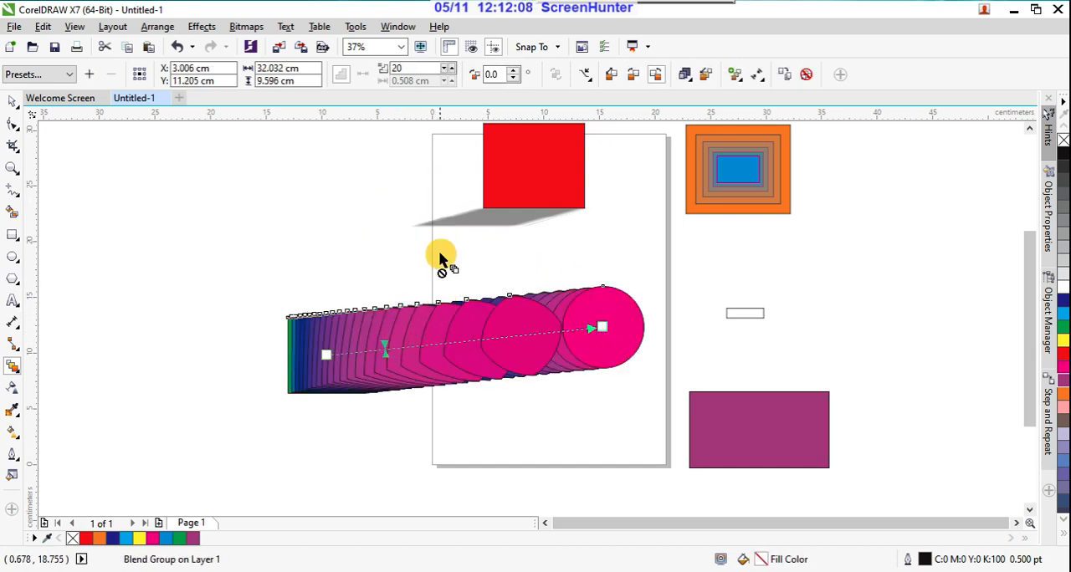
{"action": "left_click_drag", "start_coordinate": [383, 343], "coordinate": [513, 338]}
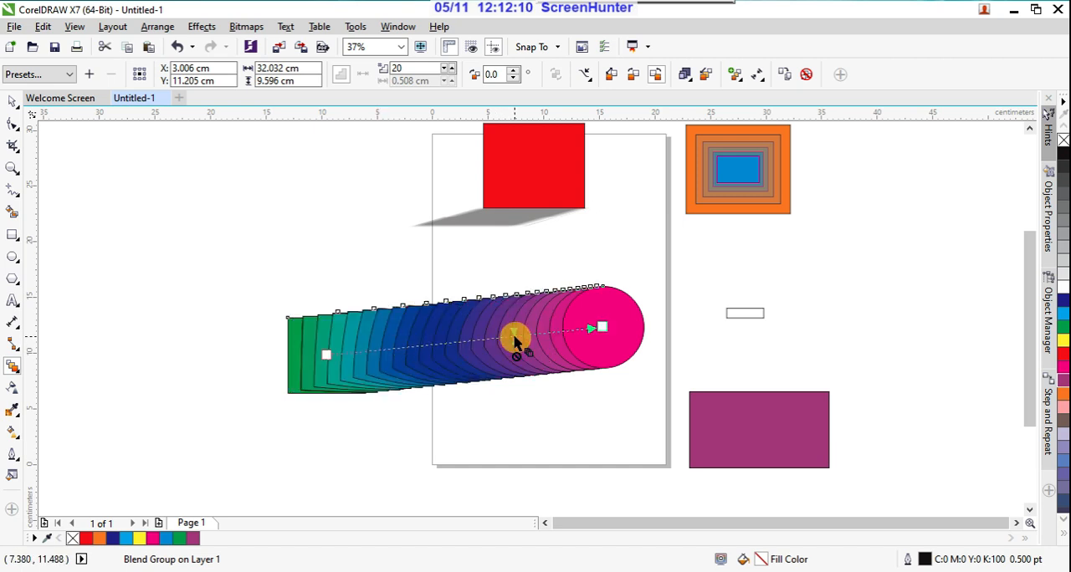
{"action": "left_click_drag", "start_coordinate": [325, 355], "coordinate": [109, 385]}
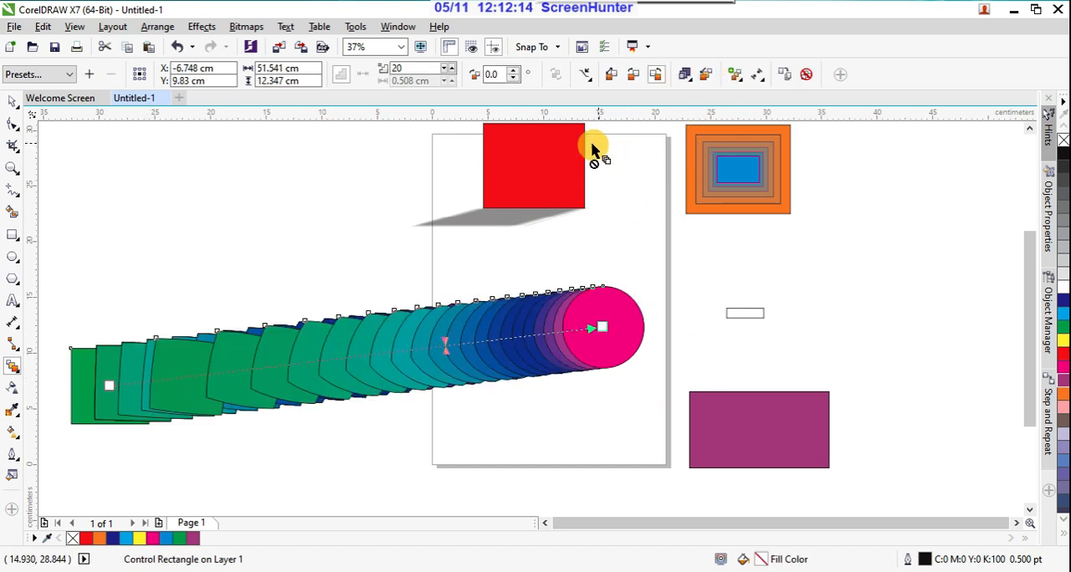
Step: Try to assign a New Start object to the blend, picking the magenta circle and the green rectangle
{"action": "left_click", "coordinate": [757, 80]}
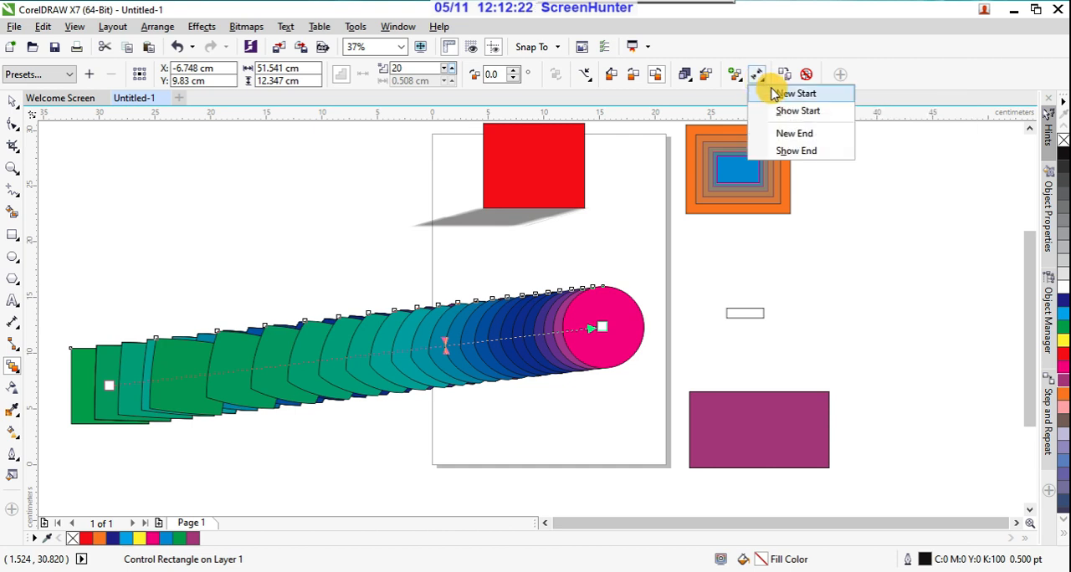
{"action": "left_click", "coordinate": [777, 95]}
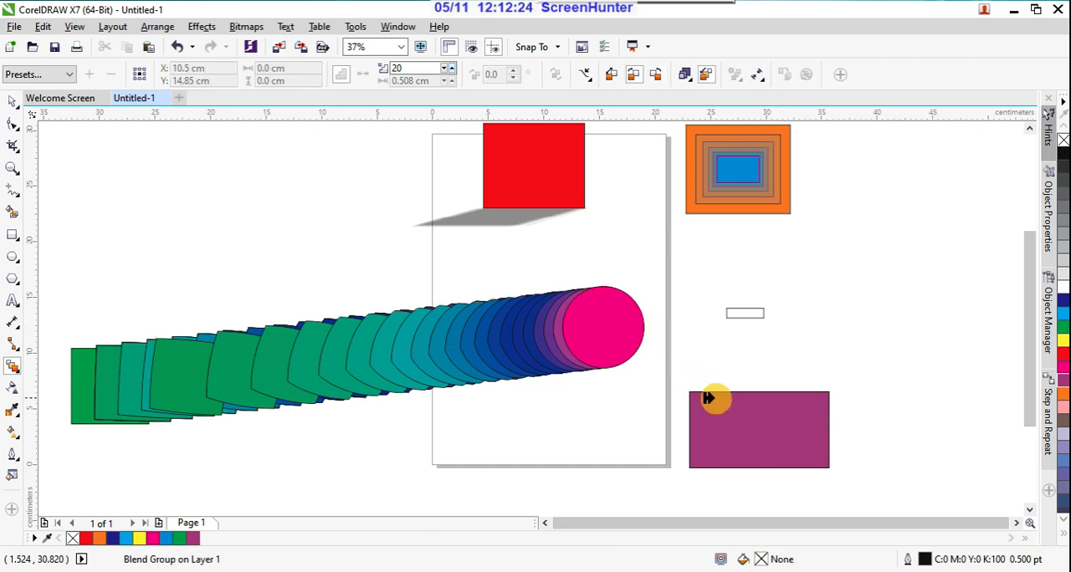
{"action": "left_click", "coordinate": [615, 310]}
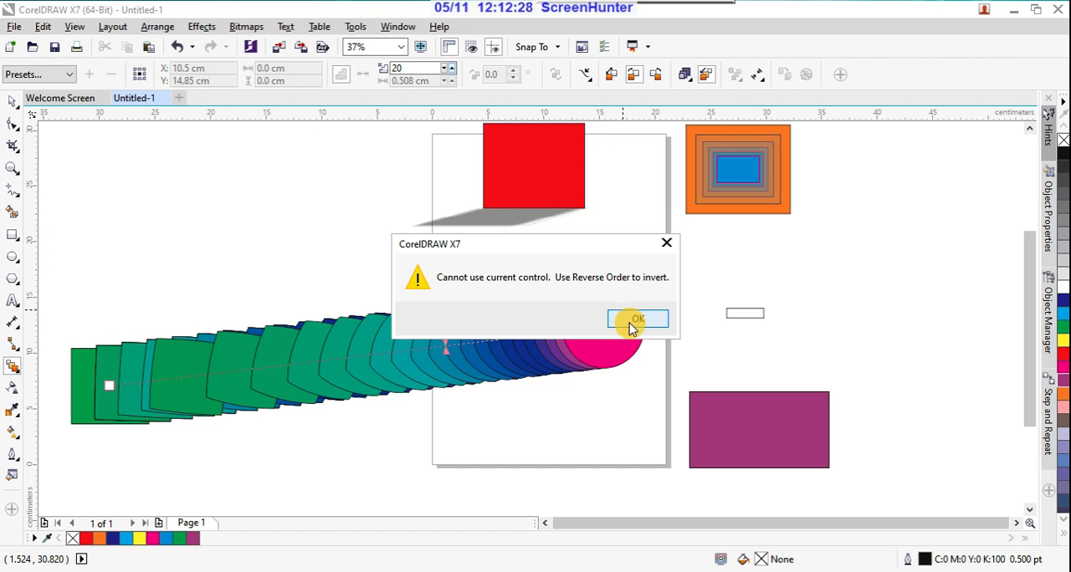
{"action": "left_click", "coordinate": [632, 323]}
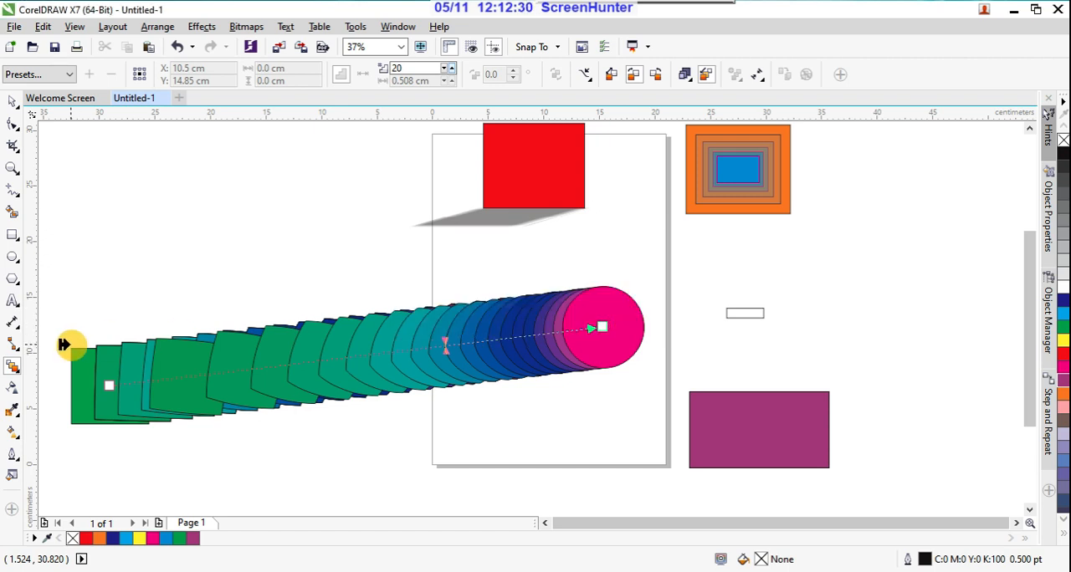
{"action": "left_click", "coordinate": [108, 386]}
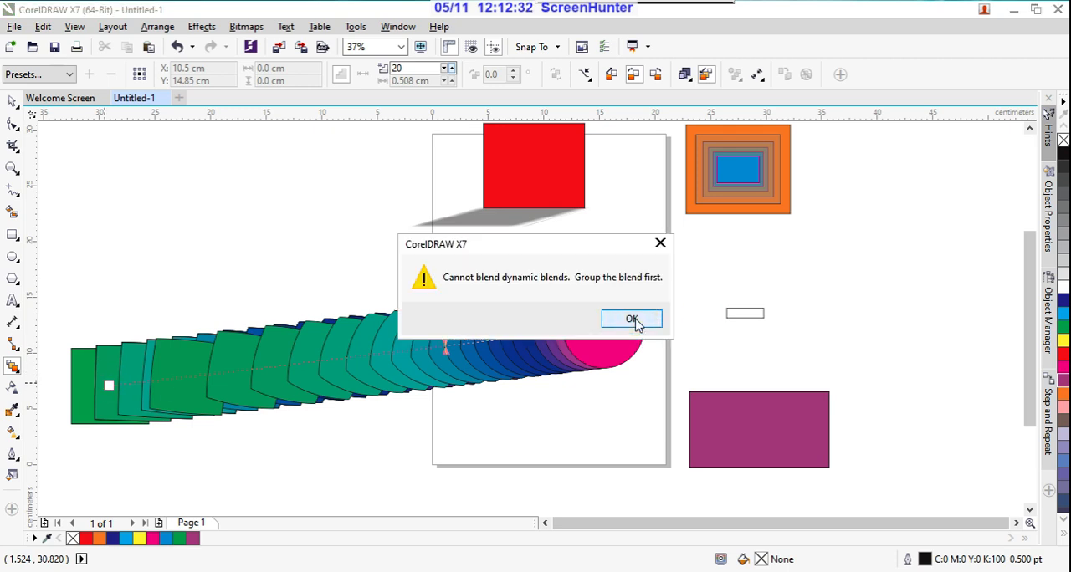
{"action": "left_click", "coordinate": [632, 319]}
{"action": "left_click", "coordinate": [102, 385]}
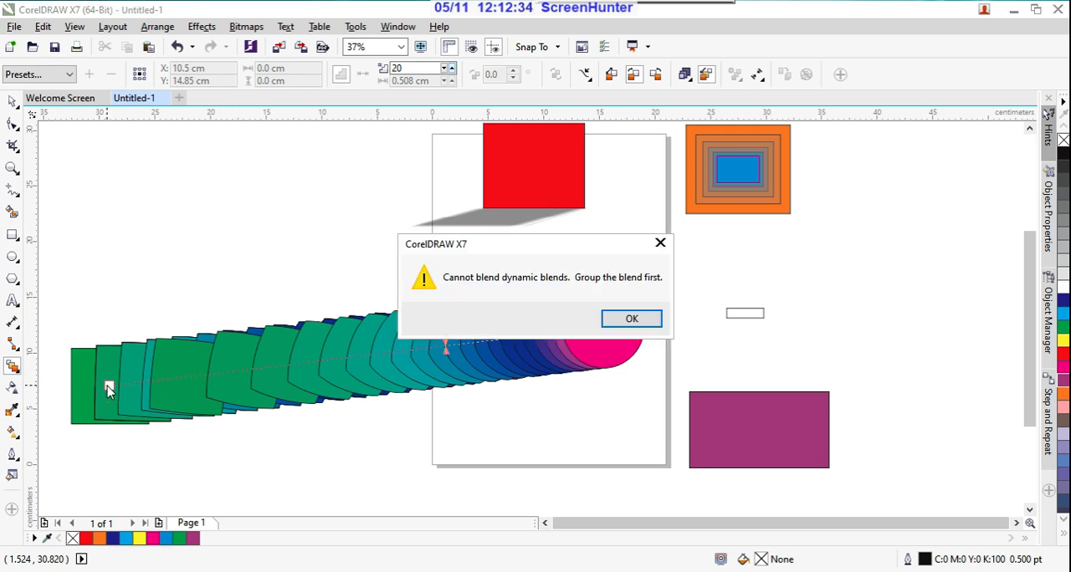
{"action": "left_click", "coordinate": [626, 316]}
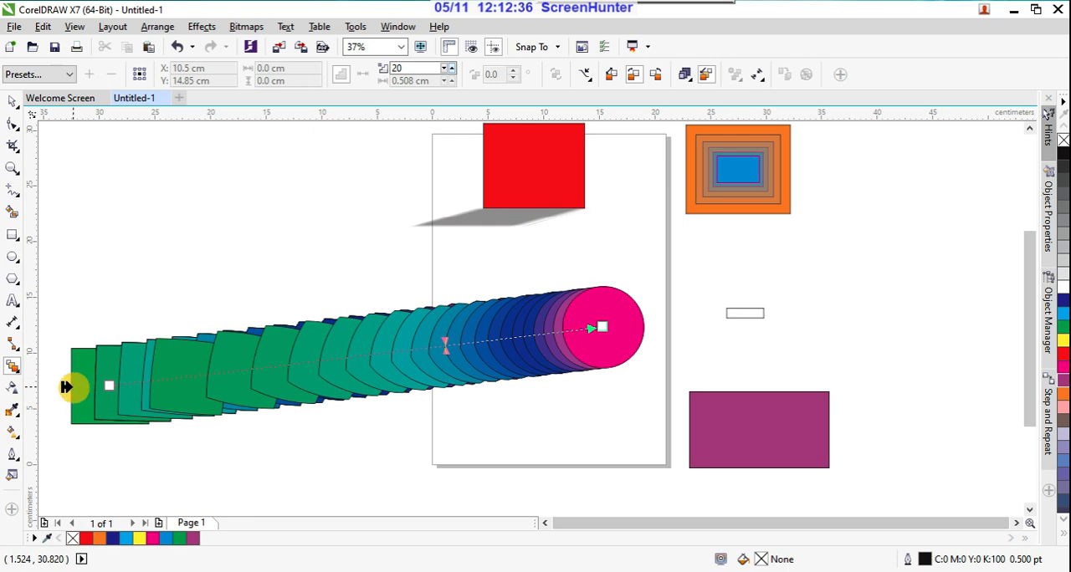
Step: Select the blend between the green rectangle and the magenta circle and clear it
{"action": "left_click", "coordinate": [73, 388]}
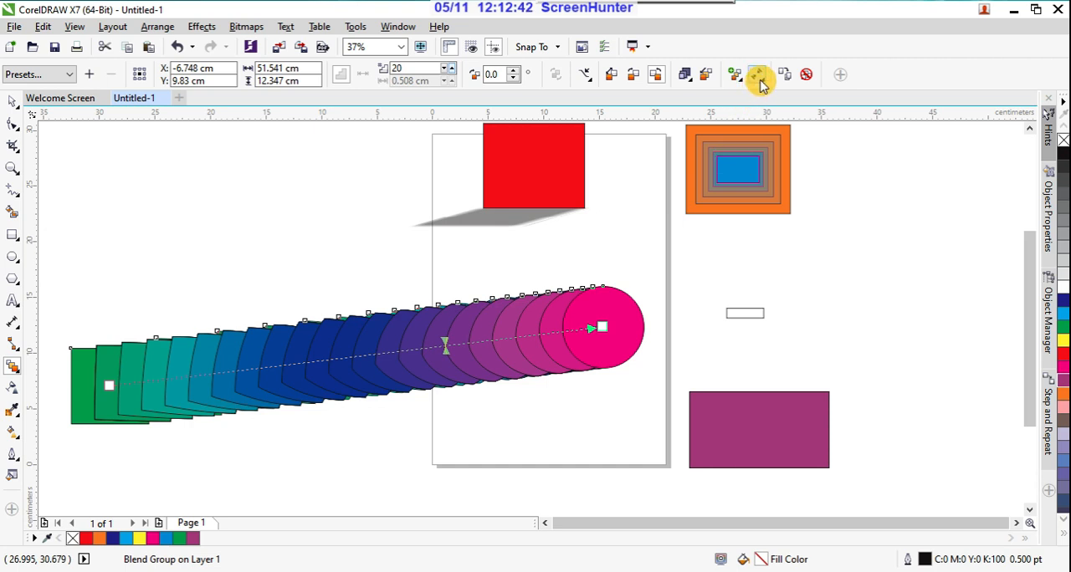
{"action": "left_click", "coordinate": [807, 75]}
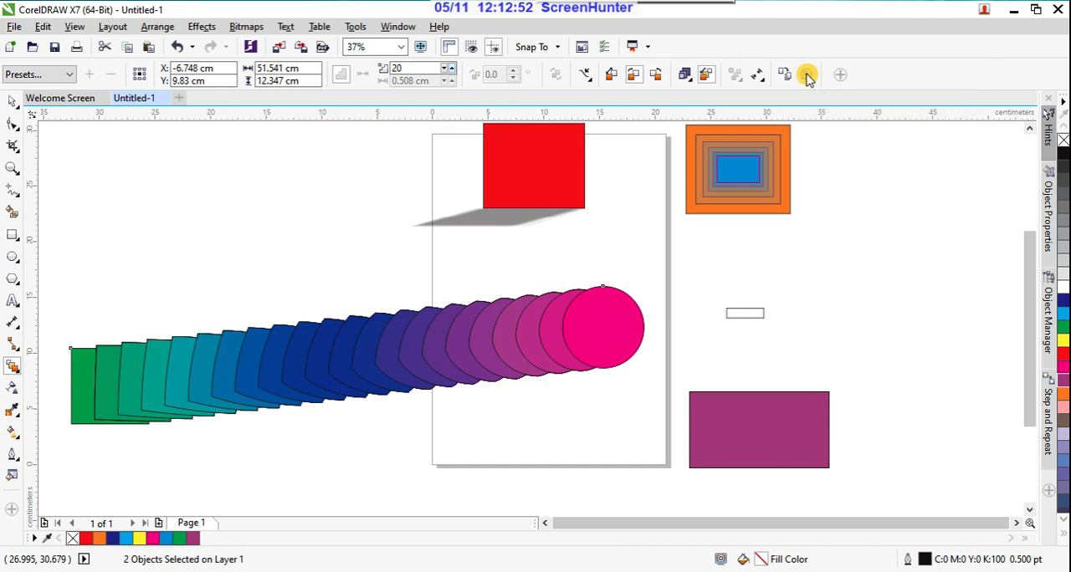
Step: Look up the Distort tool and draw a rectangle about 14.4 × 11.3 cm in the empty area beyond the green rectangle
{"action": "scroll", "coordinate": [719, 311], "scroll_direction": "down", "scroll_amount": 2}
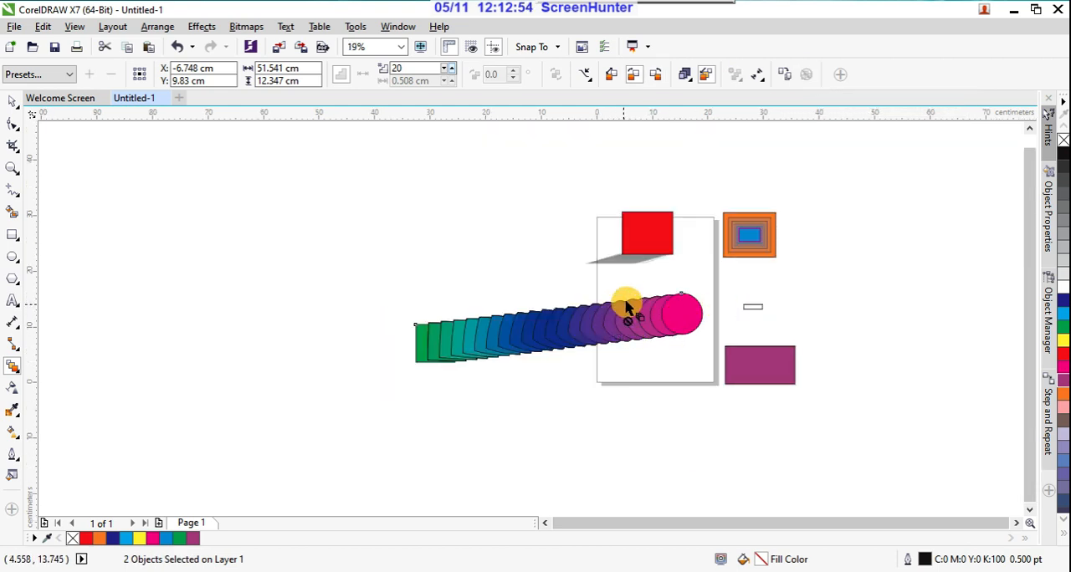
{"action": "left_click", "coordinate": [18, 369]}
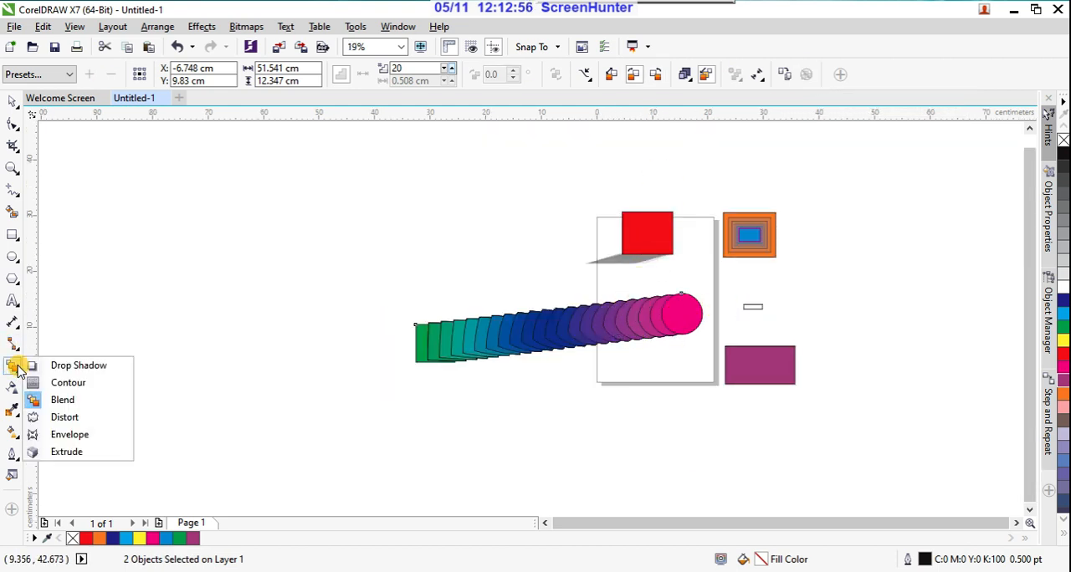
{"action": "left_click", "coordinate": [87, 416]}
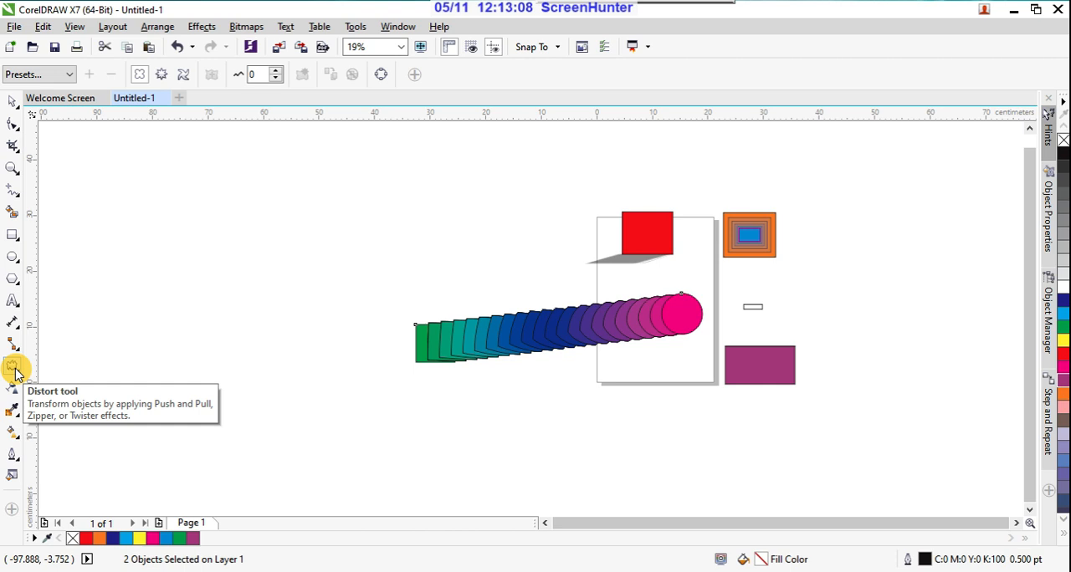
{"action": "left_click", "coordinate": [14, 236]}
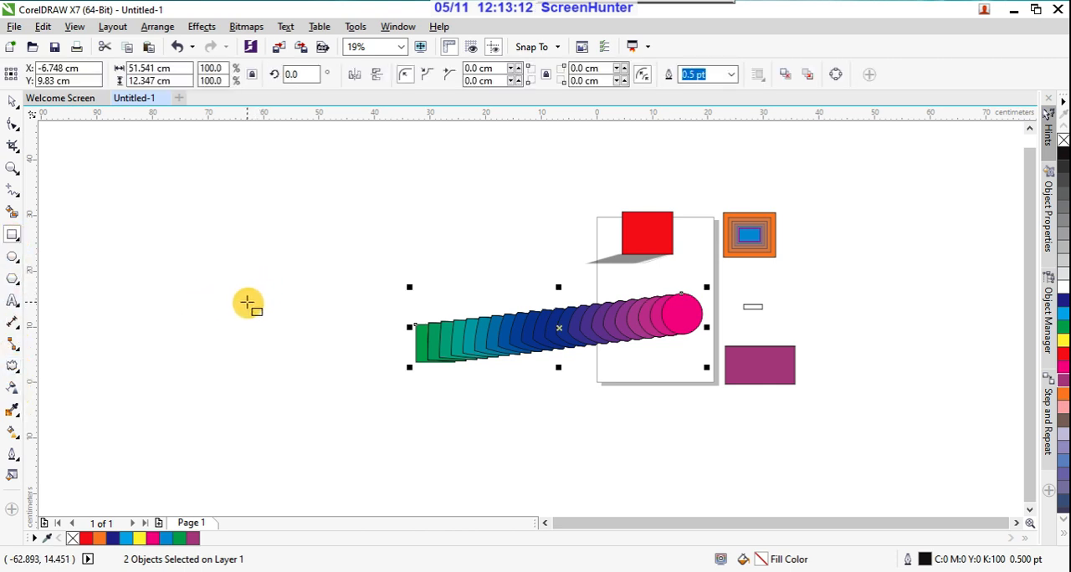
{"action": "left_click_drag", "start_coordinate": [246, 301], "coordinate": [327, 365]}
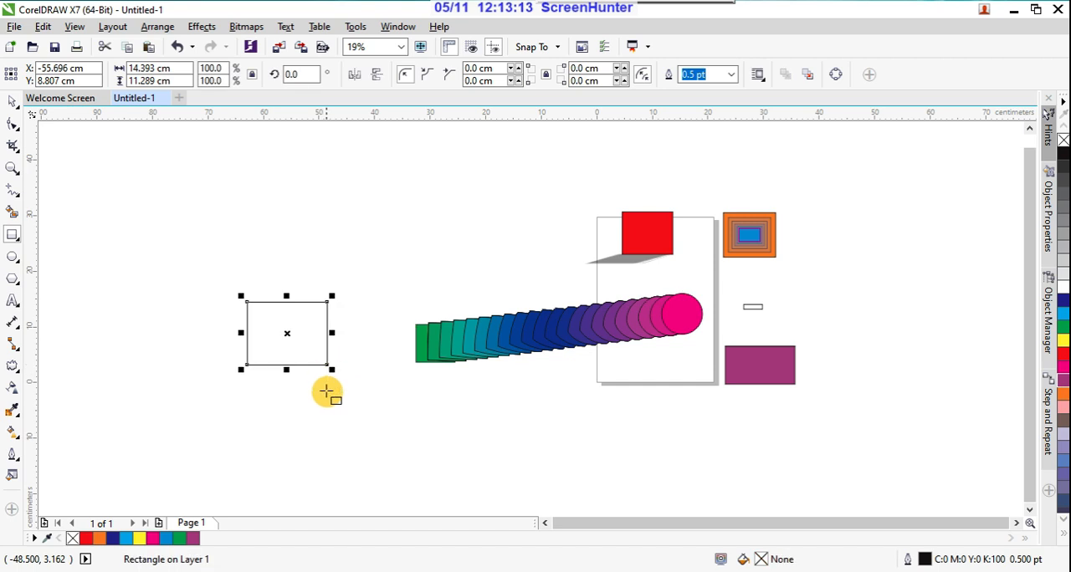
Step: Fill the new rectangle red and apply the Pull Corners distortion preset to it
{"action": "left_click", "coordinate": [1062, 354]}
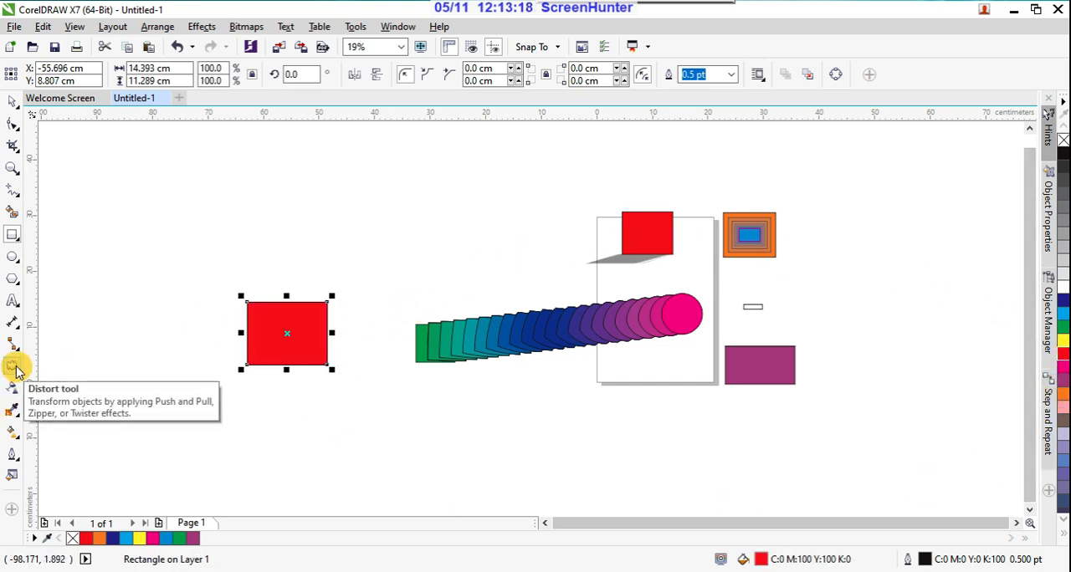
{"action": "left_click", "coordinate": [13, 366]}
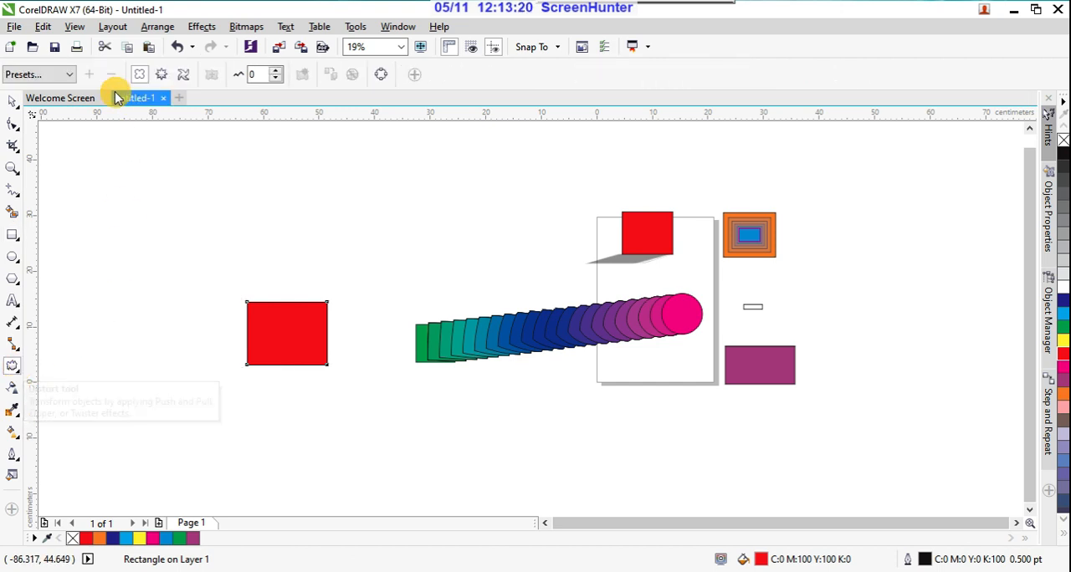
{"action": "left_click", "coordinate": [70, 75]}
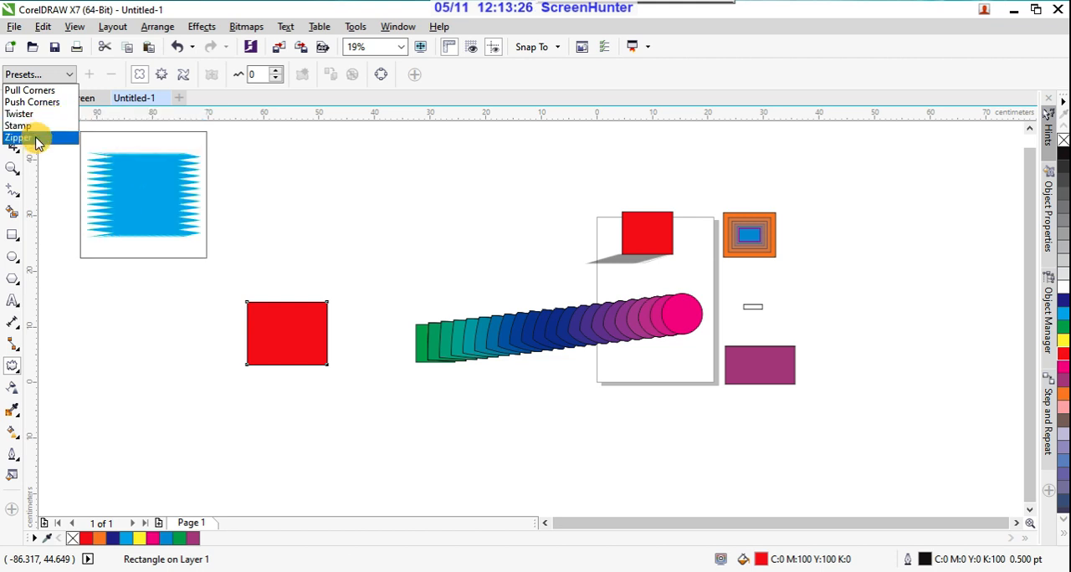
{"action": "left_click", "coordinate": [57, 91]}
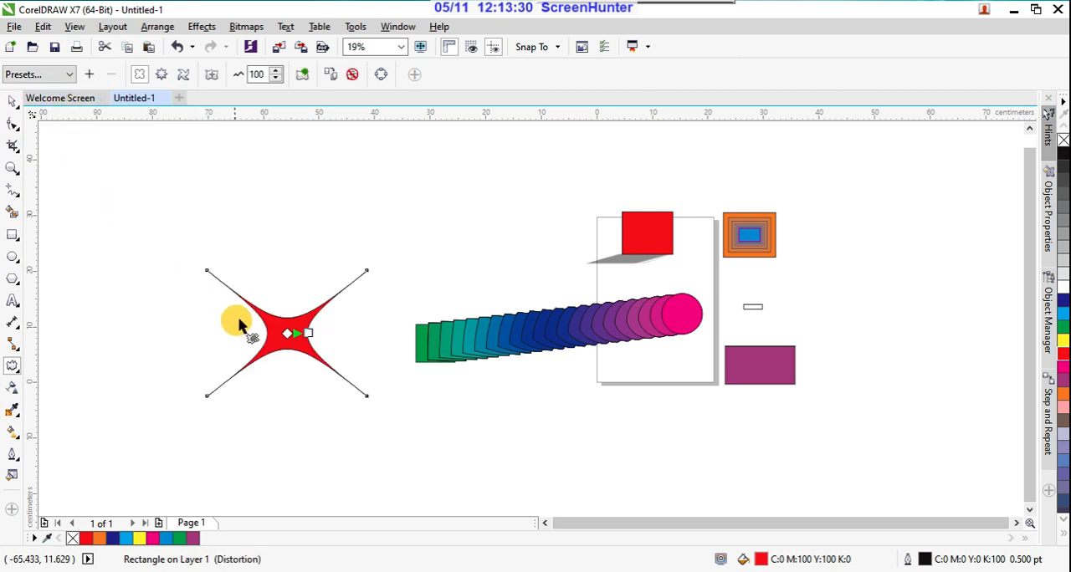
Step: Change the push and pull distortion's amplitude to -200 and add a small zipper distortion with frequency 5 at the shape's center
{"action": "left_click_drag", "start_coordinate": [306, 334], "coordinate": [244, 348]}
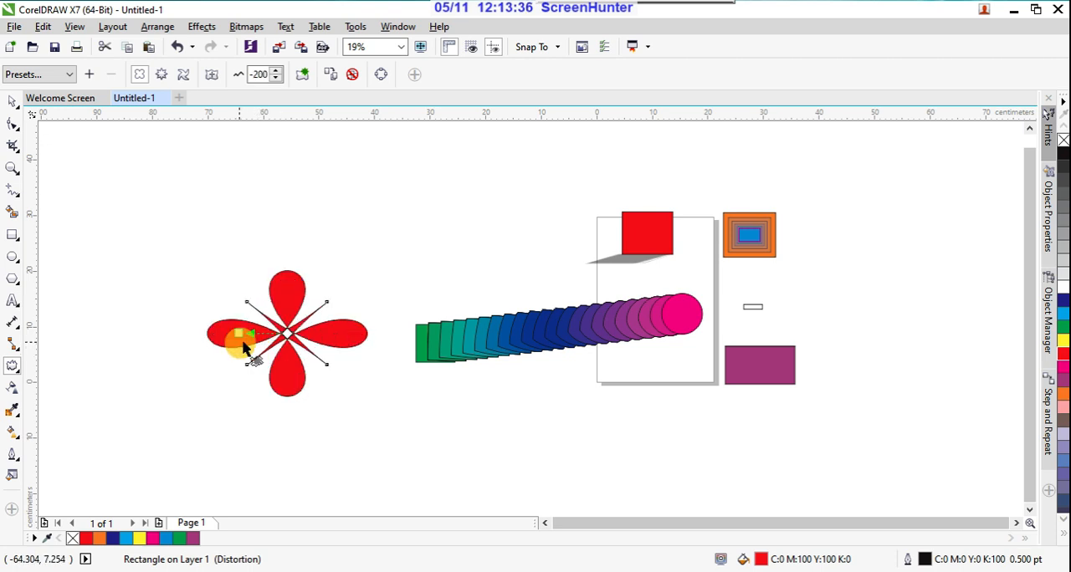
{"action": "left_click", "coordinate": [165, 78]}
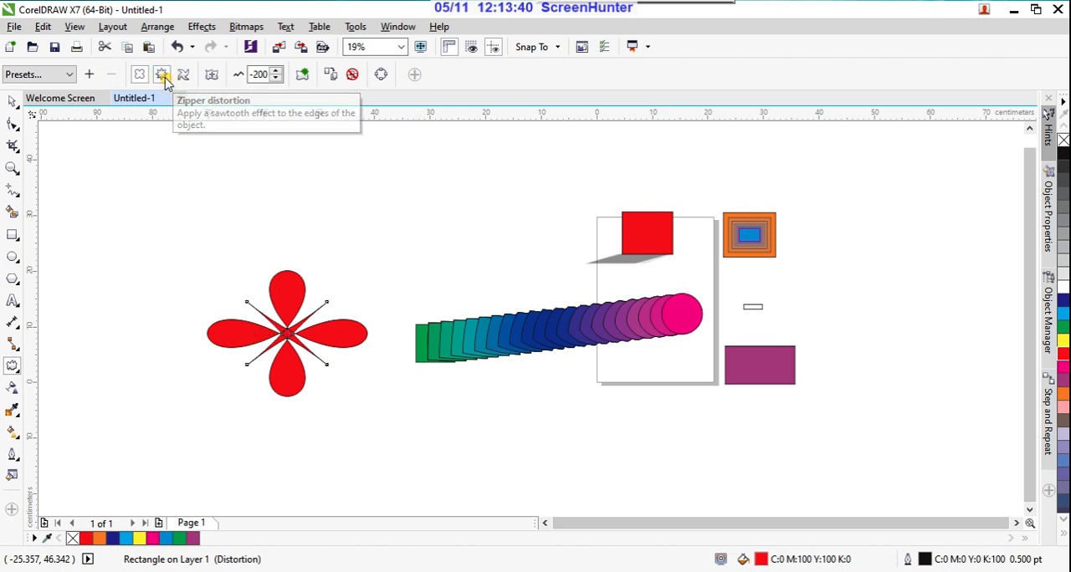
{"action": "mouse_move", "coordinate": [291, 339]}
{"action": "left_mouse_down"}
{"action": "mouse_move", "coordinate": [341, 371]}
{"action": "mouse_move", "coordinate": [242, 287]}
{"action": "mouse_move", "coordinate": [289, 323]}
{"action": "mouse_move", "coordinate": [286, 332]}
{"action": "left_mouse_up"}
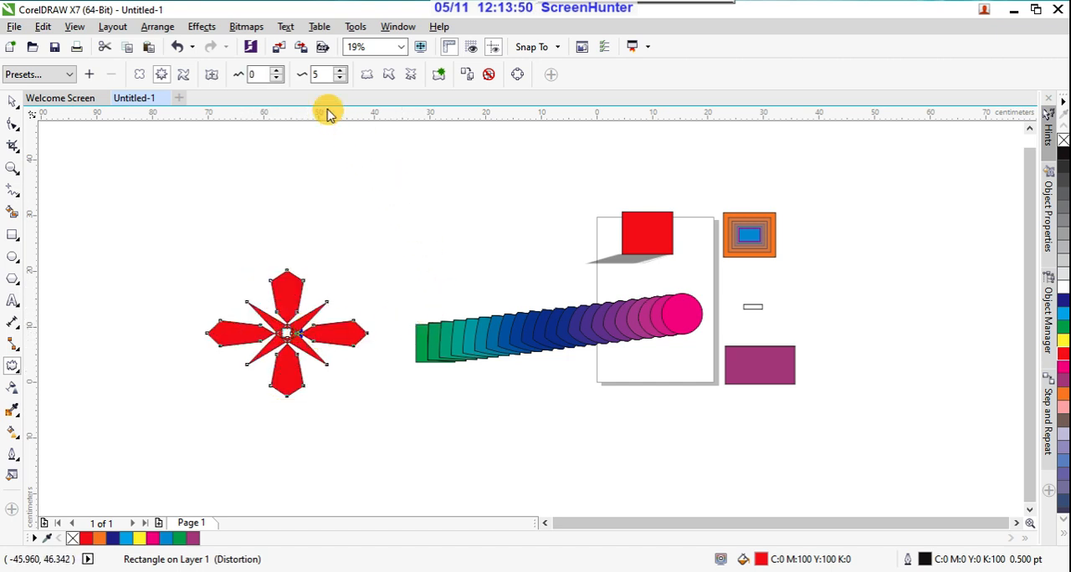
Step: Add a counterclockwise twister distortion to the red shape, center it in the object and adjust the twist to about 50 degrees
{"action": "left_click", "coordinate": [184, 77]}
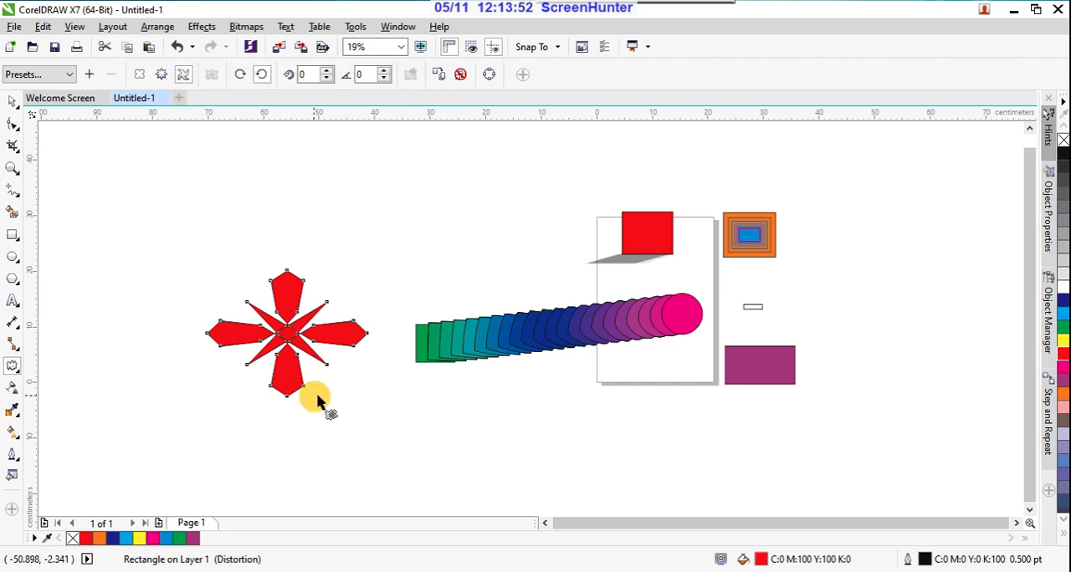
{"action": "left_click_drag", "start_coordinate": [326, 371], "coordinate": [382, 371]}
{"action": "left_click_drag", "start_coordinate": [340, 401], "coordinate": [379, 303]}
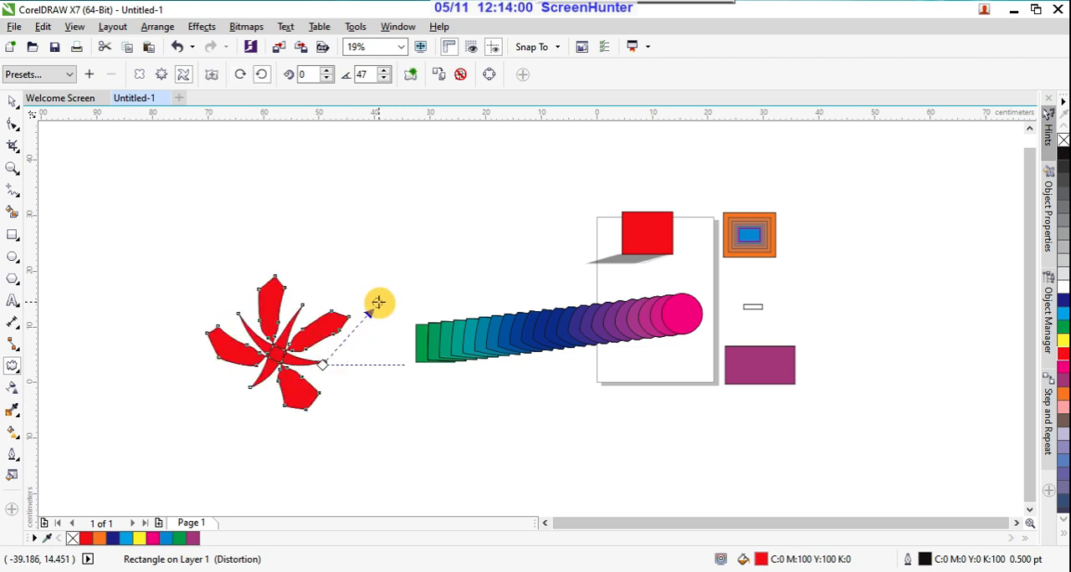
{"action": "left_click", "coordinate": [215, 77]}
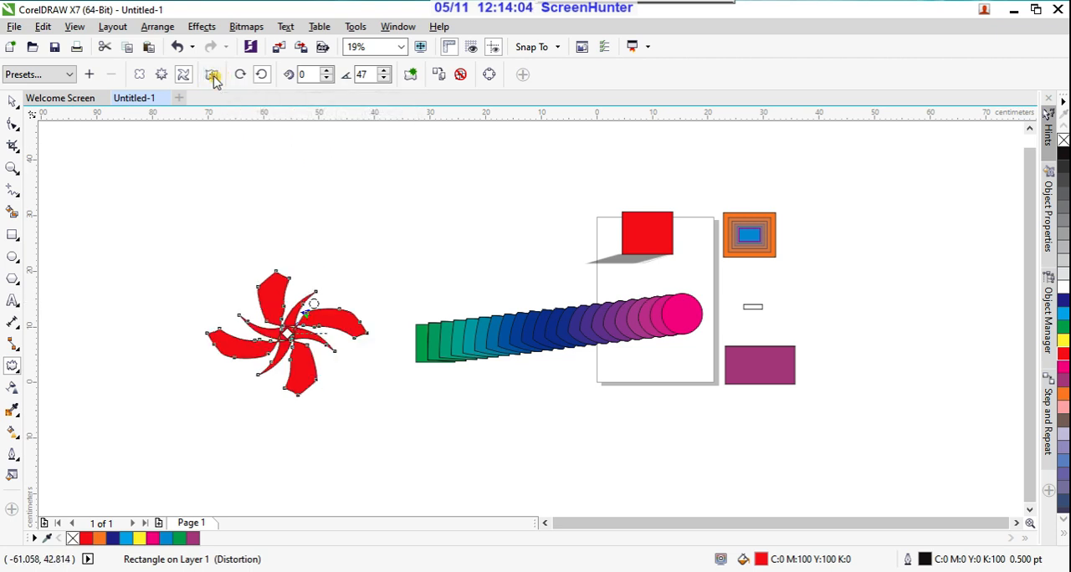
{"action": "left_click_drag", "start_coordinate": [311, 306], "coordinate": [338, 268]}
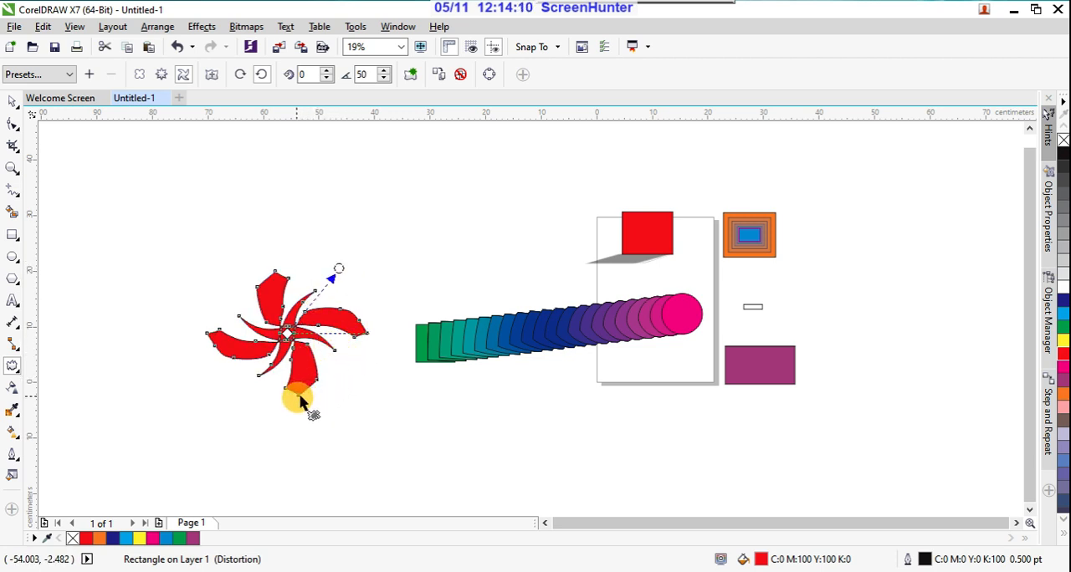
Step: Add another twist of about 25 degrees from the lowest petal, switch its rotation to clockwise and return it to counterclockwise
{"action": "mouse_move", "coordinate": [303, 402]}
{"action": "left_mouse_down"}
{"action": "mouse_move", "coordinate": [341, 407]}
{"action": "mouse_move", "coordinate": [289, 399]}
{"action": "left_mouse_up"}
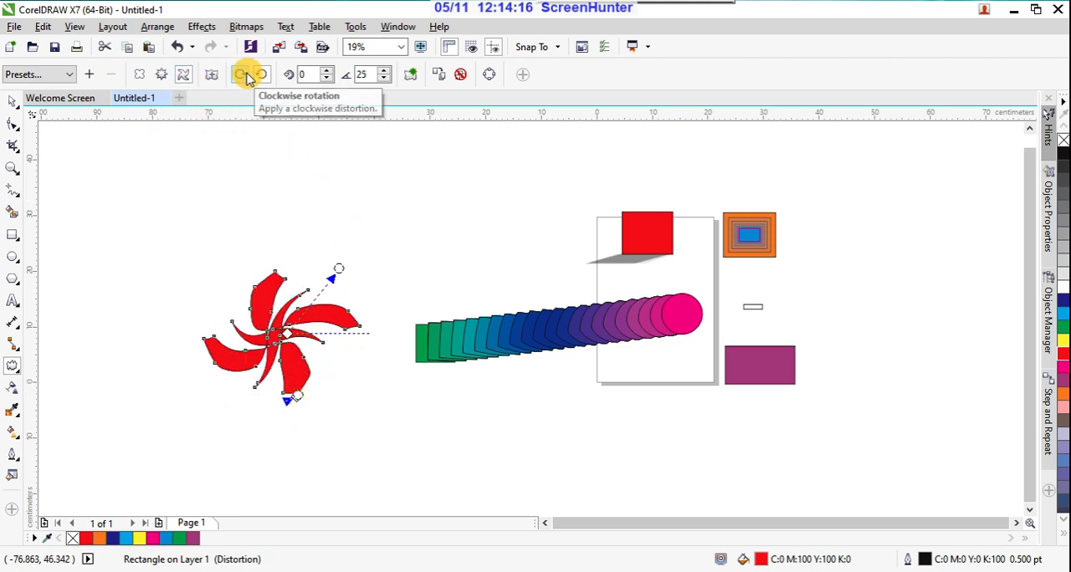
{"action": "left_click", "coordinate": [248, 78]}
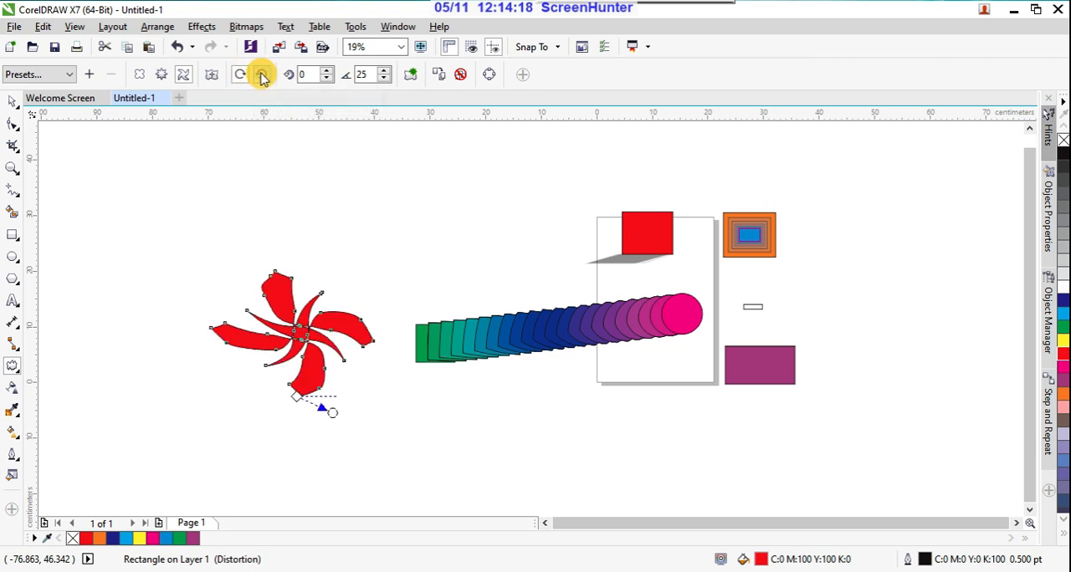
{"action": "left_click", "coordinate": [264, 77]}
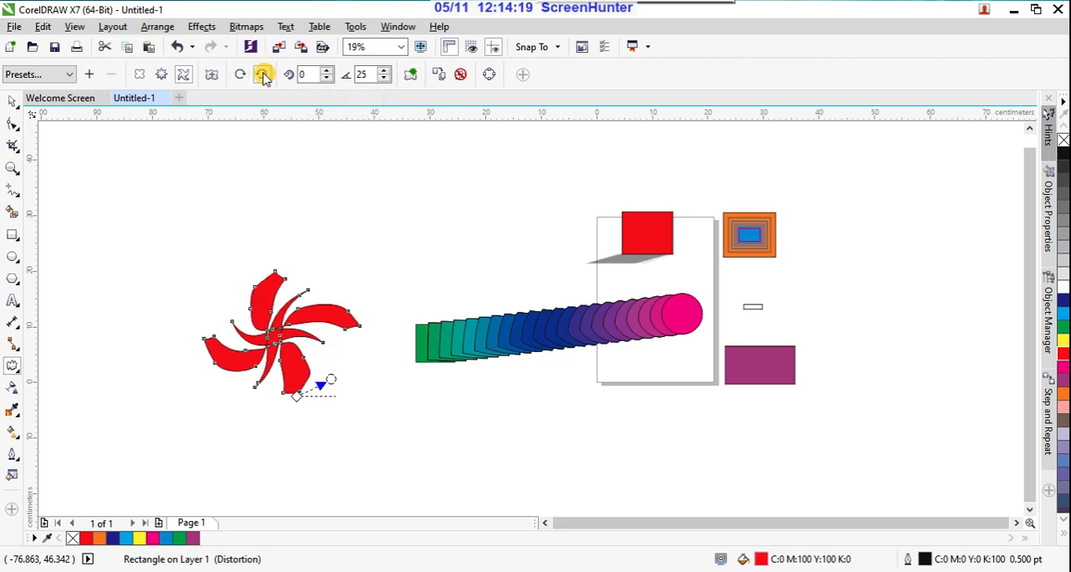
Step: Try values of 1 and 0.5 for the twist's complete rotations
{"action": "left_click", "coordinate": [327, 71]}
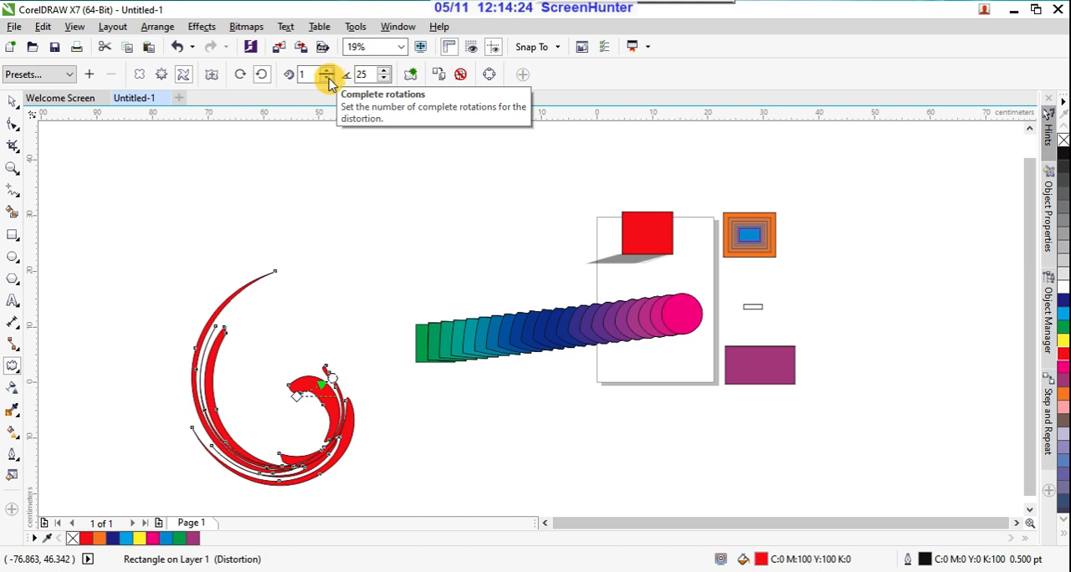
{"action": "left_click", "coordinate": [328, 78]}
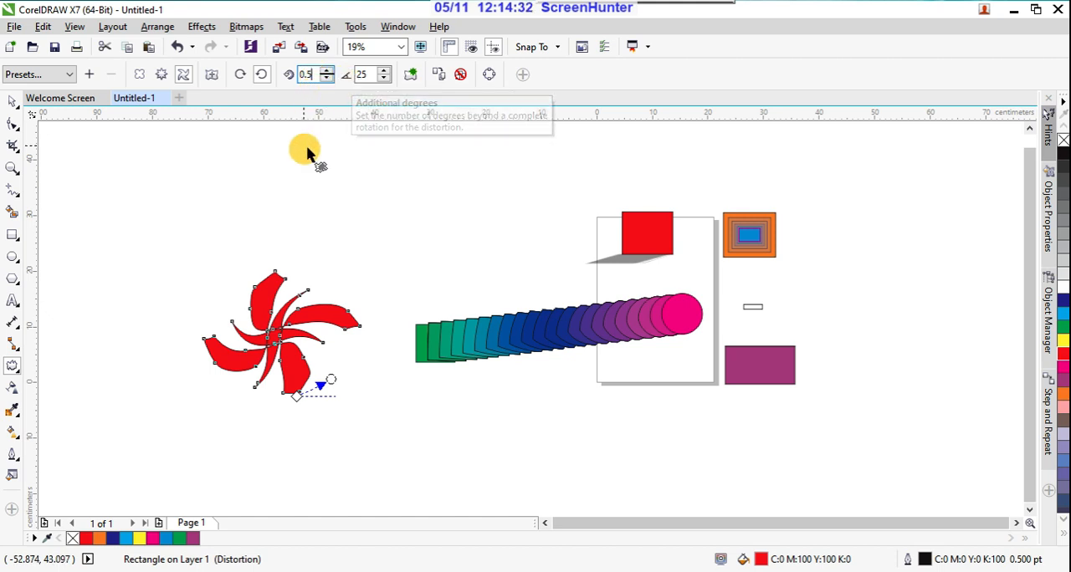
{"action": "key", "text": "Return"}
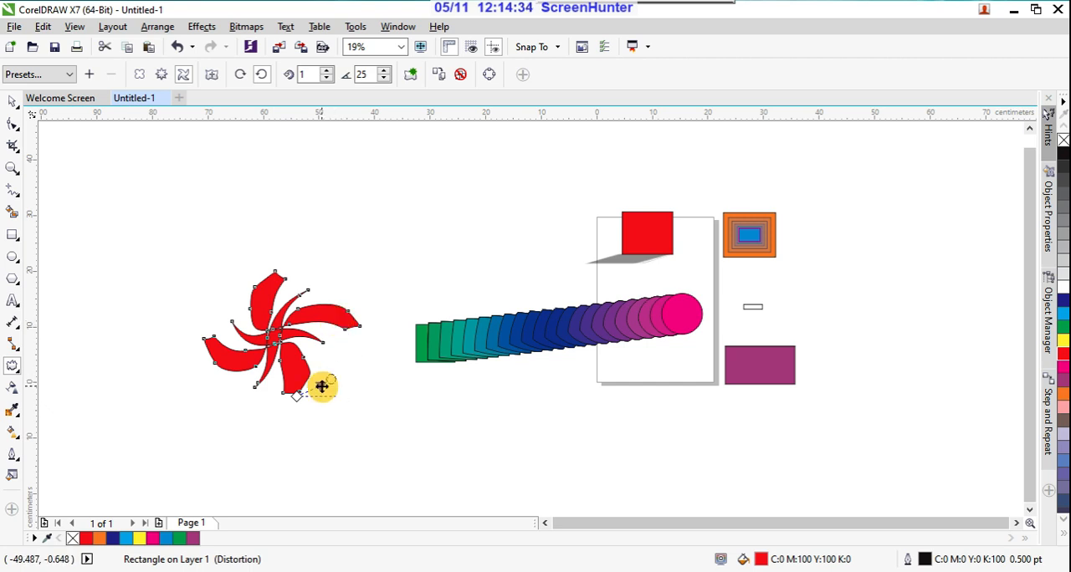
Step: Reduce the twist's additional degrees to 19 and add a clockwise twist of about 34 degrees diagonally across the red shape
{"action": "left_click", "coordinate": [384, 80]}
{"action": "left_click", "coordinate": [384, 80]}
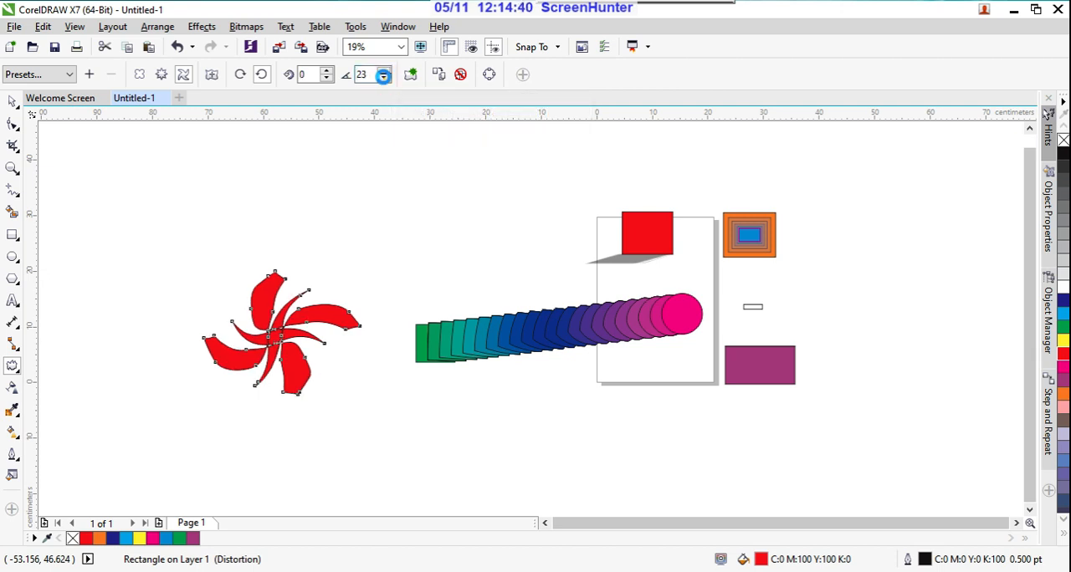
{"action": "left_click", "coordinate": [384, 79]}
{"action": "left_click", "coordinate": [384, 79]}
{"action": "left_click", "coordinate": [384, 80]}
{"action": "left_click", "coordinate": [384, 79]}
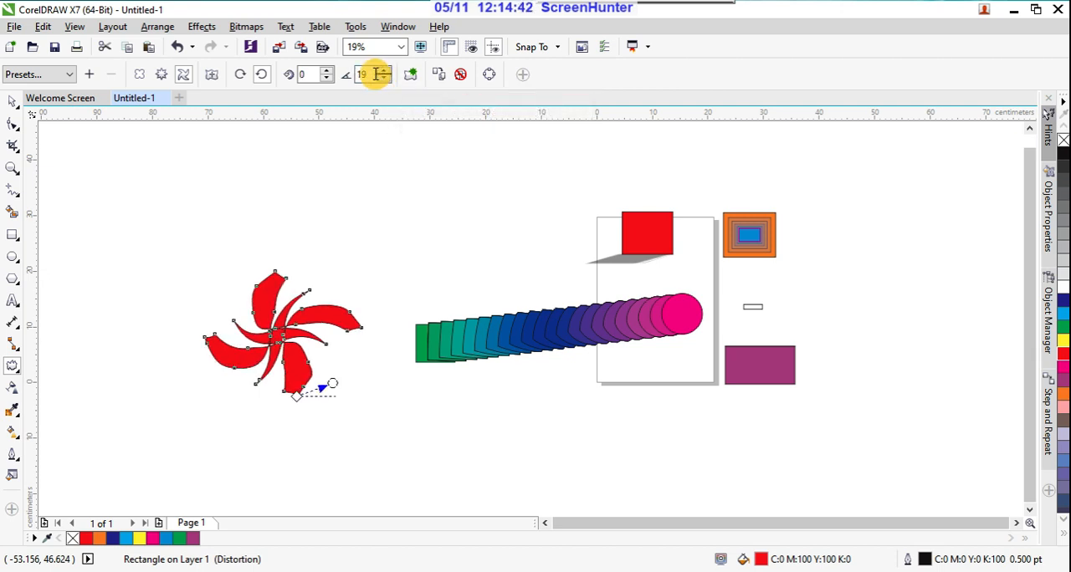
{"action": "left_click_drag", "start_coordinate": [195, 266], "coordinate": [400, 409]}
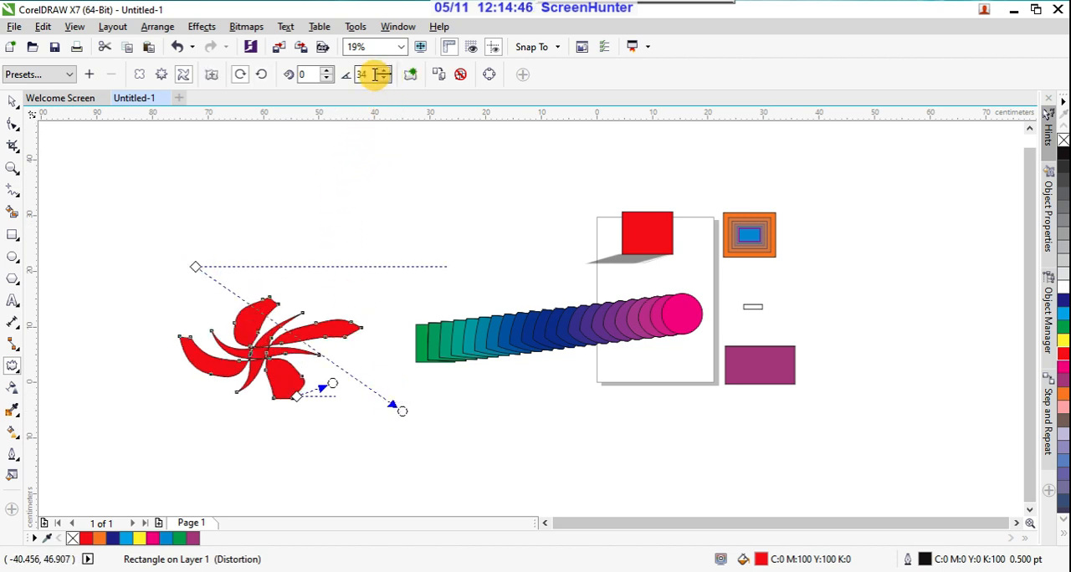
Step: Try to set the clockwise twist's additional degrees to 90 and undo the change
{"action": "left_click_drag", "start_coordinate": [363, 75], "coordinate": [338, 66]}
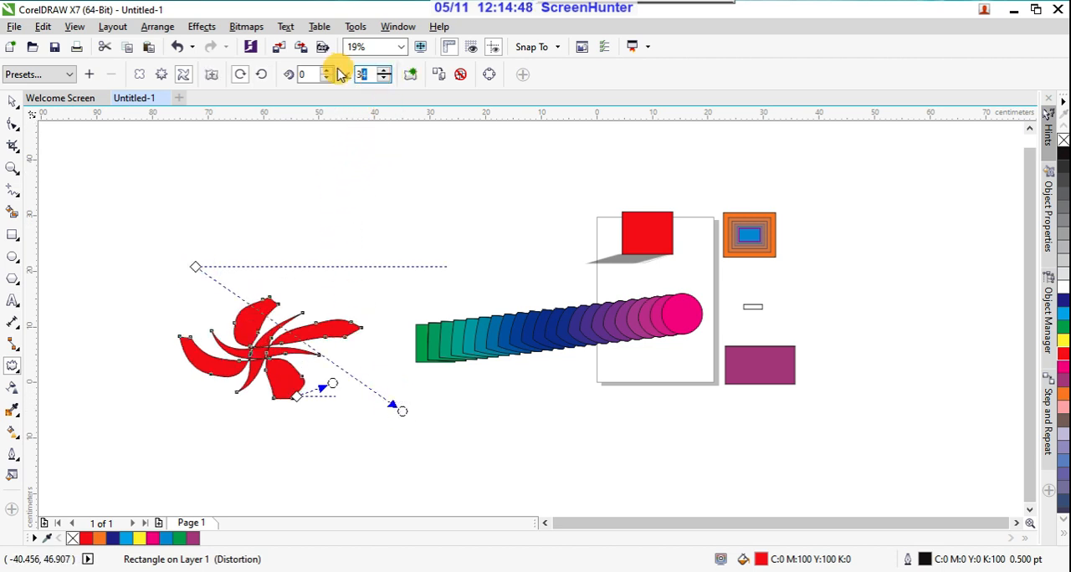
{"action": "type", "text": "90"}
{"action": "key", "text": "Return"}
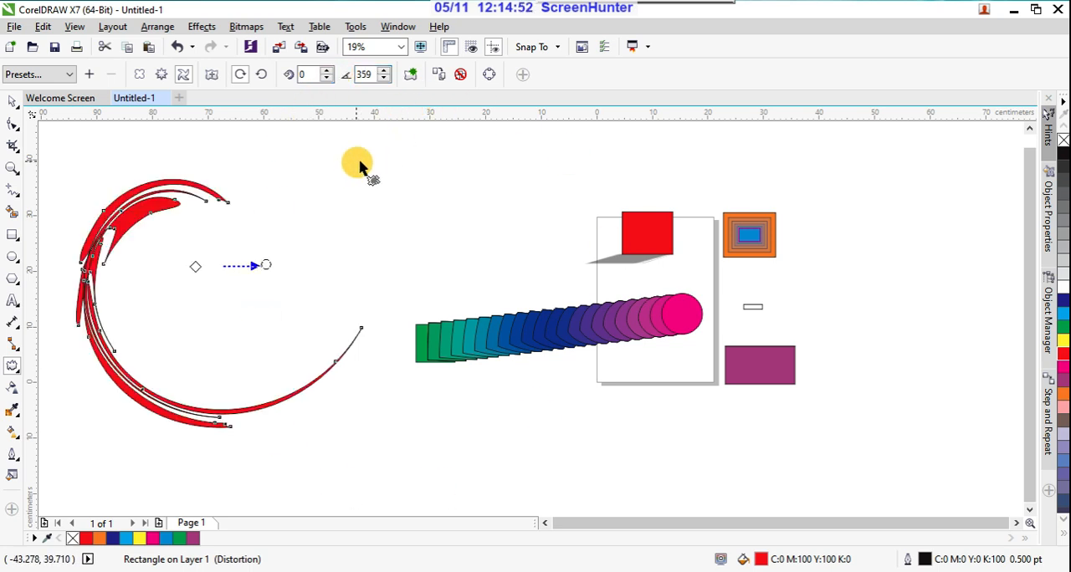
{"action": "key", "text": "ctrl+z"}
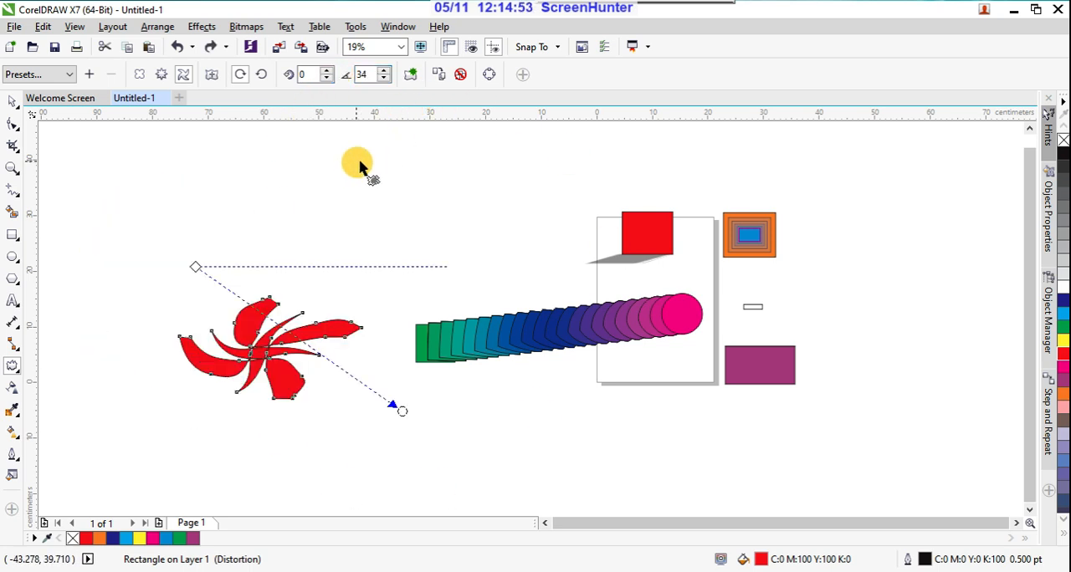
Step: Add a new distortion to the red shape and move the twist's center point just beyond its lower petals, toward the blend
{"action": "left_click", "coordinate": [411, 78]}
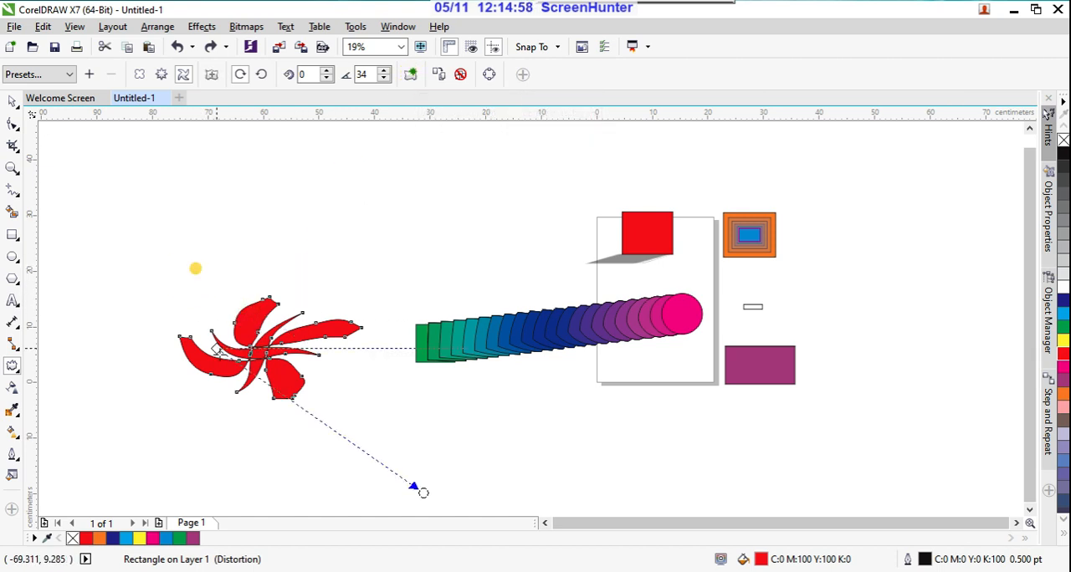
{"action": "left_click_drag", "start_coordinate": [194, 266], "coordinate": [360, 372]}
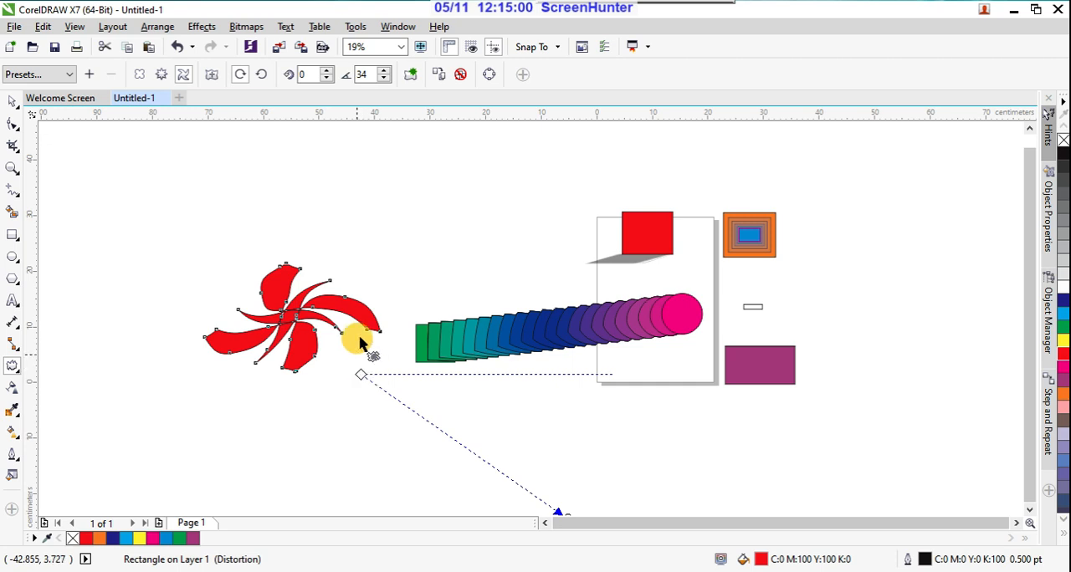
Step: Try to copy distortion properties to the red shape, picking the blend, the shadowed red rectangle and the shape itself as sources
{"action": "left_click", "coordinate": [444, 77]}
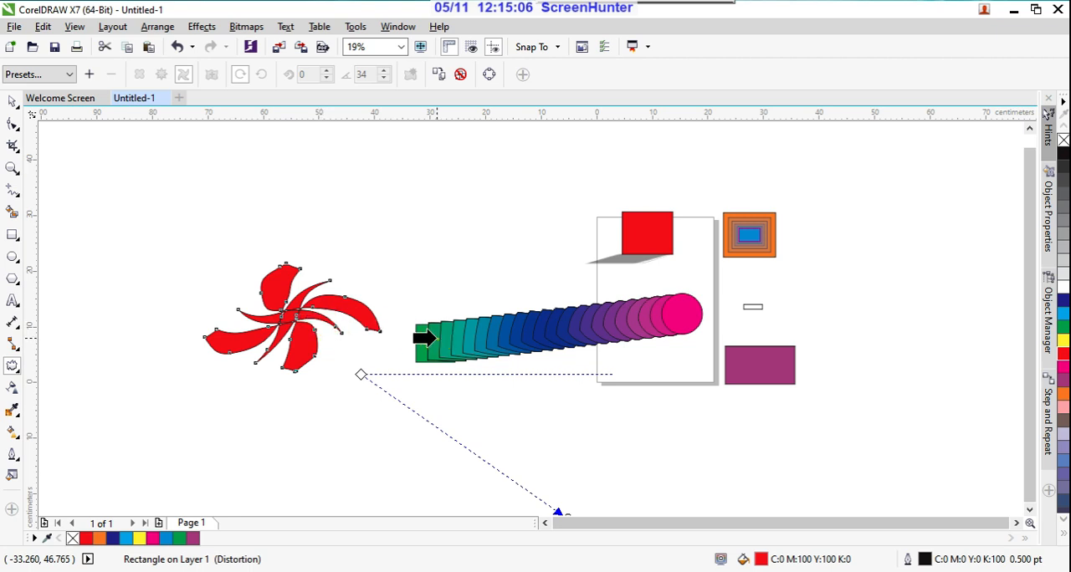
{"action": "left_click", "coordinate": [425, 338]}
{"action": "left_click", "coordinate": [525, 318]}
{"action": "left_click", "coordinate": [634, 252]}
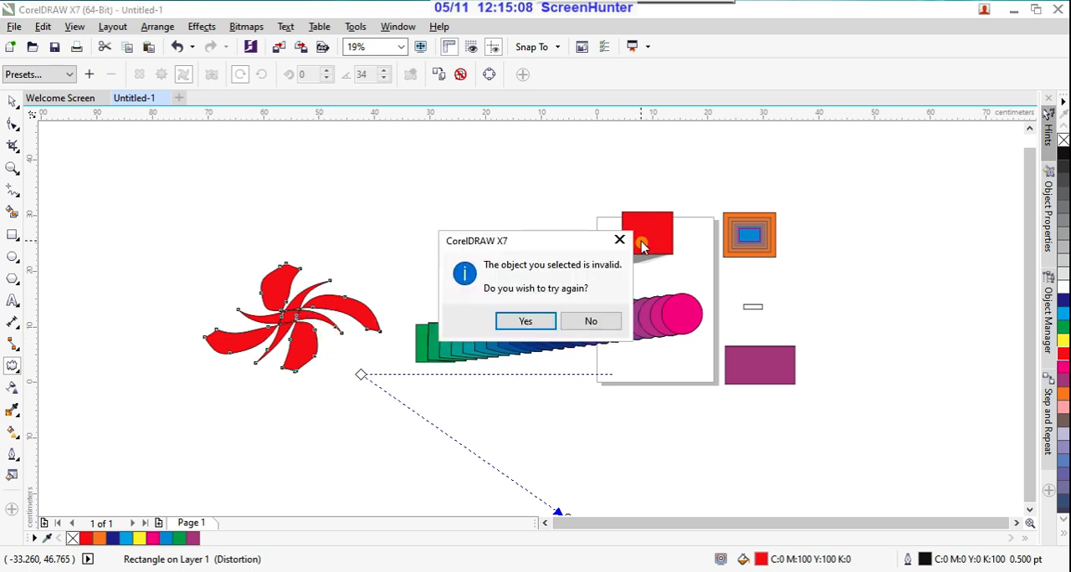
{"action": "left_click", "coordinate": [525, 321]}
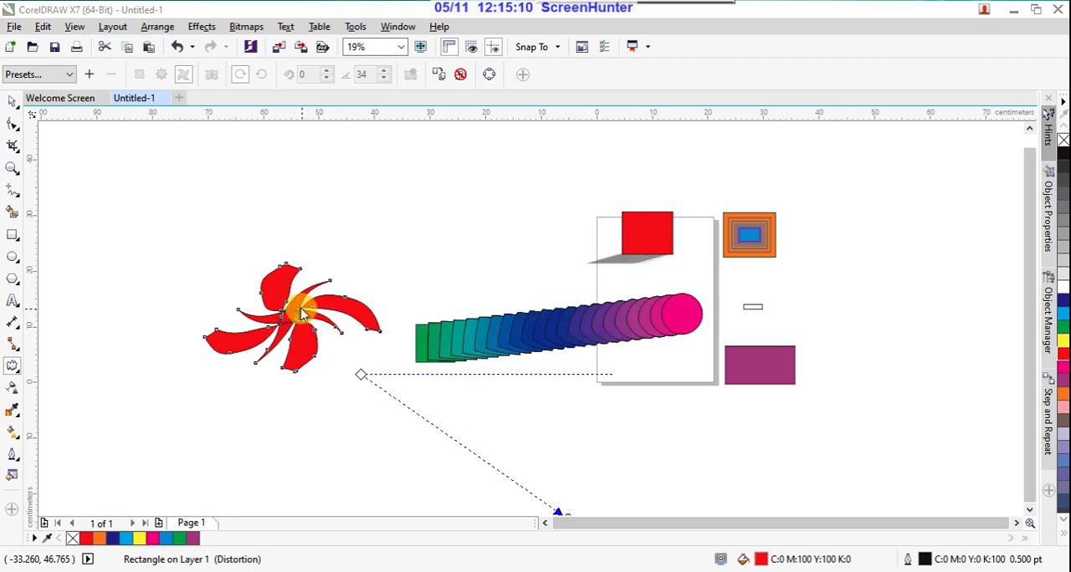
{"action": "left_click", "coordinate": [299, 308]}
{"action": "left_click", "coordinate": [634, 318]}
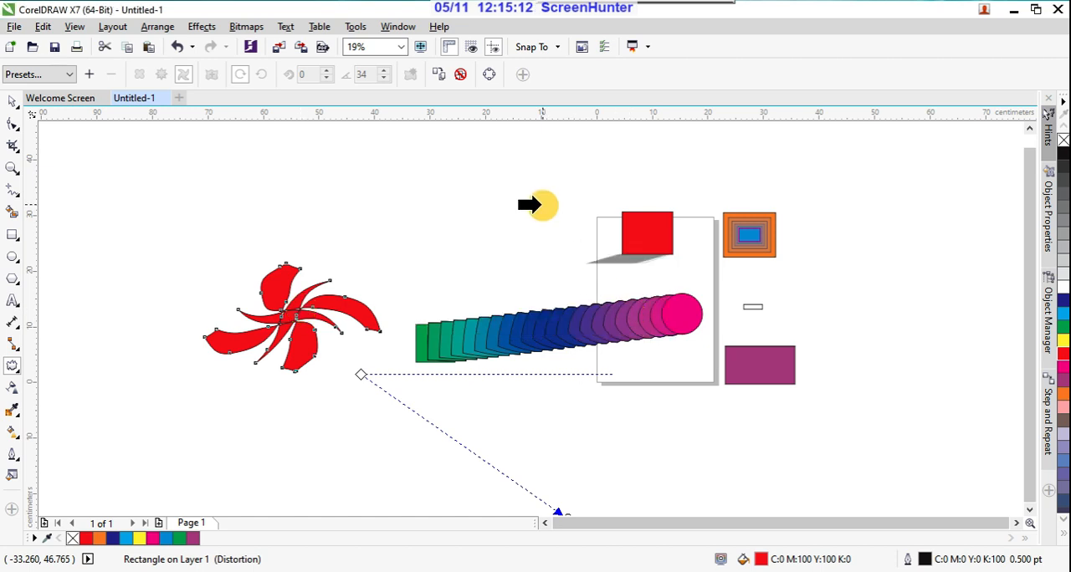
{"action": "left_click", "coordinate": [12, 102]}
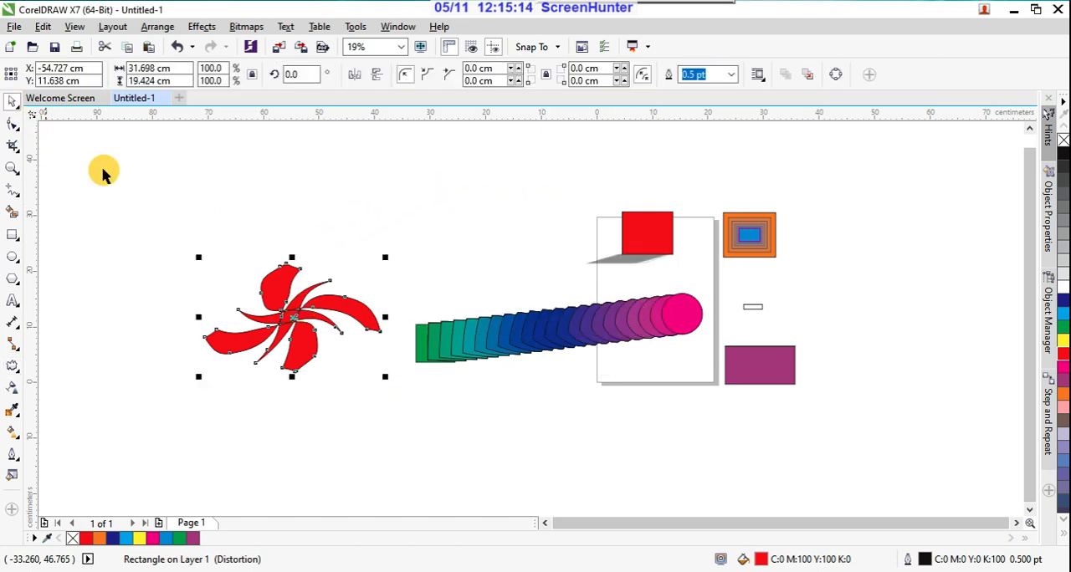
{"action": "left_click", "coordinate": [13, 367]}
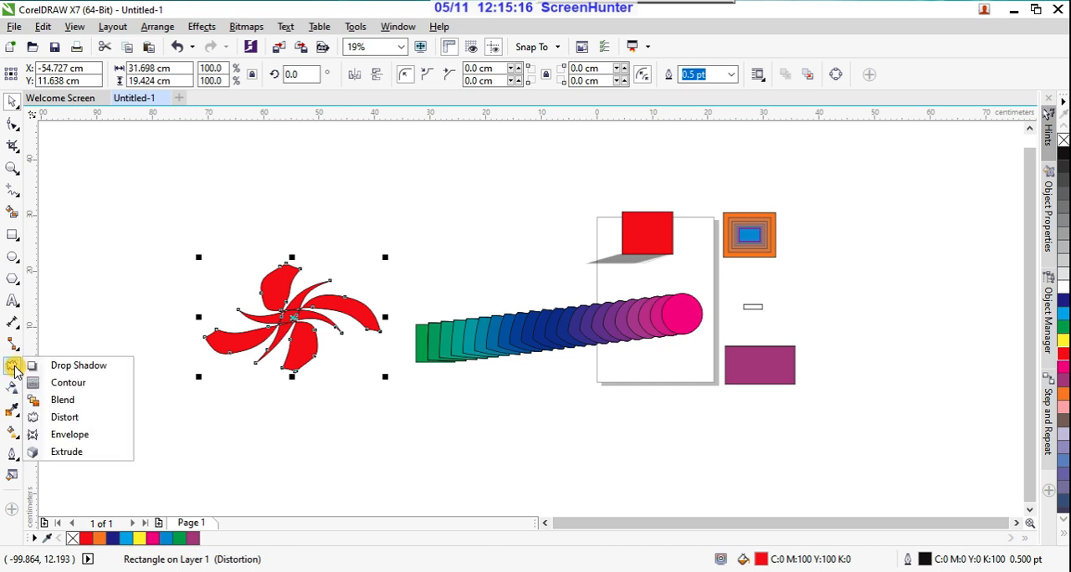
{"action": "left_click", "coordinate": [67, 417]}
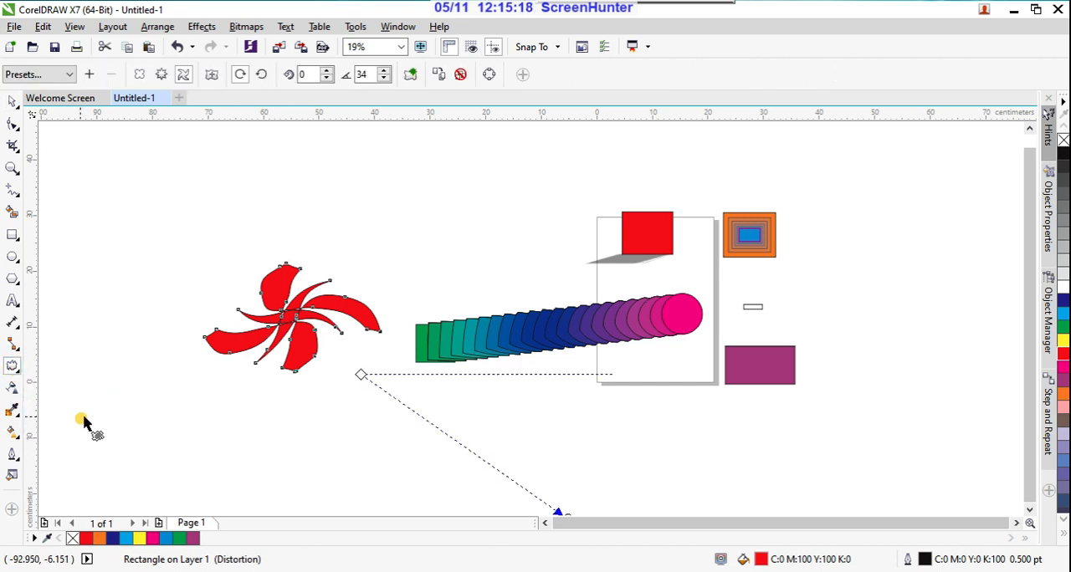
Step: Draw an ellipse about 13.3 × 12.8 cm above the blend and fill it with cyan
{"action": "left_click", "coordinate": [13, 257]}
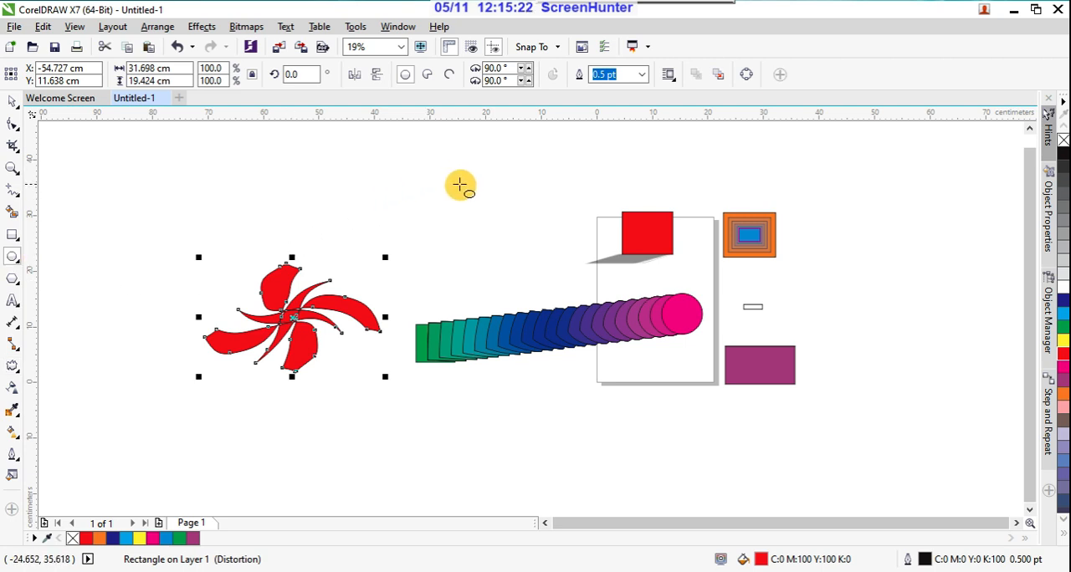
{"action": "left_click_drag", "start_coordinate": [460, 184], "coordinate": [535, 256]}
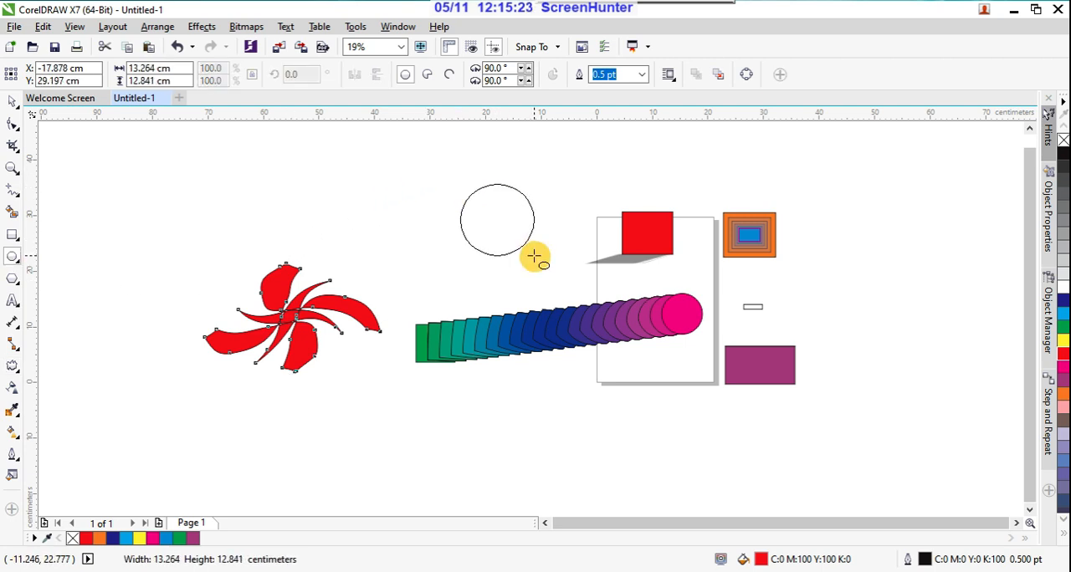
{"action": "left_click", "coordinate": [1063, 311]}
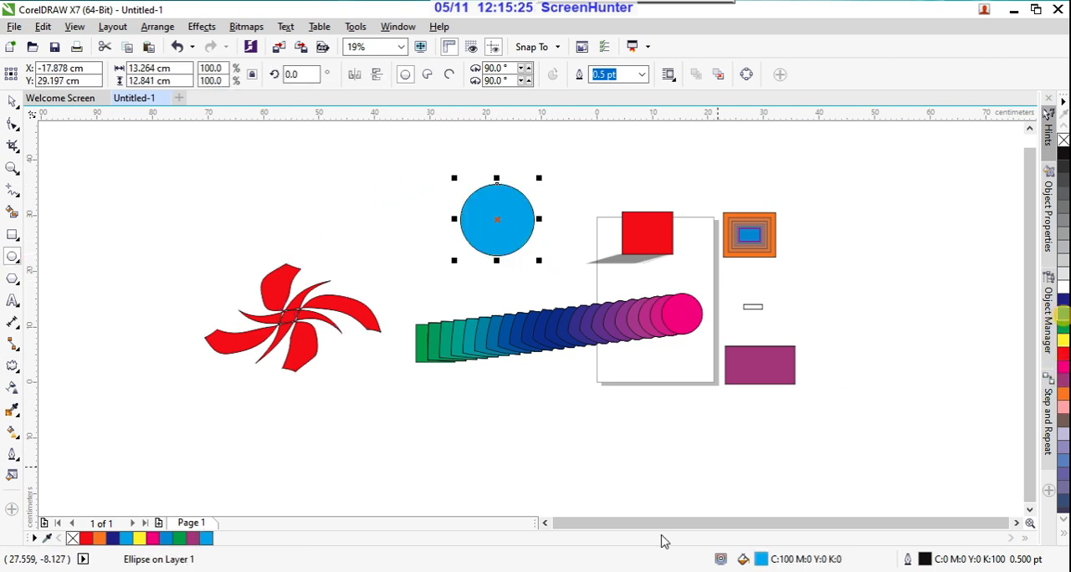
Step: Apply the Twister distortion preset to the cyan circle and move the twist's center point toward the circle's lower-right edge
{"action": "left_click", "coordinate": [13, 365]}
{"action": "left_click", "coordinate": [70, 74]}
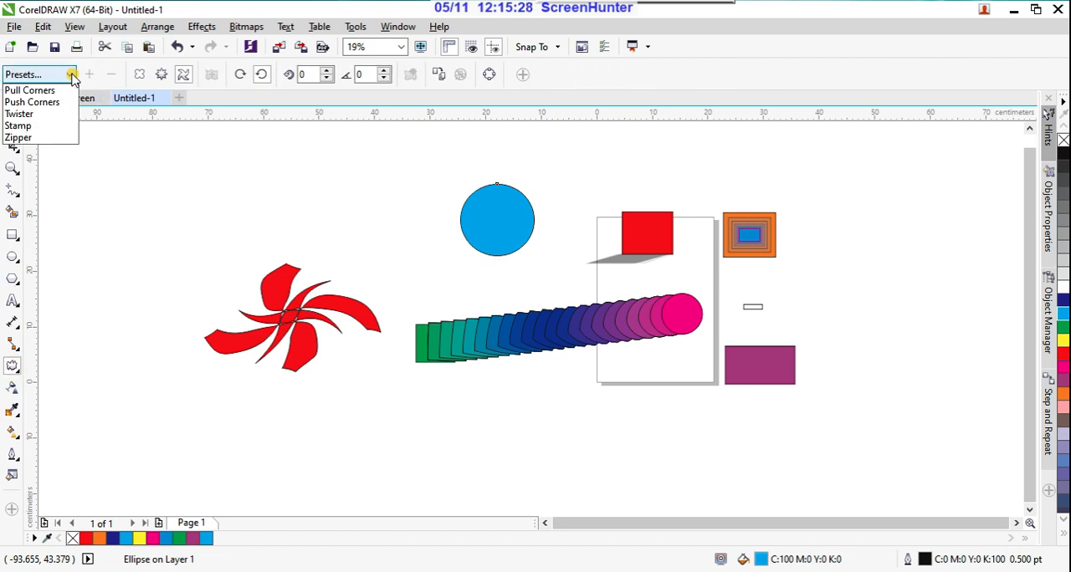
{"action": "left_click", "coordinate": [51, 120]}
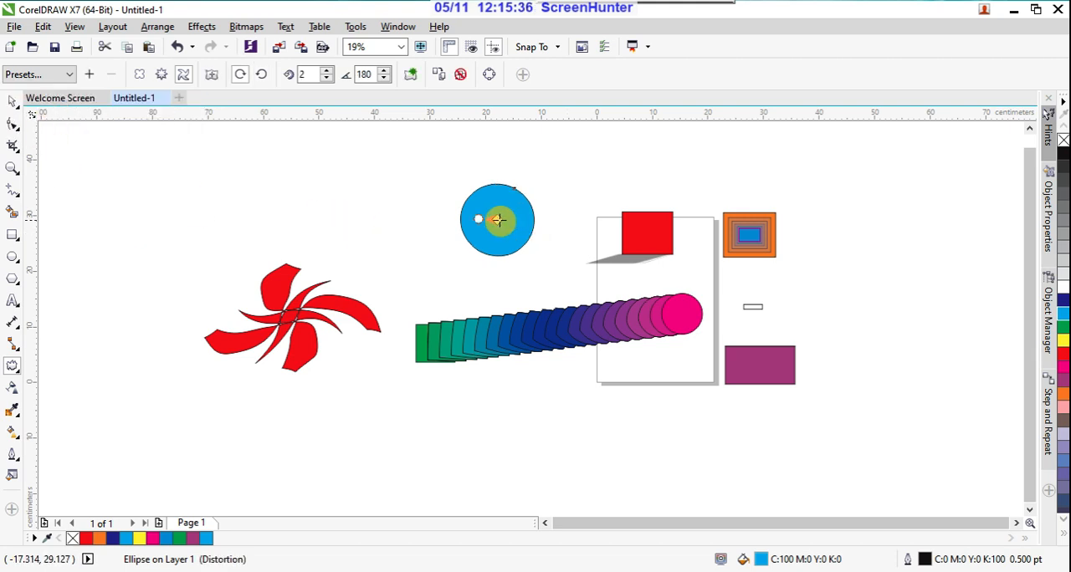
{"action": "left_click_drag", "start_coordinate": [501, 221], "coordinate": [523, 231]}
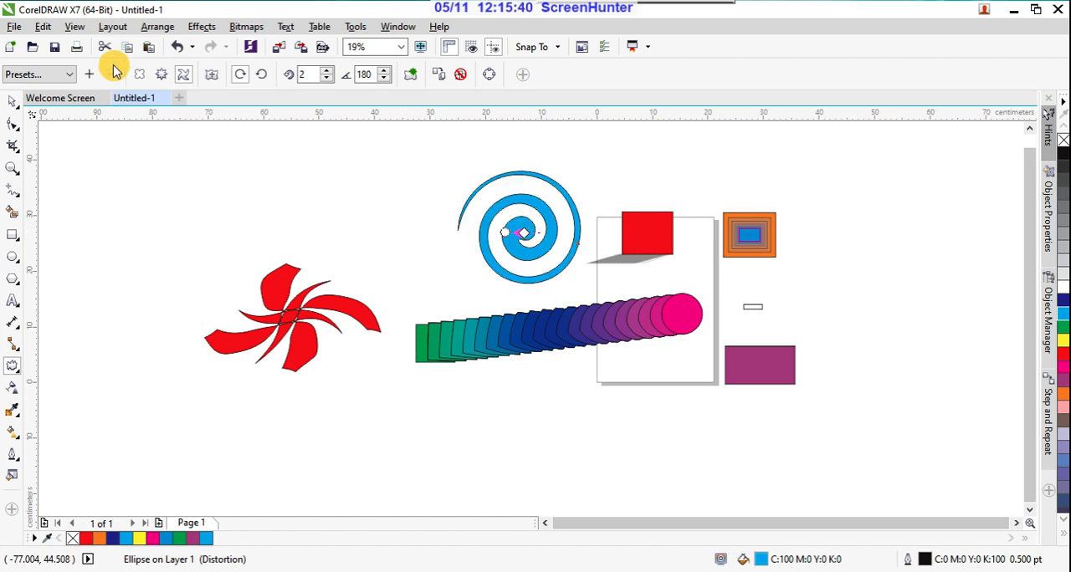
Step: Add a zipper distortion to the cyan spiral from near its center, with amplitude about 39 and frequency about 5
{"action": "left_click", "coordinate": [161, 76]}
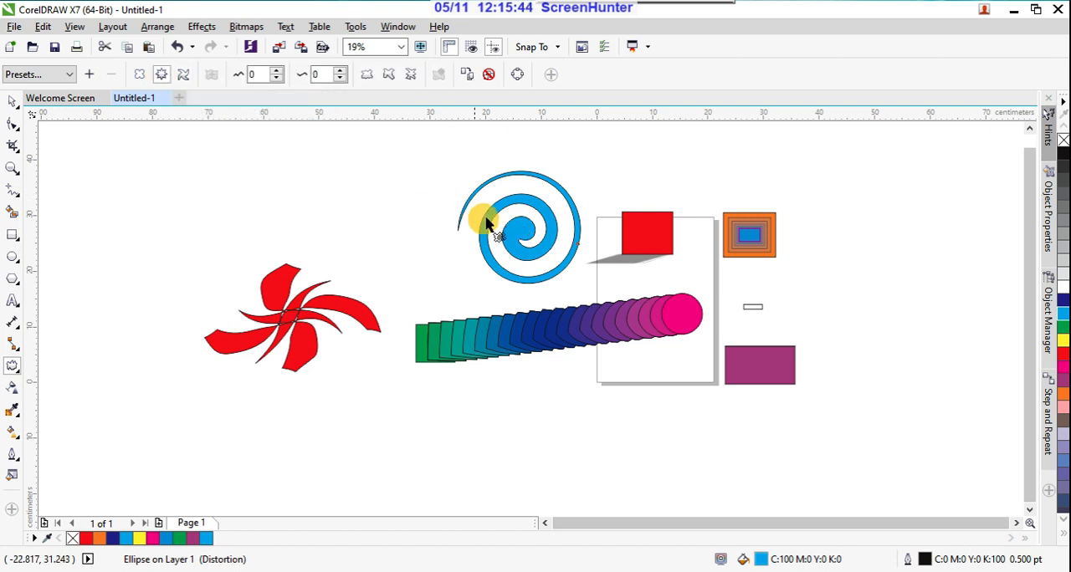
{"action": "left_click_drag", "start_coordinate": [522, 240], "coordinate": [295, 224]}
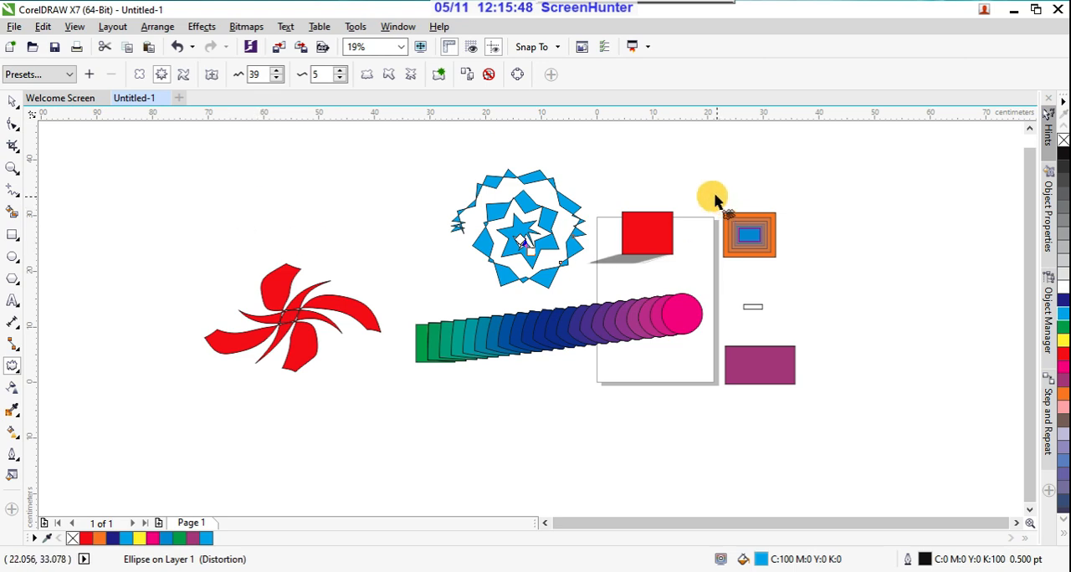
{"action": "scroll", "coordinate": [594, 209], "scroll_direction": "up", "scroll_amount": 2}
{"action": "scroll", "coordinate": [594, 207], "scroll_direction": "down", "scroll_amount": 2}
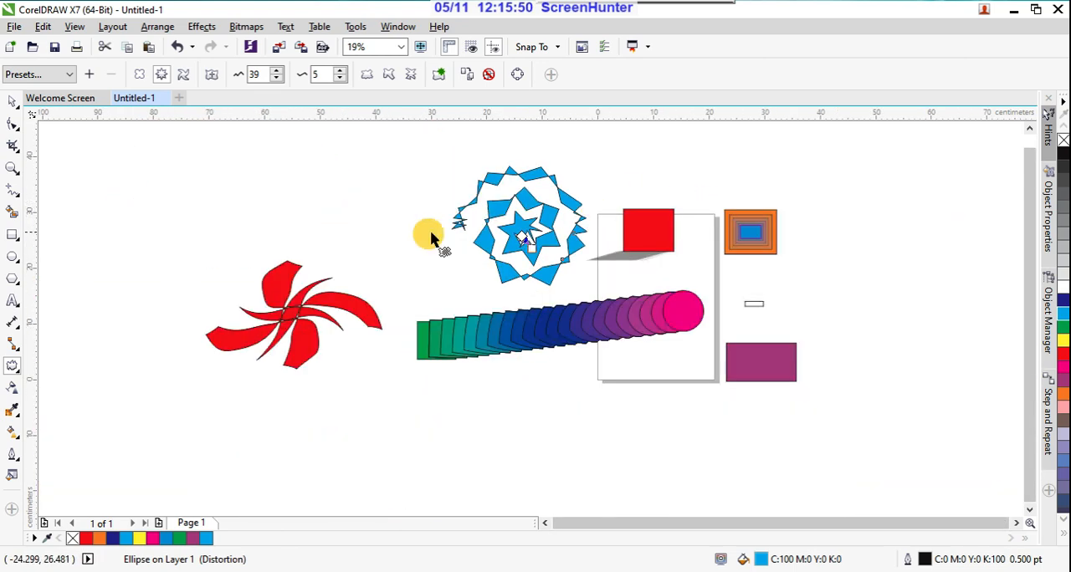
Step: Start editing an envelope on the distorted cyan shape with the Envelope tool
{"action": "left_click", "coordinate": [13, 368]}
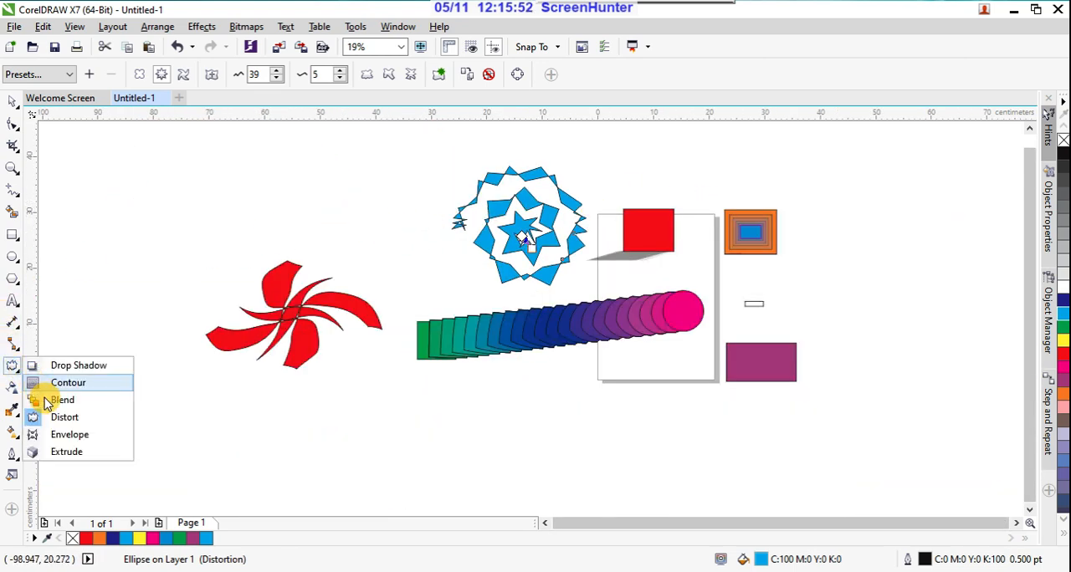
{"action": "left_click", "coordinate": [89, 436]}
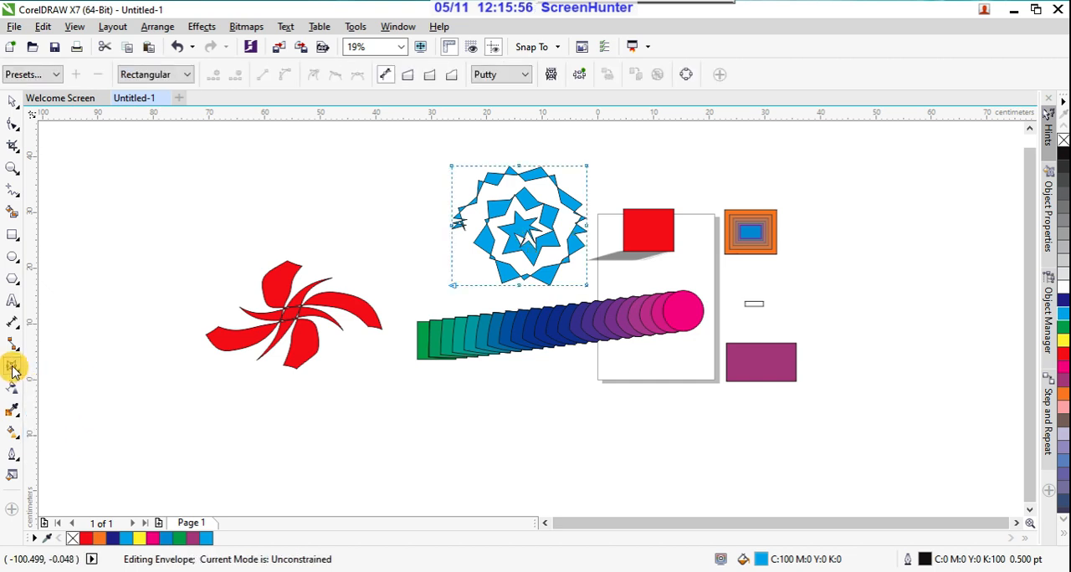
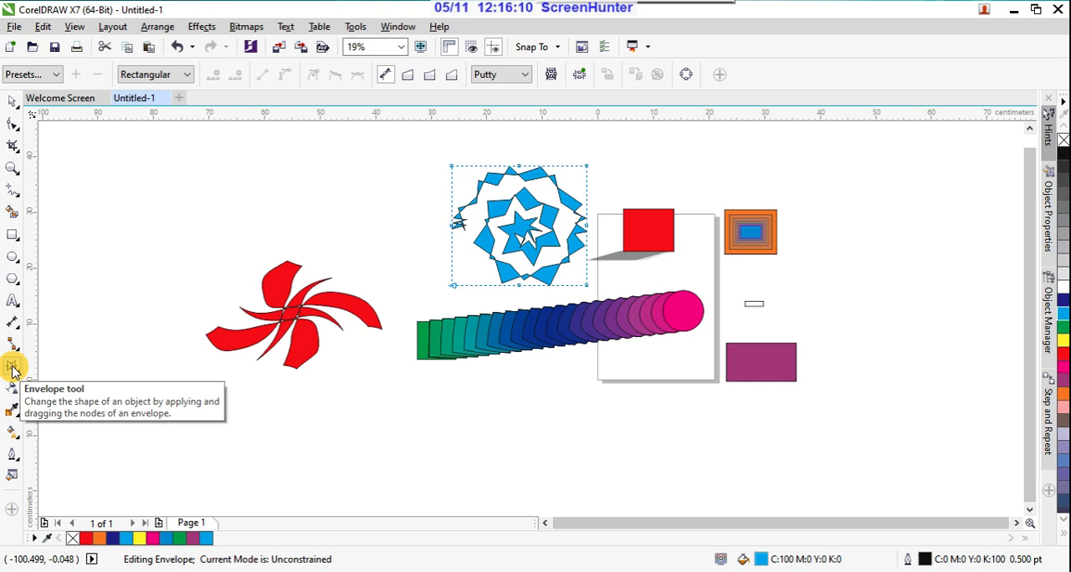
Step: Draw a rectangle about 22.6 × 11.6 cm below the green end of the blend and fill it with red
{"action": "left_click", "coordinate": [13, 235]}
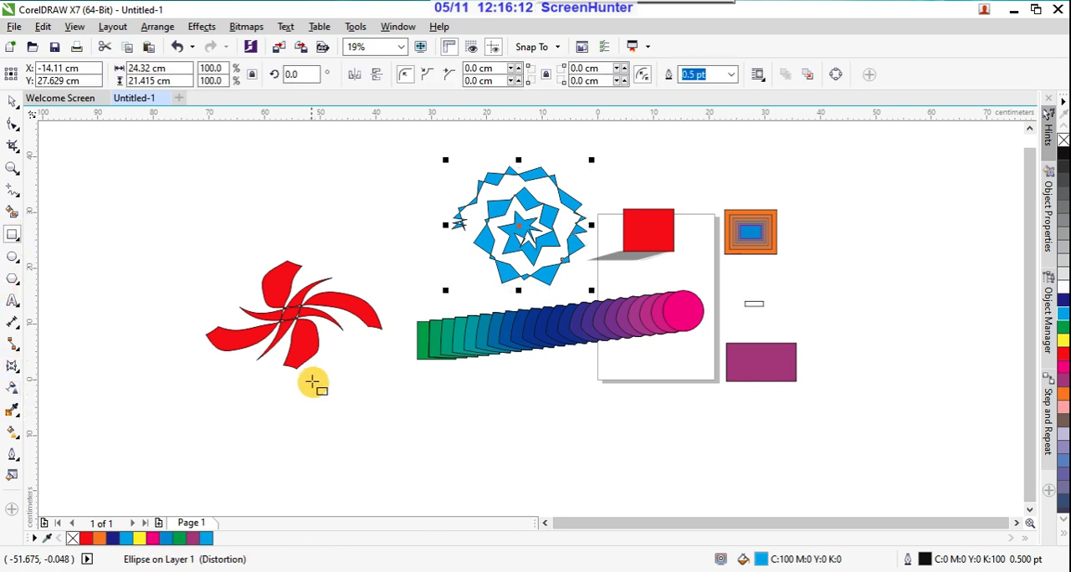
{"action": "left_click_drag", "start_coordinate": [337, 398], "coordinate": [463, 462]}
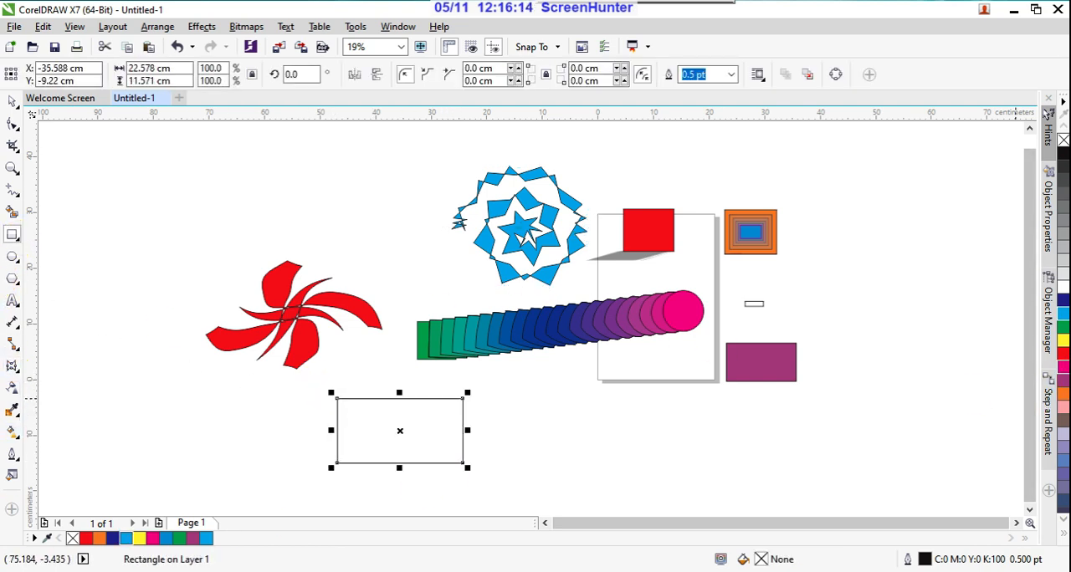
{"action": "left_click", "coordinate": [1061, 357]}
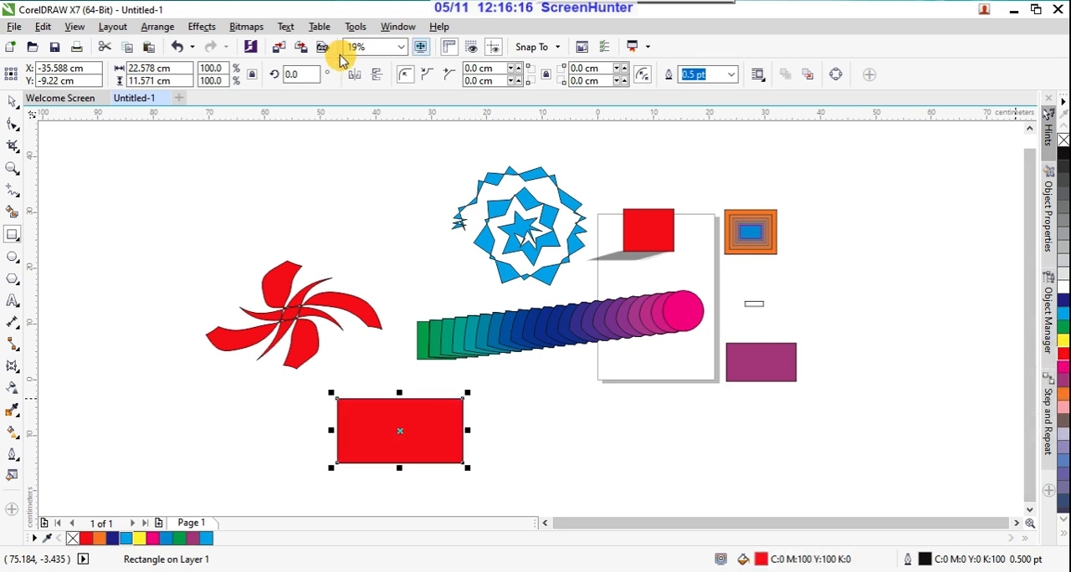
Step: Envelope the red rectangle, bulging its bottom, left and right edges outward and bending its top edge inward
{"action": "left_click", "coordinate": [15, 368]}
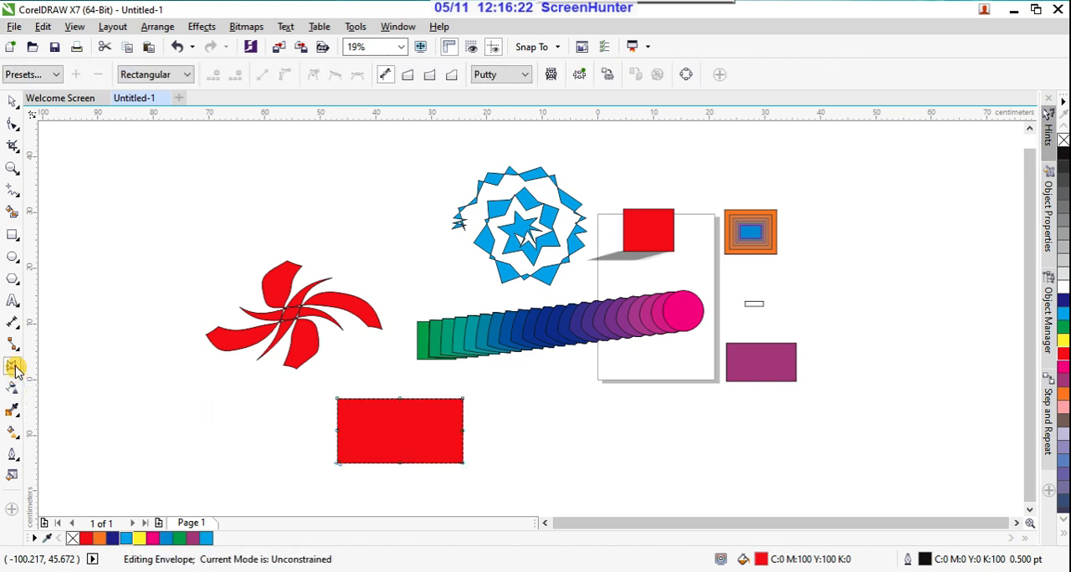
{"action": "left_click_drag", "start_coordinate": [400, 464], "coordinate": [407, 480]}
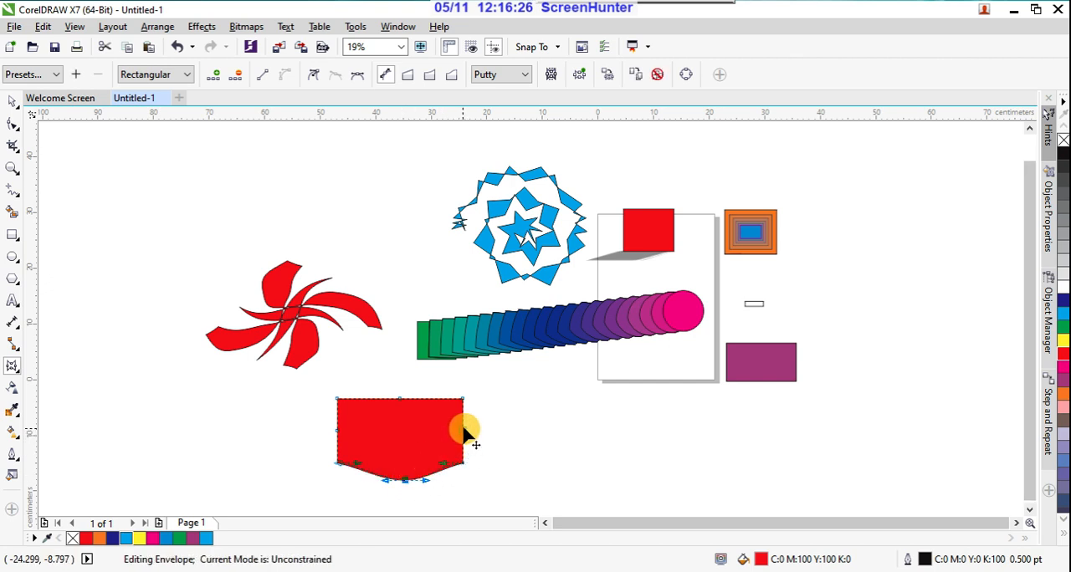
{"action": "left_click_drag", "start_coordinate": [464, 432], "coordinate": [400, 414]}
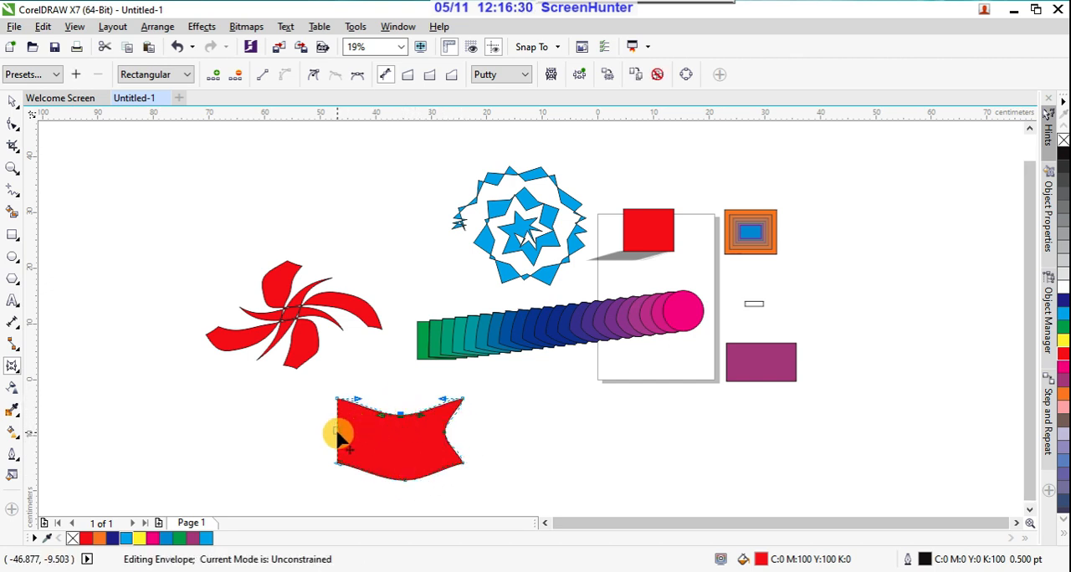
{"action": "left_click_drag", "start_coordinate": [337, 433], "coordinate": [323, 432]}
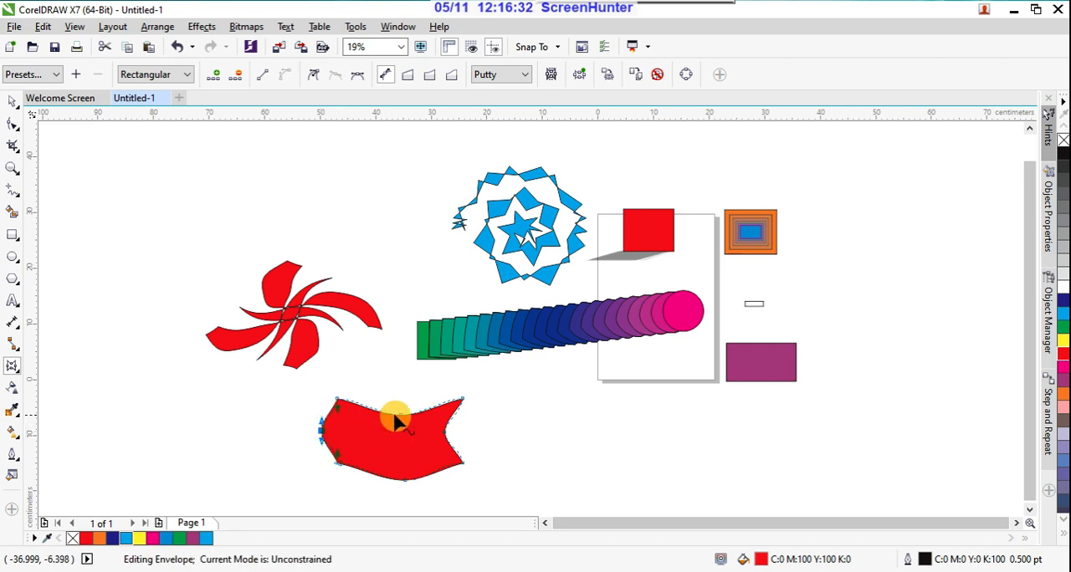
{"action": "left_click_drag", "start_coordinate": [445, 433], "coordinate": [467, 432]}
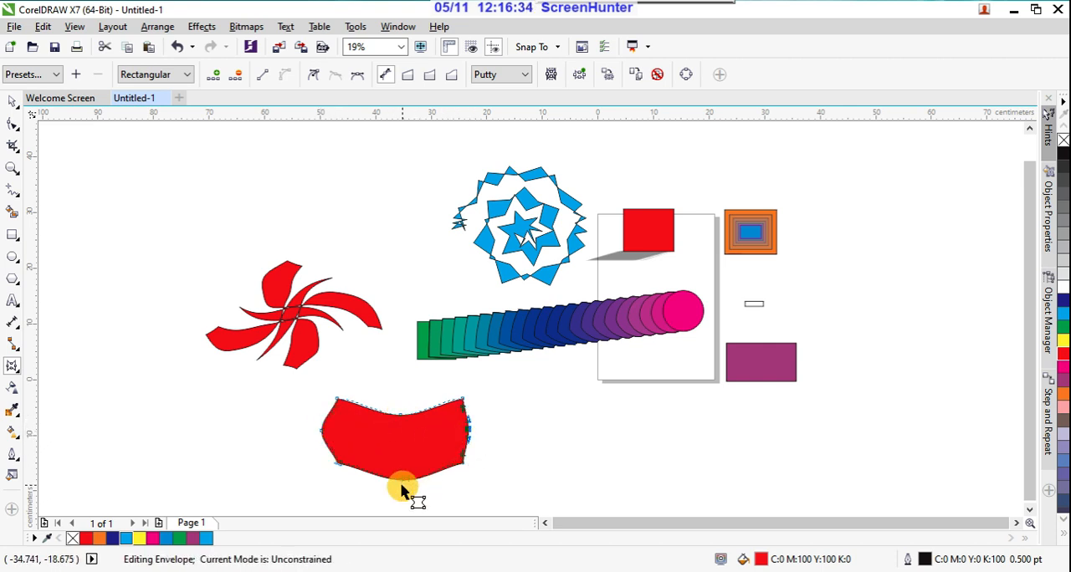
Step: Reshape the red shape's envelope with a deeper bottom bulge, raised top edge, straight left edge and both right corners pulled outward
{"action": "left_click_drag", "start_coordinate": [402, 485], "coordinate": [384, 493]}
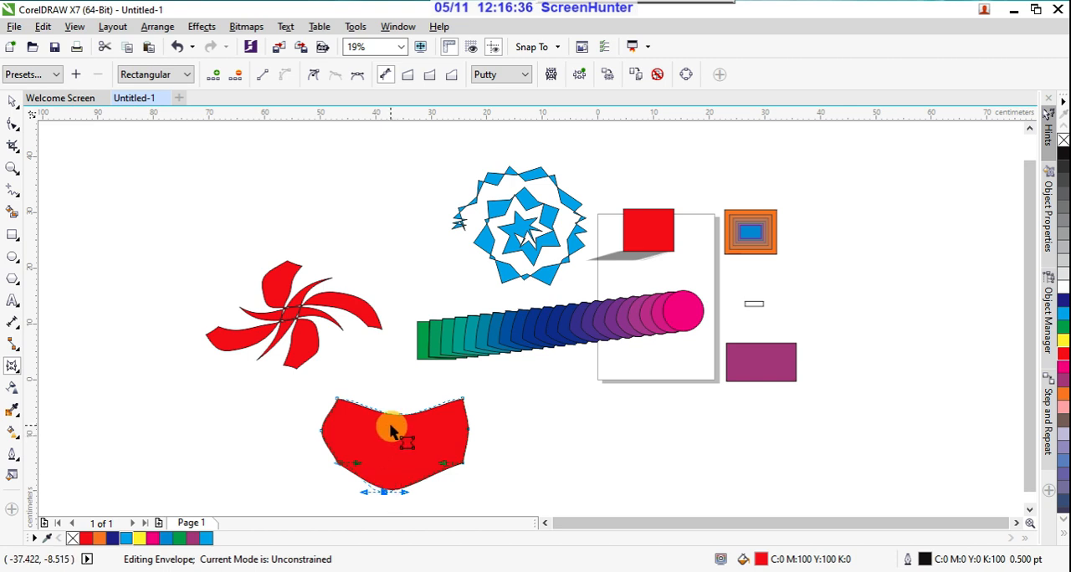
{"action": "left_click_drag", "start_coordinate": [399, 418], "coordinate": [396, 389]}
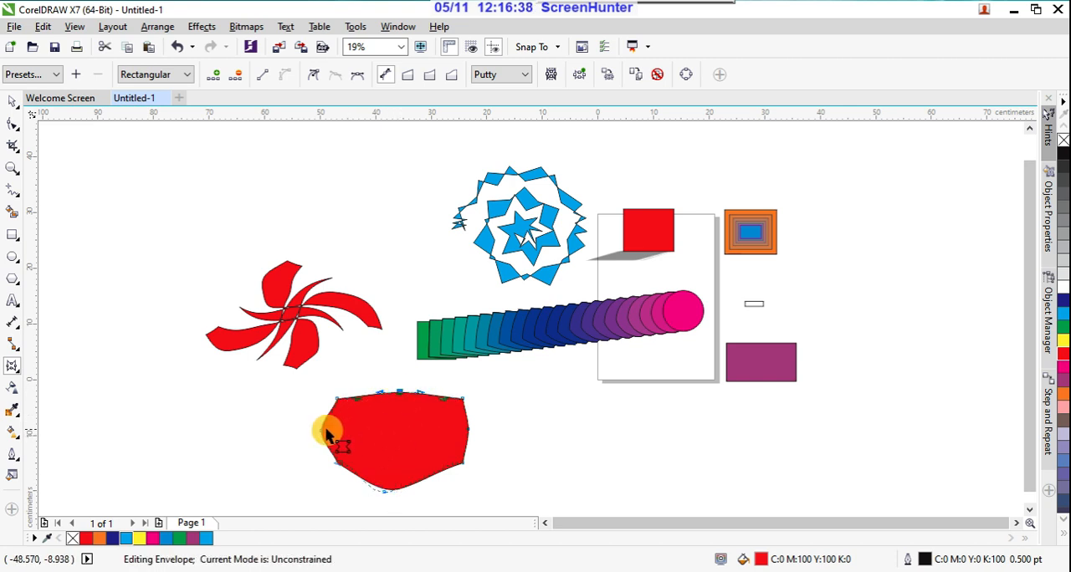
{"action": "mouse_move", "coordinate": [322, 435]}
{"action": "left_mouse_down"}
{"action": "mouse_move", "coordinate": [362, 437]}
{"action": "mouse_move", "coordinate": [337, 431]}
{"action": "left_mouse_up"}
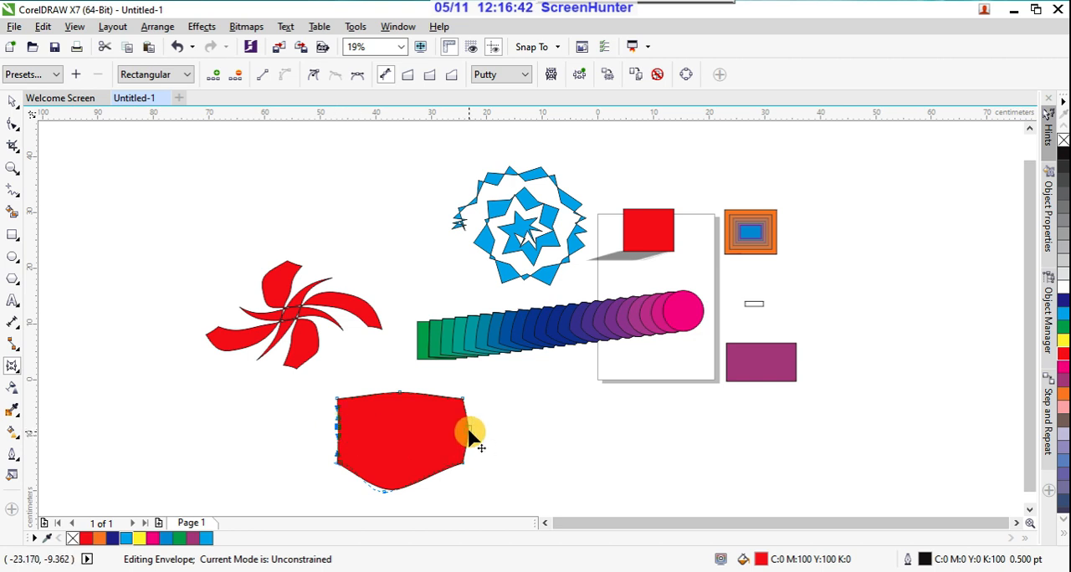
{"action": "left_click_drag", "start_coordinate": [462, 401], "coordinate": [493, 390]}
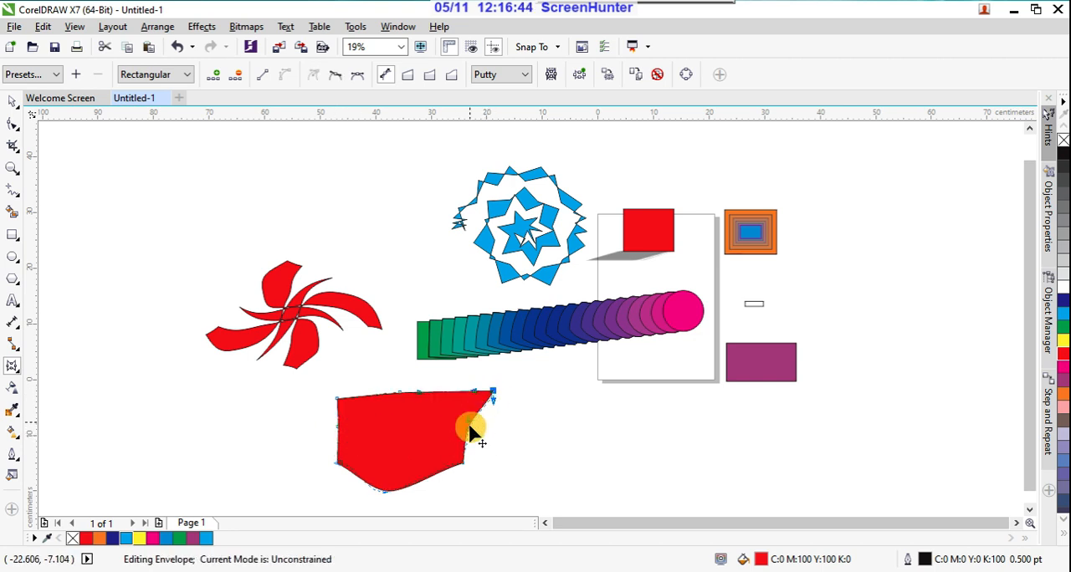
{"action": "left_click_drag", "start_coordinate": [465, 464], "coordinate": [493, 466]}
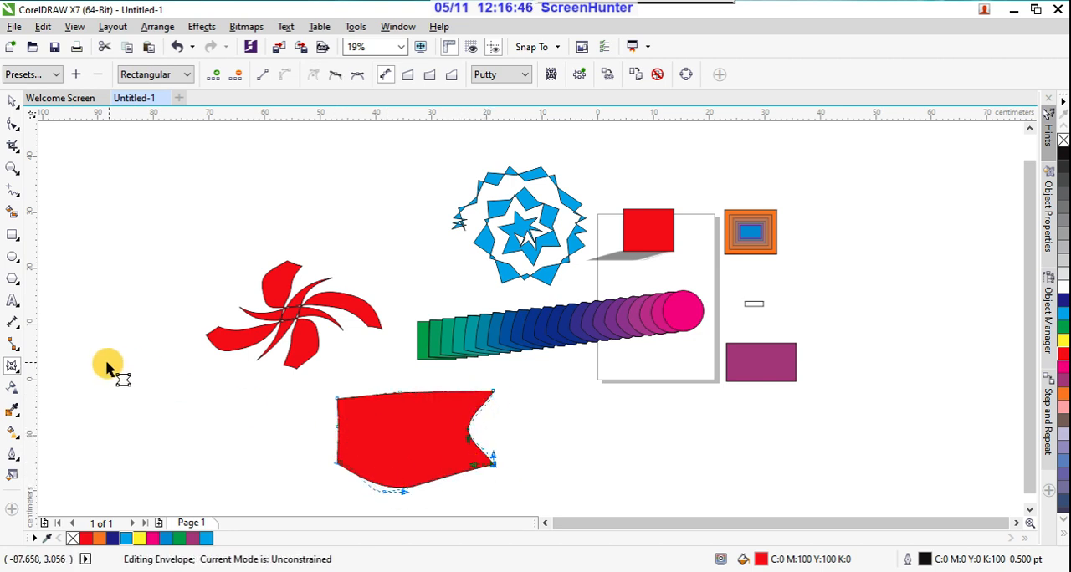
Step: Draw a rectangle about 15 × 12.3 cm below the page and fill it with blue (C:60 M:40 Y:0 K:0)
{"action": "left_click", "coordinate": [19, 373]}
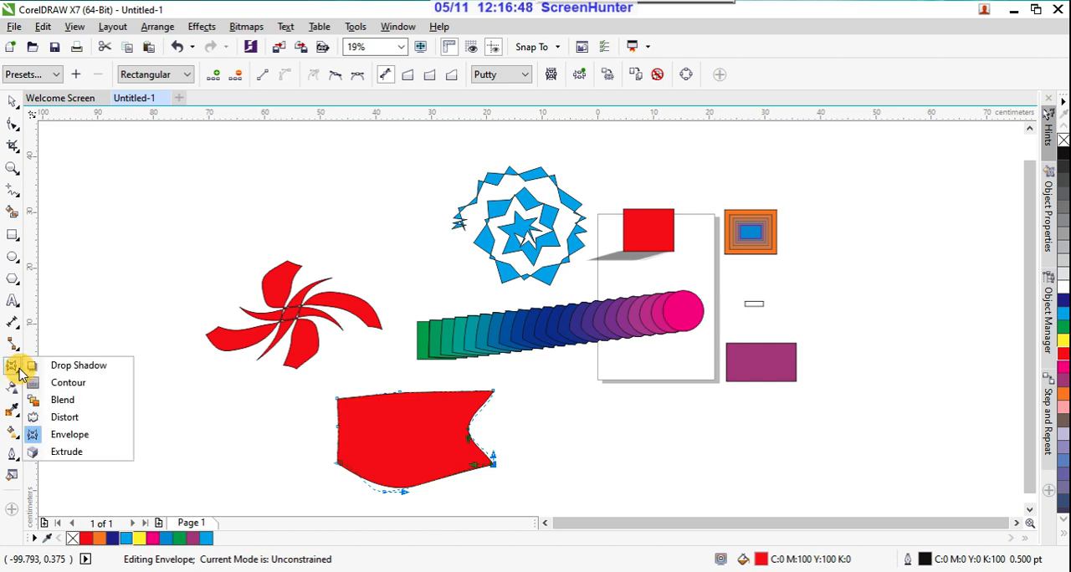
{"action": "left_click", "coordinate": [67, 451]}
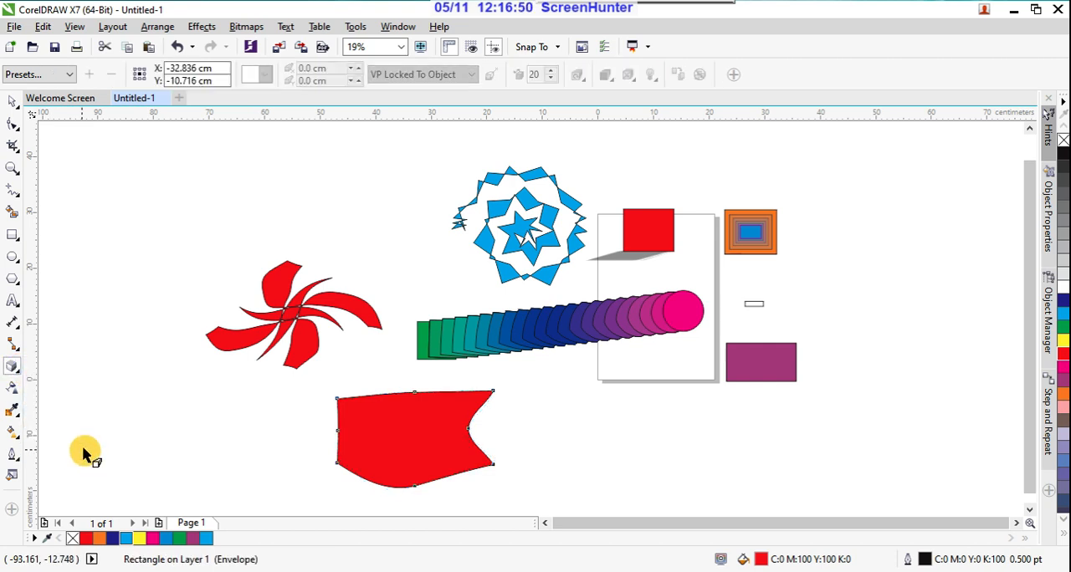
{"action": "scroll", "coordinate": [346, 360], "scroll_direction": "down", "scroll_amount": 1}
{"action": "scroll", "coordinate": [529, 431], "scroll_direction": "up", "scroll_amount": 1}
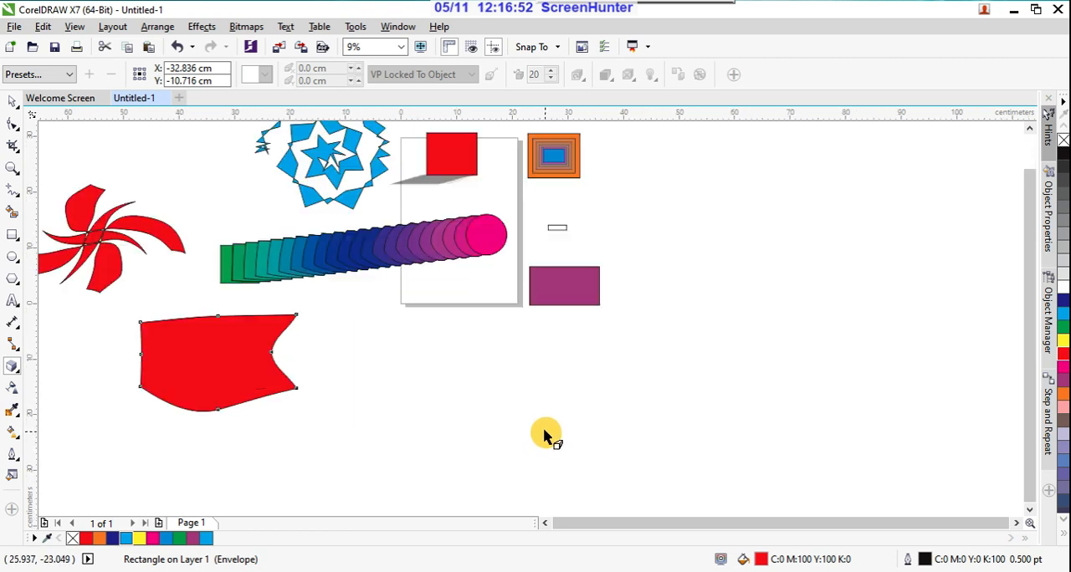
{"action": "left_click", "coordinate": [14, 237]}
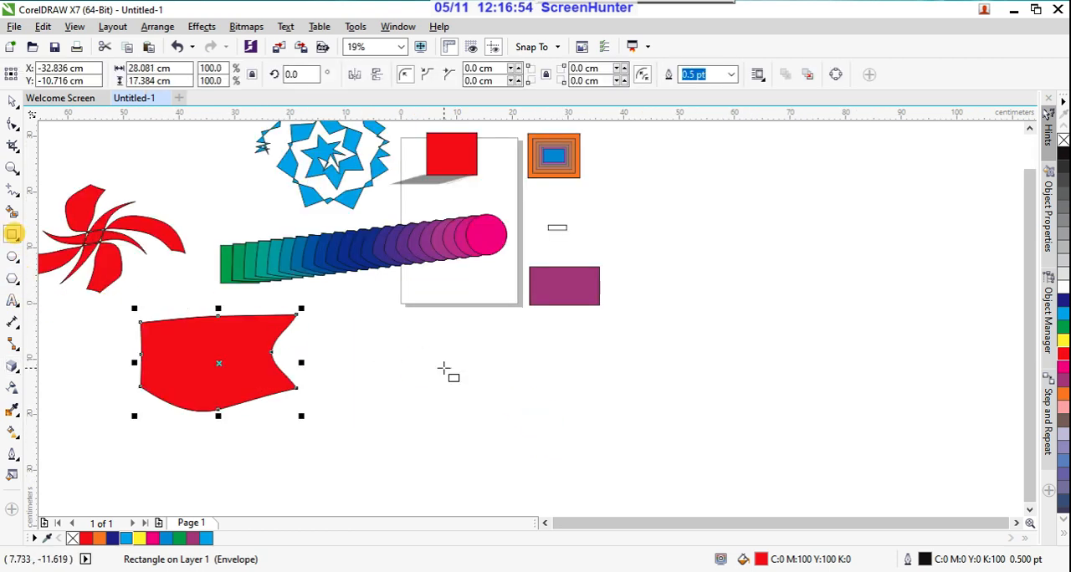
{"action": "left_click_drag", "start_coordinate": [430, 341], "coordinate": [513, 410]}
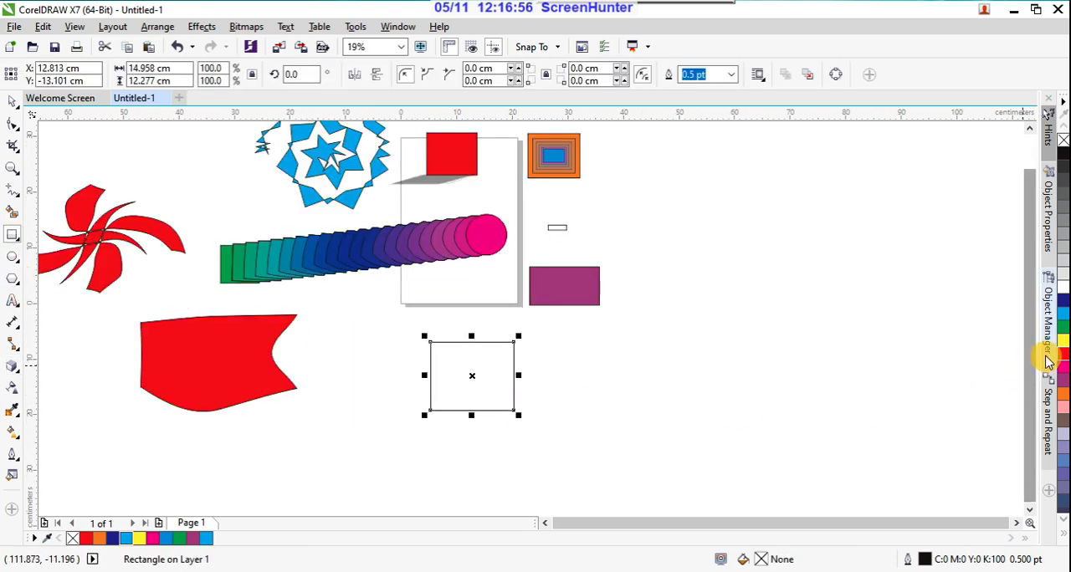
{"action": "left_click", "coordinate": [1059, 451]}
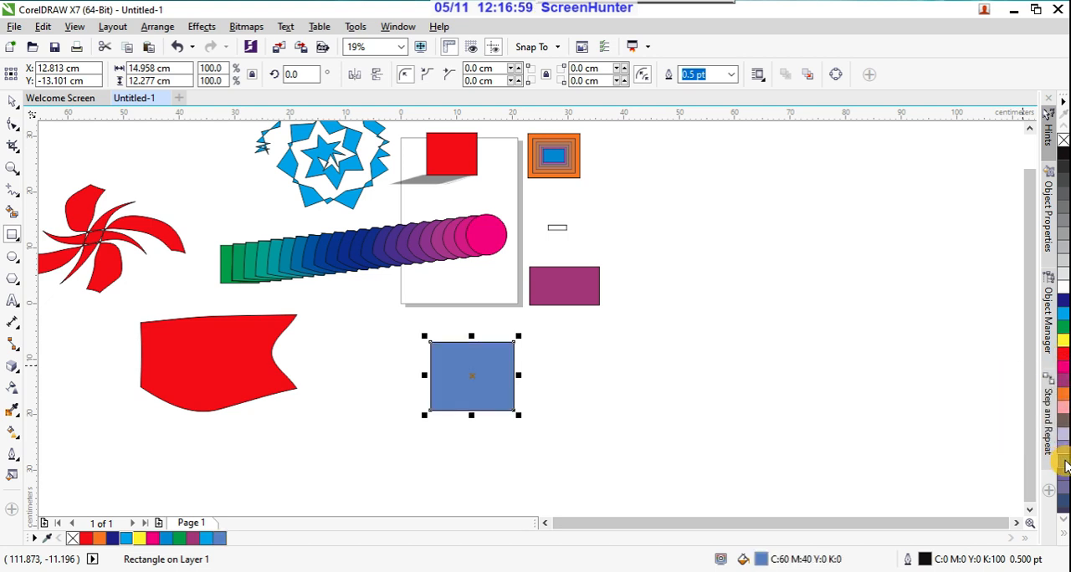
Step: Extrude the blue rectangle toward the upper right, vanishing point about 58 cm across and 32.7 cm up, and lock that point to the page
{"action": "left_click", "coordinate": [13, 369]}
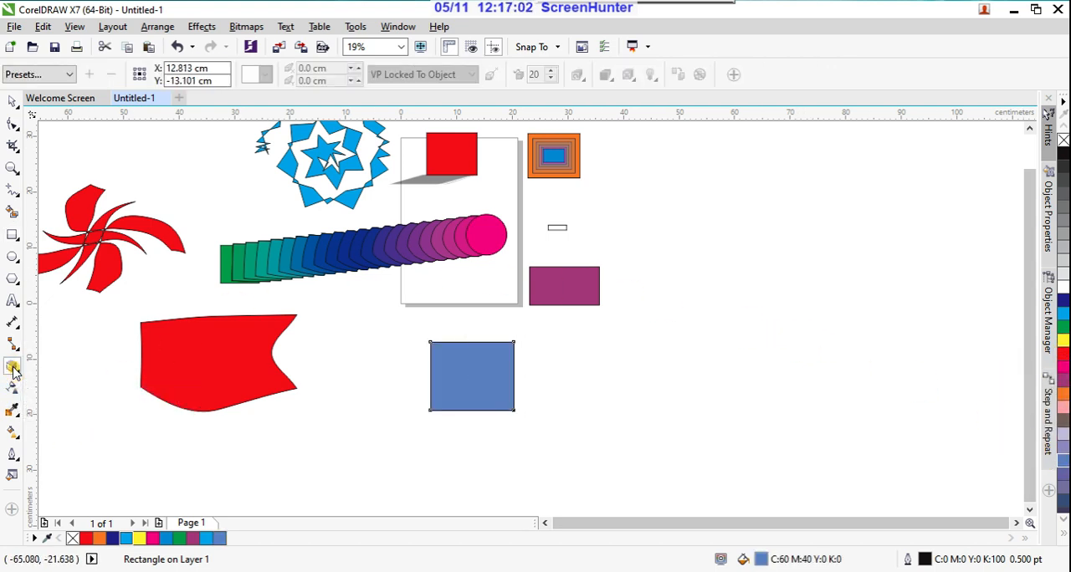
{"action": "left_click", "coordinate": [72, 75]}
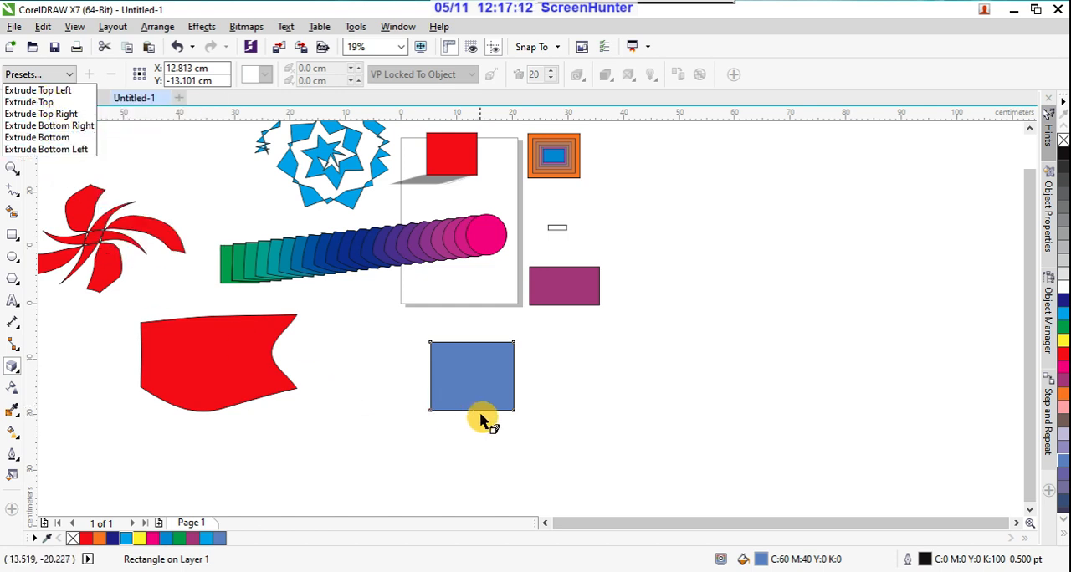
{"action": "left_click", "coordinate": [527, 422]}
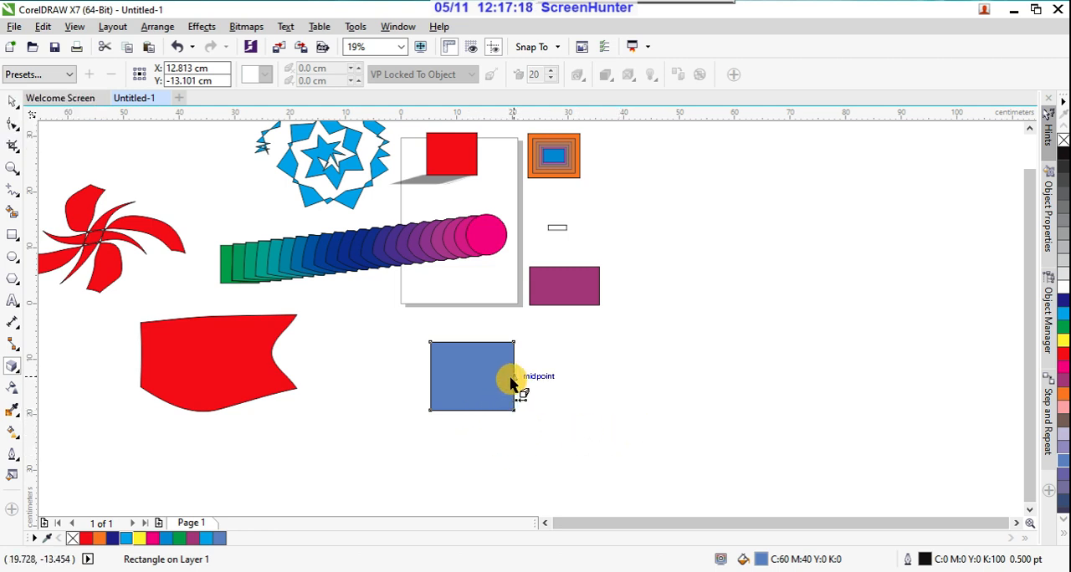
{"action": "left_click_drag", "start_coordinate": [513, 382], "coordinate": [782, 201]}
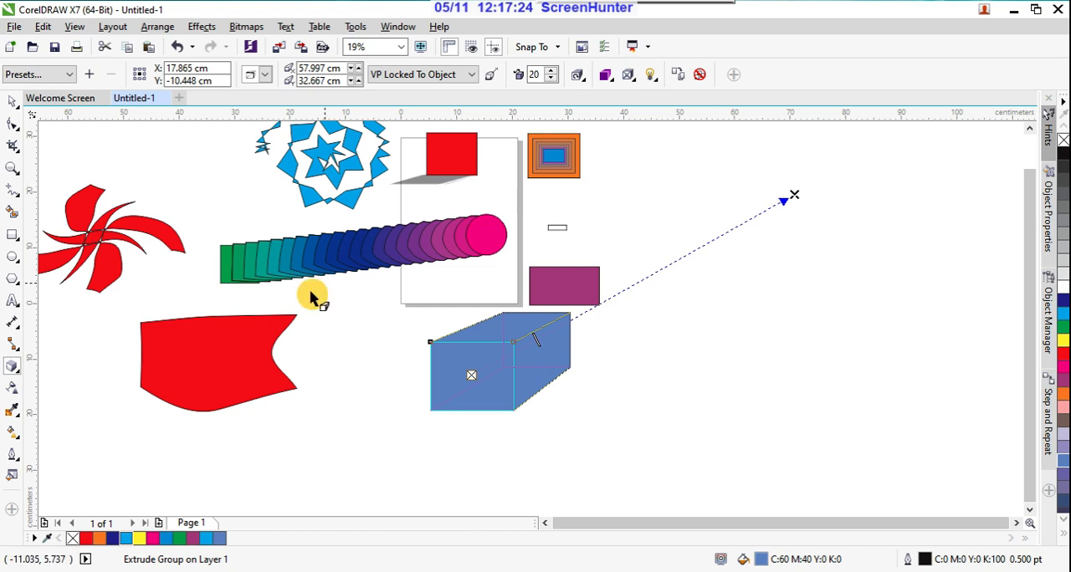
{"action": "left_click", "coordinate": [474, 77]}
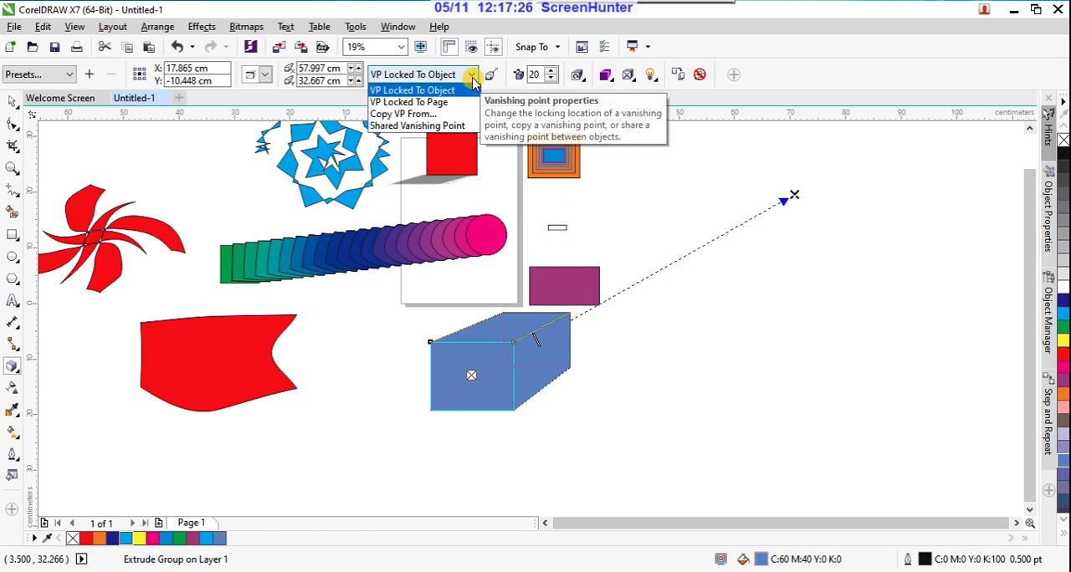
{"action": "left_click", "coordinate": [452, 102]}
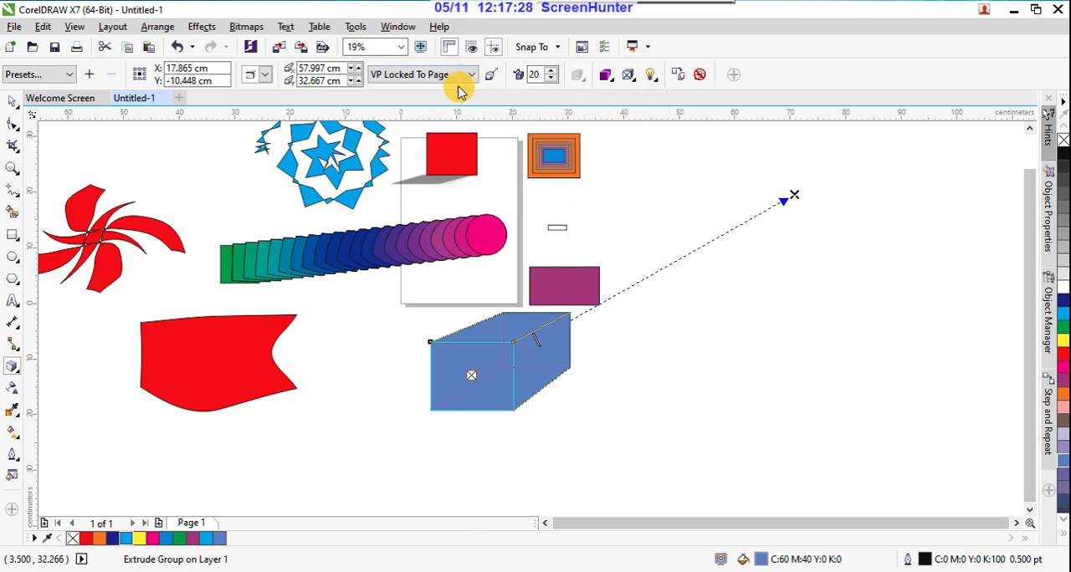
Step: Try to give the blue extrusion a shared vanishing point
{"action": "left_click", "coordinate": [471, 74]}
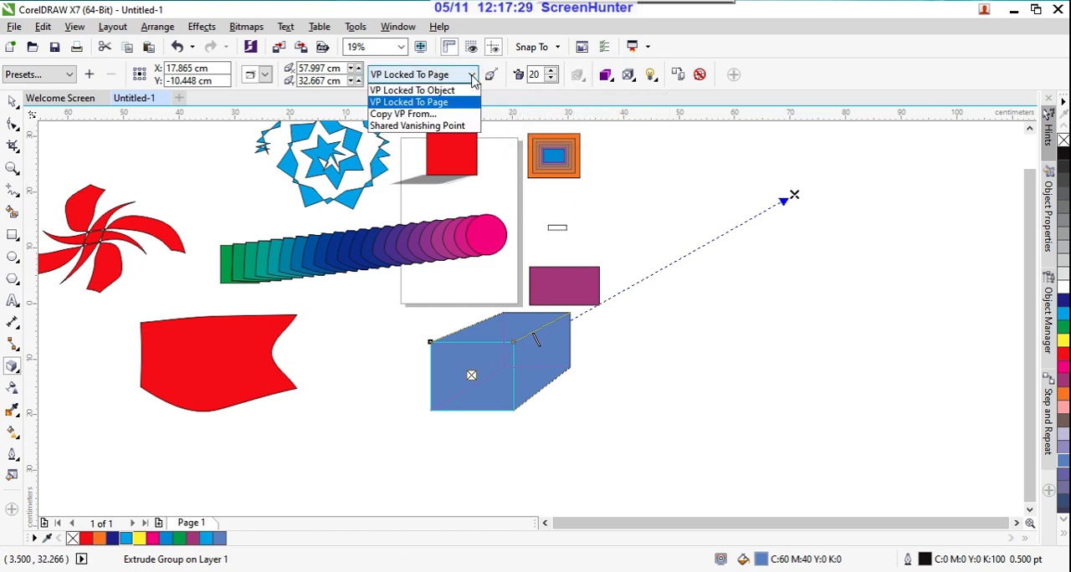
{"action": "left_click", "coordinate": [445, 127]}
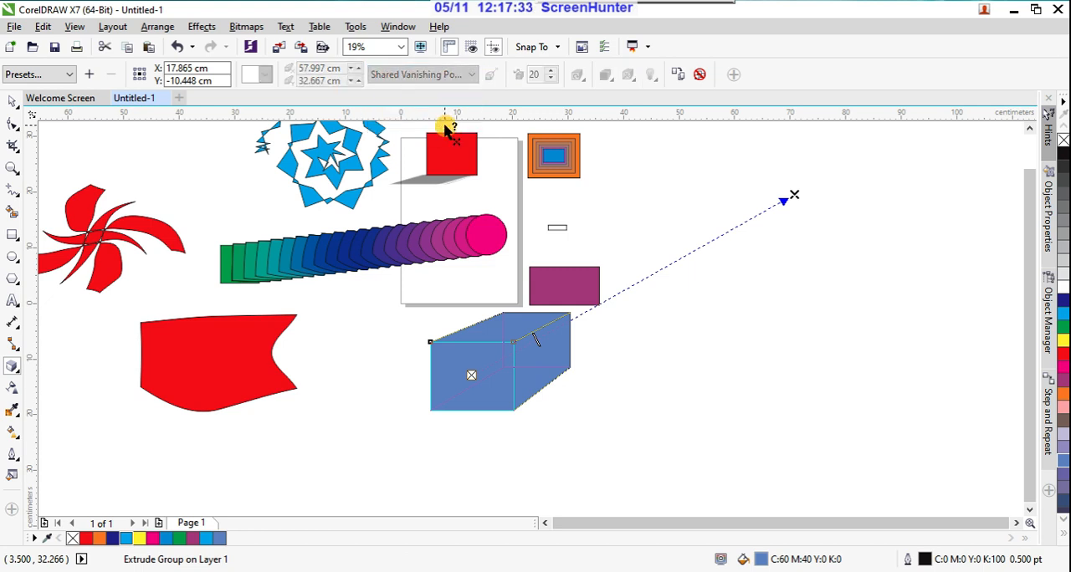
{"action": "left_click", "coordinate": [776, 193]}
{"action": "left_click", "coordinate": [534, 319]}
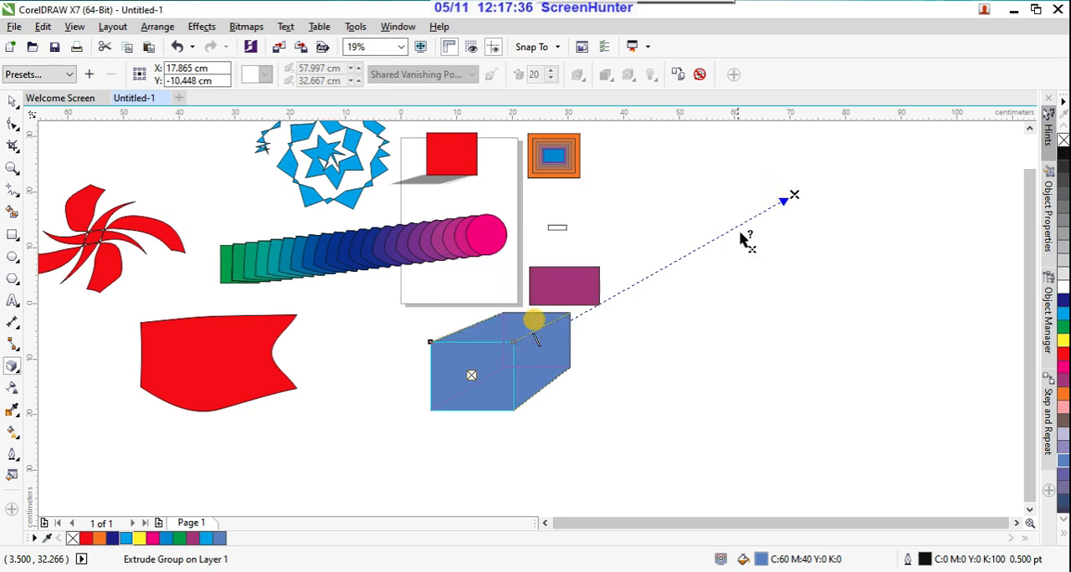
{"action": "left_click", "coordinate": [795, 197]}
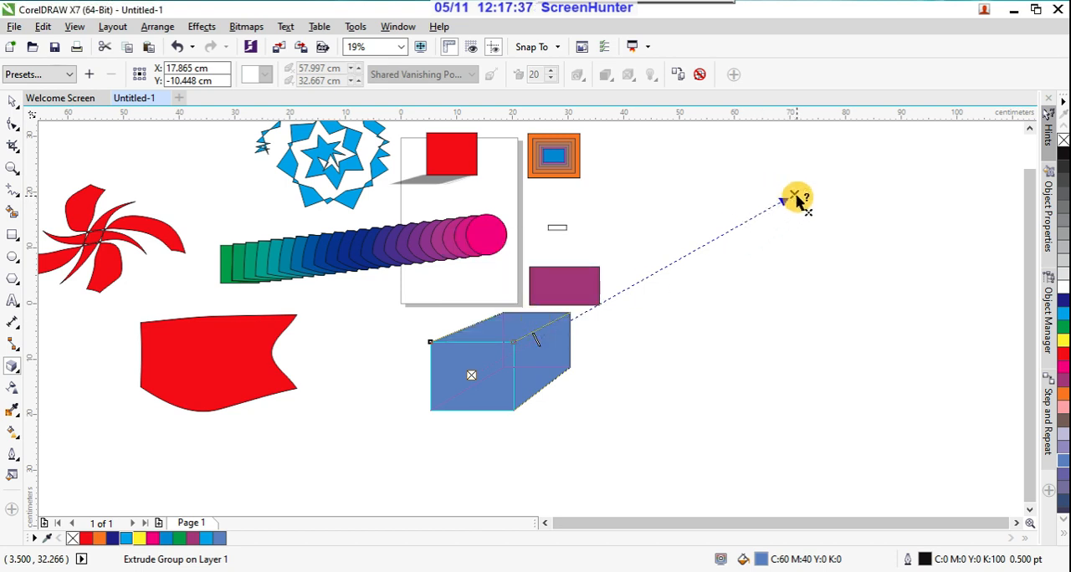
{"action": "left_click", "coordinate": [680, 191]}
{"action": "left_click", "coordinate": [584, 321]}
{"action": "left_click", "coordinate": [473, 378]}
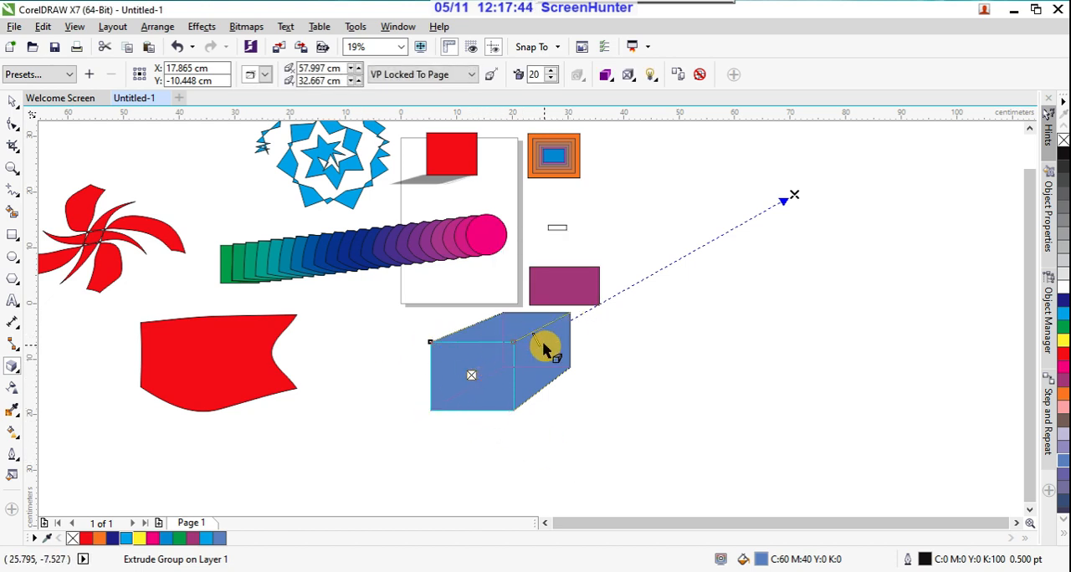
Step: Lengthen the blue box's extrusion to a depth of about 81 and color its sides with a solid brighter blue
{"action": "left_click_drag", "start_coordinate": [537, 342], "coordinate": [736, 231]}
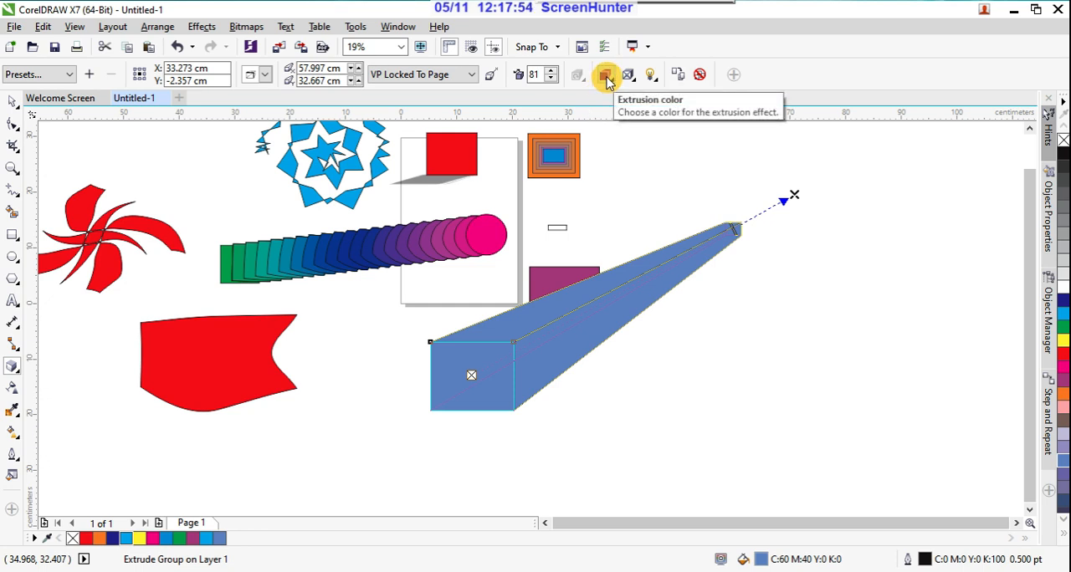
{"action": "left_click", "coordinate": [606, 75]}
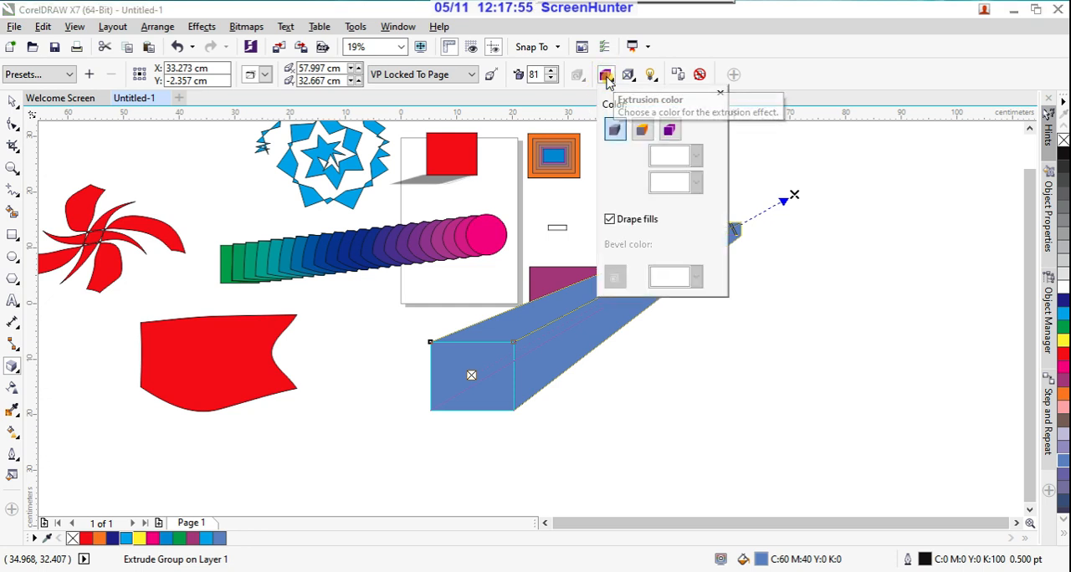
{"action": "left_click", "coordinate": [642, 131]}
{"action": "left_click", "coordinate": [697, 157]}
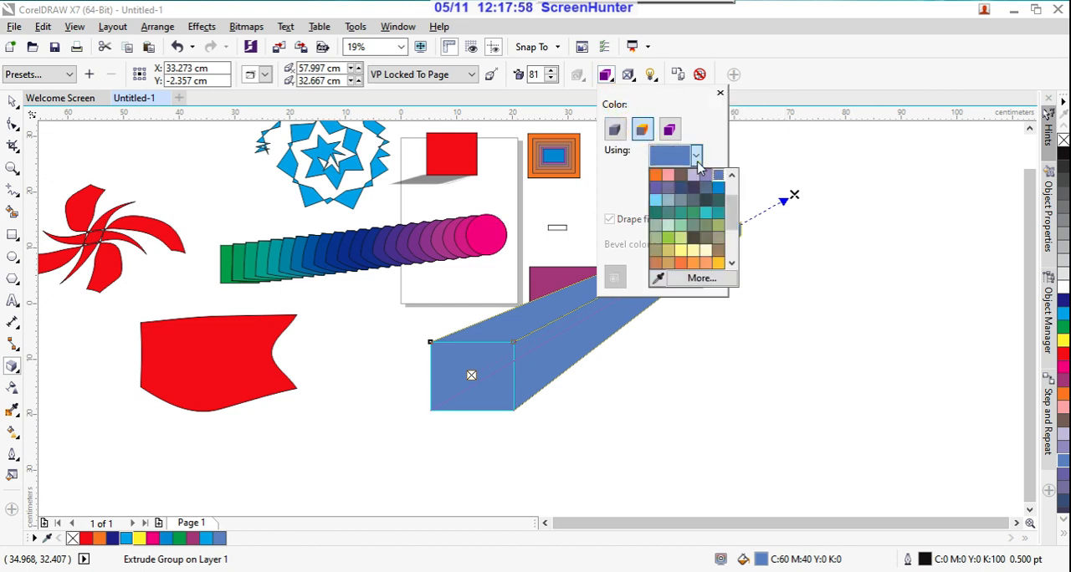
{"action": "left_click", "coordinate": [717, 192]}
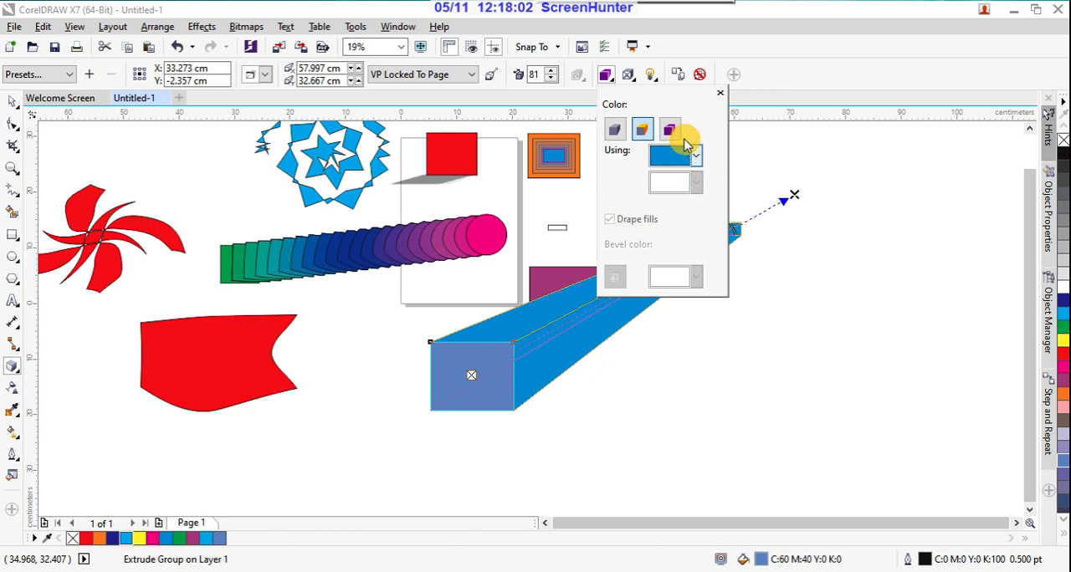
Step: Bevel the front of the blue extrusion with a depth of about 0.053 cm and an angle of about 89°
{"action": "left_click", "coordinate": [629, 76]}
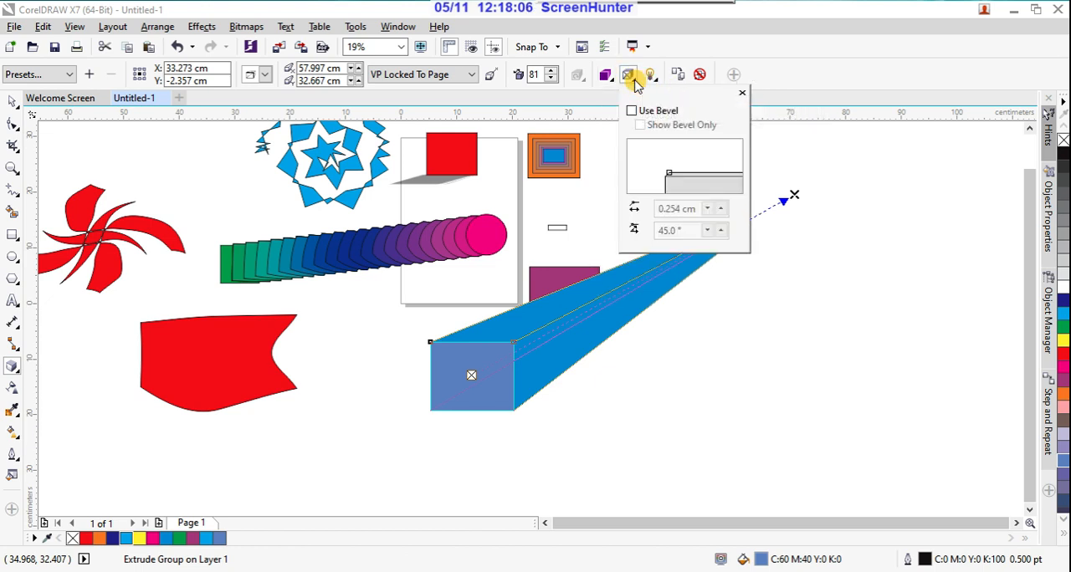
{"action": "left_click", "coordinate": [632, 112]}
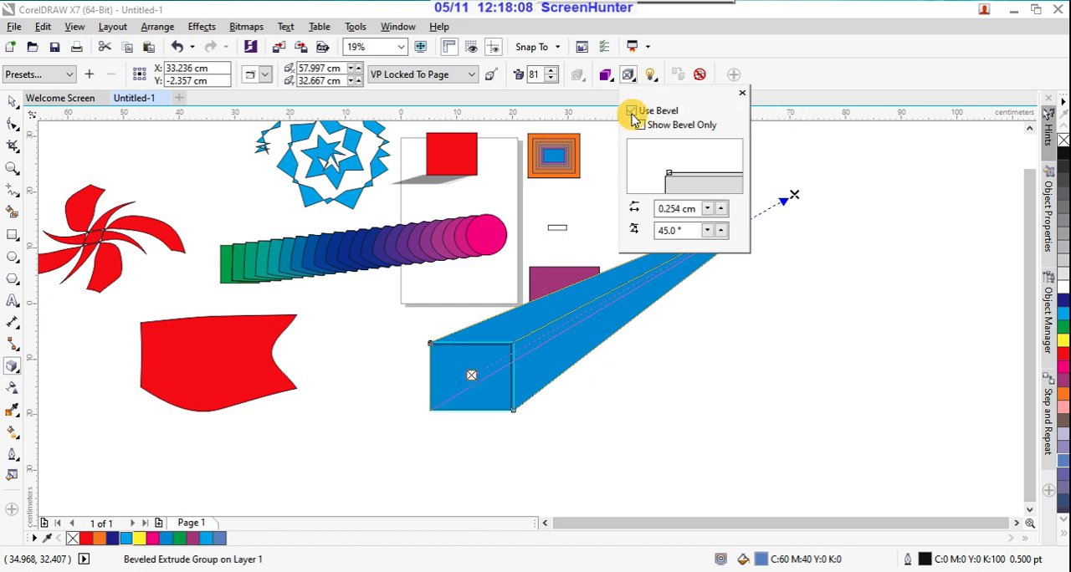
{"action": "left_click_drag", "start_coordinate": [670, 174], "coordinate": [718, 177]}
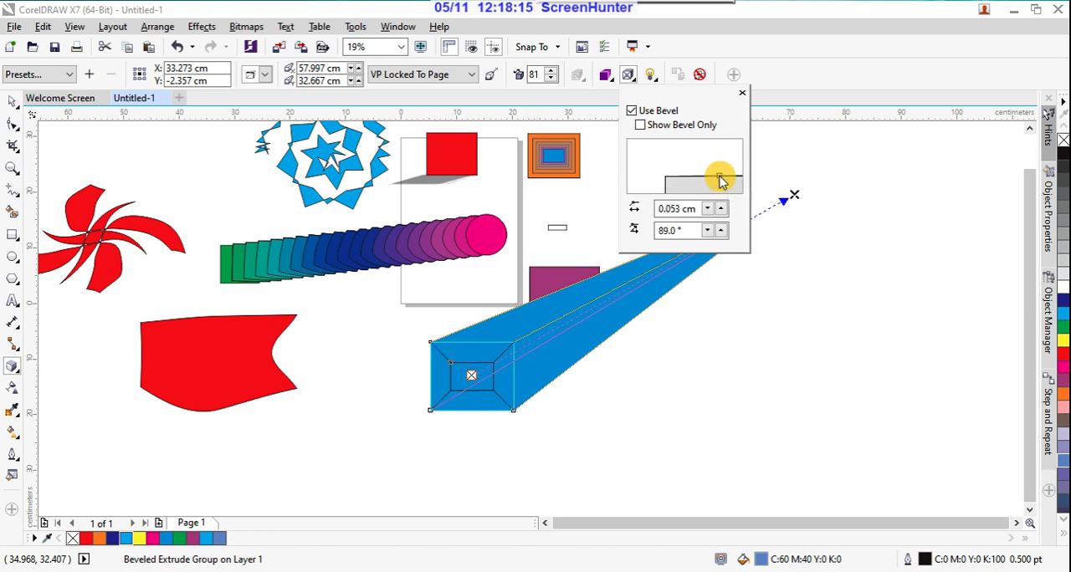
Step: Light the blue extrusion with light 1 at intensity 100 and move the light to the middle of the lighting cube's left side
{"action": "left_click", "coordinate": [652, 79]}
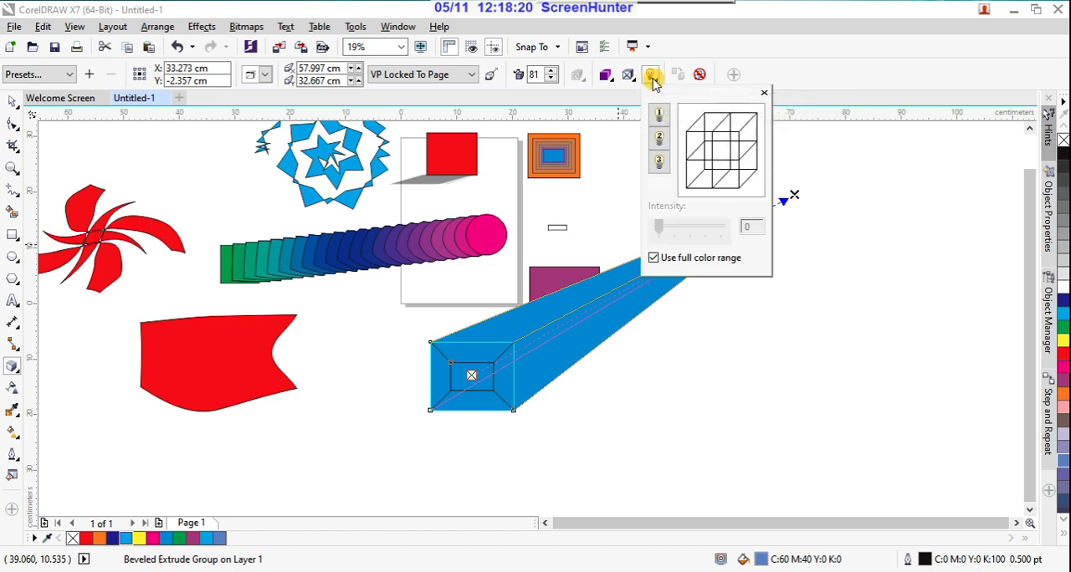
{"action": "left_click", "coordinate": [658, 114]}
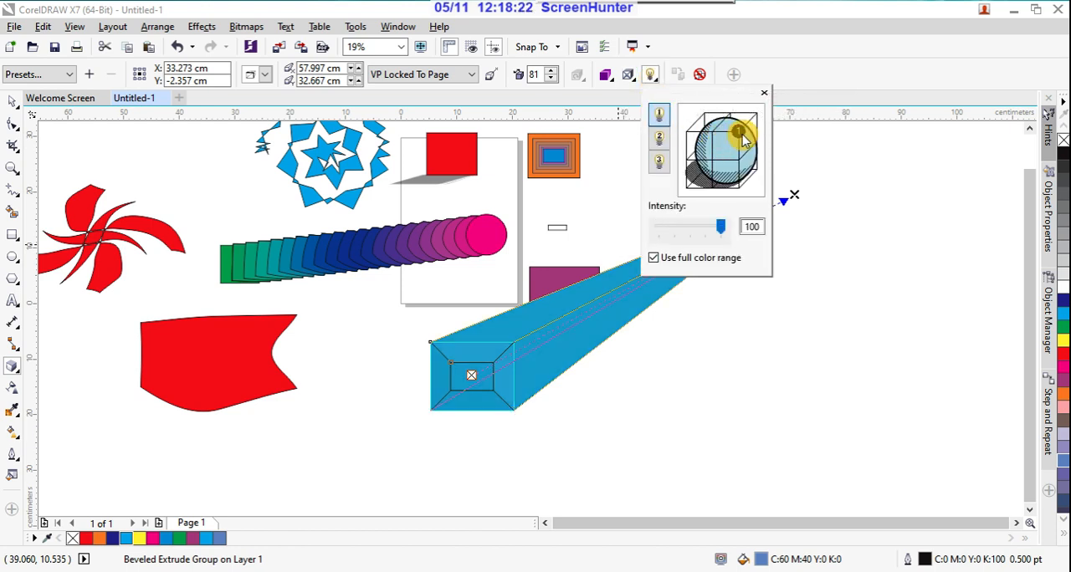
{"action": "left_click_drag", "start_coordinate": [741, 131], "coordinate": [688, 132]}
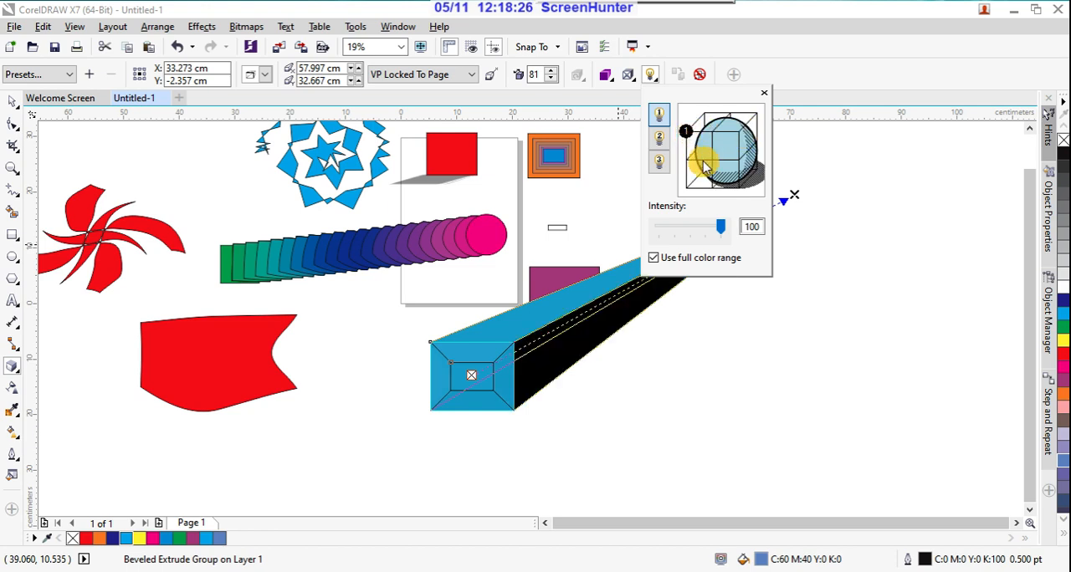
{"action": "left_click", "coordinate": [717, 164]}
{"action": "left_click_drag", "start_coordinate": [688, 138], "coordinate": [687, 163]}
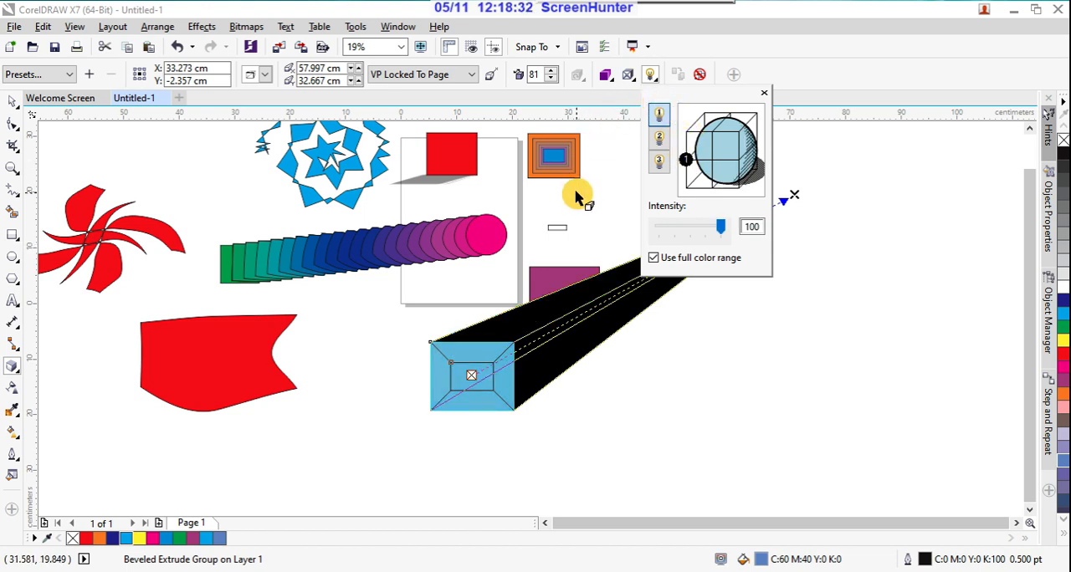
Step: Try the blue extrusion's lighting without the full color range and restore that option
{"action": "left_click", "coordinate": [653, 259]}
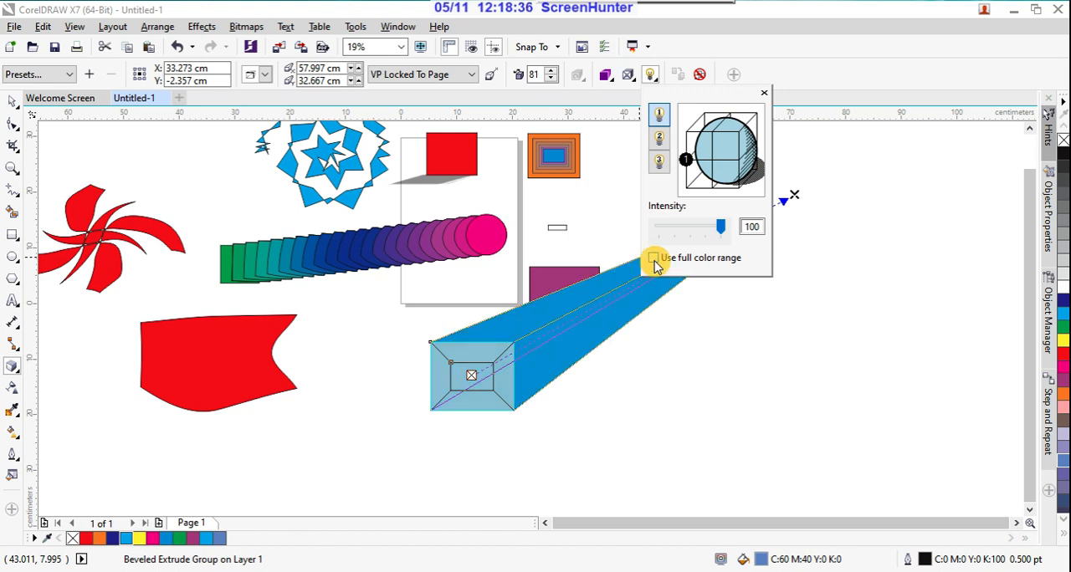
{"action": "left_click", "coordinate": [653, 258]}
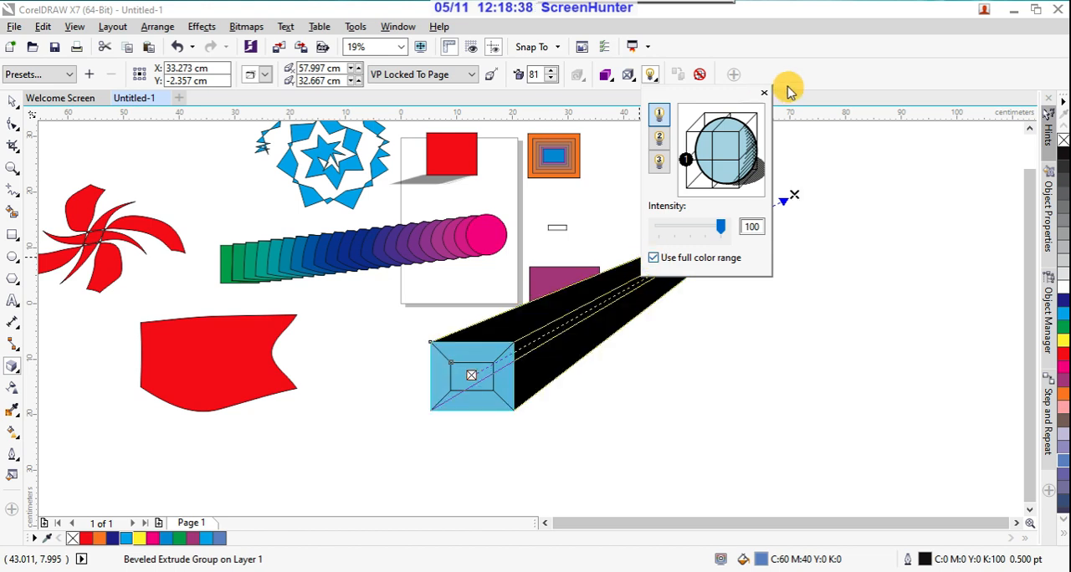
{"action": "left_click", "coordinate": [764, 93]}
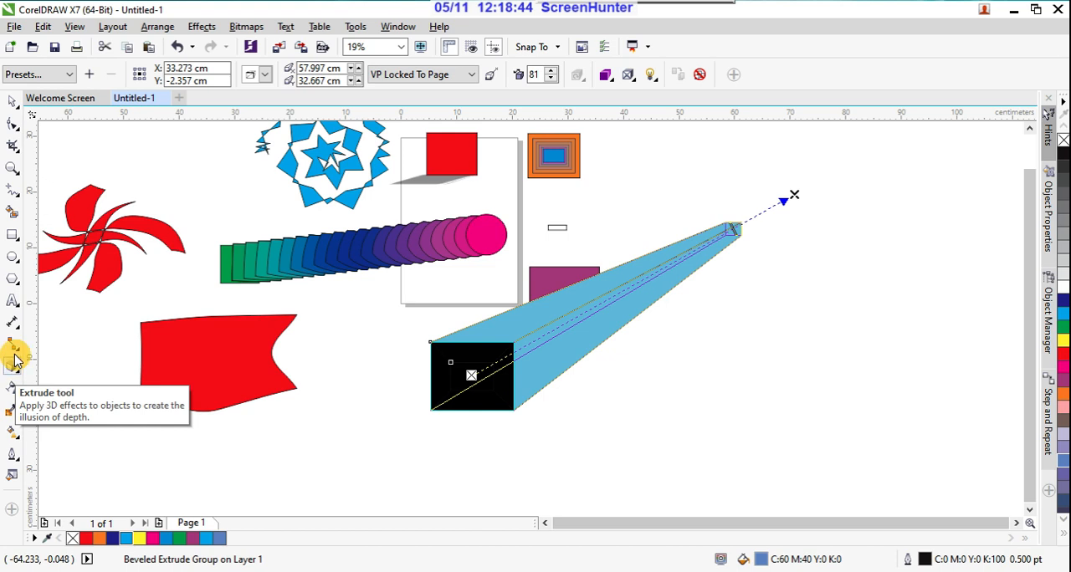
Step: Add the text DESIGN in Arial 150 pt to the right of the blue box
{"action": "left_click", "coordinate": [13, 300]}
{"action": "left_click", "coordinate": [659, 378]}
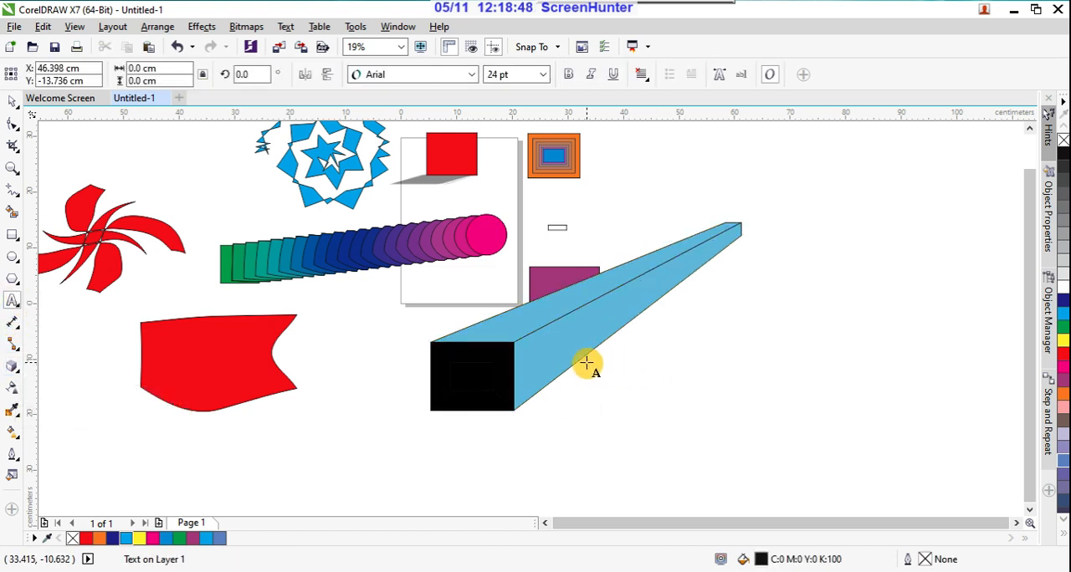
{"action": "left_click", "coordinate": [545, 74]}
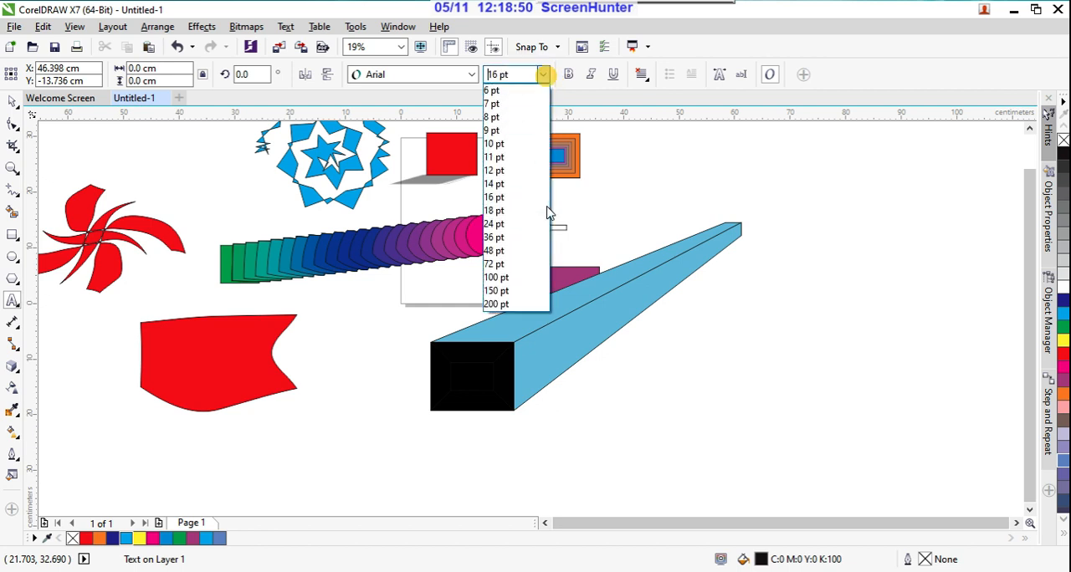
{"action": "left_click", "coordinate": [526, 287]}
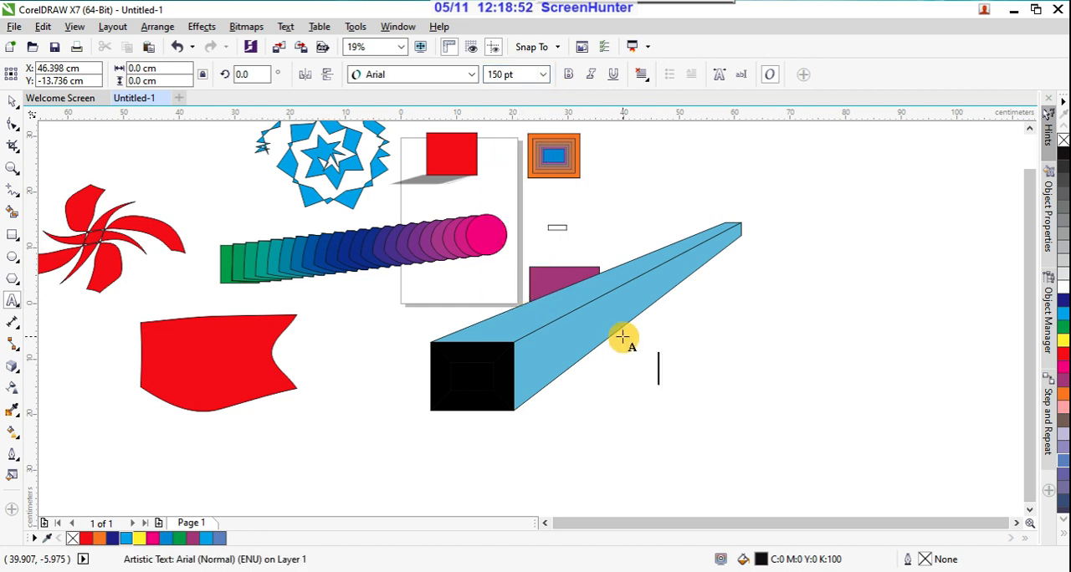
{"action": "type", "text": "DESIGN"}
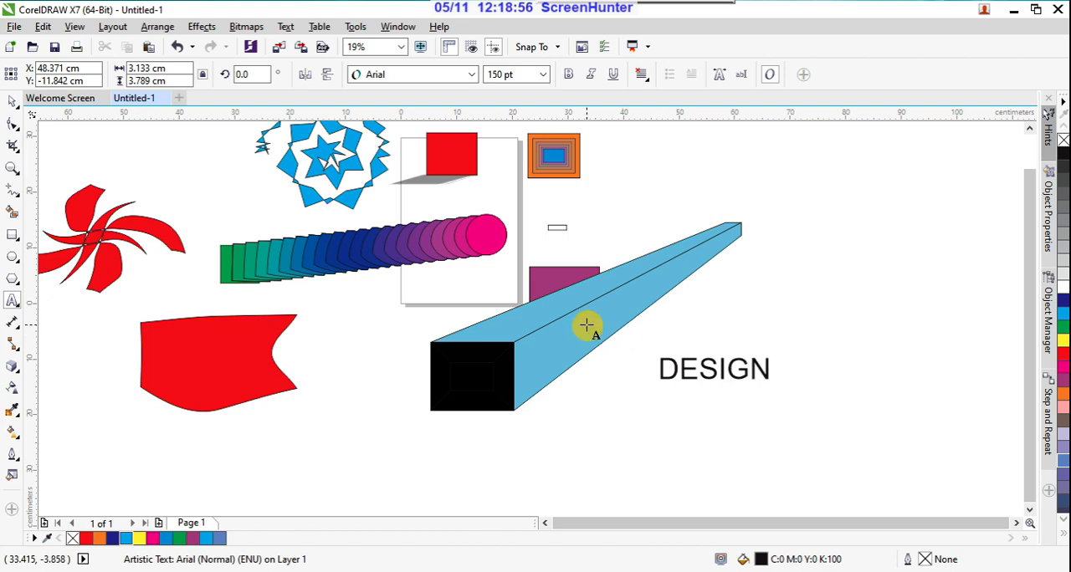
Step: Fill the DESIGN text with red (C:0 M:100 Y:100 K:0) and make it bold
{"action": "left_click", "coordinate": [11, 101]}
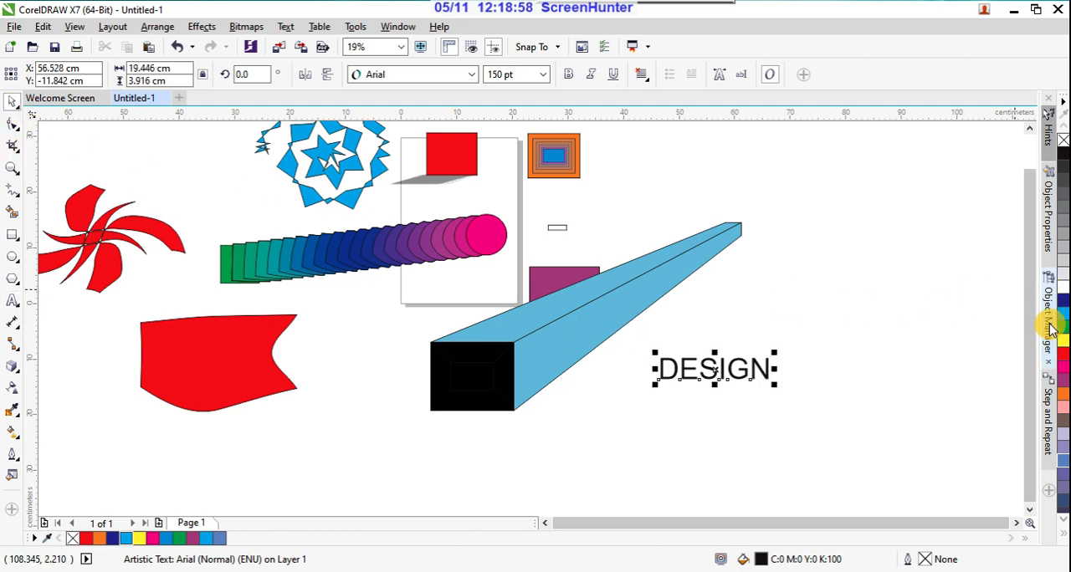
{"action": "left_click", "coordinate": [1062, 353]}
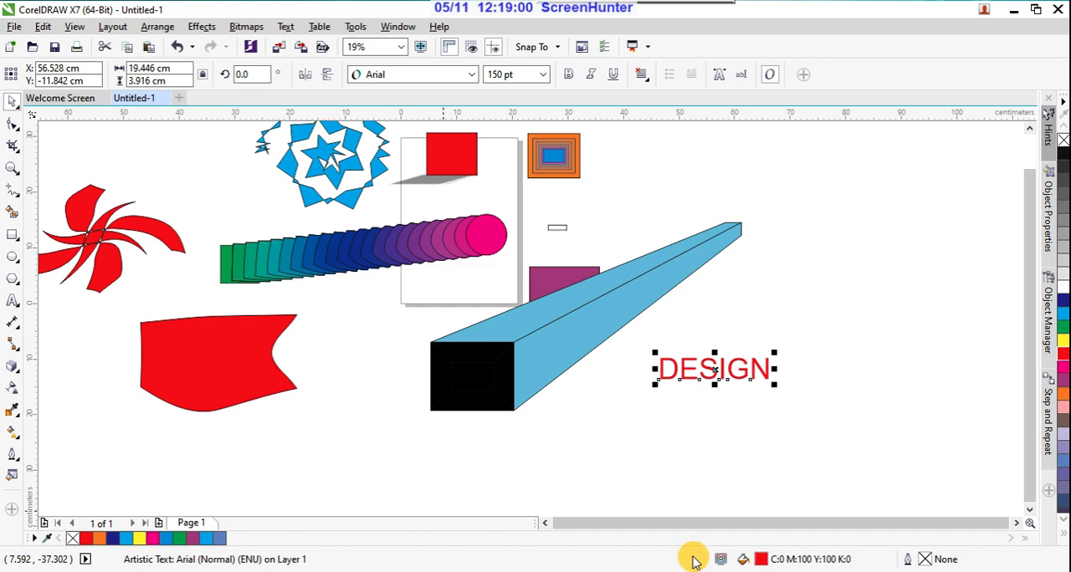
{"action": "left_click", "coordinate": [566, 76]}
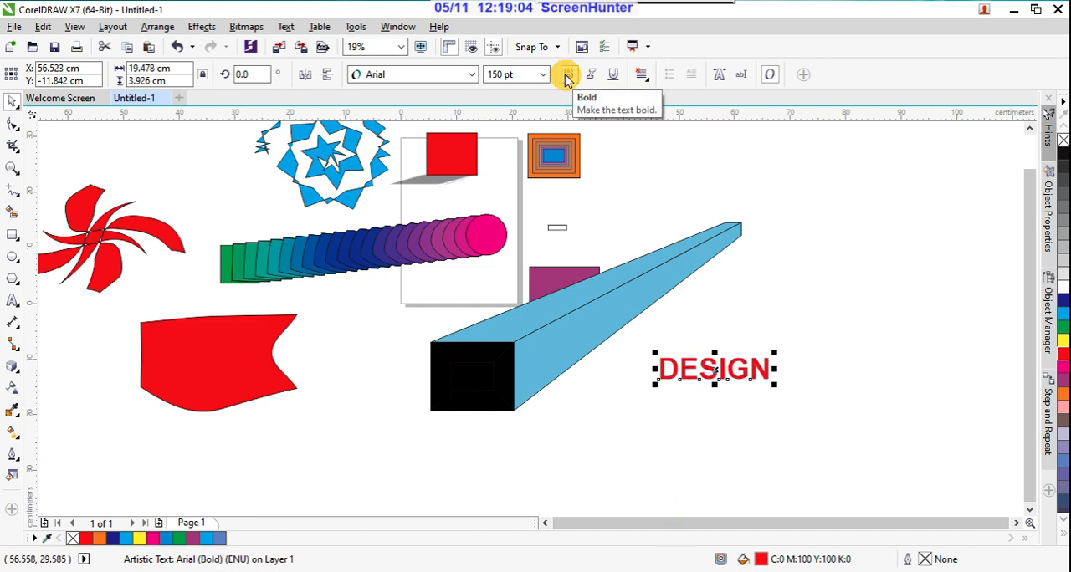
Step: Extrude the red DESIGN text toward the upper right with a vanishing point about 39.5 cm across and 41 cm up
{"action": "left_click", "coordinate": [13, 366]}
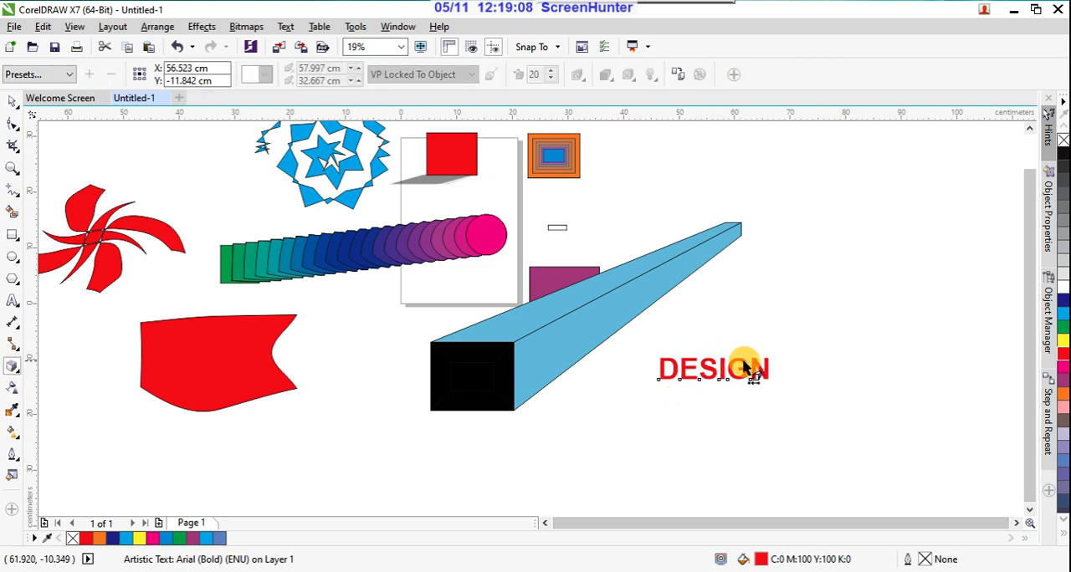
{"action": "mouse_move", "coordinate": [728, 359]}
{"action": "left_mouse_down"}
{"action": "mouse_move", "coordinate": [769, 287]}
{"action": "mouse_move", "coordinate": [892, 206]}
{"action": "mouse_move", "coordinate": [932, 148]}
{"action": "mouse_move", "coordinate": [924, 141]}
{"action": "left_mouse_up"}
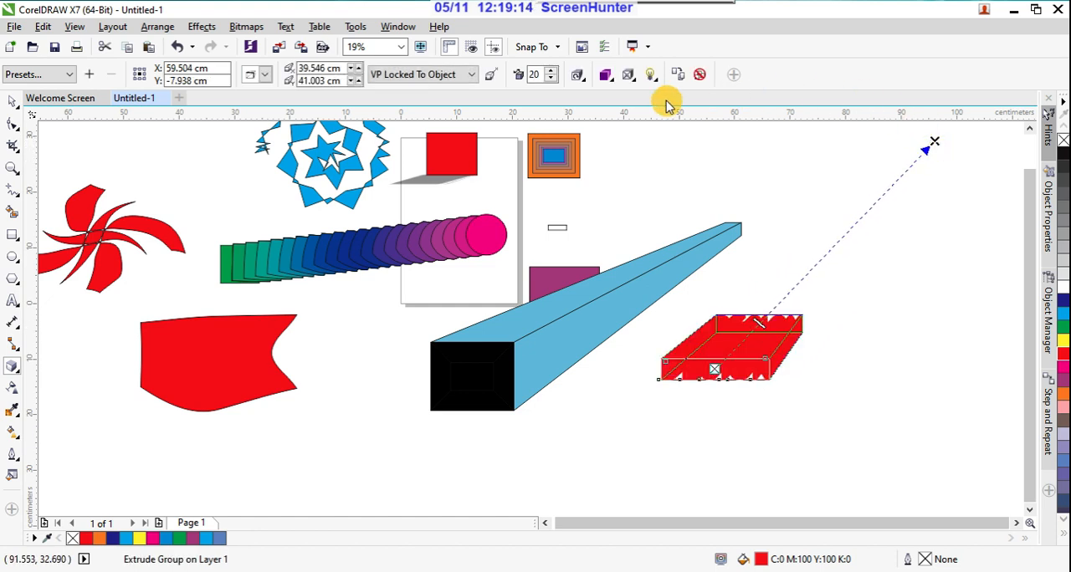
{"action": "left_click", "coordinate": [630, 77]}
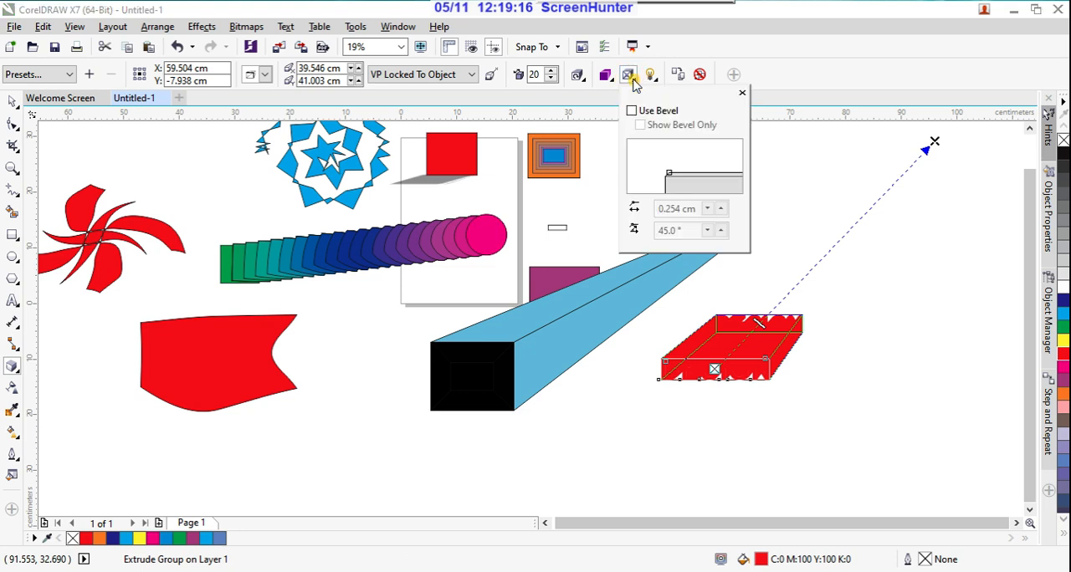
Step: Apply color shading from red to blue to the DESIGN text's extrusion and check the result up close
{"action": "left_click", "coordinate": [605, 76]}
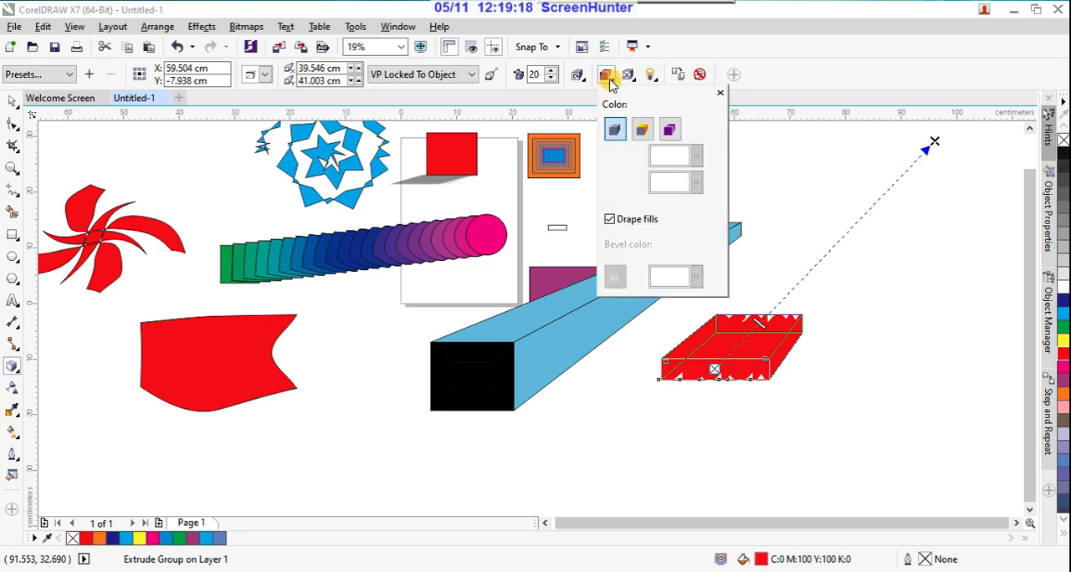
{"action": "left_click", "coordinate": [668, 129]}
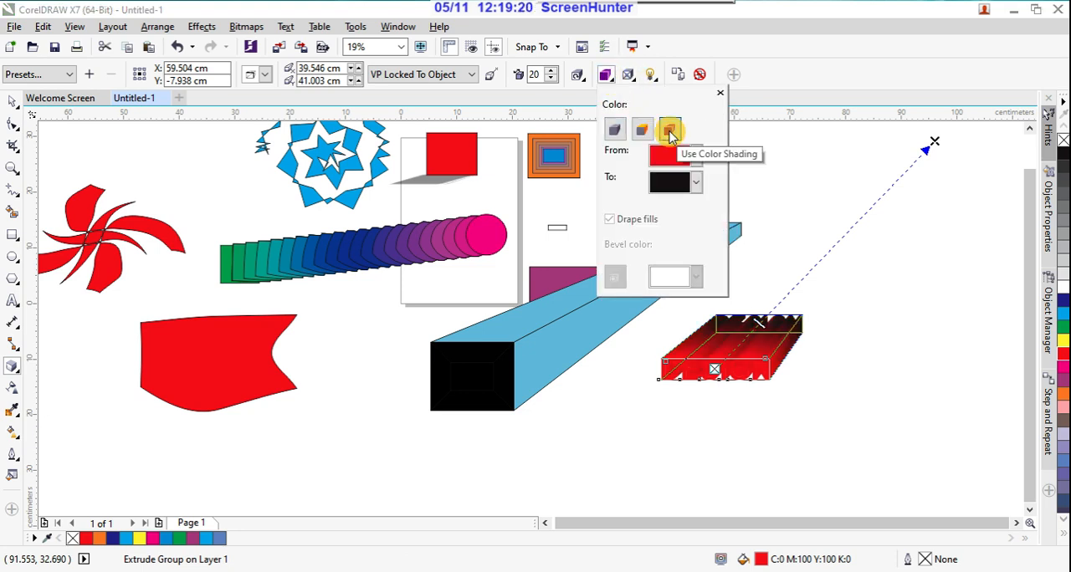
{"action": "left_click", "coordinate": [696, 182]}
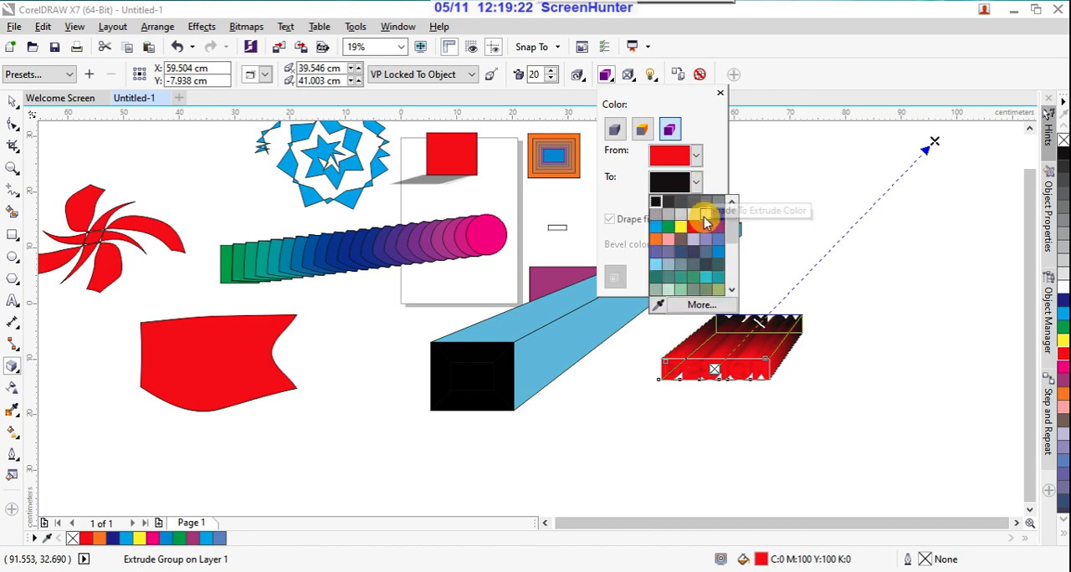
{"action": "left_click", "coordinate": [720, 254]}
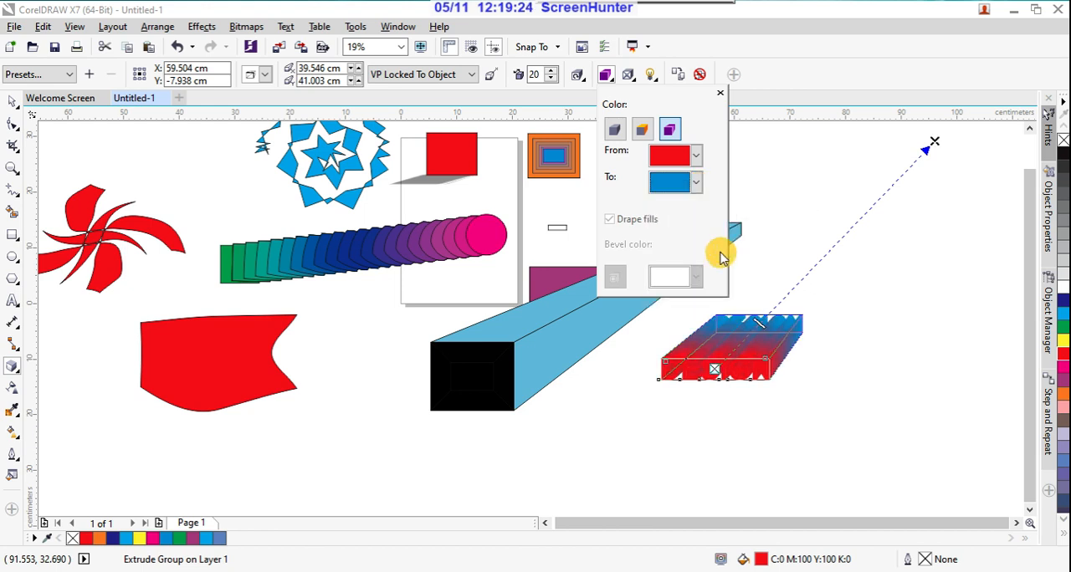
{"action": "left_click", "coordinate": [818, 82]}
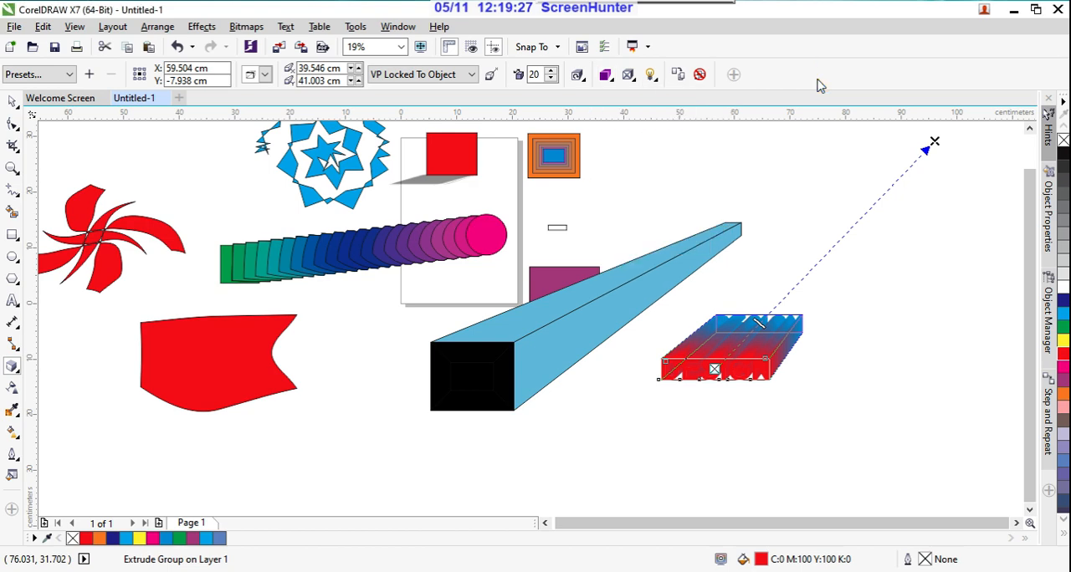
{"action": "left_click", "coordinate": [14, 101]}
{"action": "left_click", "coordinate": [660, 470]}
{"action": "scroll", "coordinate": [757, 381], "scroll_direction": "up", "scroll_amount": 3}
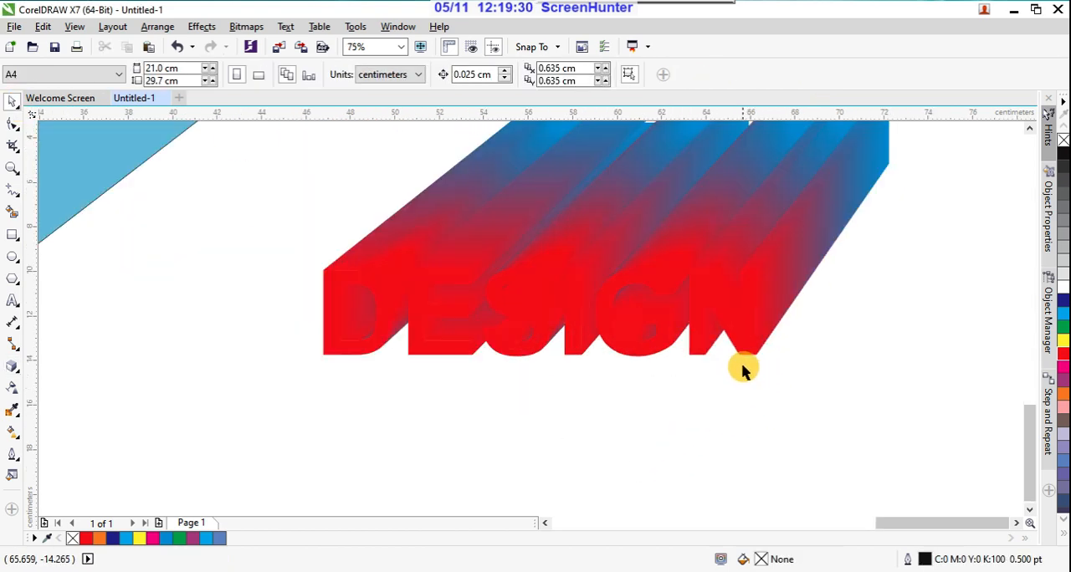
{"action": "scroll", "coordinate": [743, 370], "scroll_direction": "down", "scroll_amount": 3}
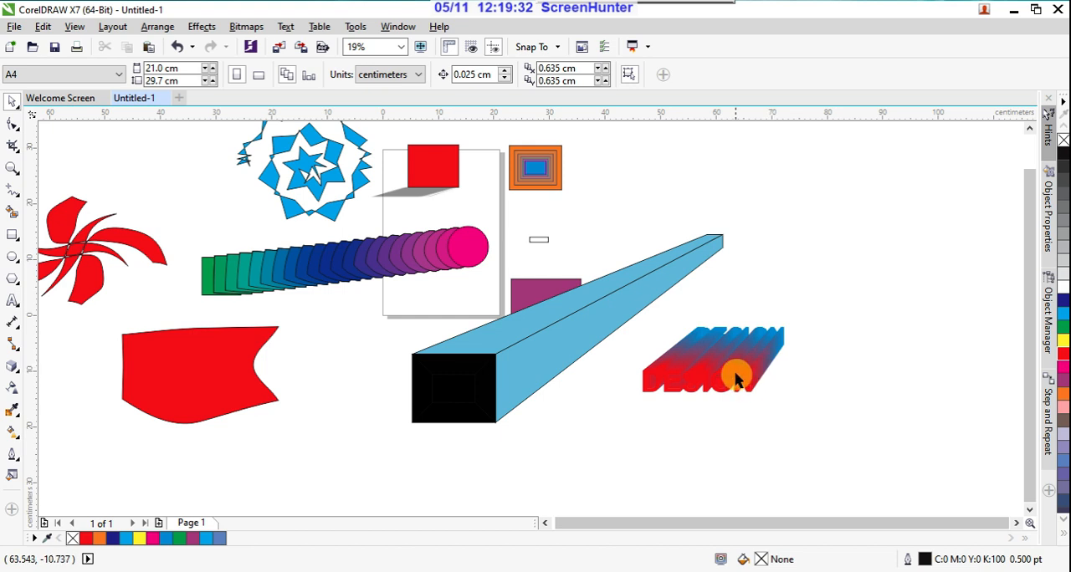
{"action": "left_click", "coordinate": [736, 379]}
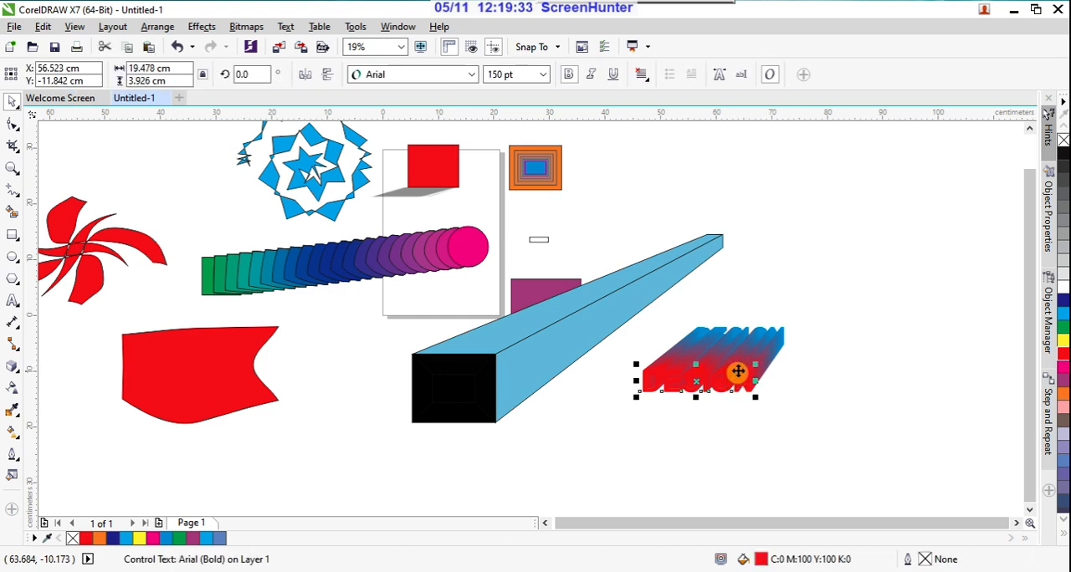
{"action": "left_click", "coordinate": [18, 373]}
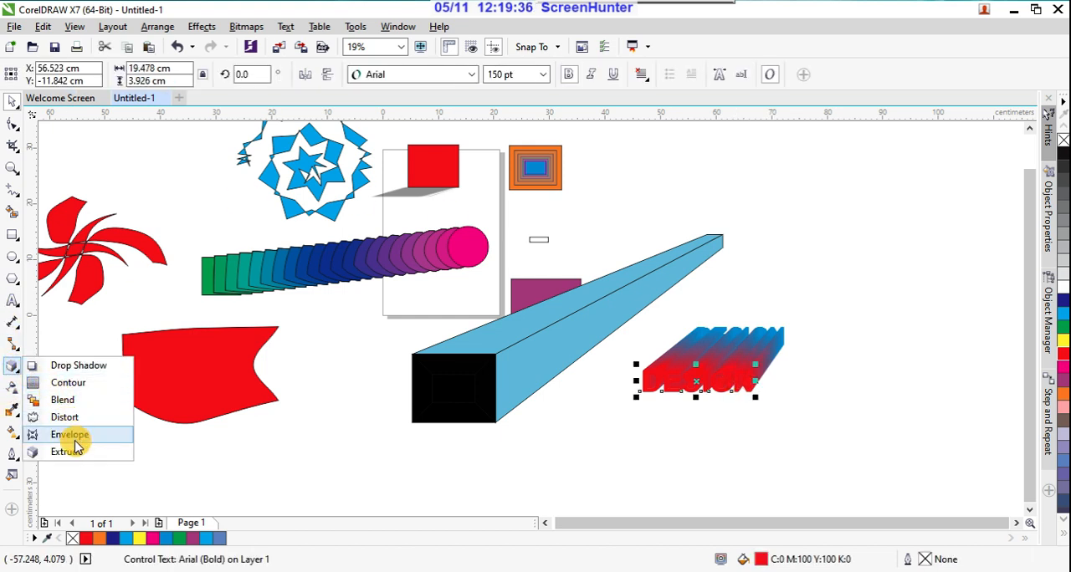
{"action": "left_click", "coordinate": [38, 366]}
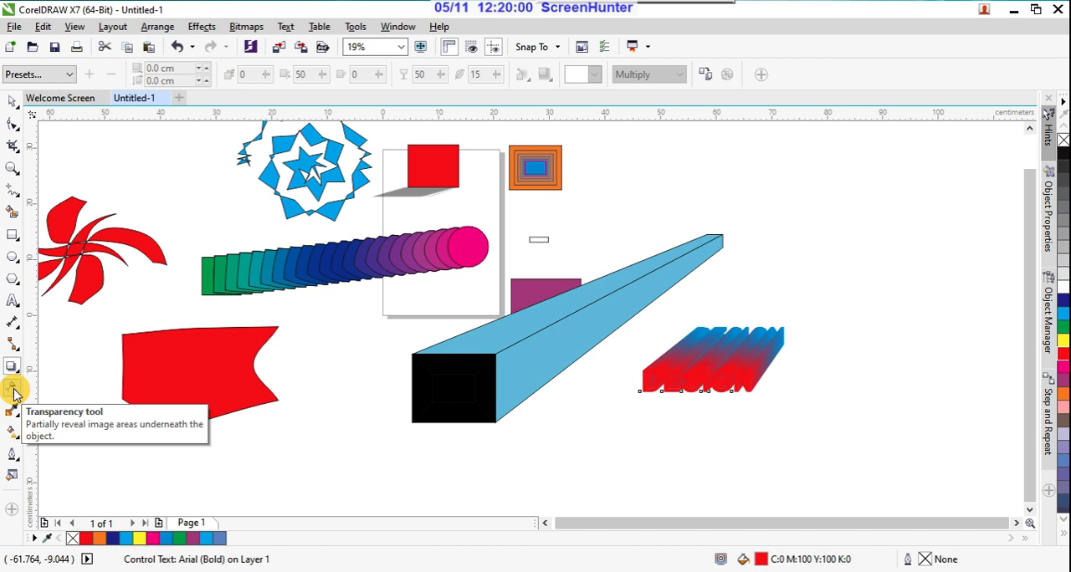
Step: Apply a uniform transparency of 100 to the red enveloped shape and reselect the shape
{"action": "left_click", "coordinate": [13, 393]}
{"action": "left_click", "coordinate": [189, 373]}
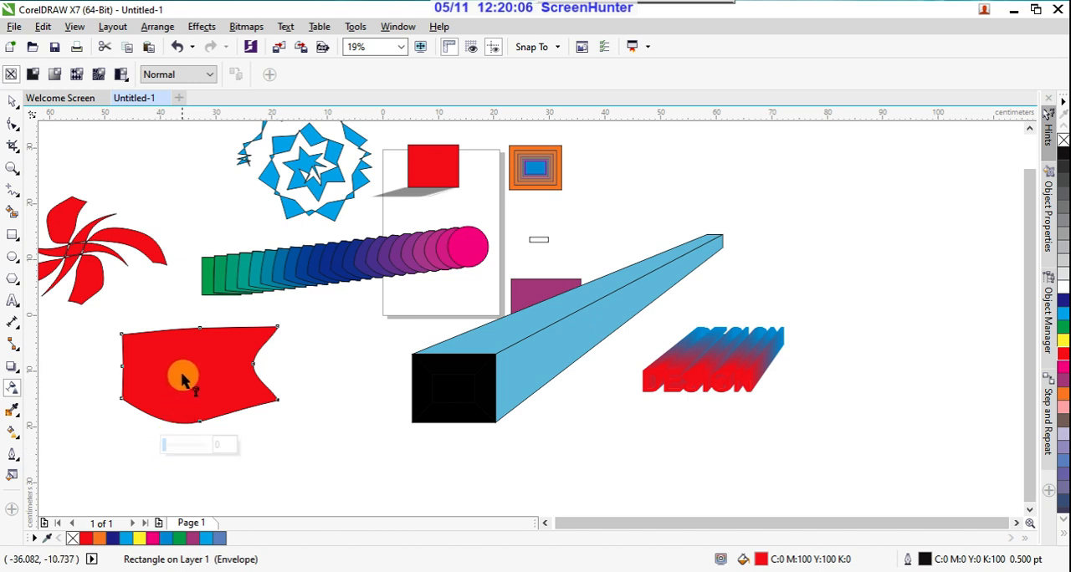
{"action": "left_click", "coordinate": [167, 447]}
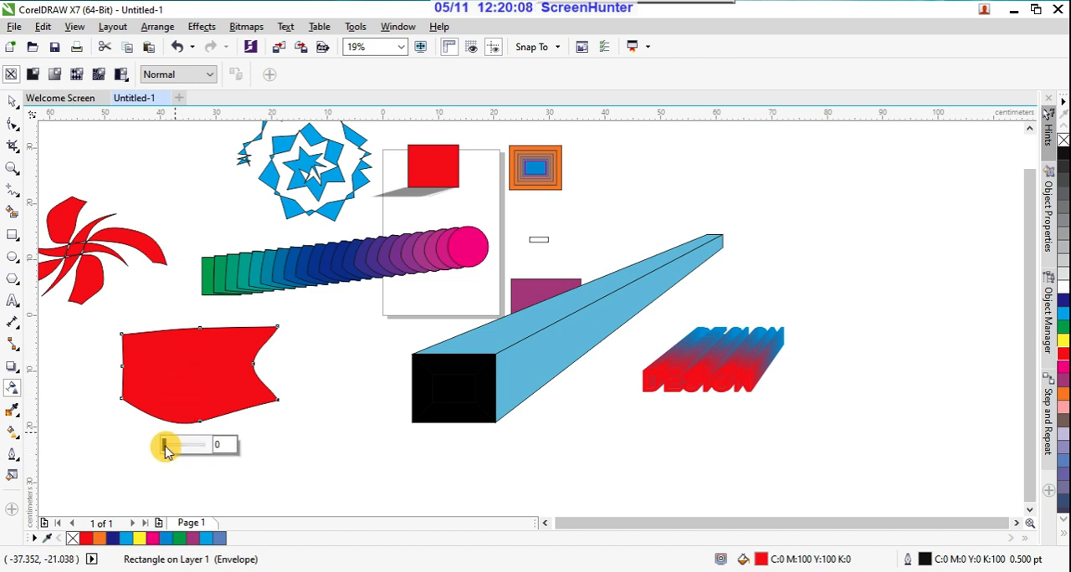
{"action": "left_click_drag", "start_coordinate": [164, 448], "coordinate": [290, 457]}
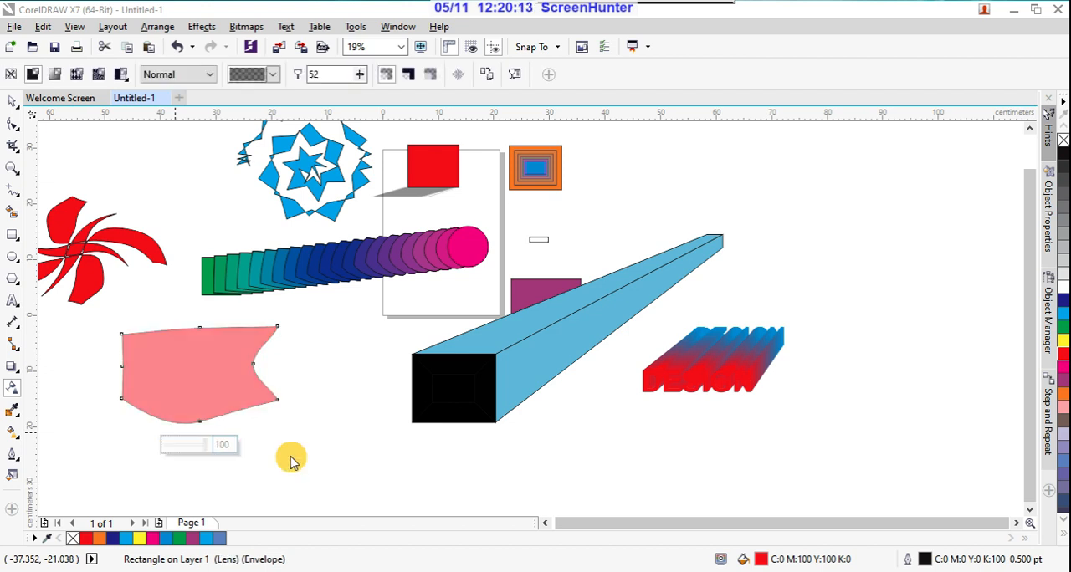
{"action": "left_click", "coordinate": [363, 436]}
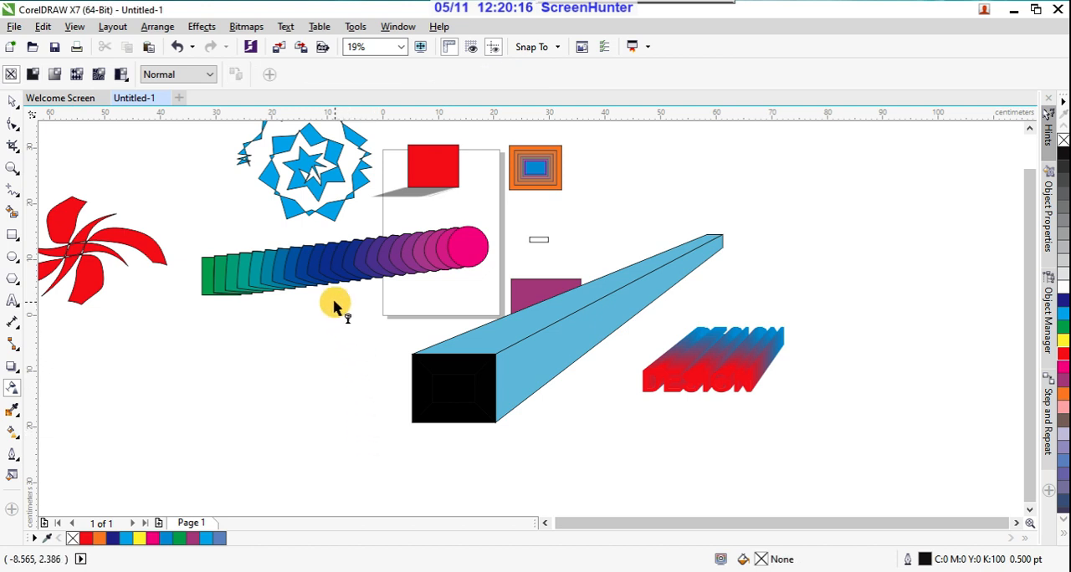
{"action": "left_click", "coordinate": [215, 368]}
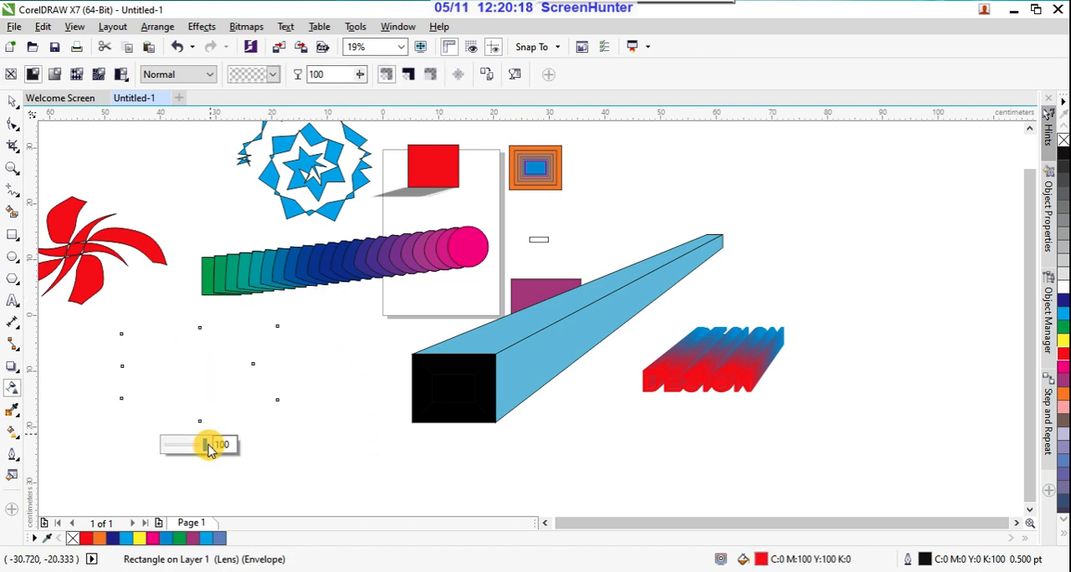
Step: Set the red enveloped shape's uniform transparency to 0 and activate the Interactive Fill tool
{"action": "left_click_drag", "start_coordinate": [207, 451], "coordinate": [140, 456]}
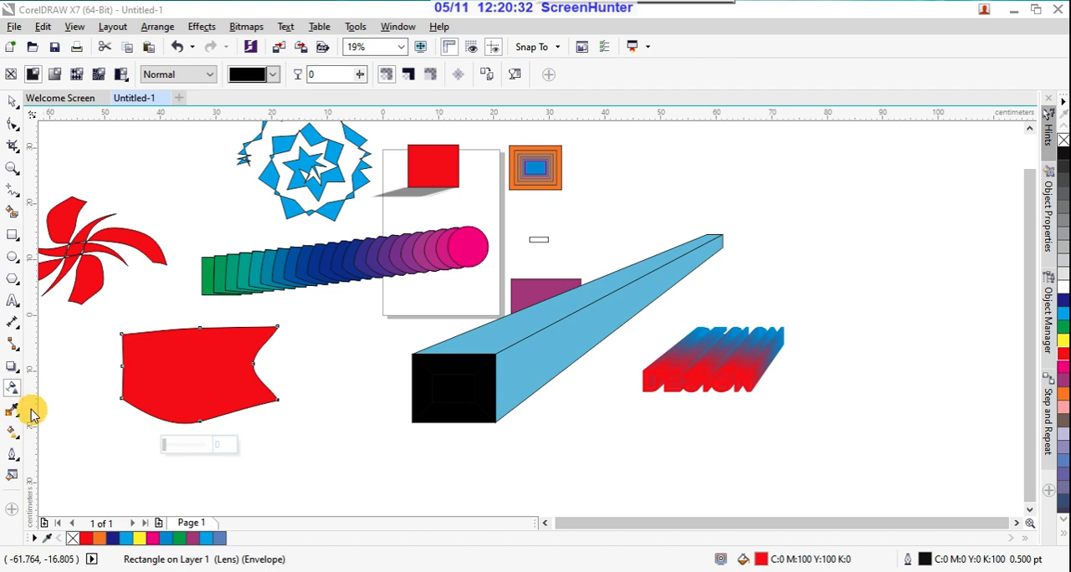
{"action": "left_click", "coordinate": [14, 437]}
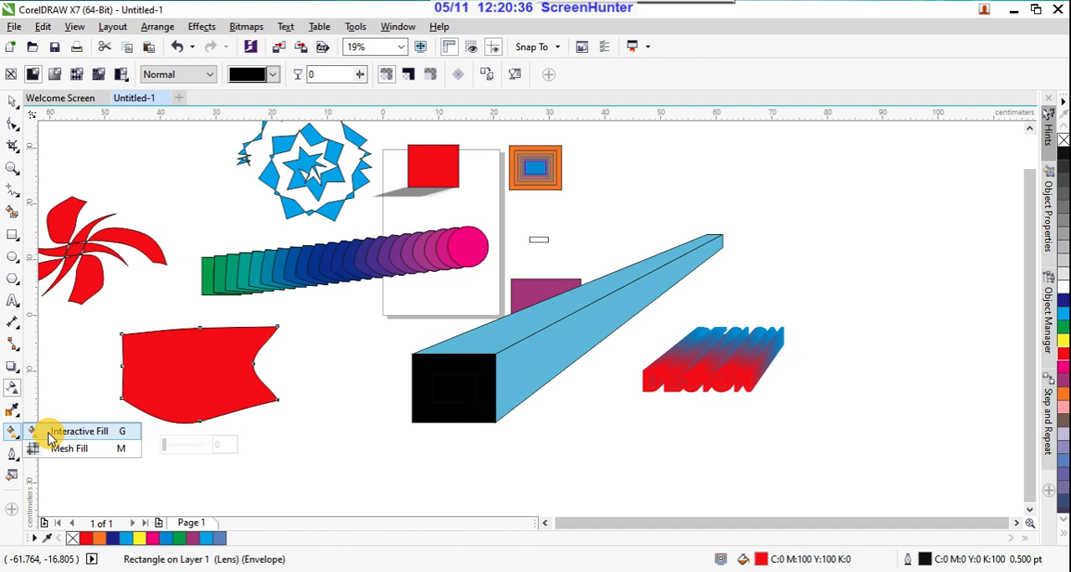
{"action": "left_click", "coordinate": [75, 432]}
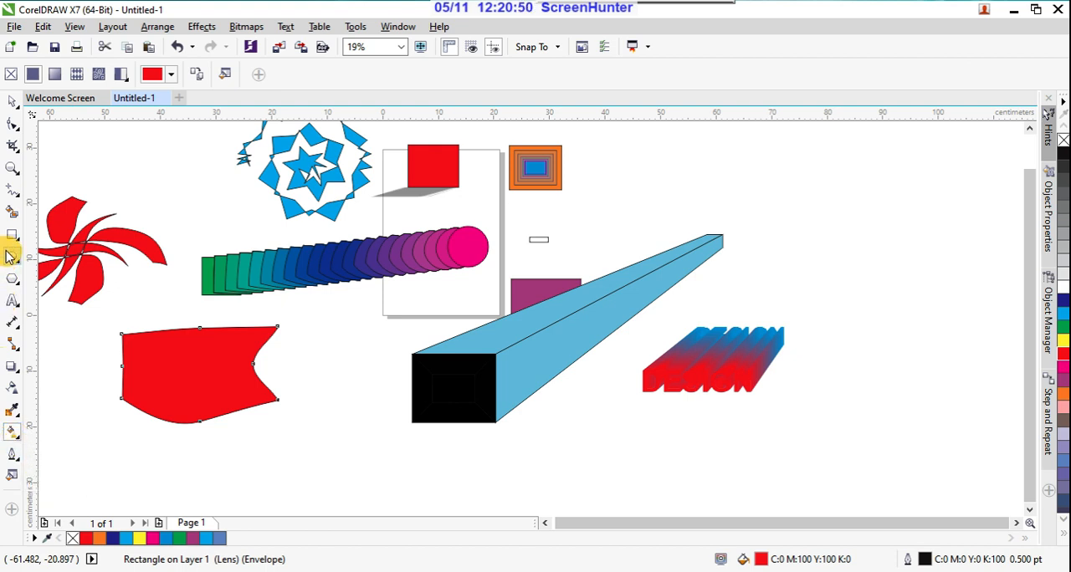
Step: Draw a rectangle about 14 cm by 10.4 cm below the black extruded box and fill it with red (C:0 M:100 Y:100 K:0)
{"action": "left_click", "coordinate": [12, 235]}
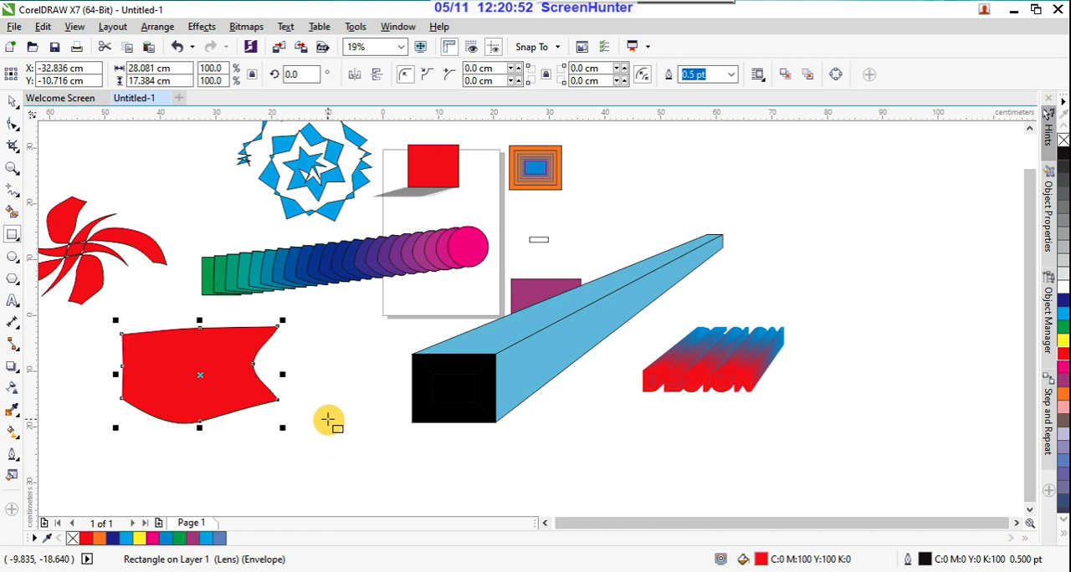
{"action": "key", "text": "F3"}
{"action": "scroll", "coordinate": [444, 427], "scroll_direction": "up", "scroll_amount": 2}
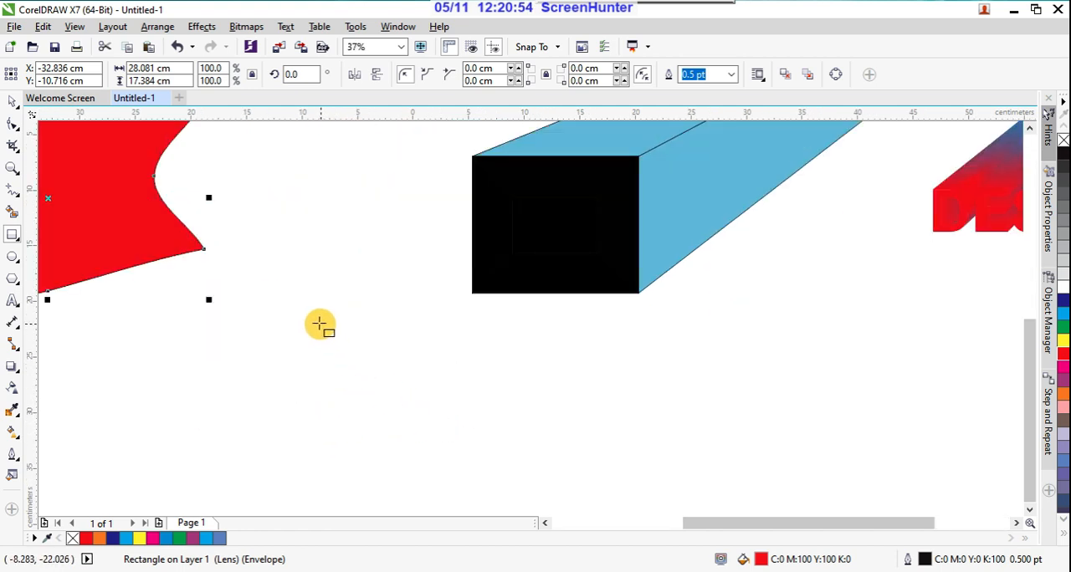
{"action": "left_click_drag", "start_coordinate": [308, 316], "coordinate": [465, 434]}
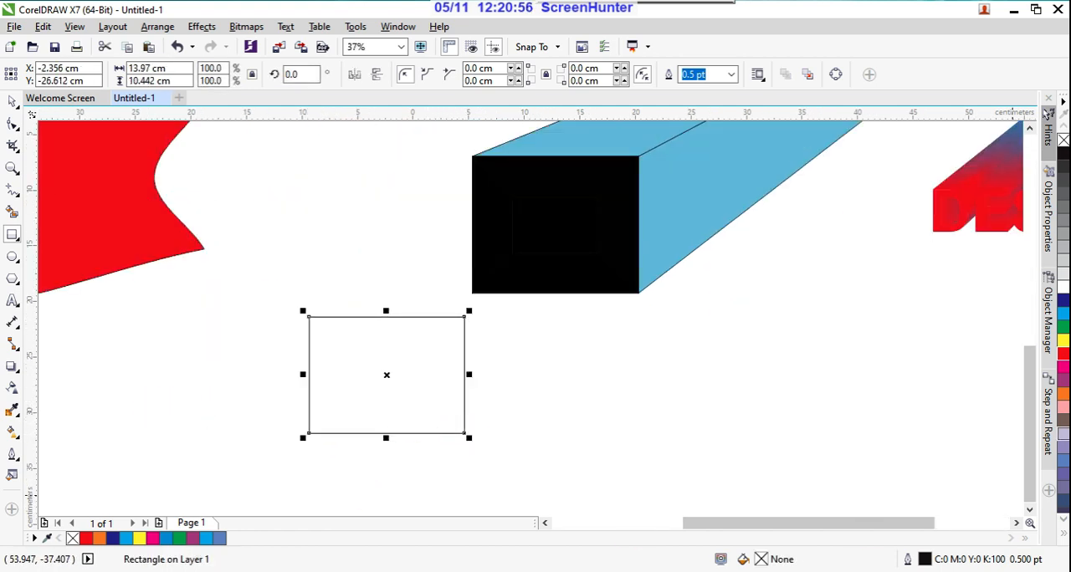
{"action": "left_click", "coordinate": [1063, 358]}
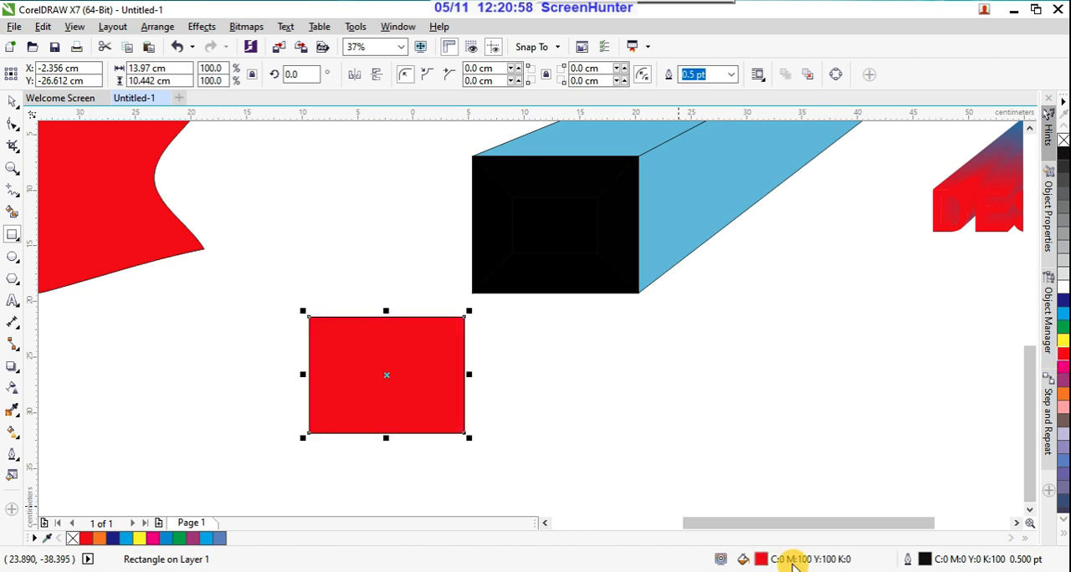
Step: Apply a fountain fill to the red rectangle with Interactive Fill and shift the gradient's midpoint toward the red end
{"action": "left_click", "coordinate": [15, 441]}
{"action": "left_click", "coordinate": [72, 427]}
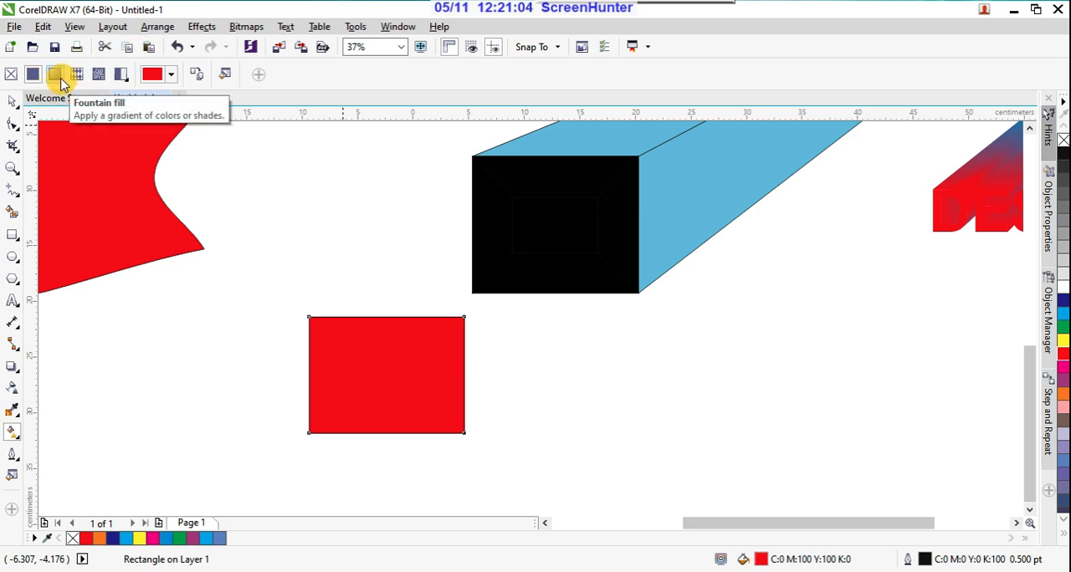
{"action": "left_click", "coordinate": [55, 76]}
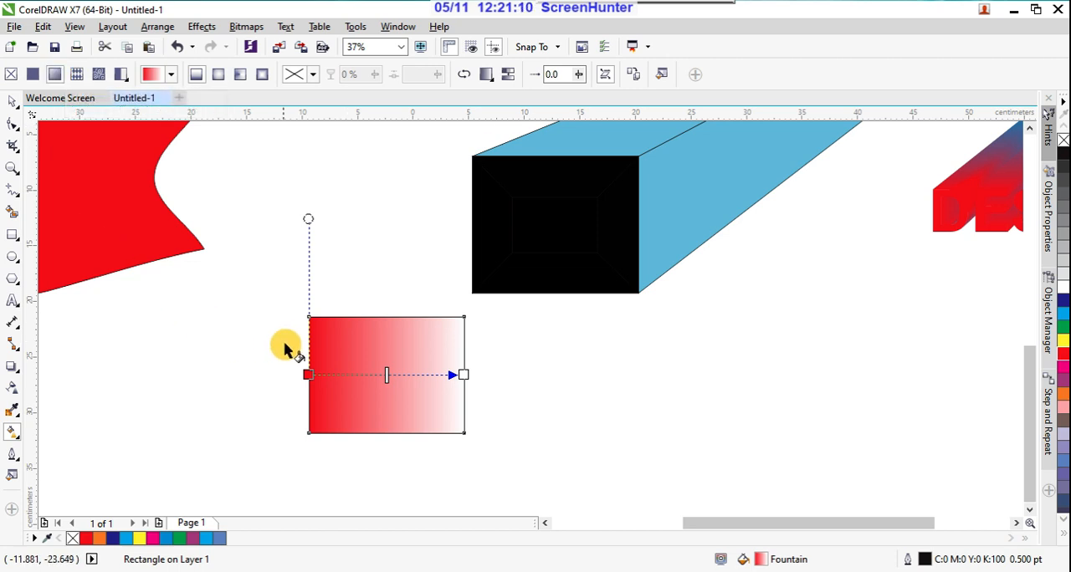
{"action": "left_click_drag", "start_coordinate": [387, 377], "coordinate": [363, 378]}
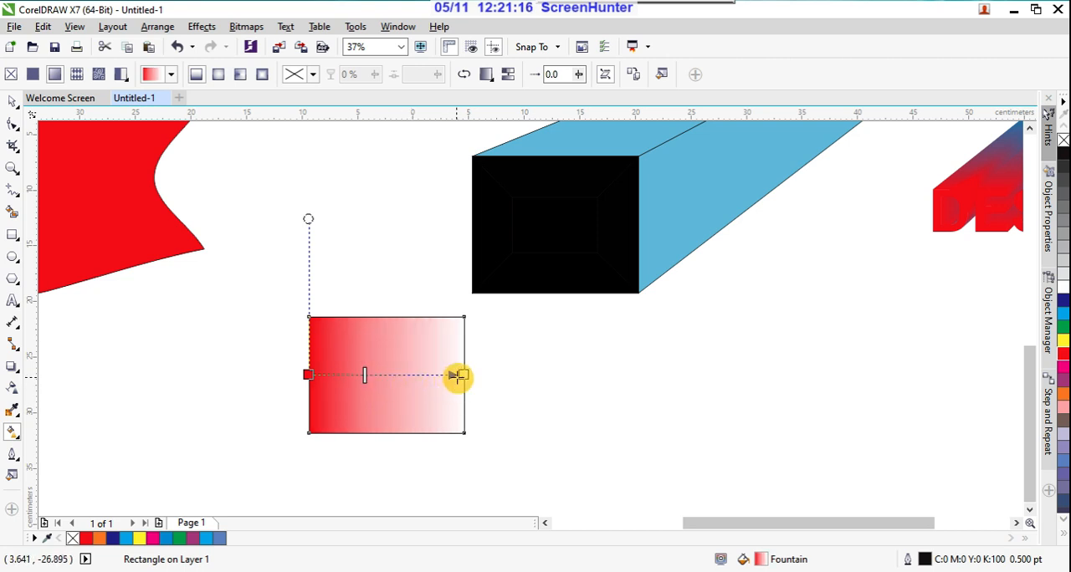
Step: Change the white end colour of the rectangle's gradient to yellow (C:7 M:7 Y:100 K:0)
{"action": "left_click", "coordinate": [463, 375]}
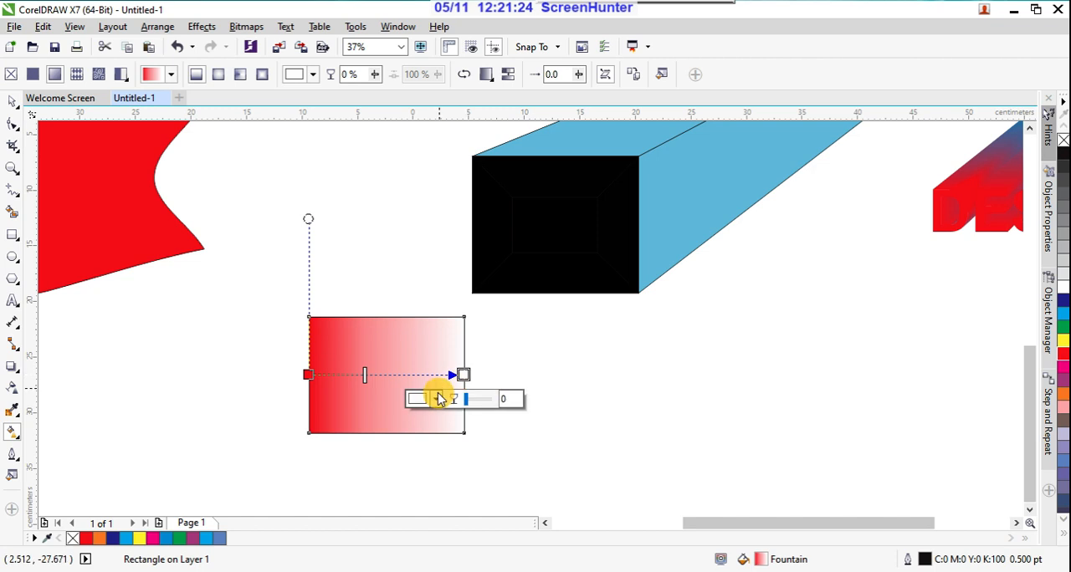
{"action": "left_click", "coordinate": [437, 399]}
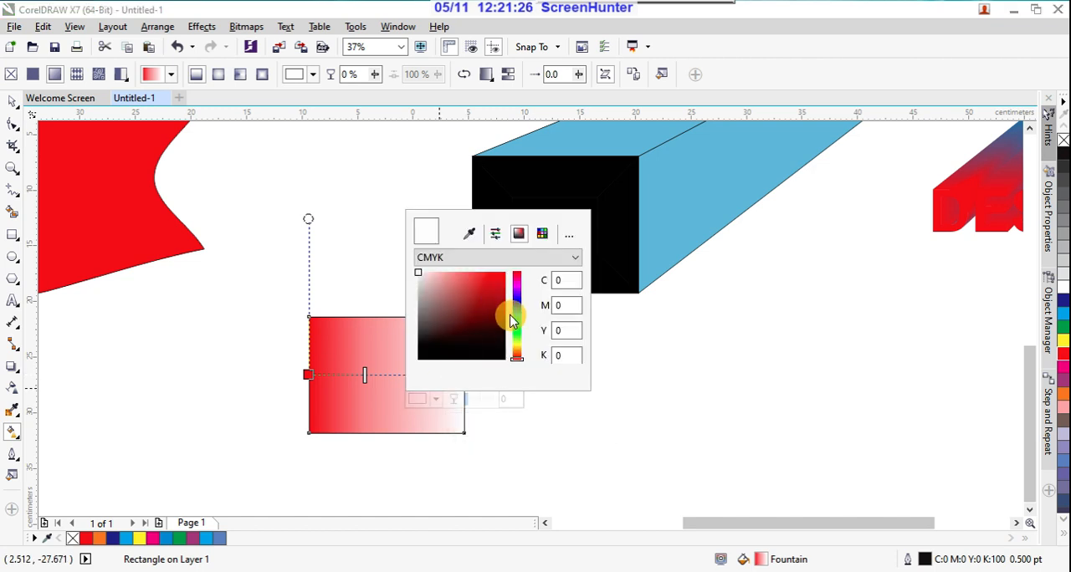
{"action": "left_click", "coordinate": [516, 346]}
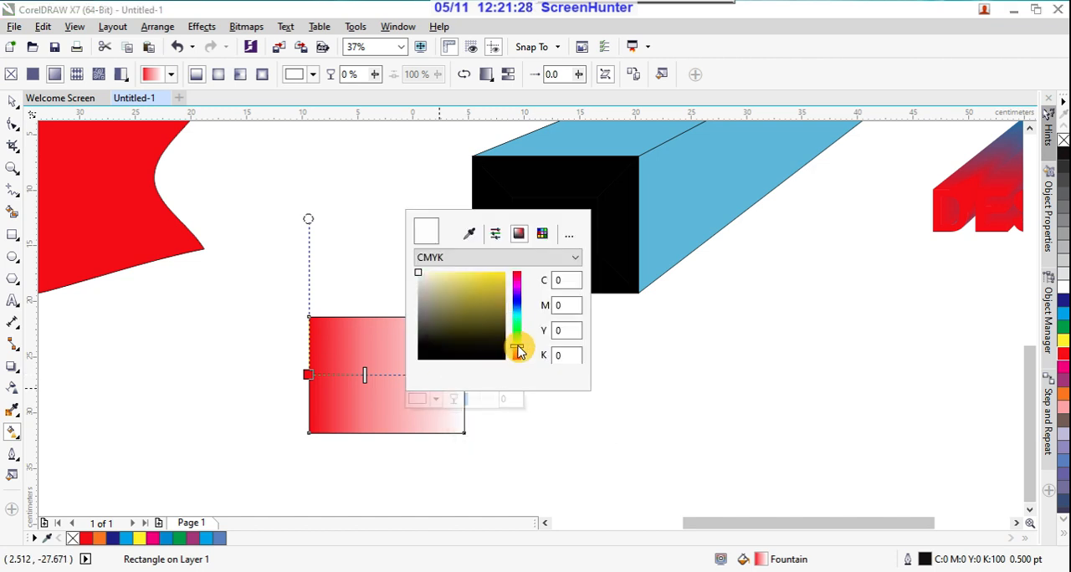
{"action": "left_click", "coordinate": [500, 279]}
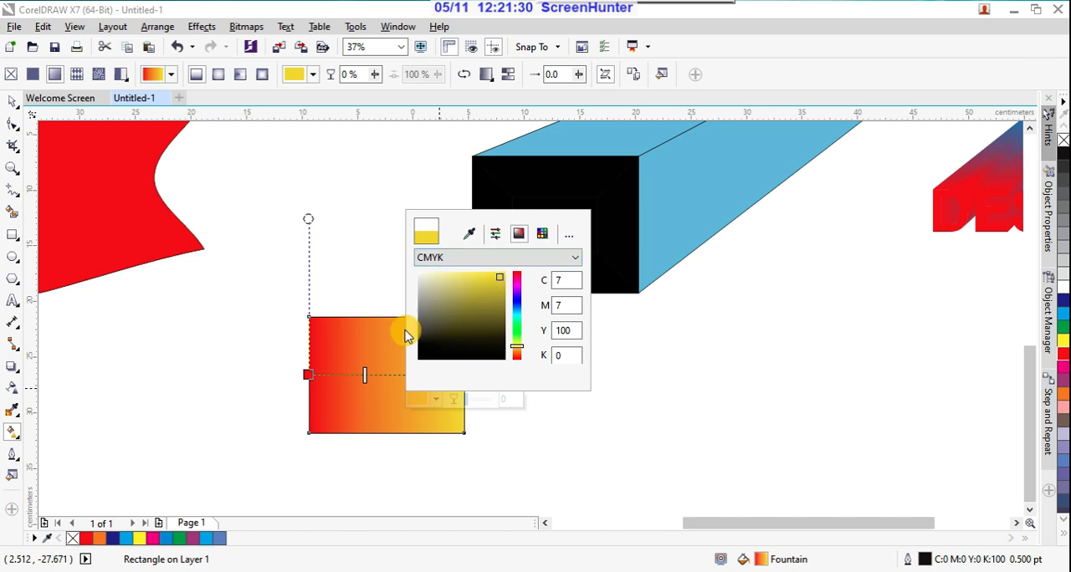
Step: Change the red start colour of the rectangle's gradient to cyan-blue (C:60 M:0 Y:12 K:0)
{"action": "left_click", "coordinate": [309, 377]}
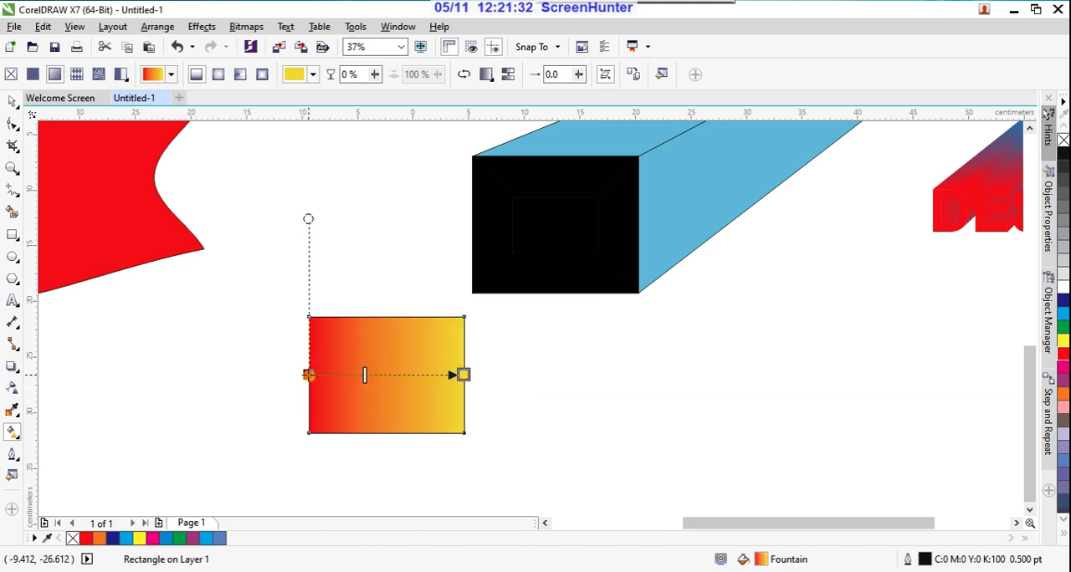
{"action": "left_click", "coordinate": [308, 374]}
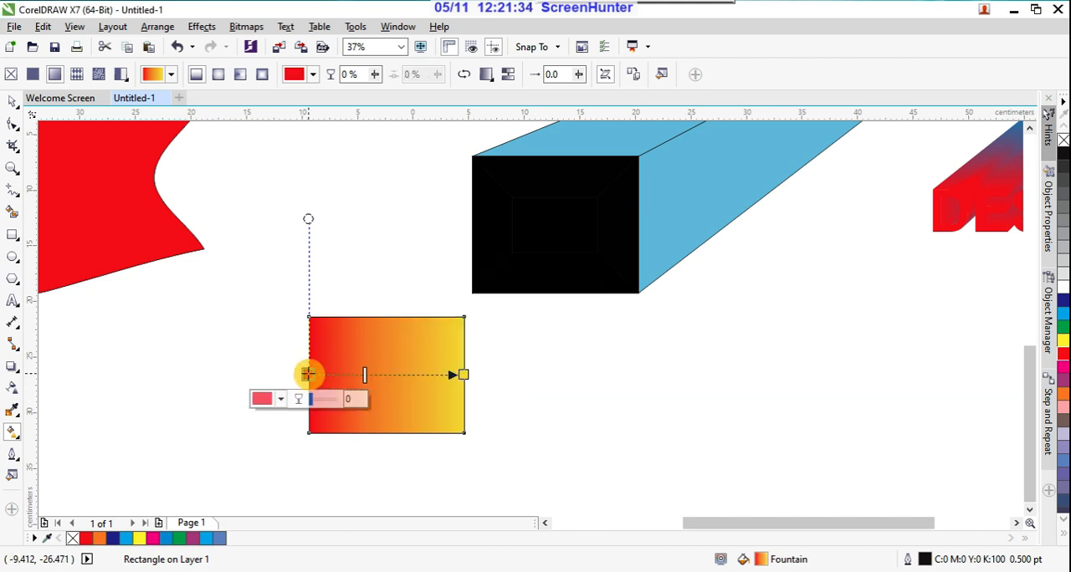
{"action": "left_click", "coordinate": [281, 400]}
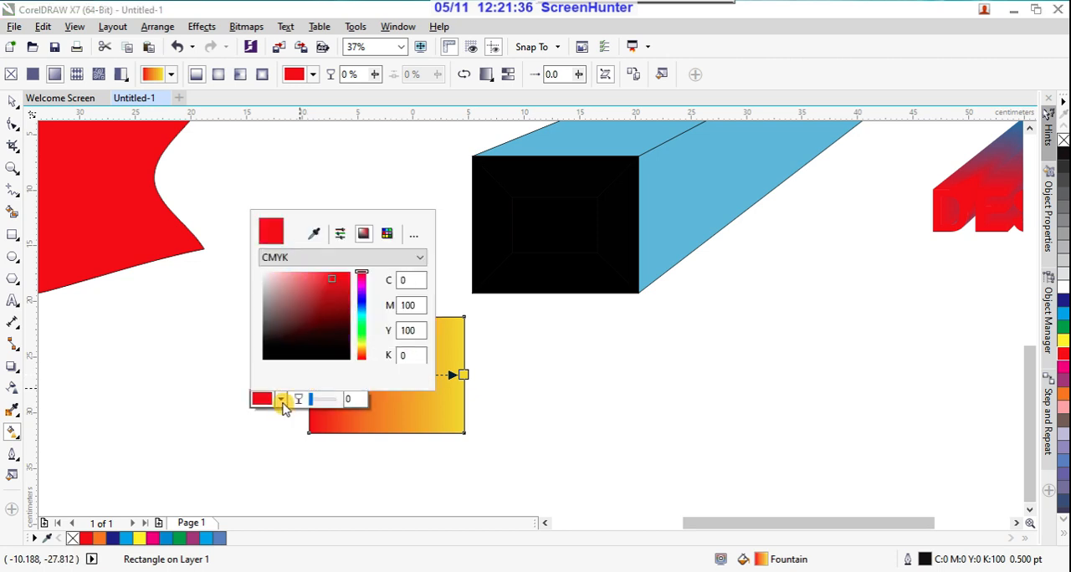
{"action": "left_click", "coordinate": [362, 314]}
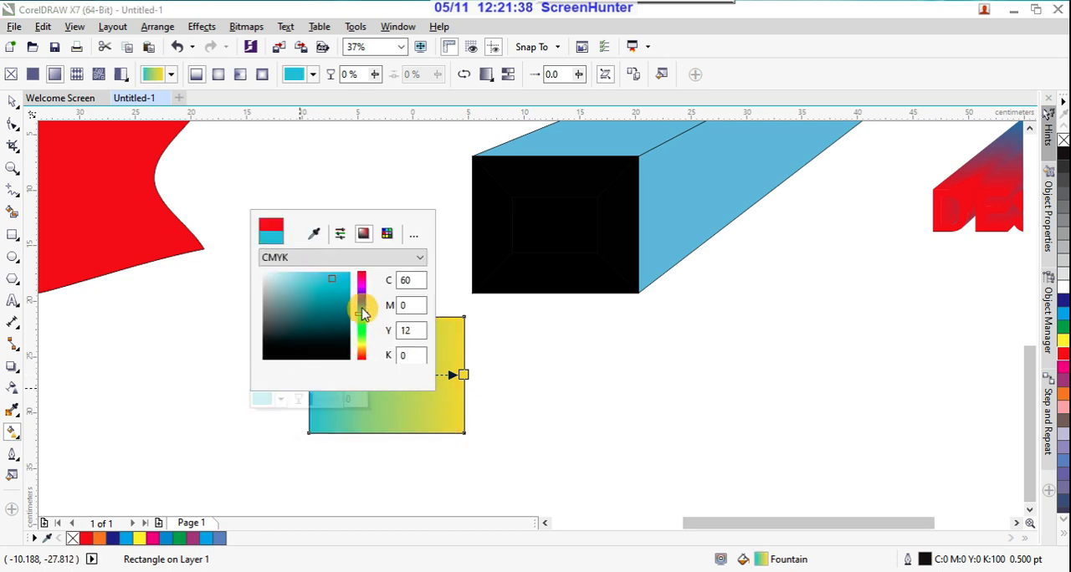
{"action": "left_click", "coordinate": [478, 276]}
{"action": "left_click", "coordinate": [365, 377]}
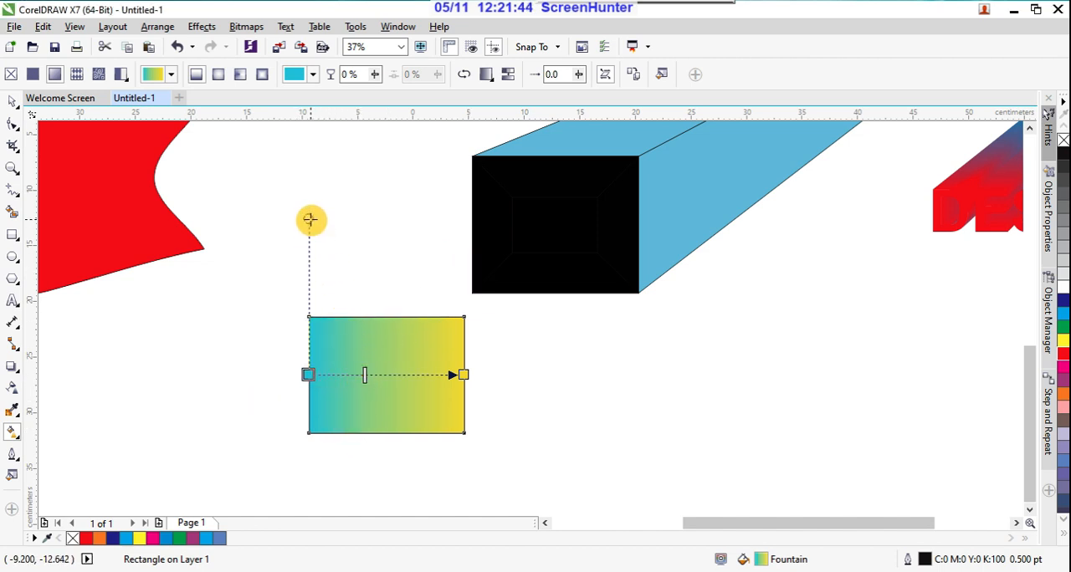
Step: Slant the gradient by repositioning its skew, end and start handles, trying 100% transparency on the yellow end and restoring it to 0%
{"action": "left_click_drag", "start_coordinate": [309, 219], "coordinate": [436, 298]}
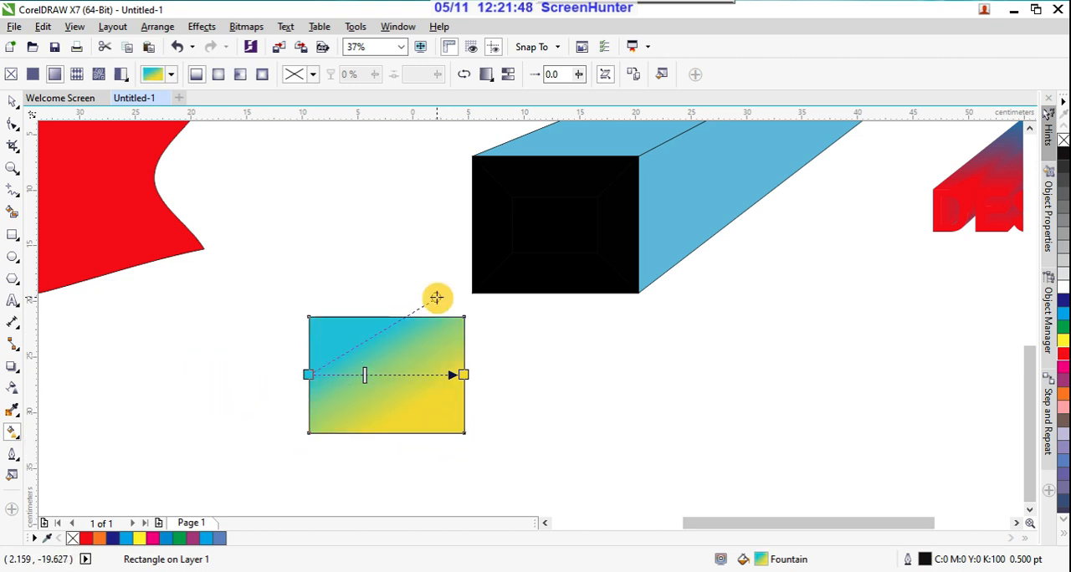
{"action": "left_click_drag", "start_coordinate": [464, 374], "coordinate": [473, 357]}
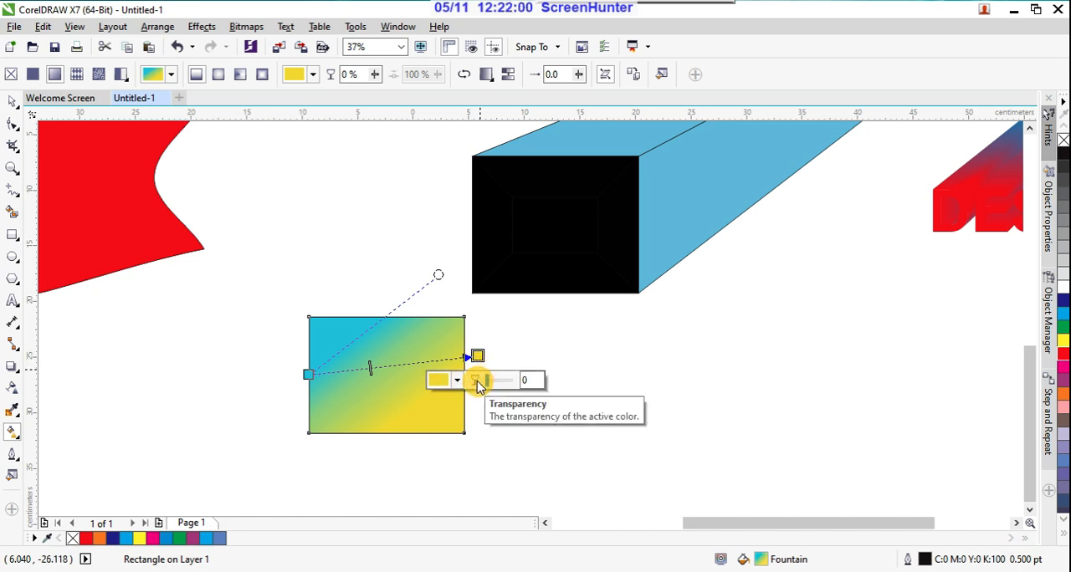
{"action": "left_click_drag", "start_coordinate": [490, 385], "coordinate": [507, 382]}
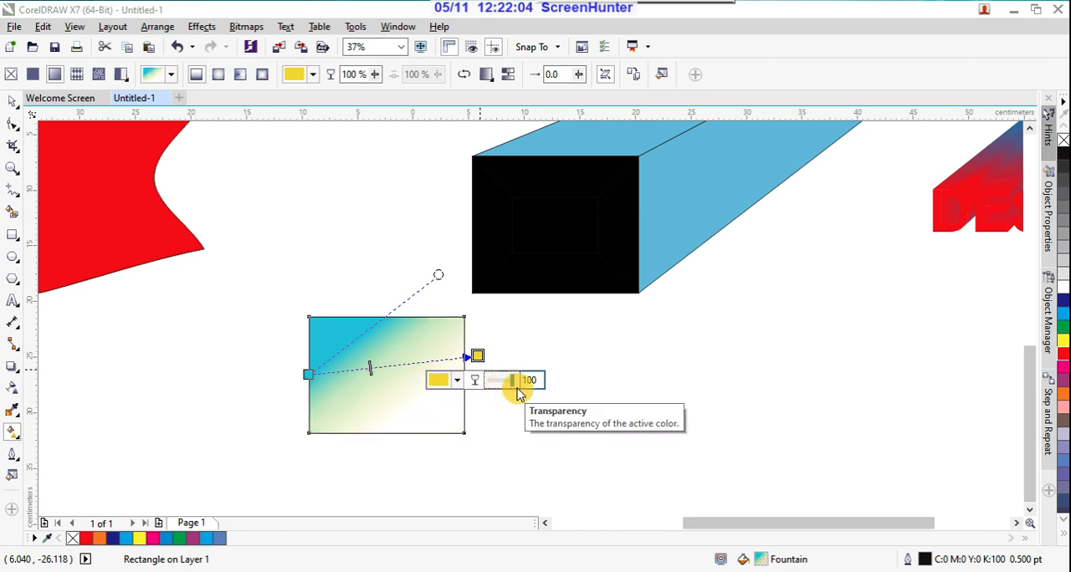
{"action": "left_click_drag", "start_coordinate": [515, 392], "coordinate": [491, 381]}
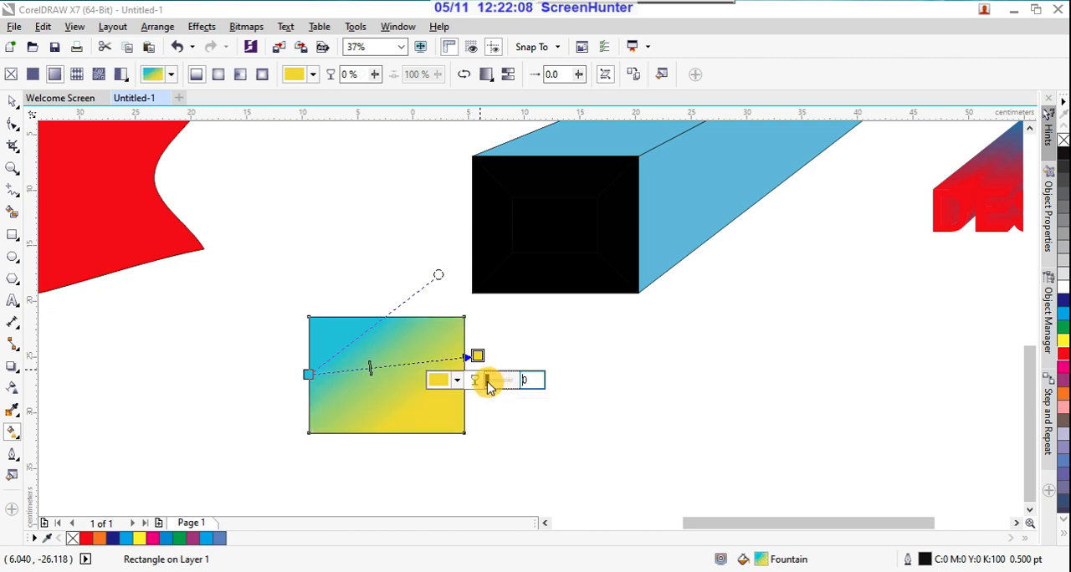
{"action": "left_click_drag", "start_coordinate": [312, 372], "coordinate": [286, 393]}
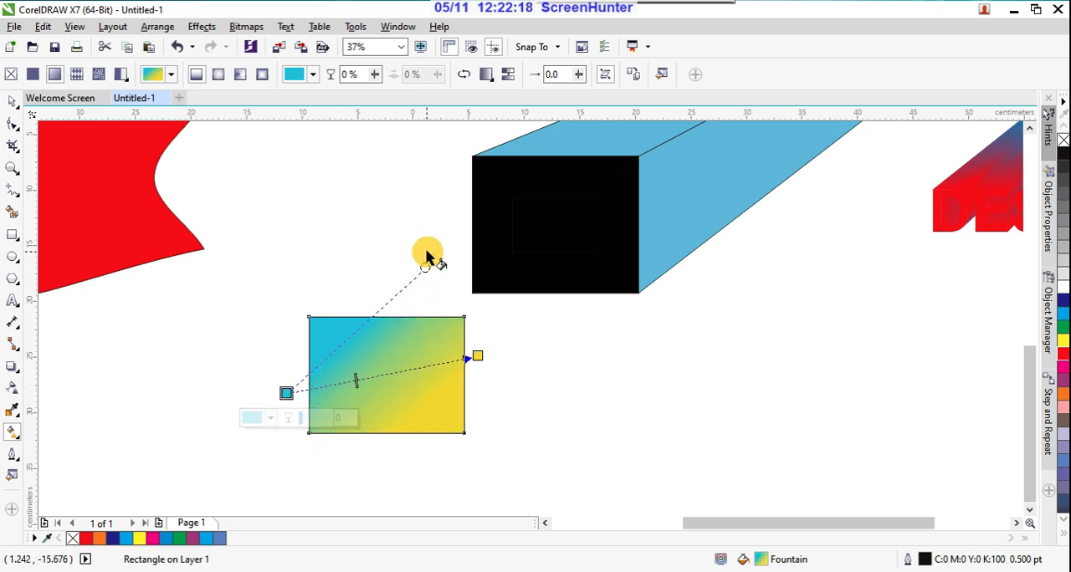
Step: Switch the rectangle to an elliptical fountain fill, then widen its ellipse and adjust the gradient's reach
{"action": "left_click", "coordinate": [217, 75]}
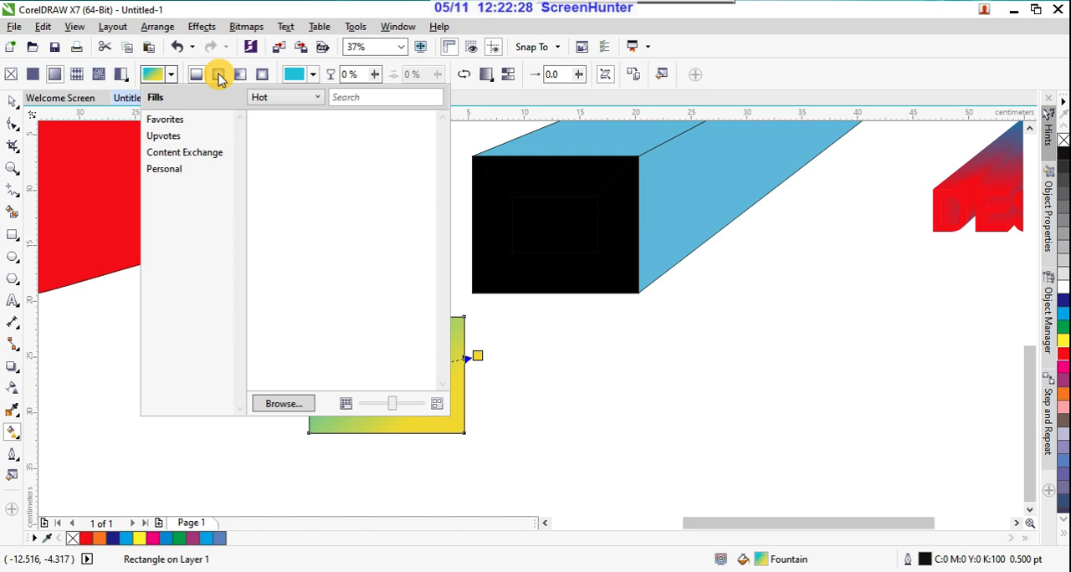
{"action": "left_click", "coordinate": [219, 79]}
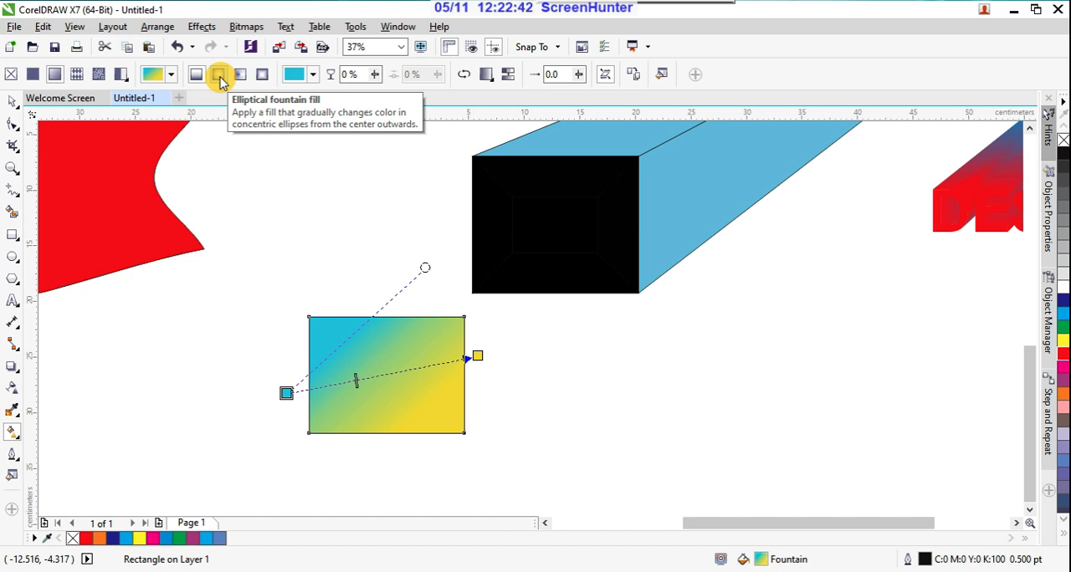
{"action": "left_click", "coordinate": [220, 78]}
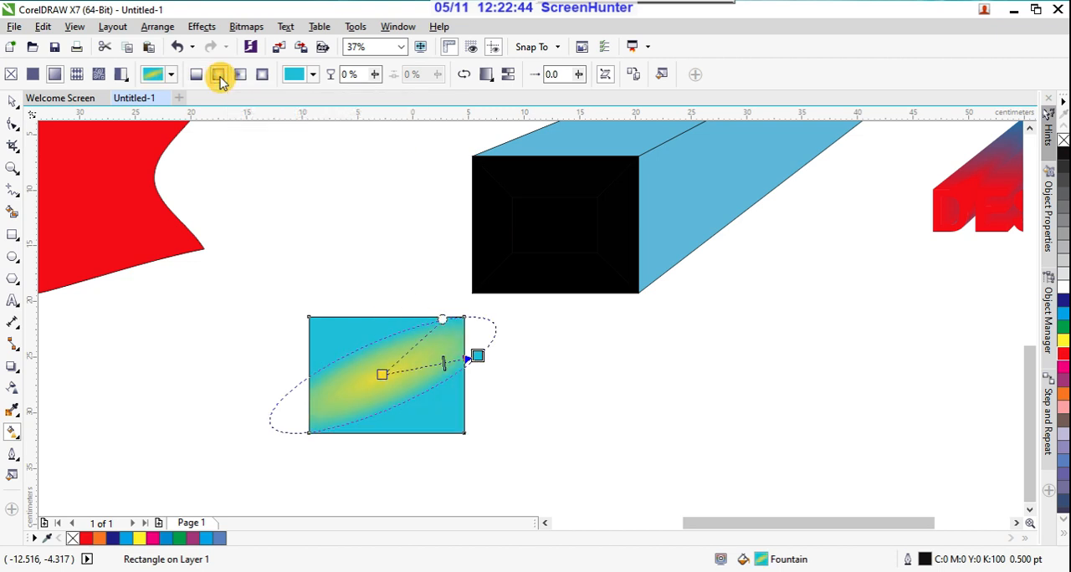
{"action": "left_click_drag", "start_coordinate": [441, 315], "coordinate": [365, 299]}
{"action": "left_click_drag", "start_coordinate": [475, 355], "coordinate": [444, 376]}
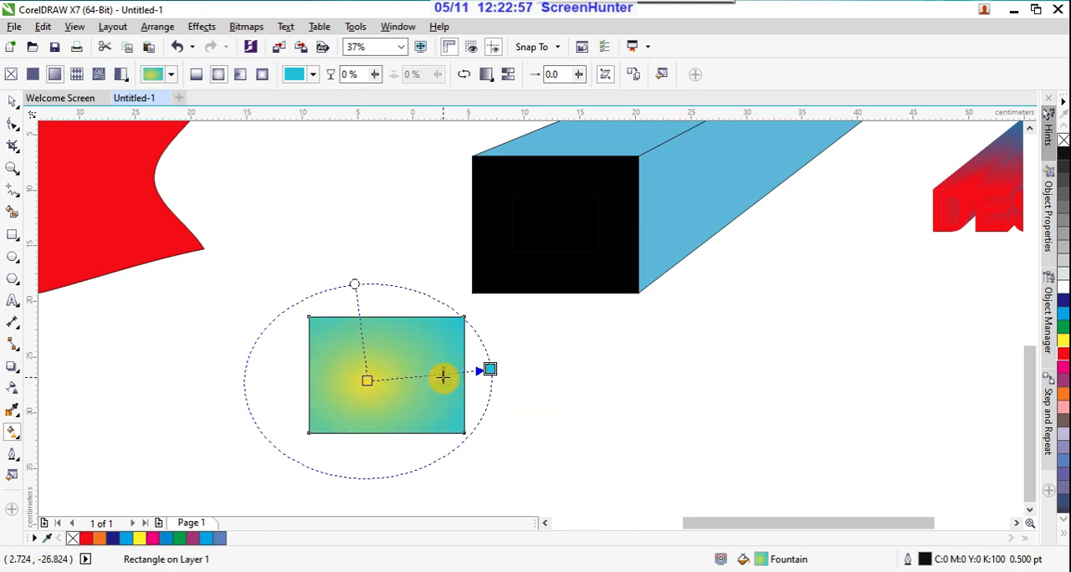
Step: Change the elliptical gradient's yellow centre colour to red and fine-tune the midpoint between the two colours
{"action": "left_click", "coordinate": [368, 382]}
{"action": "left_click", "coordinate": [345, 405]}
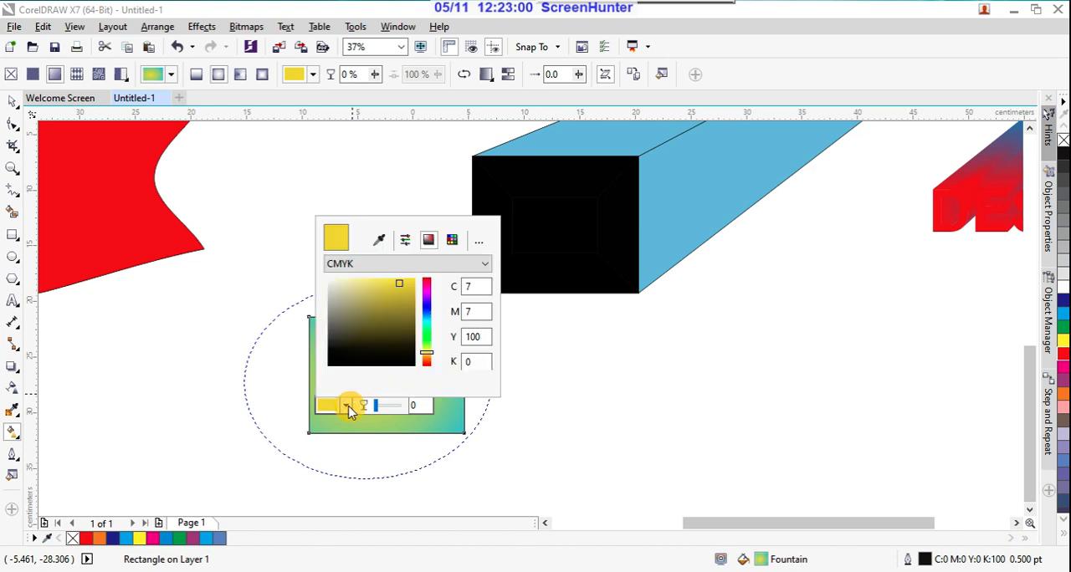
{"action": "left_click_drag", "start_coordinate": [427, 292], "coordinate": [426, 280]}
{"action": "left_click", "coordinate": [528, 390]}
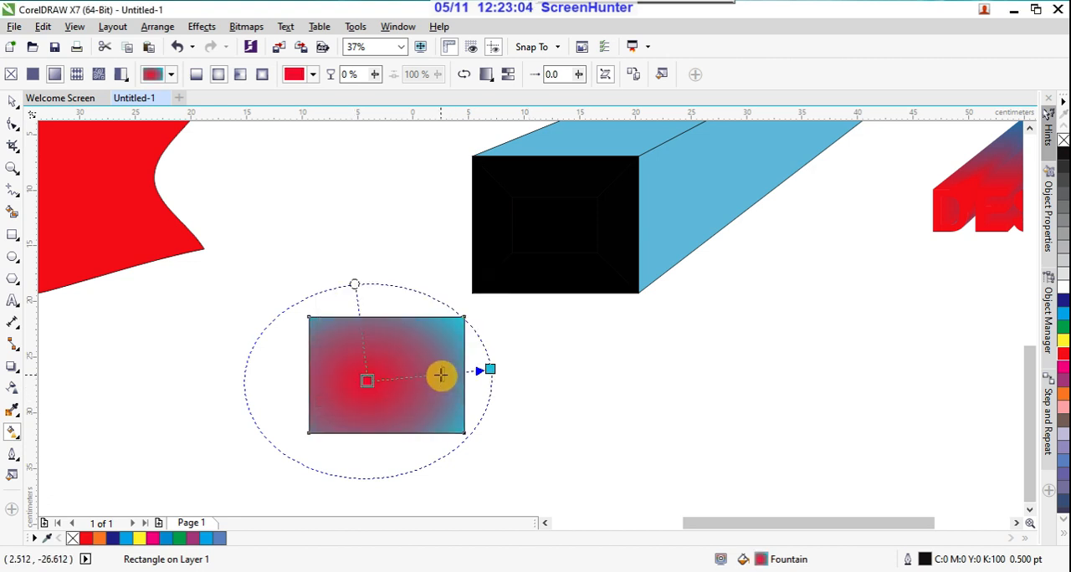
{"action": "mouse_move", "coordinate": [438, 376]}
{"action": "left_mouse_down"}
{"action": "mouse_move", "coordinate": [416, 381]}
{"action": "mouse_move", "coordinate": [441, 375]}
{"action": "left_mouse_up"}
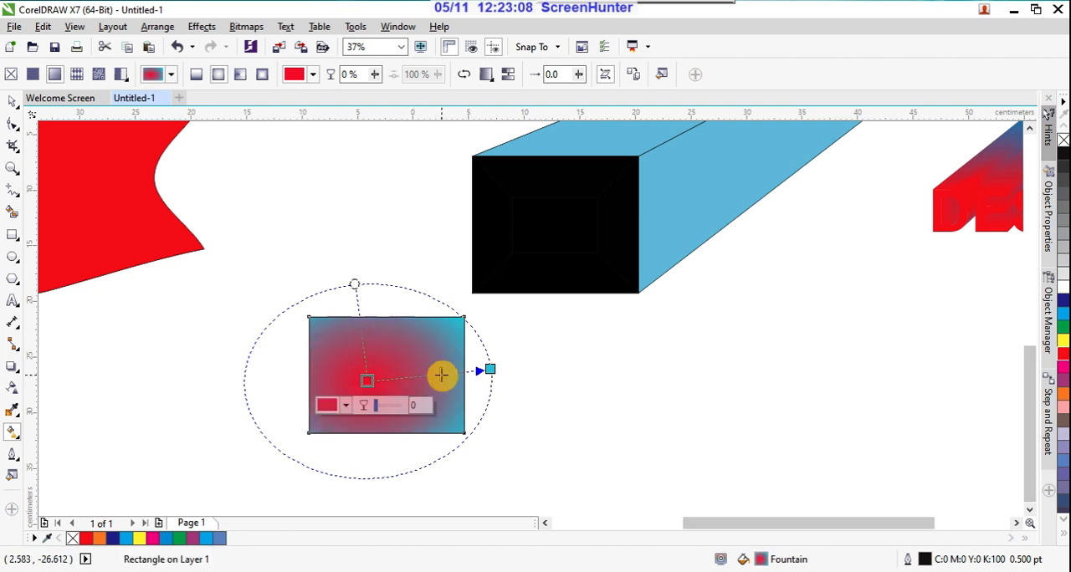
Step: Try a rectangular fountain fill, move the gradient's centre to the middle of the rectangle, and return to the elliptical type
{"action": "left_click", "coordinate": [262, 77]}
{"action": "left_click", "coordinate": [368, 376]}
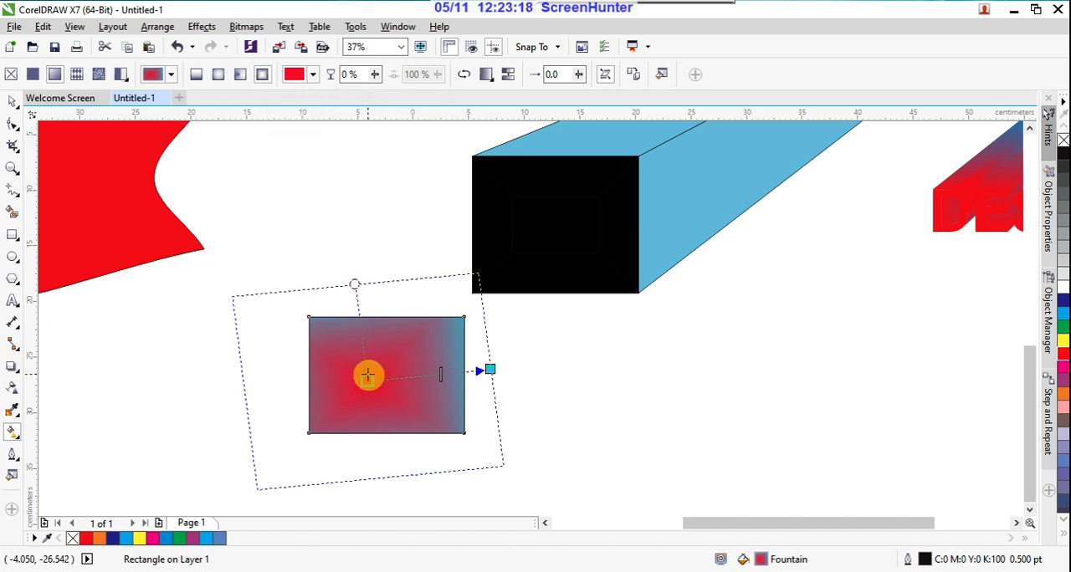
{"action": "left_click_drag", "start_coordinate": [366, 375], "coordinate": [385, 375]}
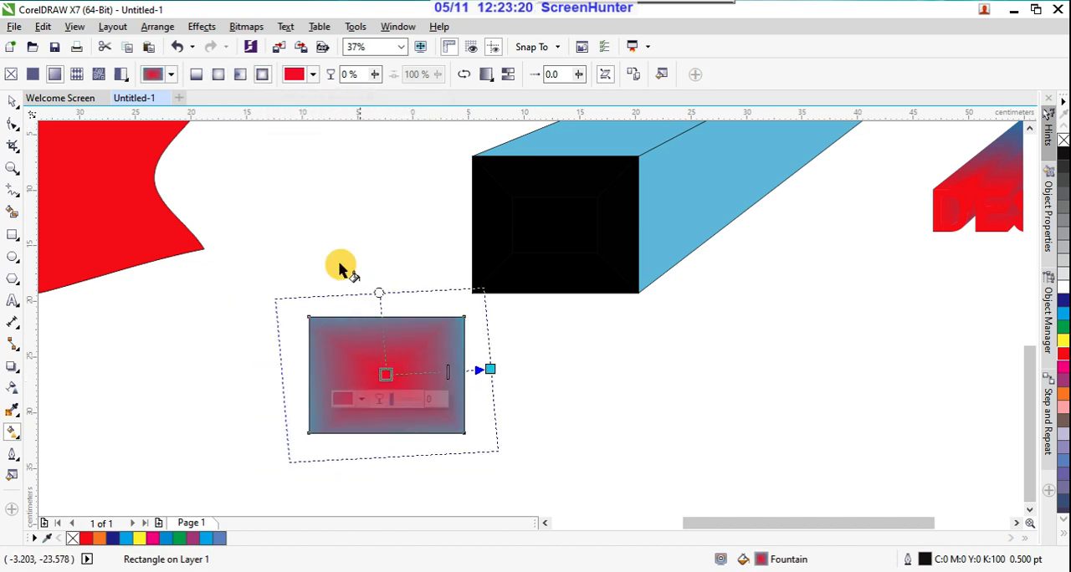
{"action": "left_click", "coordinate": [219, 77]}
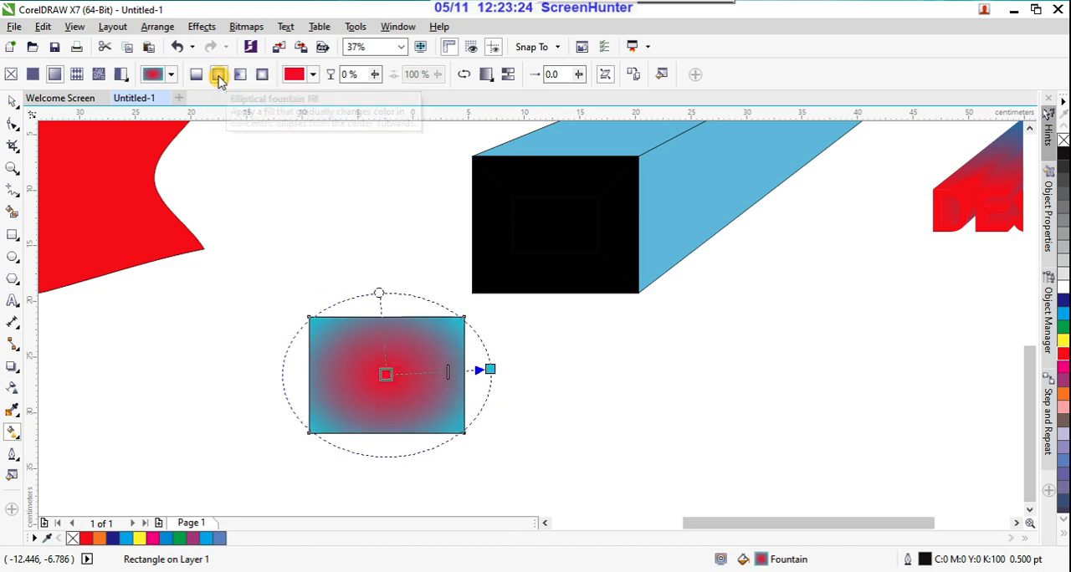
Step: Look through the preset fountain fills for the rectangle without applying one
{"action": "left_click", "coordinate": [172, 75]}
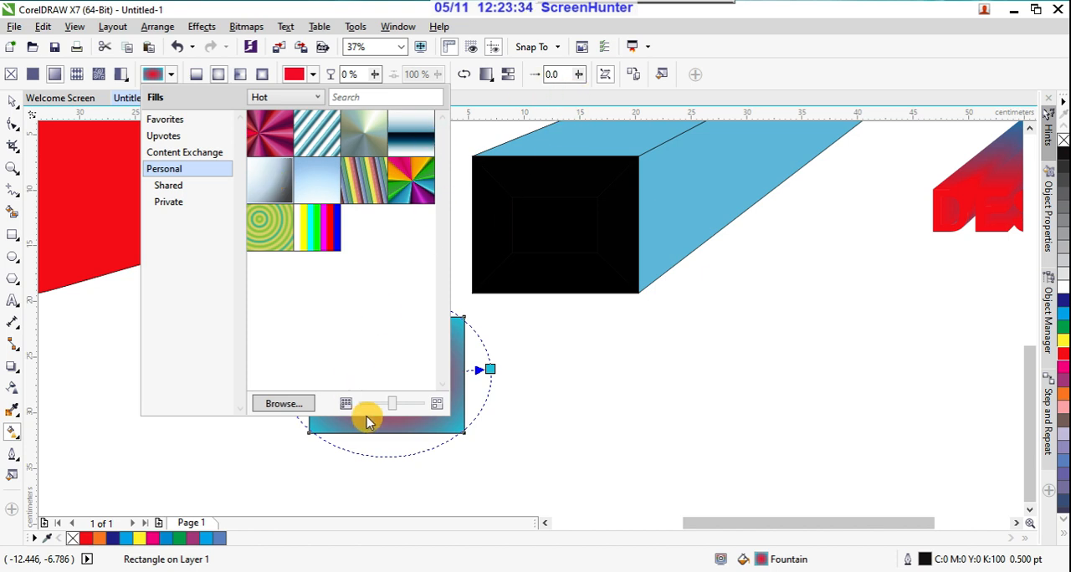
{"action": "mouse_move", "coordinate": [393, 403]}
{"action": "left_mouse_down"}
{"action": "mouse_move", "coordinate": [381, 404]}
{"action": "mouse_move", "coordinate": [398, 404]}
{"action": "left_mouse_up"}
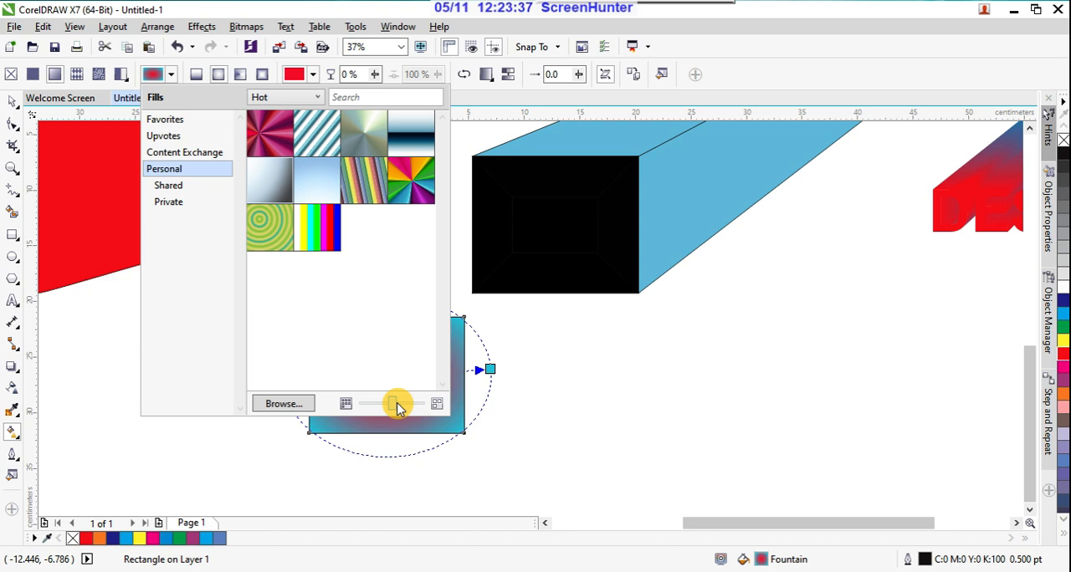
{"action": "left_click", "coordinate": [645, 99]}
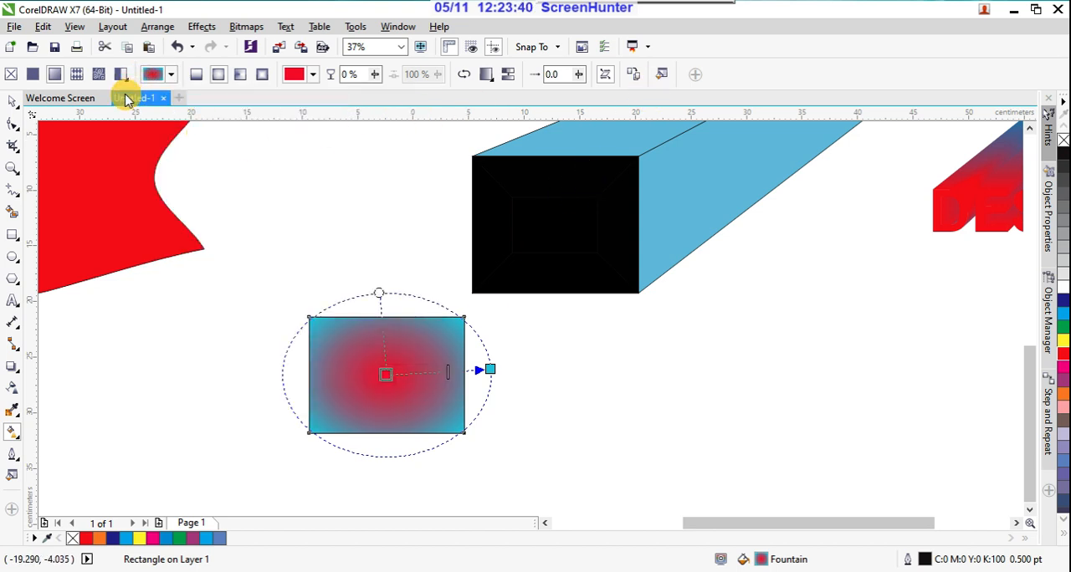
Step: Switch the rectangle from the elliptical fountain fill to a vector pattern fill and look through the personal vector patterns
{"action": "left_click", "coordinate": [77, 77]}
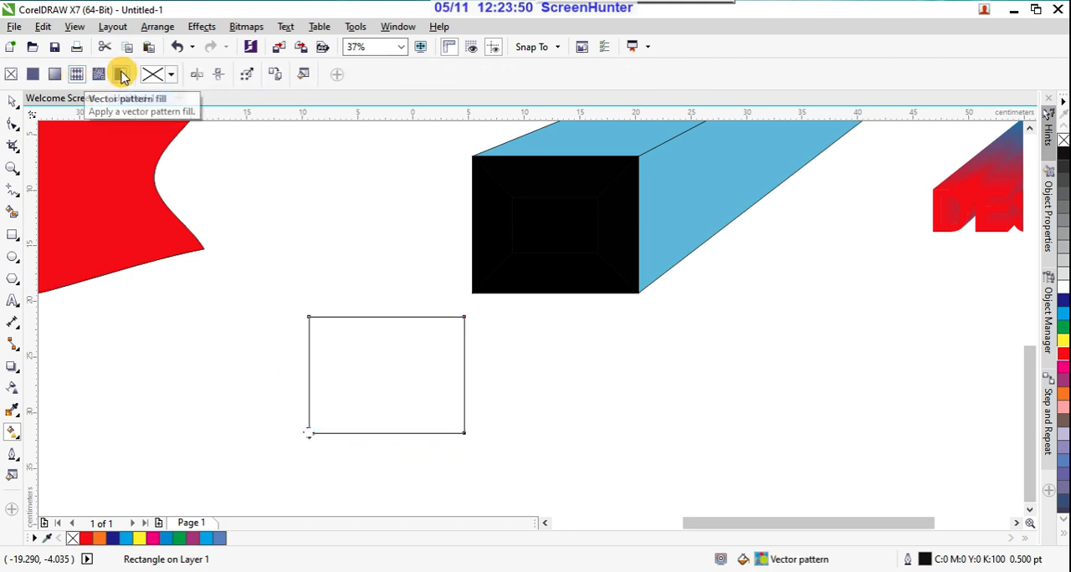
{"action": "left_click", "coordinate": [172, 75]}
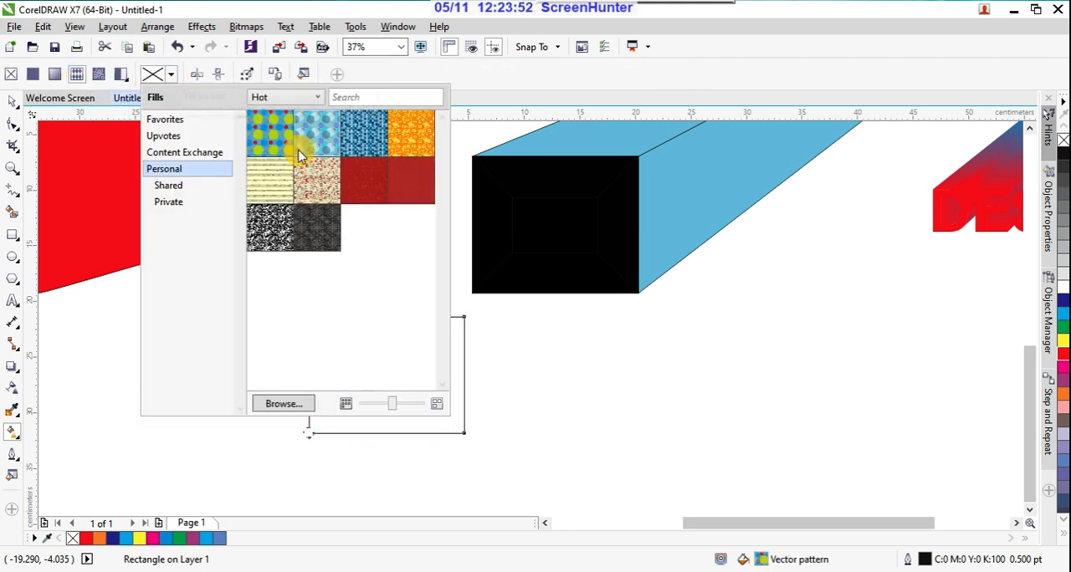
{"action": "mouse_move", "coordinate": [292, 144]}
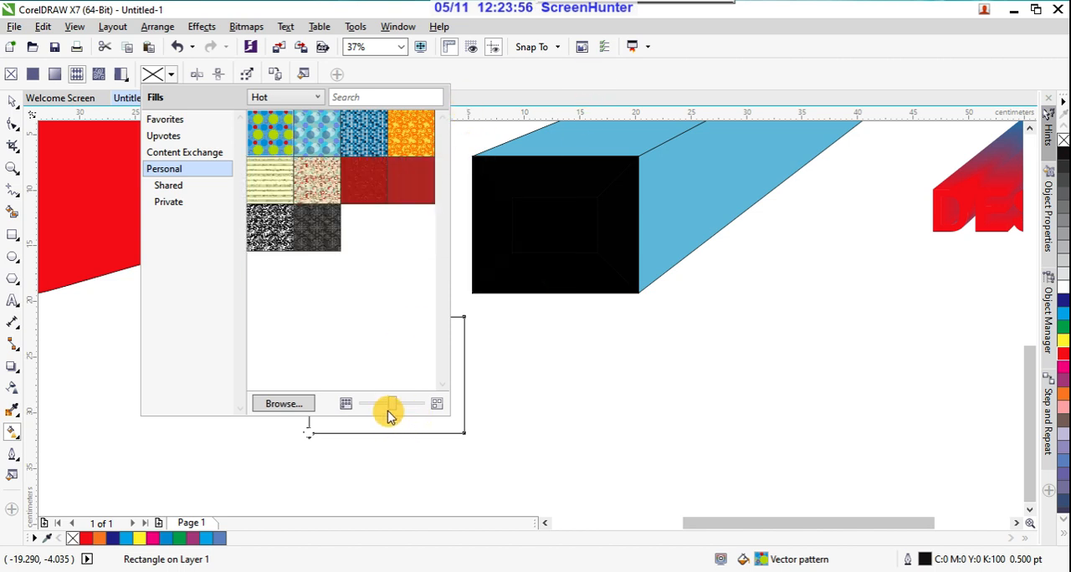
{"action": "left_click", "coordinate": [575, 75]}
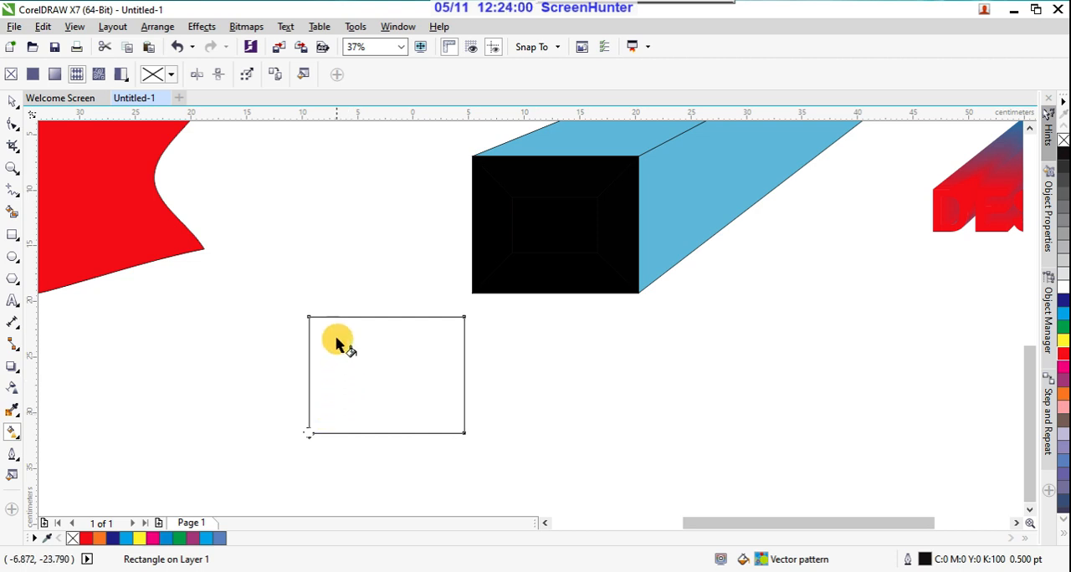
{"action": "left_click", "coordinate": [171, 77]}
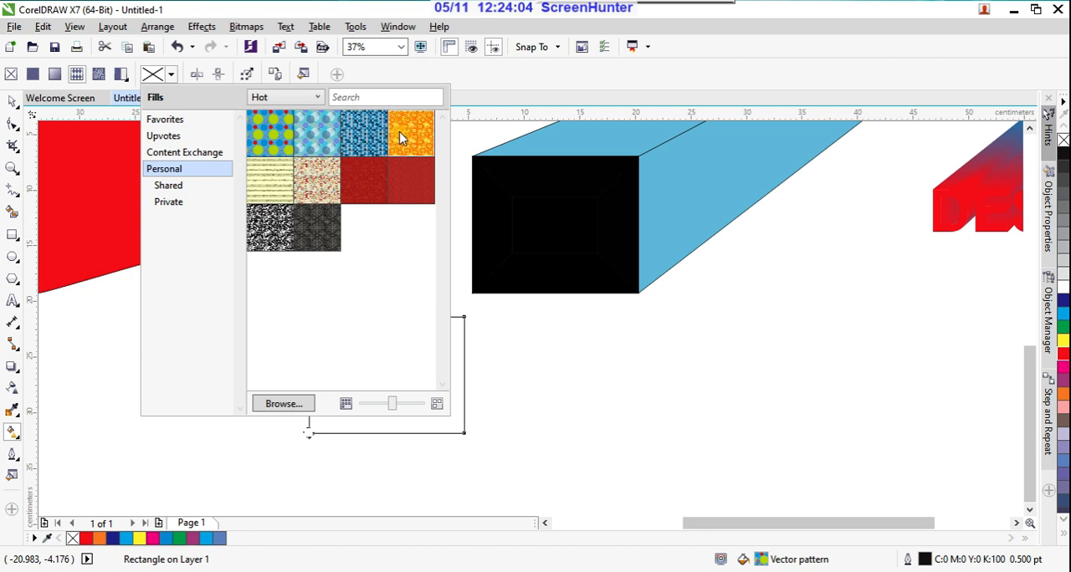
{"action": "mouse_move", "coordinate": [401, 138]}
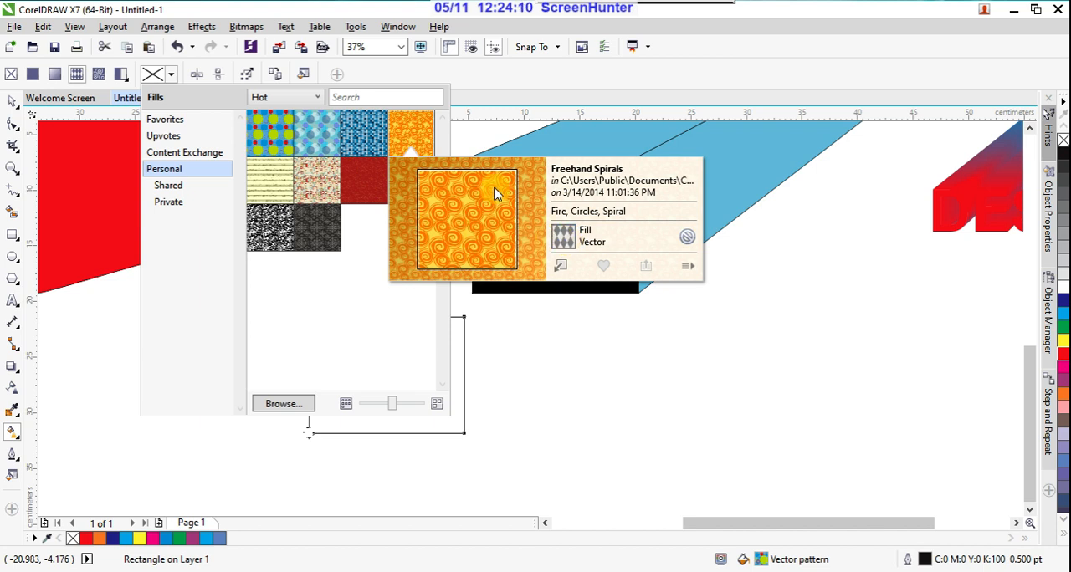
{"action": "left_click", "coordinate": [12, 103]}
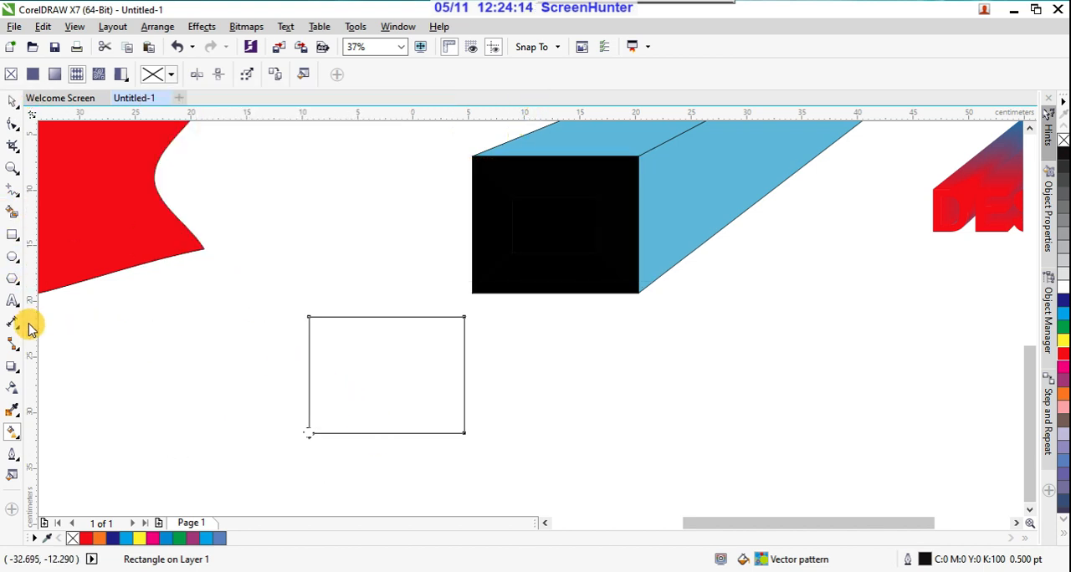
Step: Draw a second rectangle about 11.4 by 9.6 cm below the extruded black box and fill it with magenta
{"action": "left_click", "coordinate": [11, 235]}
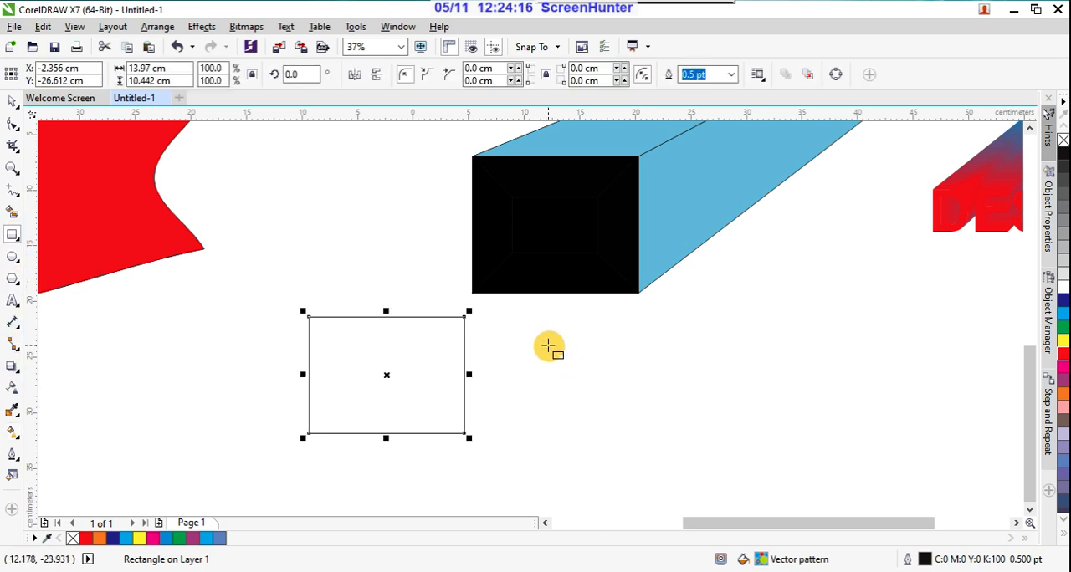
{"action": "left_click_drag", "start_coordinate": [547, 344], "coordinate": [676, 452]}
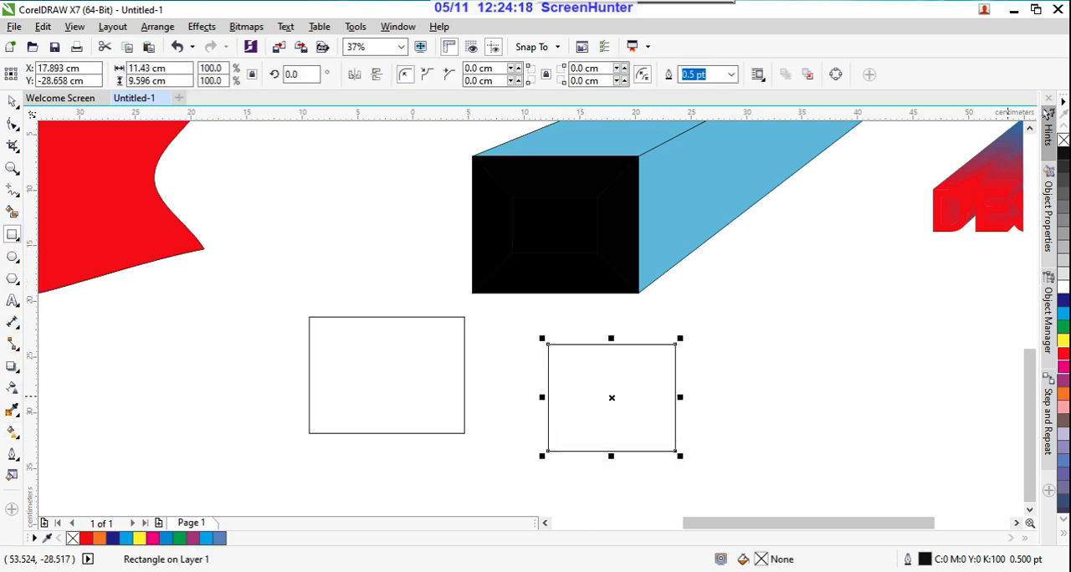
{"action": "left_click", "coordinate": [1062, 366]}
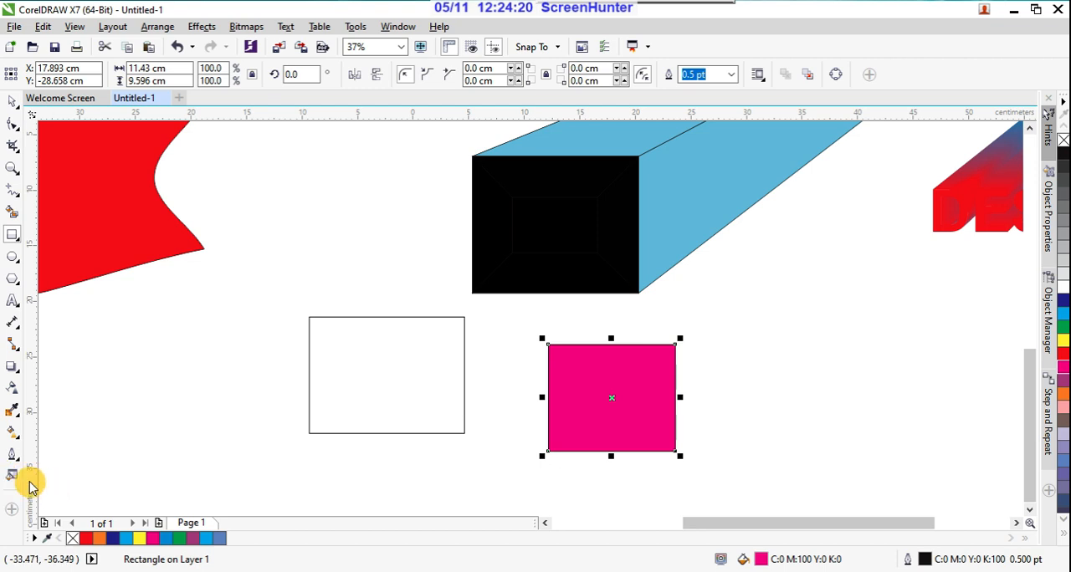
Step: Change the magenta rectangle to a vector pattern fill, then to a bitmap pattern fill, and browse the personal bitmap patterns
{"action": "left_click", "coordinate": [12, 433]}
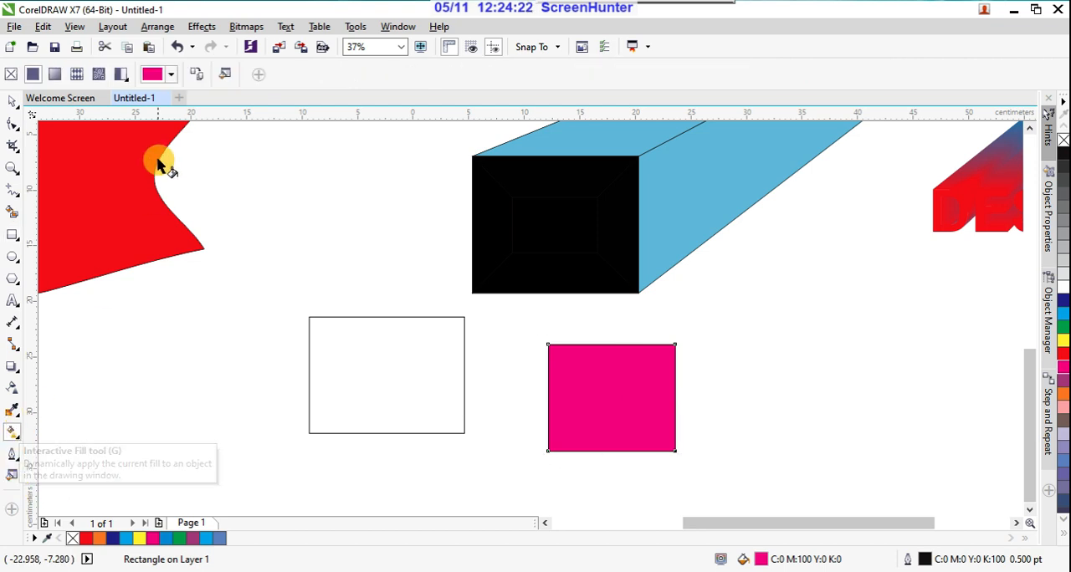
{"action": "left_click", "coordinate": [77, 75]}
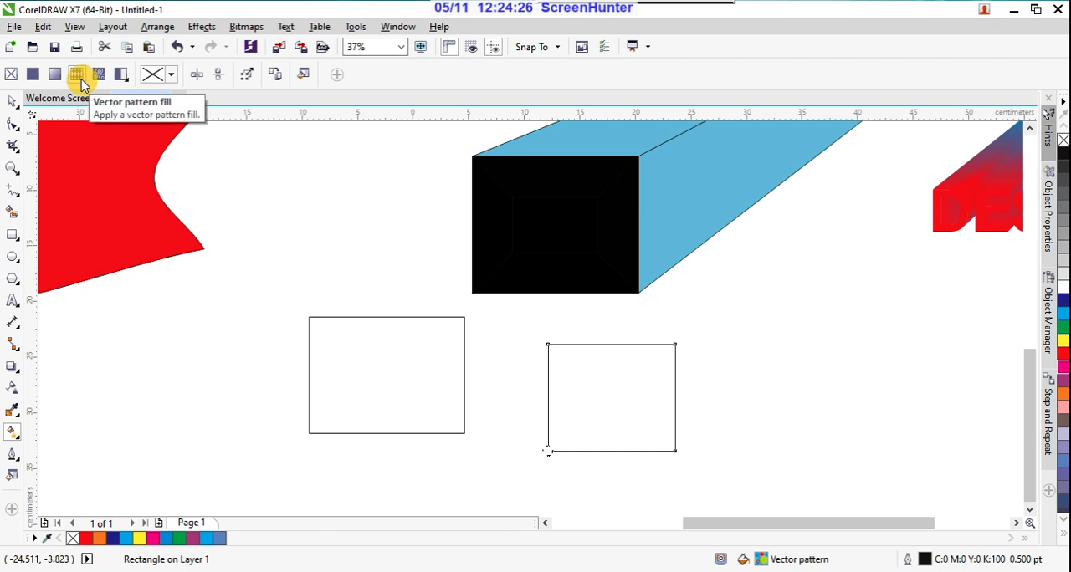
{"action": "left_click", "coordinate": [98, 76]}
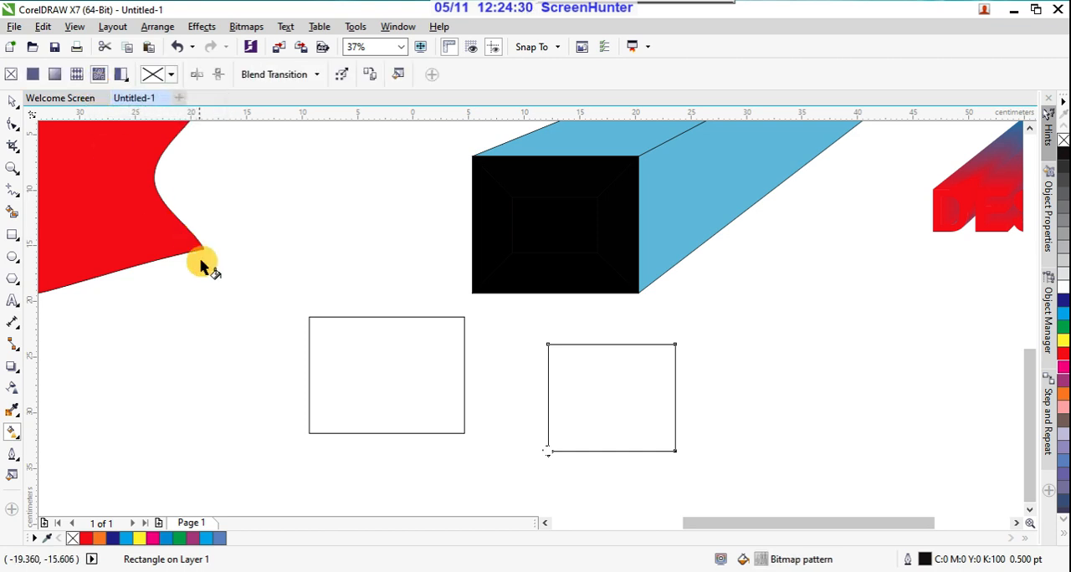
{"action": "left_click", "coordinate": [122, 76]}
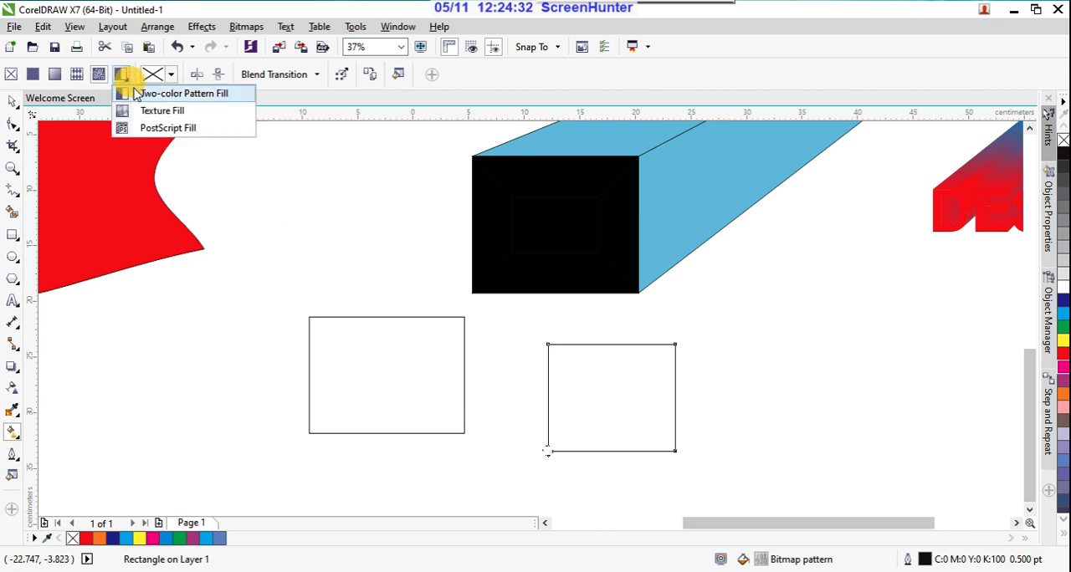
{"action": "left_click", "coordinate": [170, 74]}
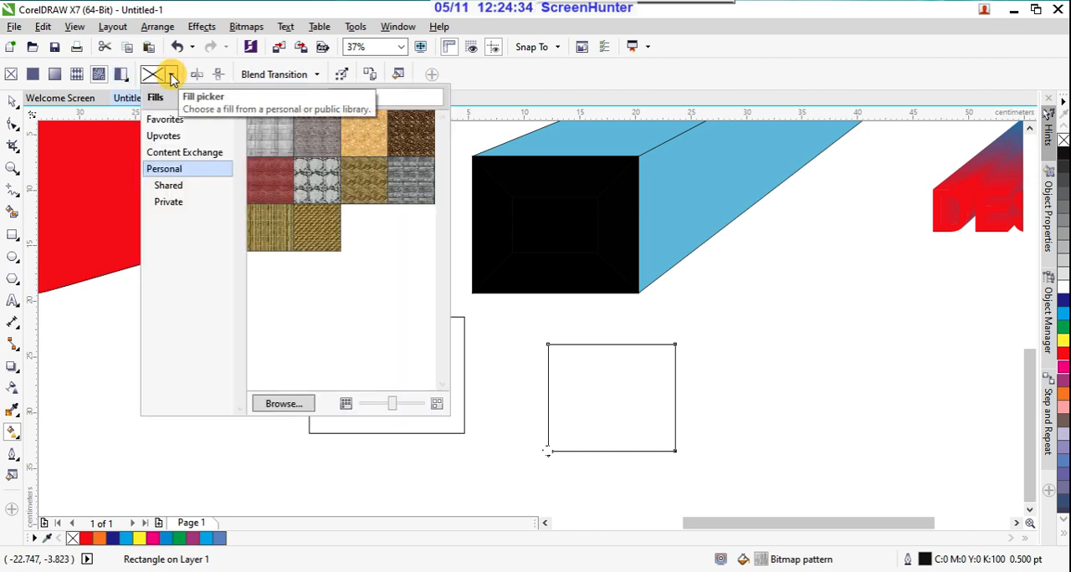
{"action": "left_click", "coordinate": [179, 137]}
{"action": "left_click", "coordinate": [171, 170]}
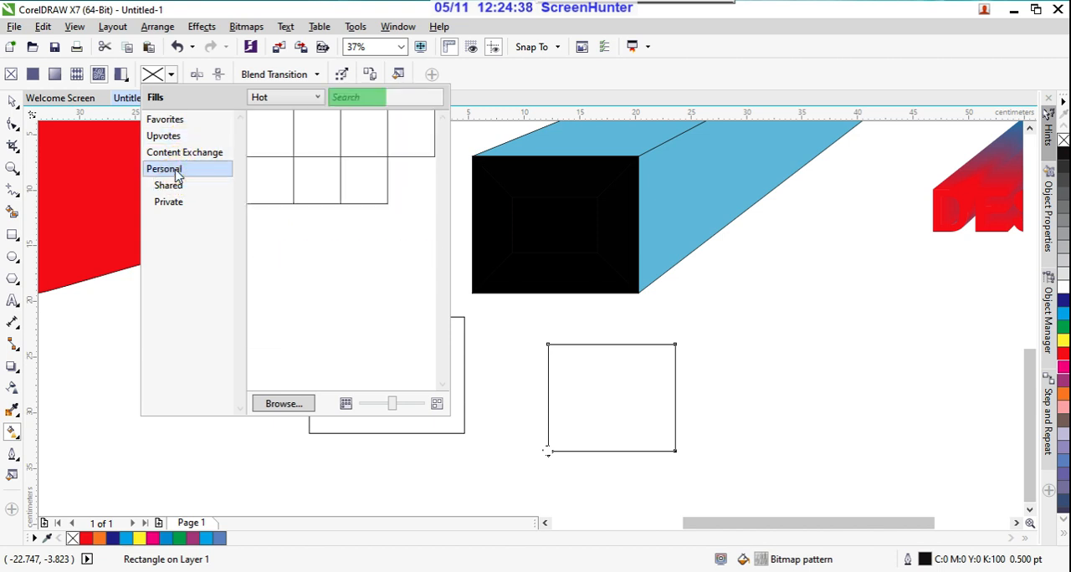
{"action": "mouse_move", "coordinate": [273, 183]}
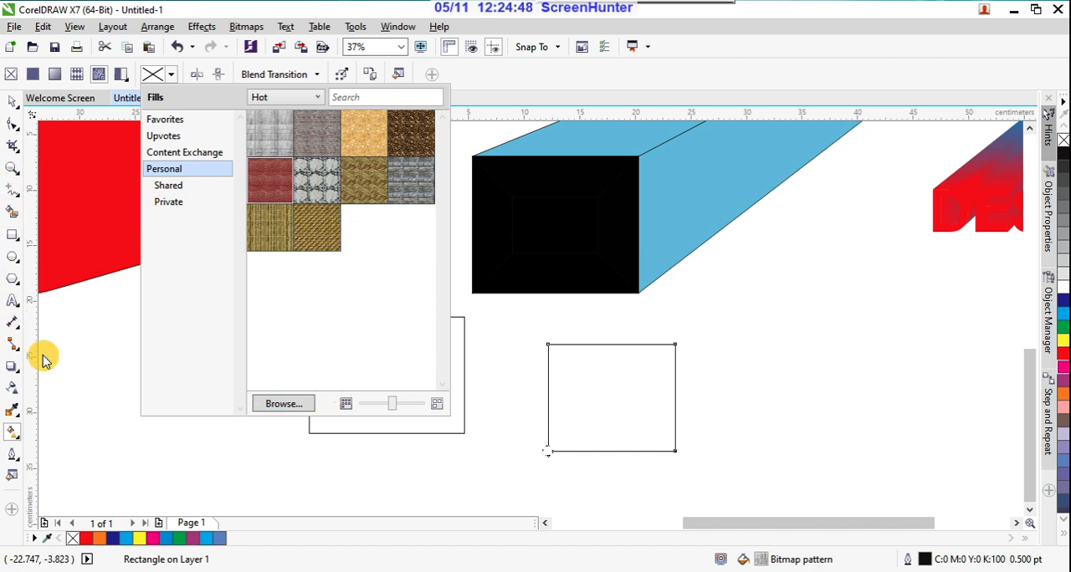
{"action": "left_click", "coordinate": [11, 256]}
{"action": "left_click", "coordinate": [258, 286]}
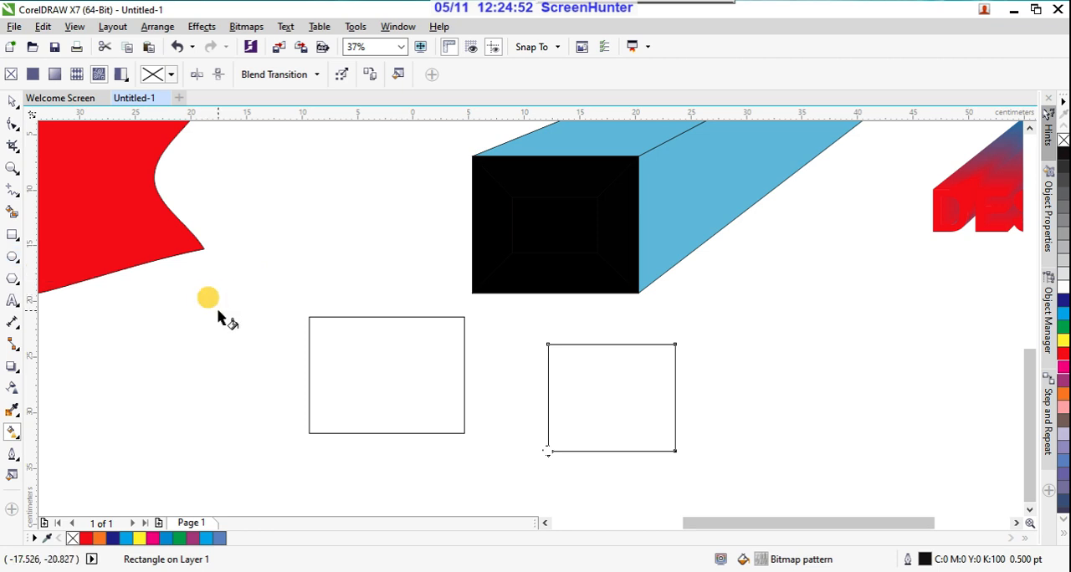
Step: Draw a third rectangle about 9.7 by 9.4 cm beneath the red wavy shape and fill it with red
{"action": "left_click", "coordinate": [12, 238]}
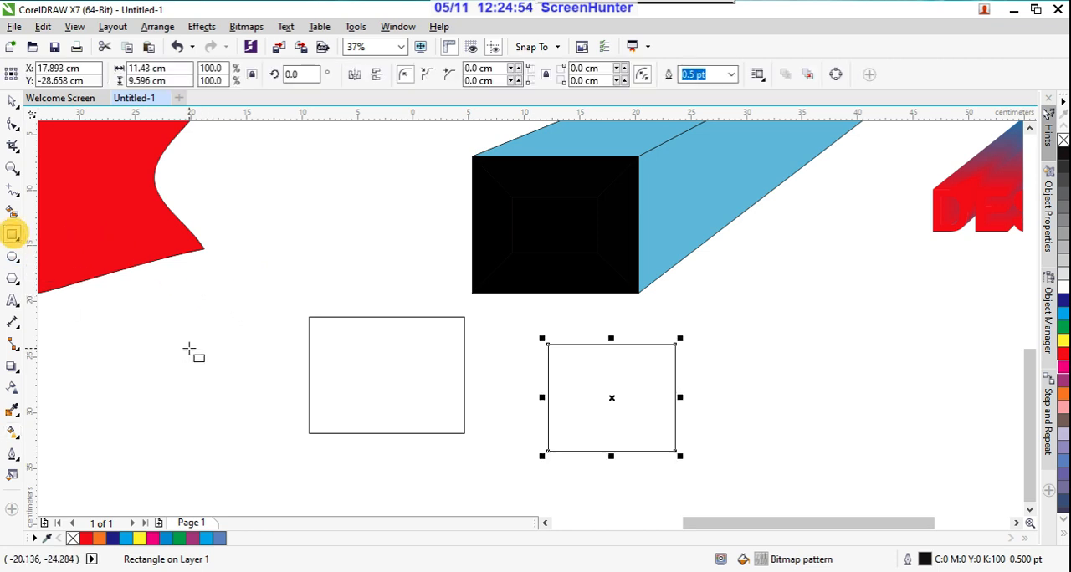
{"action": "left_click_drag", "start_coordinate": [184, 315], "coordinate": [291, 420]}
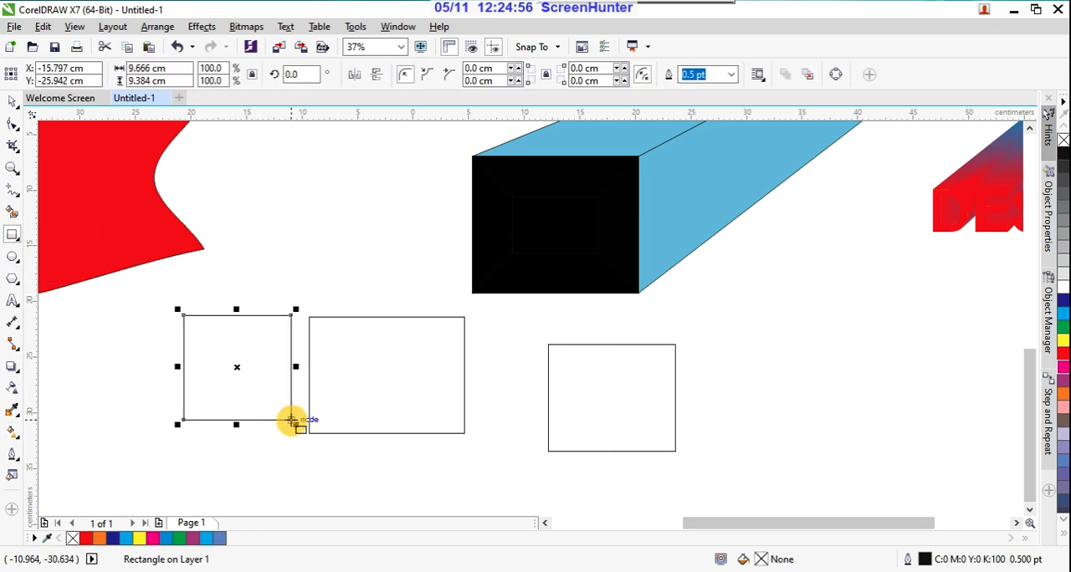
{"action": "left_click", "coordinate": [1063, 357]}
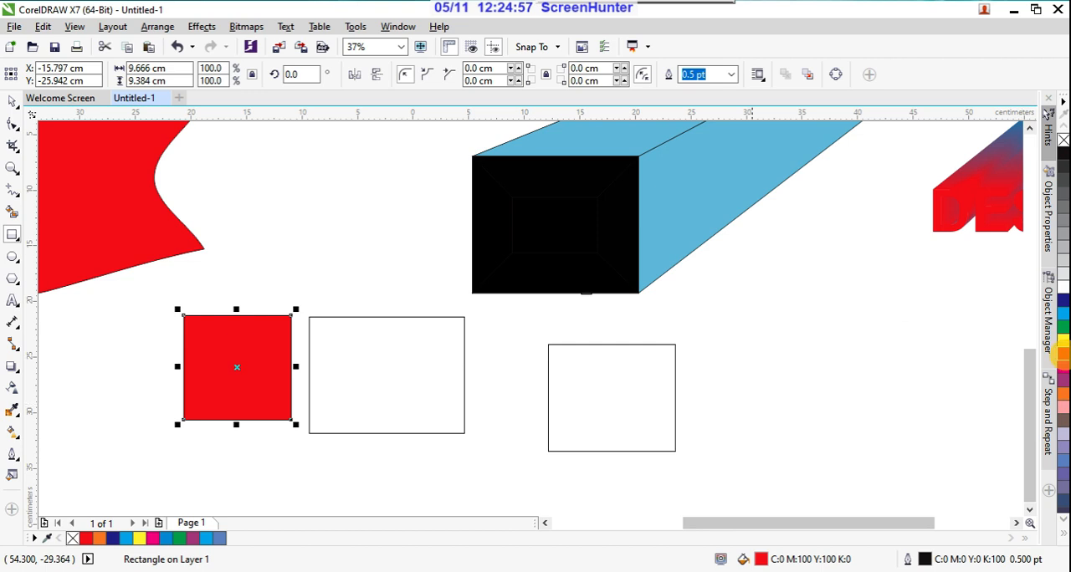
Step: Apply a bitmap pattern fill to the red rectangle with the Interactive Fill tool
{"action": "left_click", "coordinate": [18, 438]}
{"action": "left_click", "coordinate": [53, 434]}
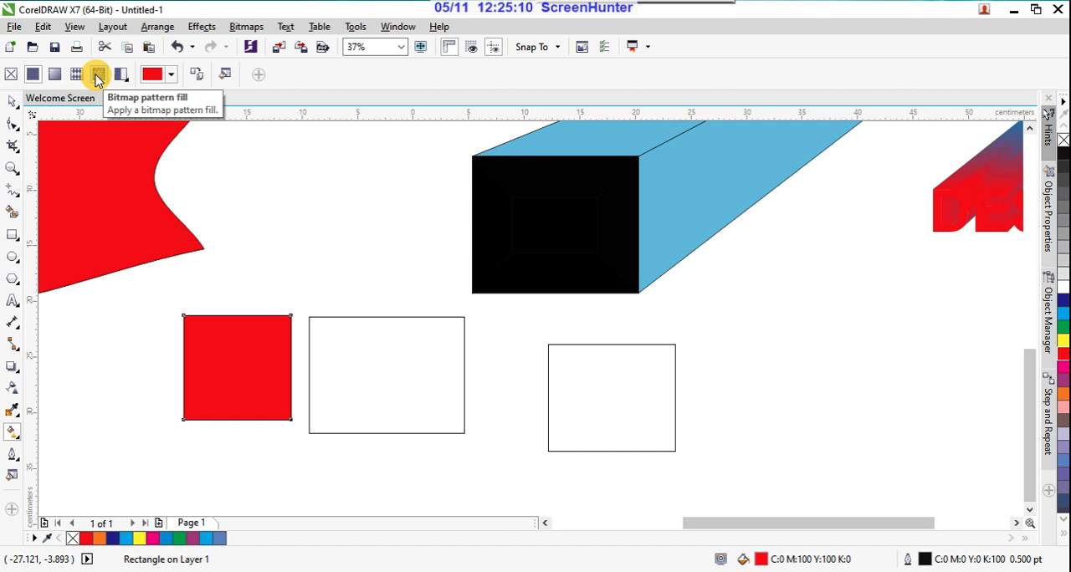
{"action": "left_click", "coordinate": [18, 107]}
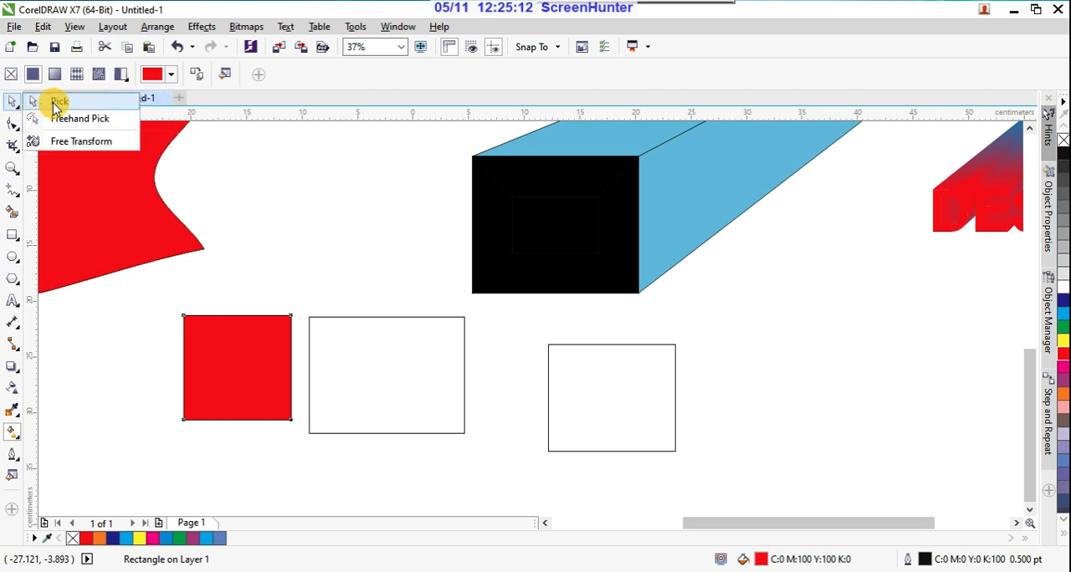
{"action": "left_click", "coordinate": [50, 100]}
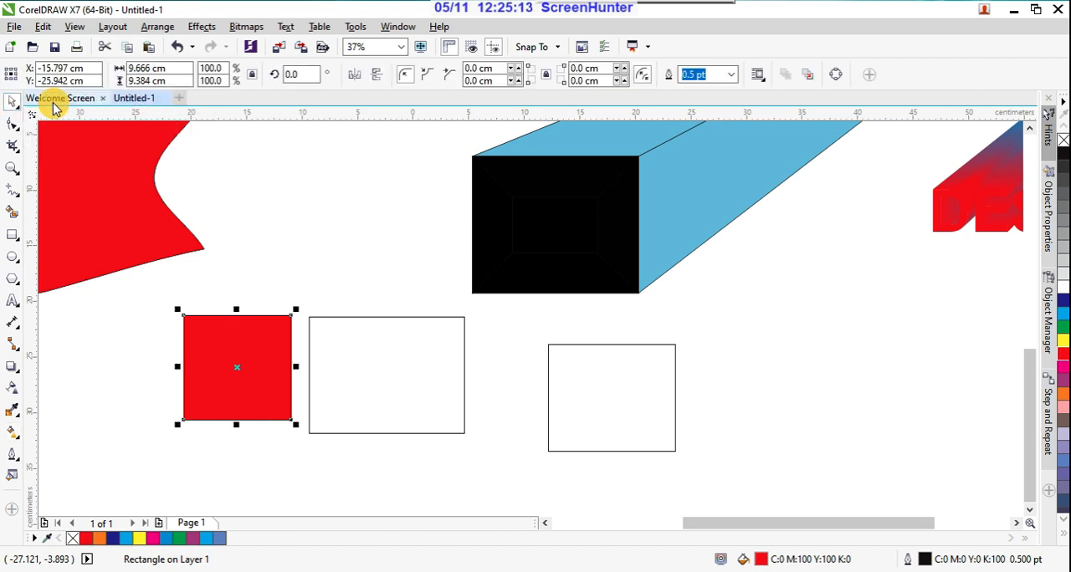
{"action": "left_click", "coordinate": [14, 432]}
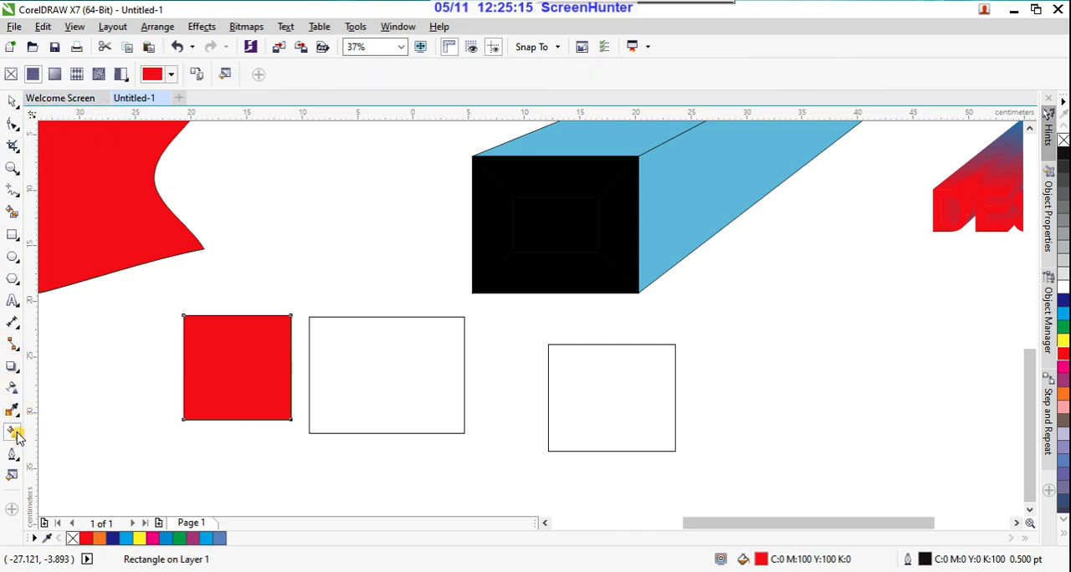
{"action": "left_click", "coordinate": [98, 76]}
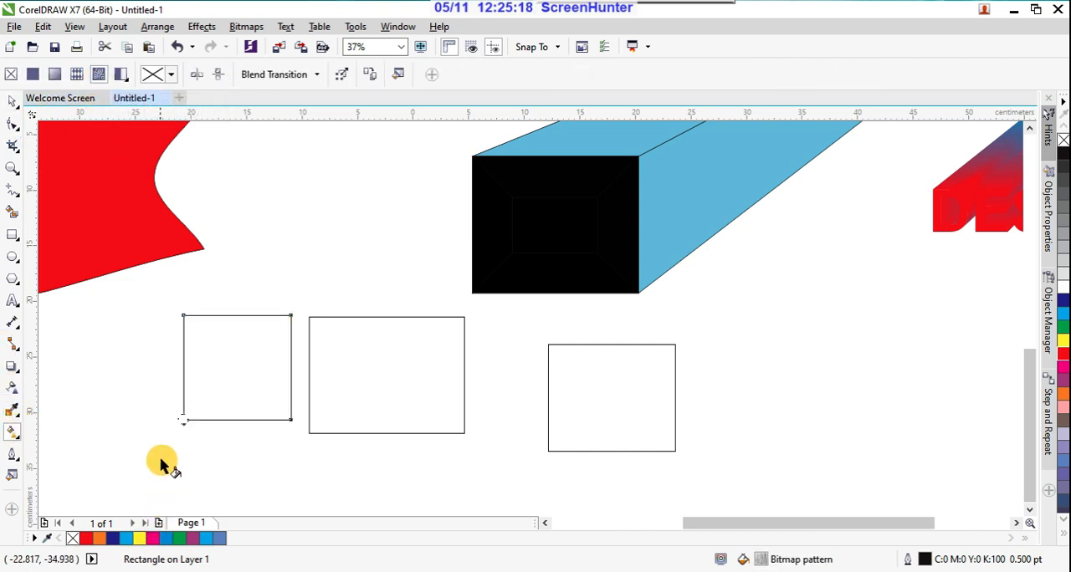
Step: Enlarge, rotate and skew the bitmap pattern's tile over the third rectangle, then shift its origin and stretch it further
{"action": "scroll", "coordinate": [170, 451], "scroll_direction": "up", "scroll_amount": 5}
{"action": "left_click_drag", "start_coordinate": [297, 282], "coordinate": [506, 202]}
{"action": "scroll", "coordinate": [402, 307], "scroll_direction": "down", "scroll_amount": 8}
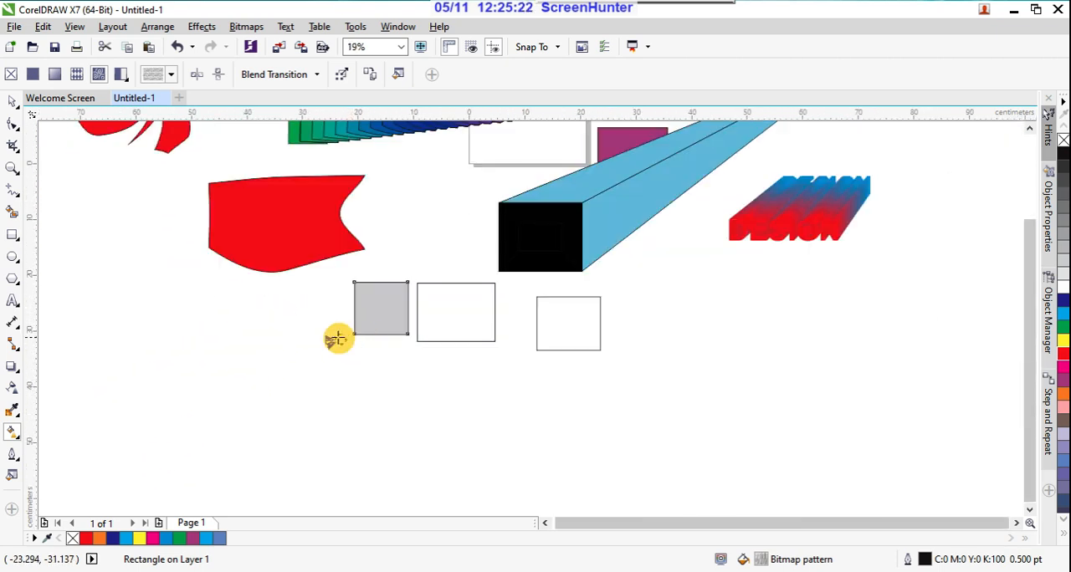
{"action": "left_click_drag", "start_coordinate": [346, 337], "coordinate": [396, 301]}
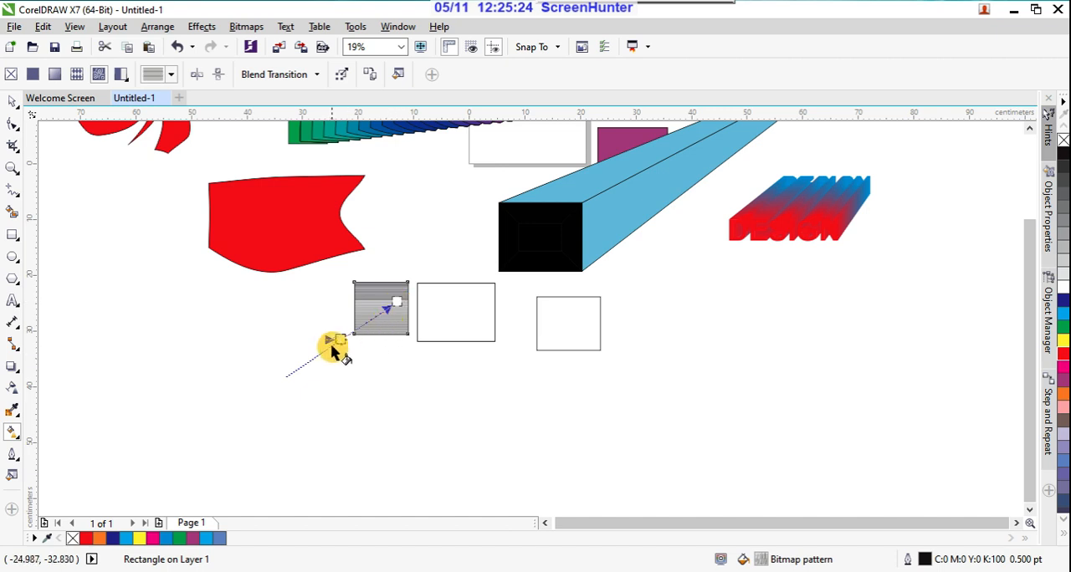
{"action": "left_click_drag", "start_coordinate": [337, 340], "coordinate": [411, 362]}
{"action": "left_click_drag", "start_coordinate": [393, 317], "coordinate": [427, 259]}
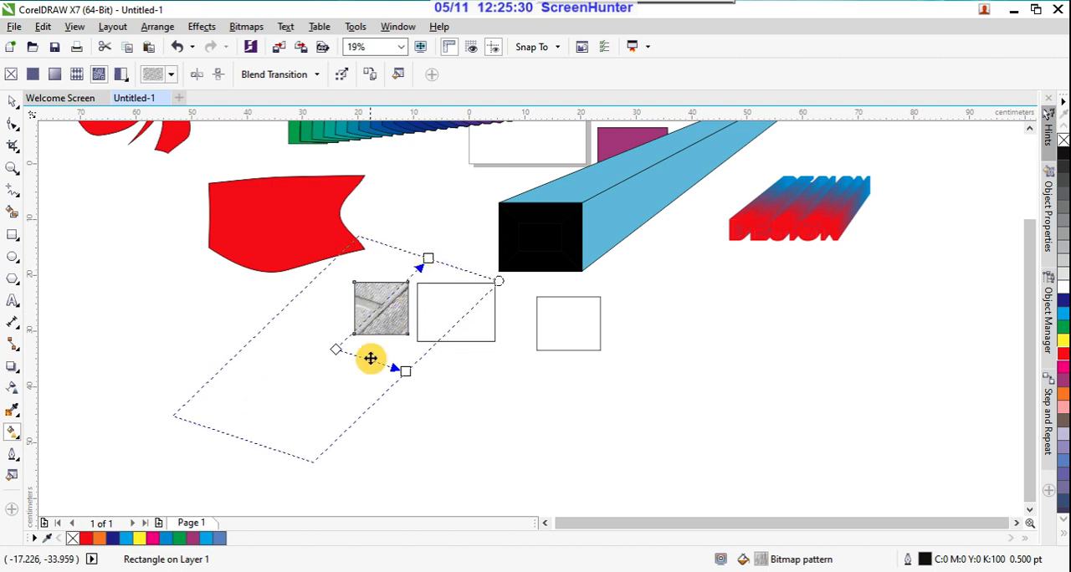
{"action": "left_click_drag", "start_coordinate": [336, 351], "coordinate": [301, 370]}
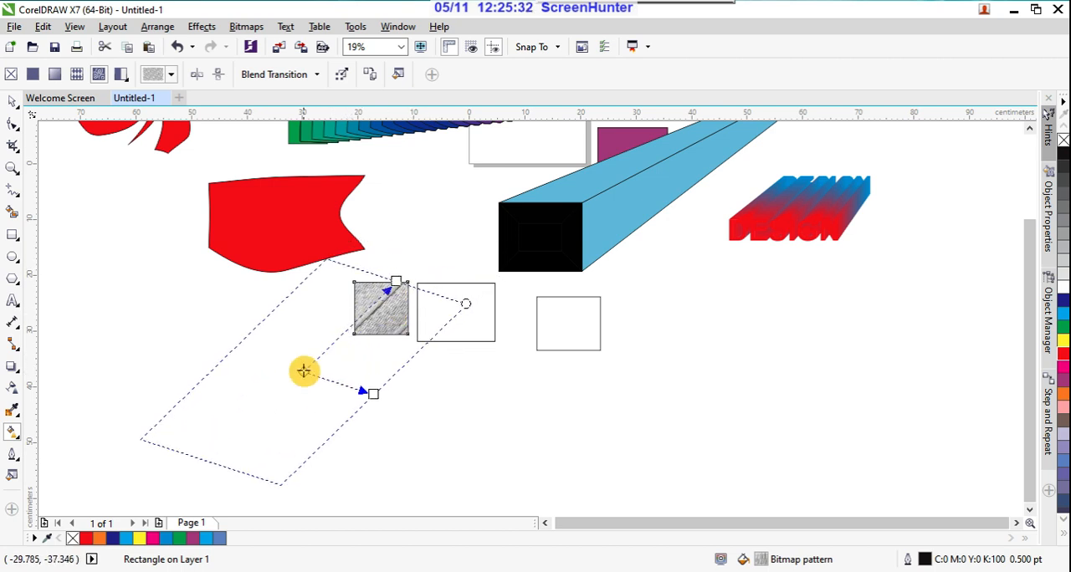
{"action": "left_click_drag", "start_coordinate": [394, 279], "coordinate": [418, 251]}
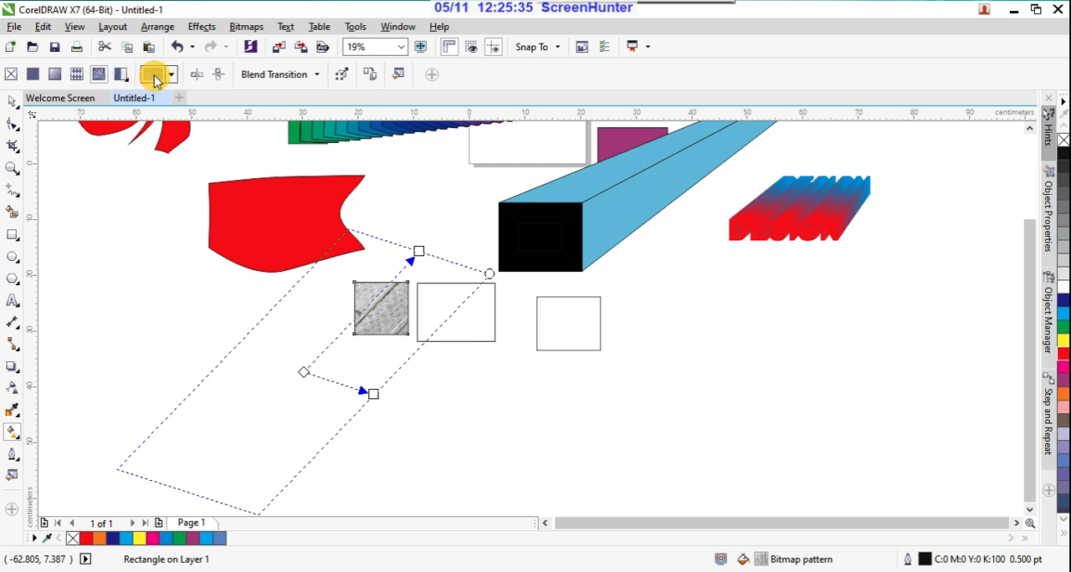
Step: Replace the third rectangle's bitmap pattern with a vector pattern fill, stretching and skewing its tile diagonally and shifting its origin outside the rectangle
{"action": "left_click", "coordinate": [78, 74]}
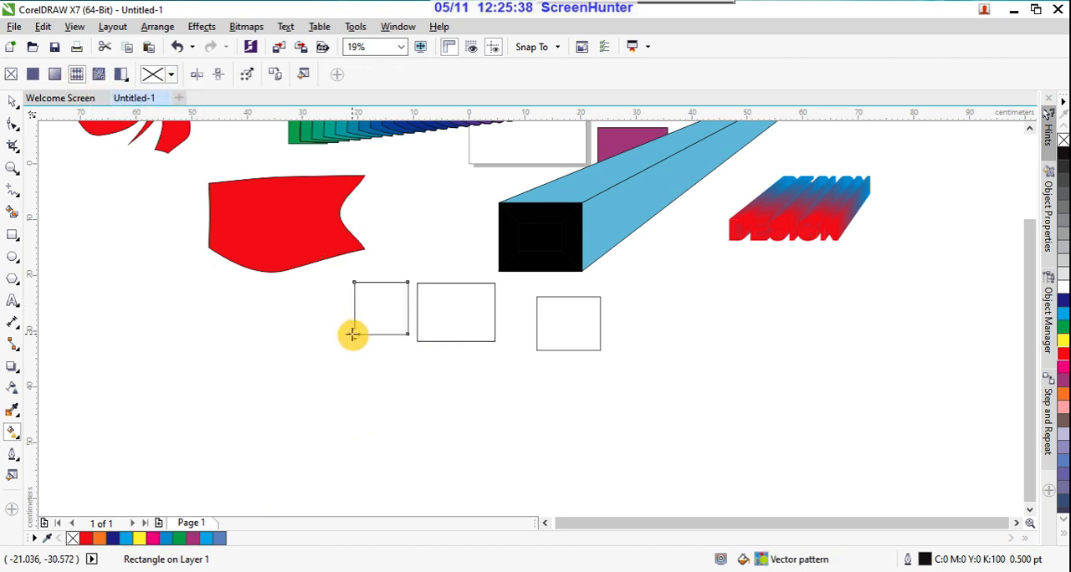
{"action": "left_click_drag", "start_coordinate": [356, 333], "coordinate": [407, 289]}
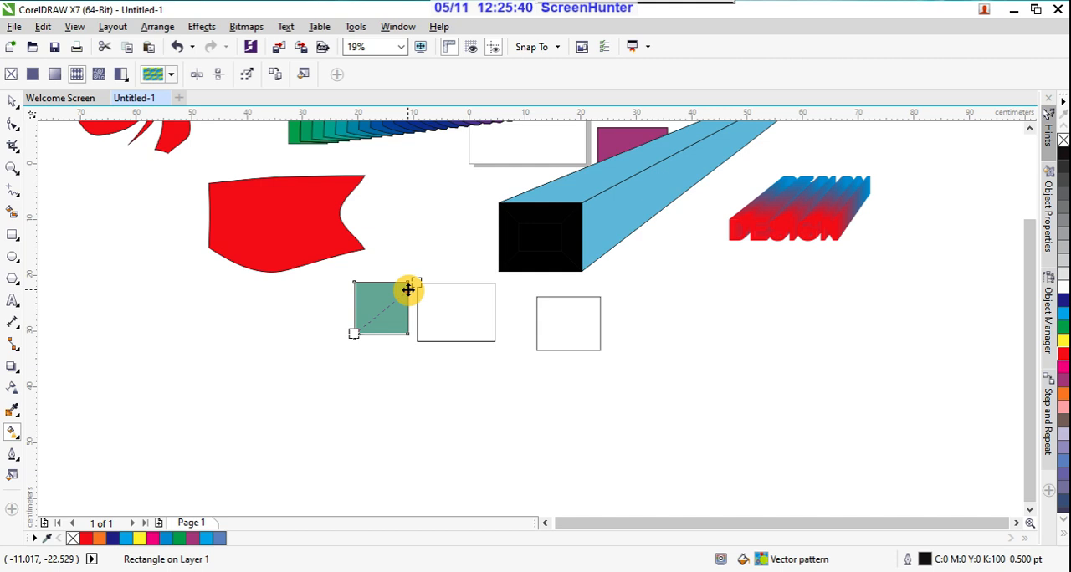
{"action": "left_click_drag", "start_coordinate": [353, 335], "coordinate": [295, 405]}
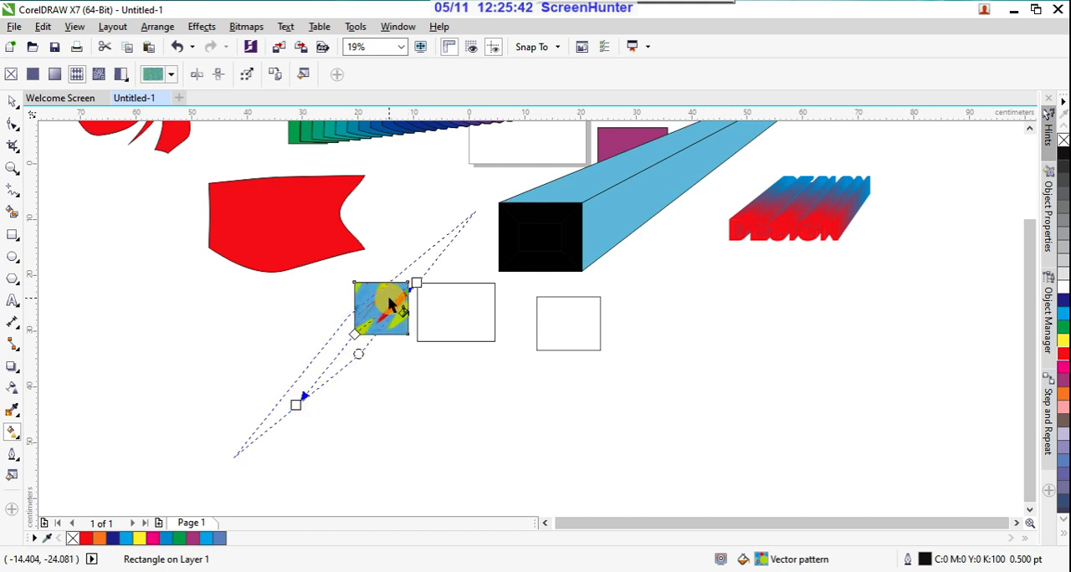
{"action": "left_click_drag", "start_coordinate": [358, 335], "coordinate": [326, 358]}
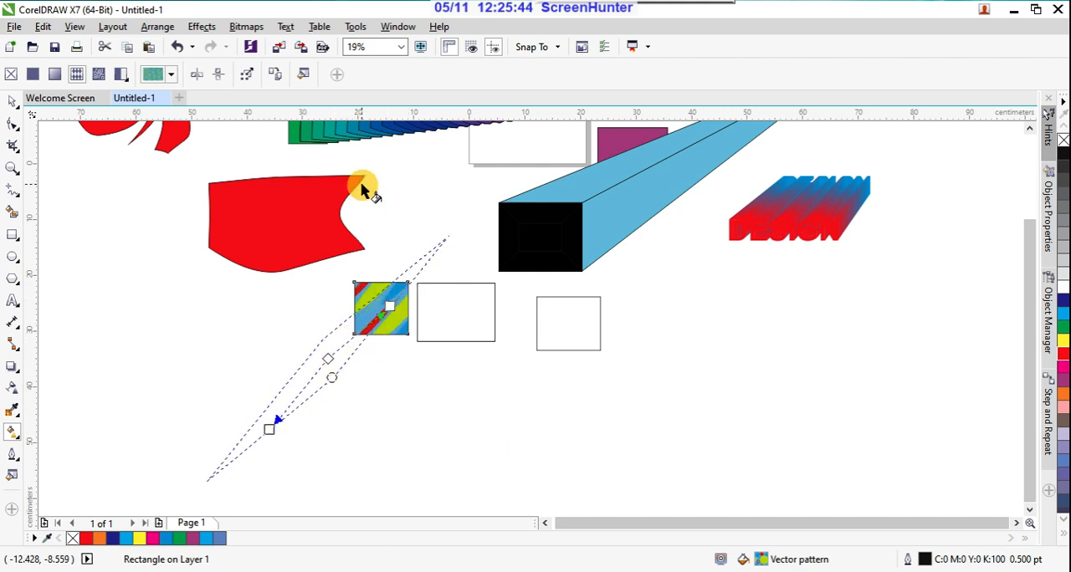
Step: Browse the personal vector patterns and move the fill tile's origin farther away from the third rectangle
{"action": "left_click", "coordinate": [161, 76]}
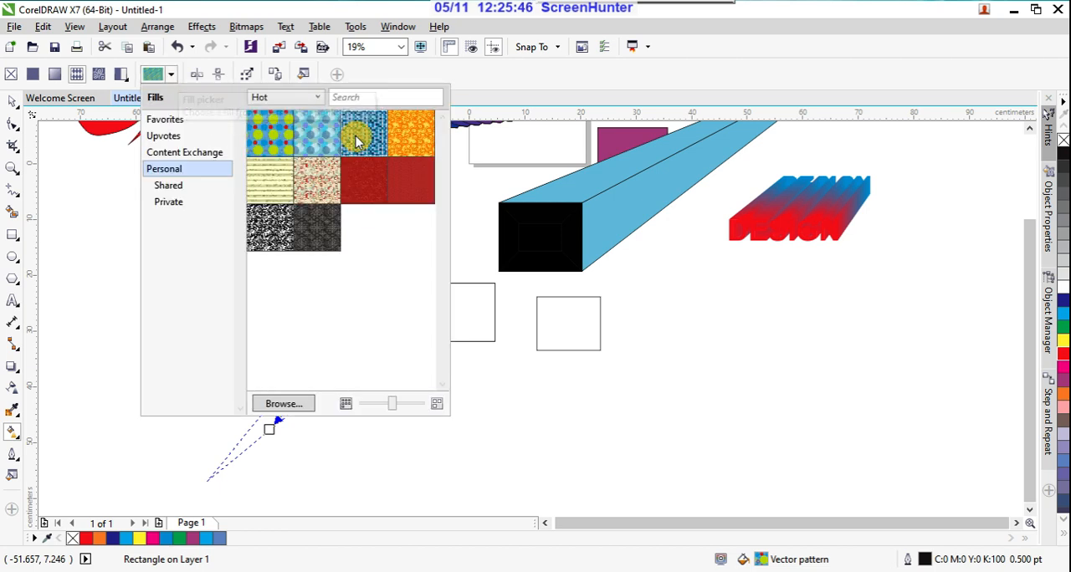
{"action": "mouse_move", "coordinate": [411, 138]}
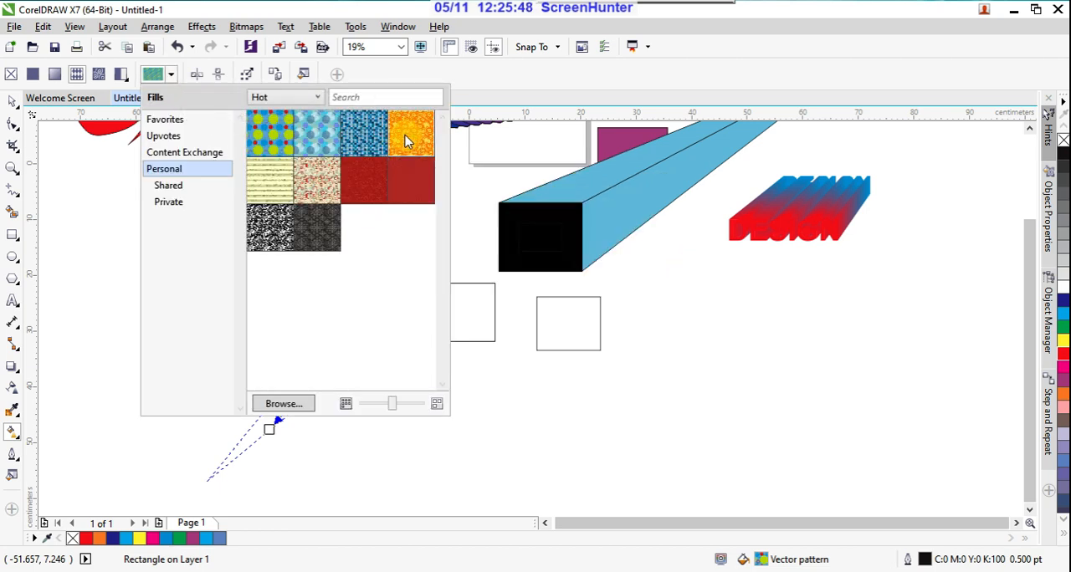
{"action": "left_click", "coordinate": [495, 85]}
{"action": "left_click_drag", "start_coordinate": [324, 362], "coordinate": [259, 352]}
Step: Give the rectangle beside it a vector pattern fill, with the tile slanted and its origin below the rectangle's lower corner
{"action": "left_click", "coordinate": [425, 311]}
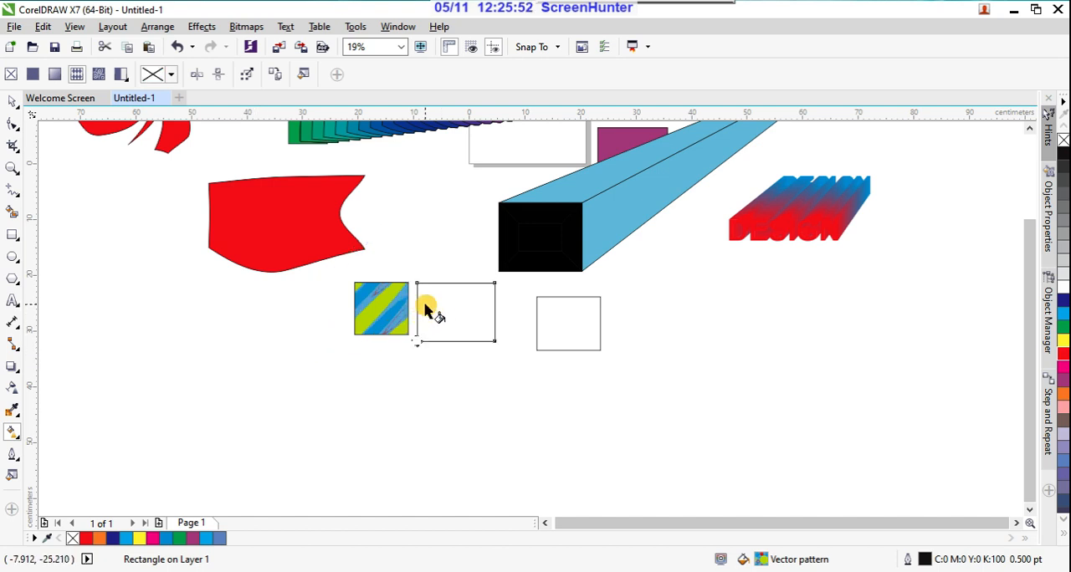
{"action": "left_click_drag", "start_coordinate": [418, 341], "coordinate": [471, 312]}
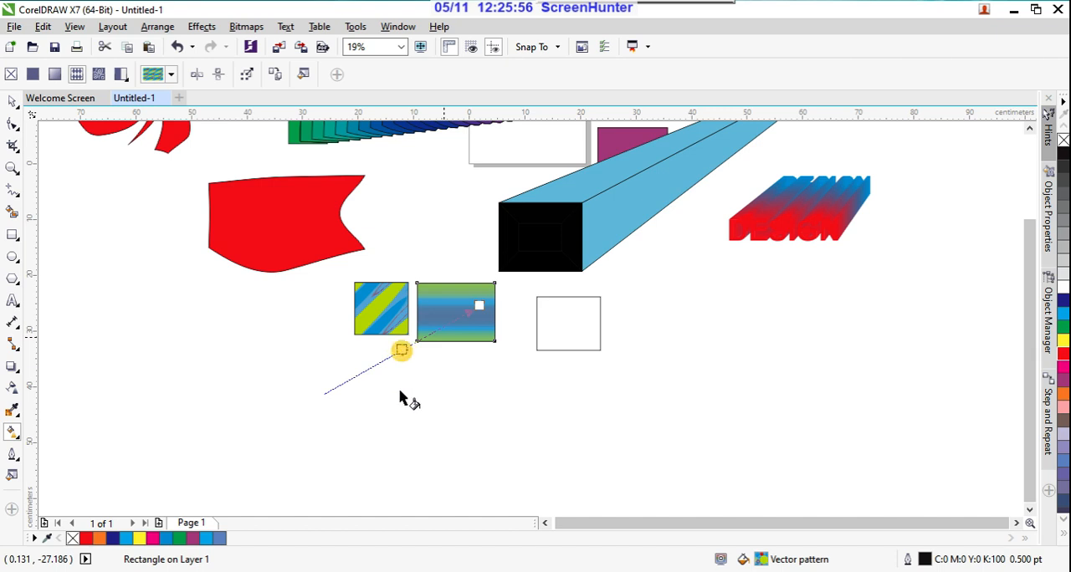
{"action": "left_click", "coordinate": [98, 73]}
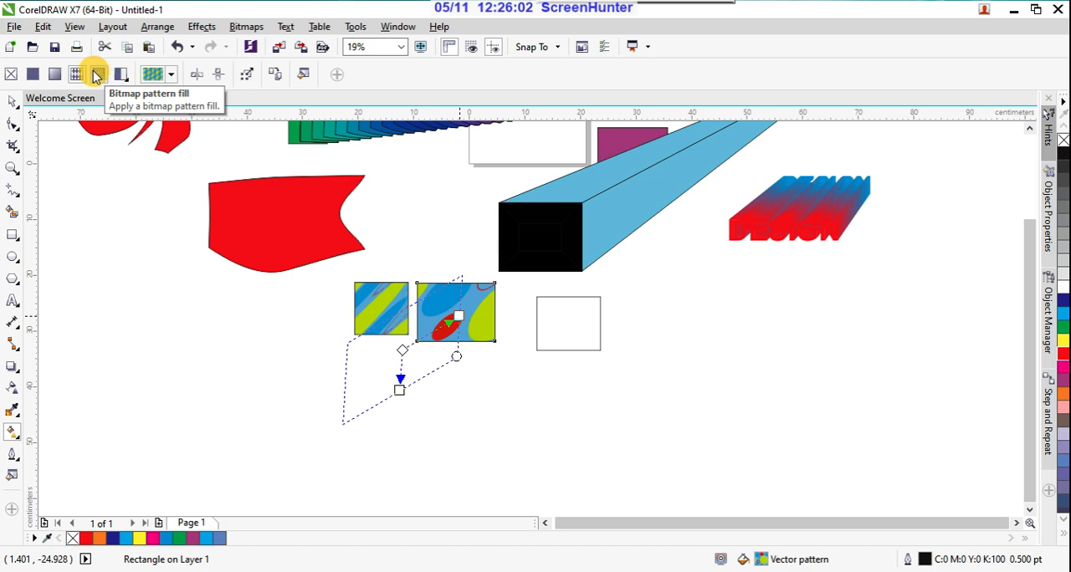
Step: Activate the Mesh Fill tool and draw an unfilled ellipse about 20.3 by 19.5 cm below the red wavy shape
{"action": "left_click", "coordinate": [18, 439]}
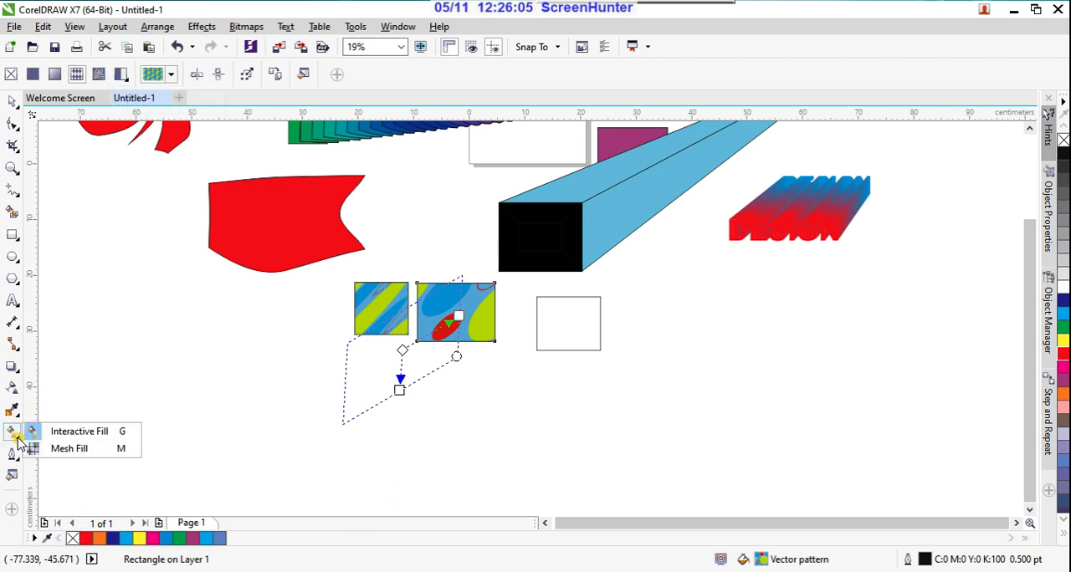
{"action": "left_click", "coordinate": [66, 451]}
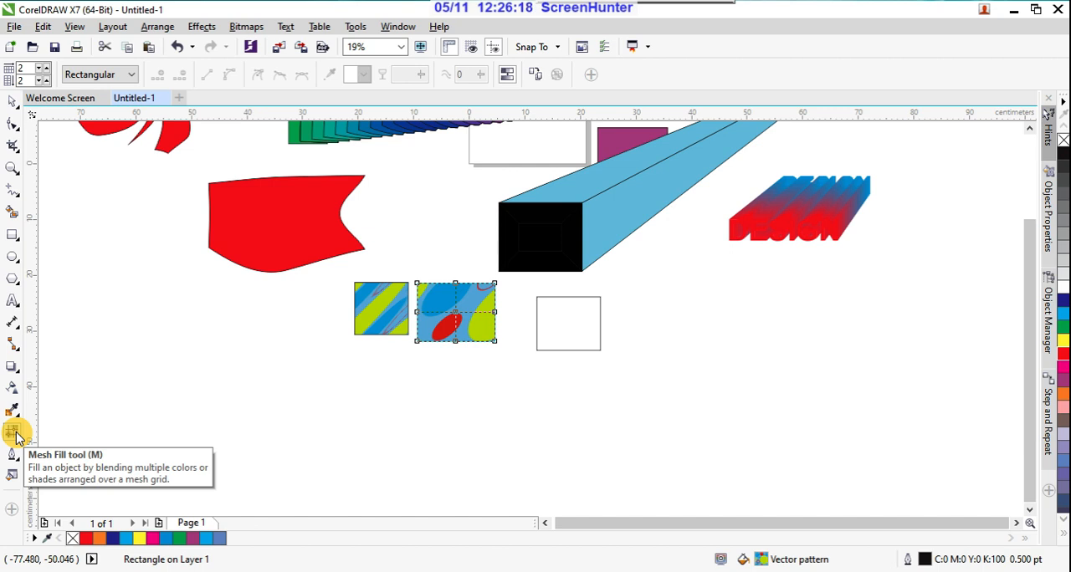
{"action": "left_click", "coordinate": [12, 257]}
{"action": "left_click_drag", "start_coordinate": [195, 352], "coordinate": [308, 460]}
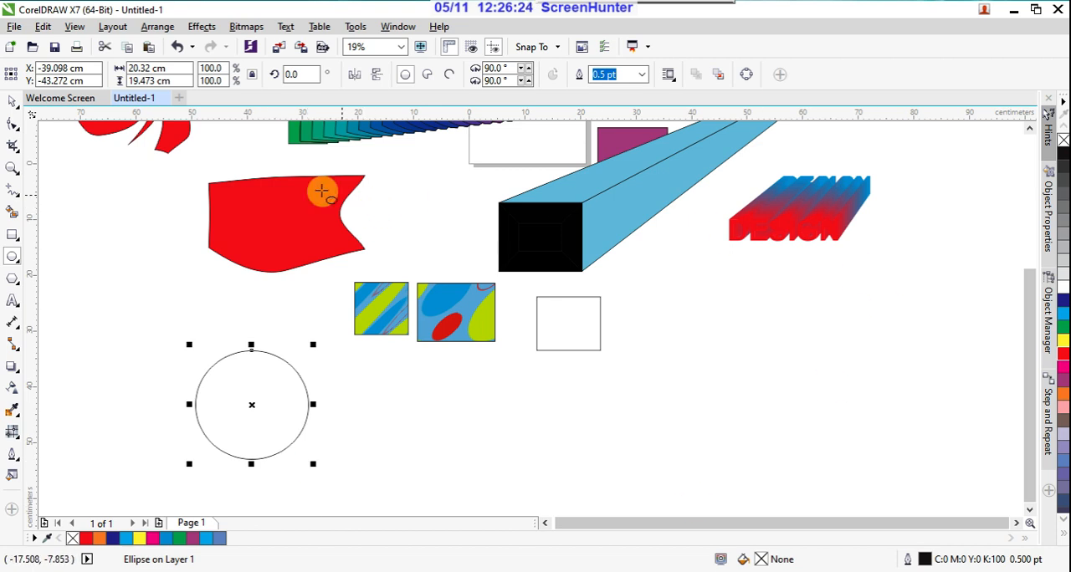
Step: Try bending the unfilled ellipse's upper edge inward with Mesh Fill, undo the change and delete the ellipse
{"action": "left_click", "coordinate": [12, 434]}
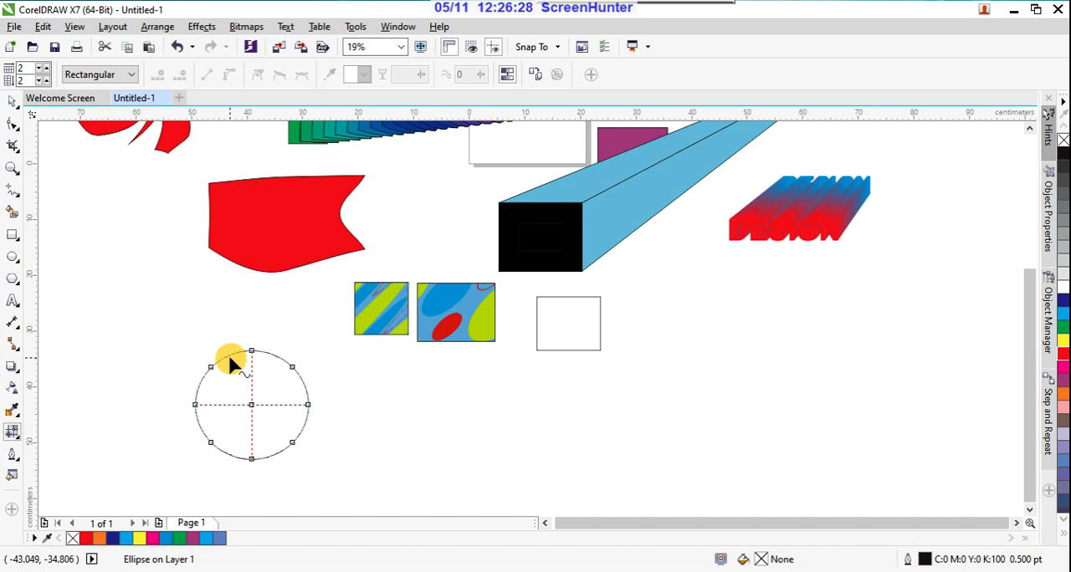
{"action": "left_click_drag", "start_coordinate": [230, 355], "coordinate": [252, 406]}
{"action": "left_click_drag", "start_coordinate": [228, 365], "coordinate": [230, 367]}
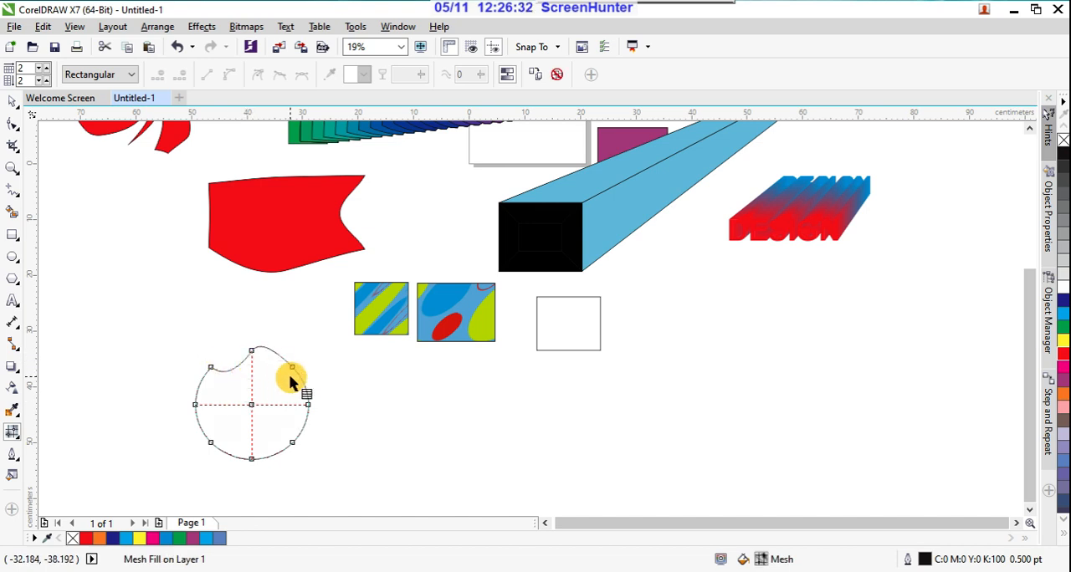
{"action": "left_click", "coordinate": [284, 405]}
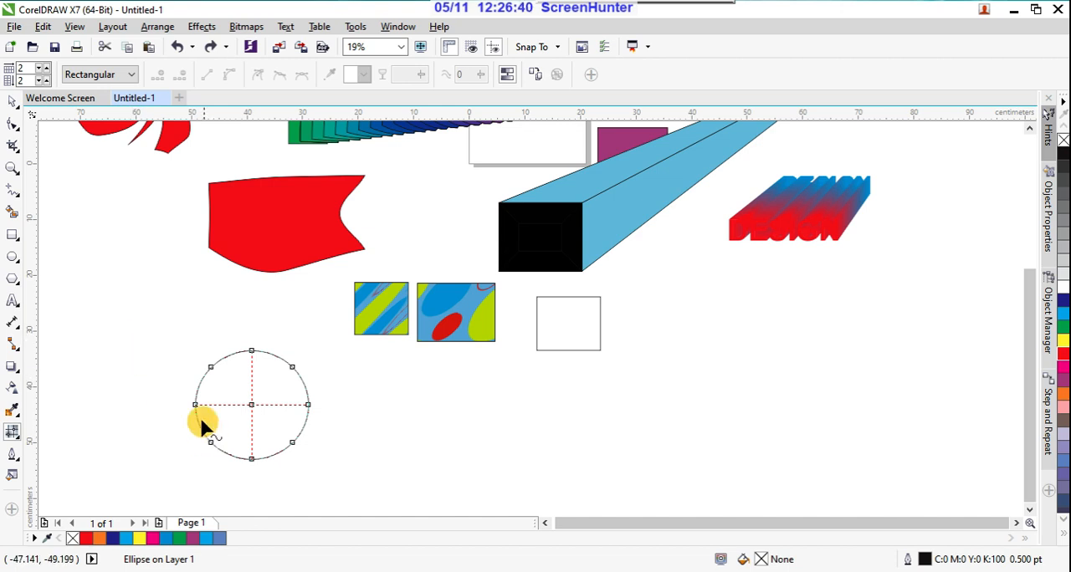
{"action": "key", "text": "Delete"}
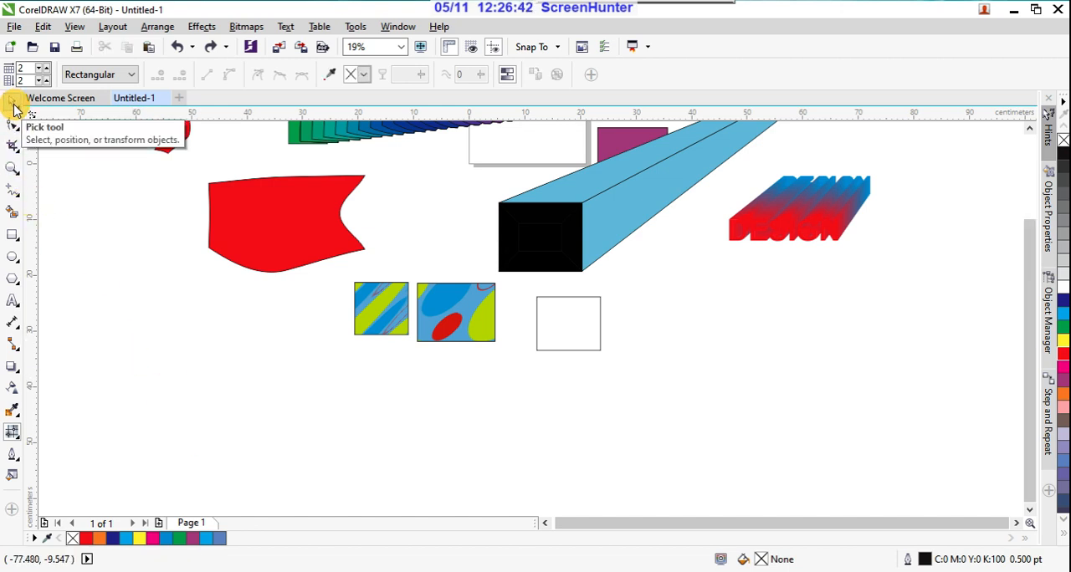
Step: Draw an ellipse about 19.6 by 21.6 cm below the red wavy shape and fill it with red
{"action": "left_click", "coordinate": [12, 258]}
{"action": "left_click_drag", "start_coordinate": [201, 335], "coordinate": [321, 465]}
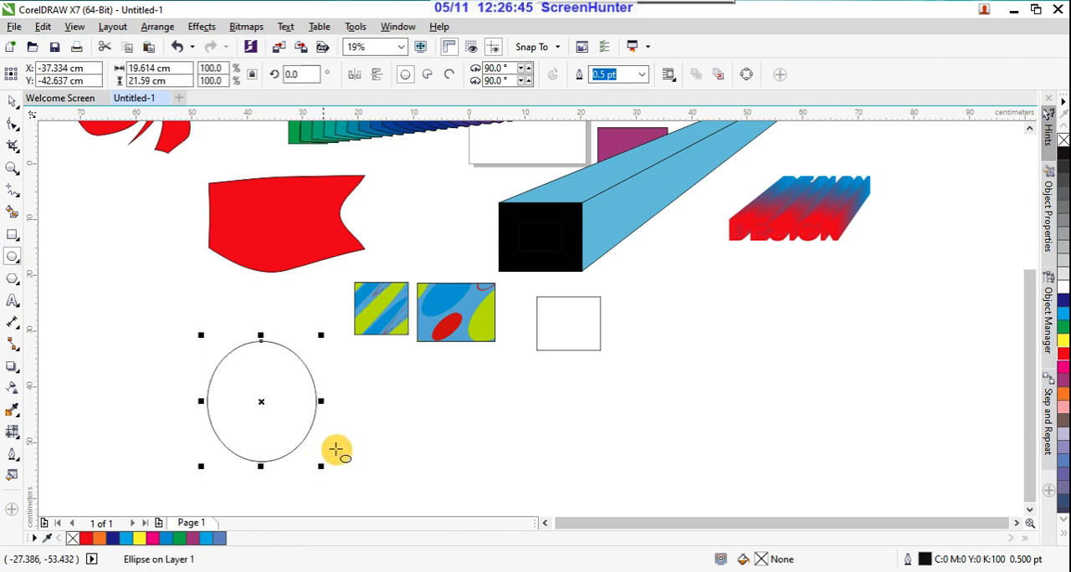
{"action": "left_click", "coordinate": [1063, 354]}
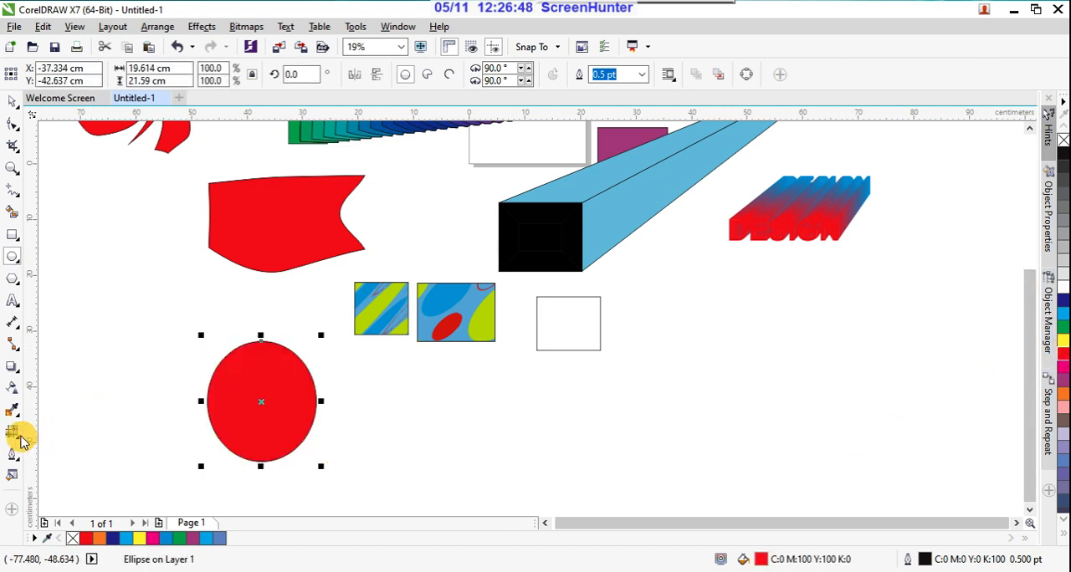
{"action": "left_click_drag", "start_coordinate": [212, 428], "coordinate": [321, 395]}
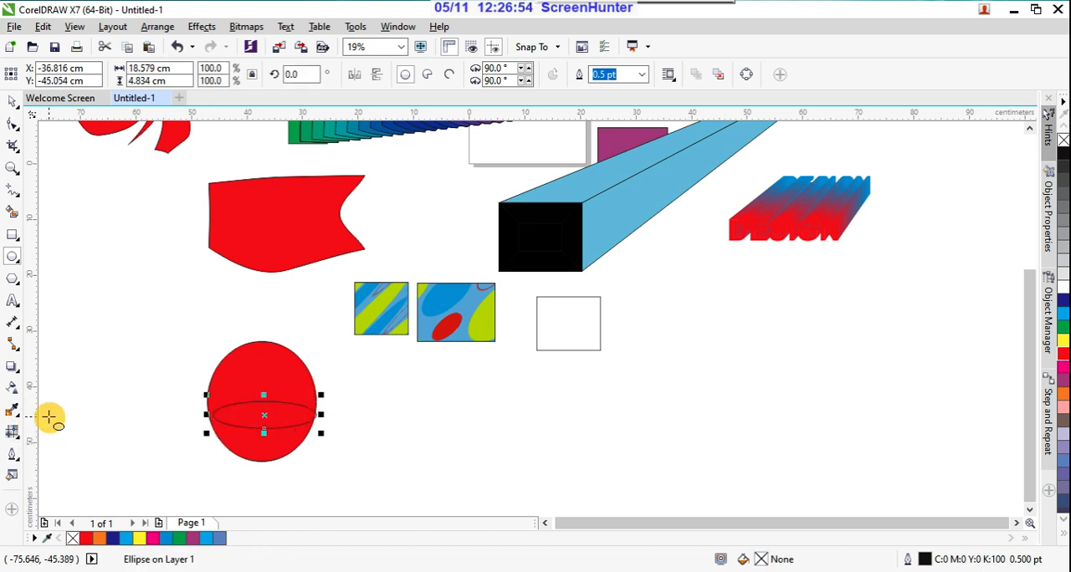
{"action": "key", "text": "ctrl+z"}
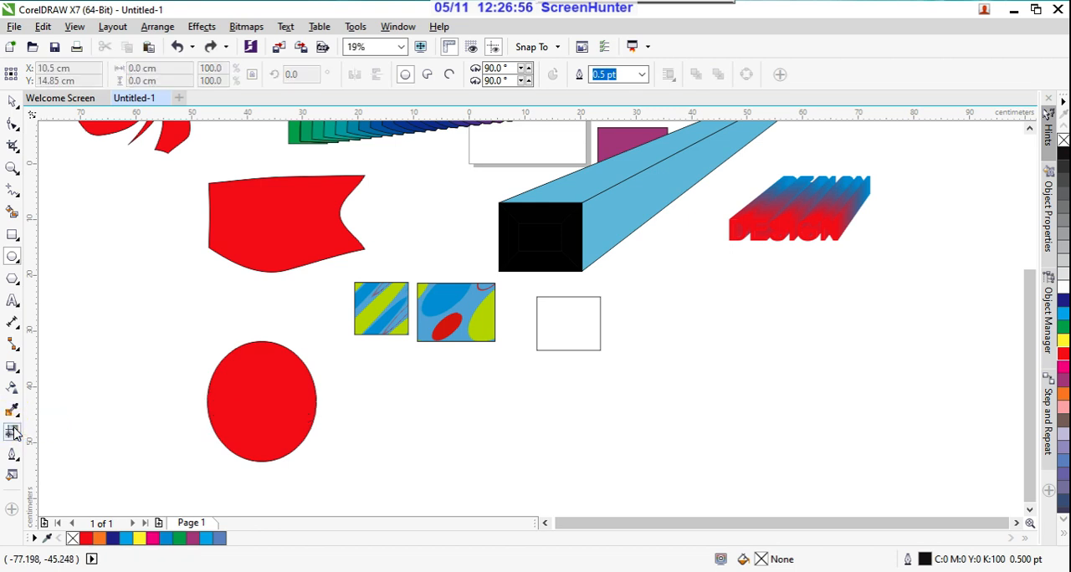
Step: Apply a 2 by 2 mesh fill to the red ellipse and colour its centre node yellow
{"action": "left_click", "coordinate": [12, 100]}
{"action": "left_click", "coordinate": [247, 387]}
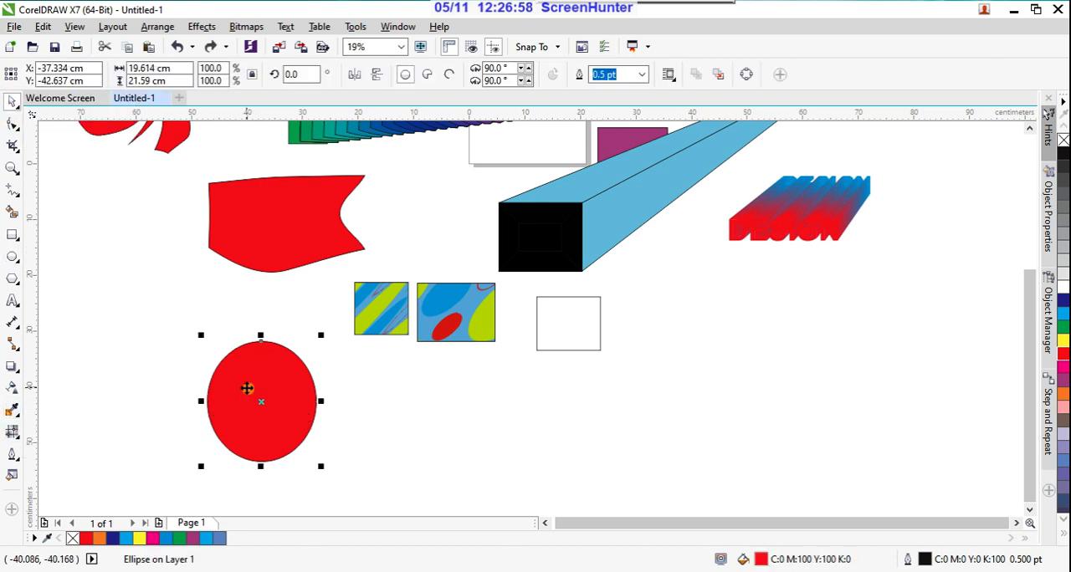
{"action": "left_click", "coordinate": [12, 430]}
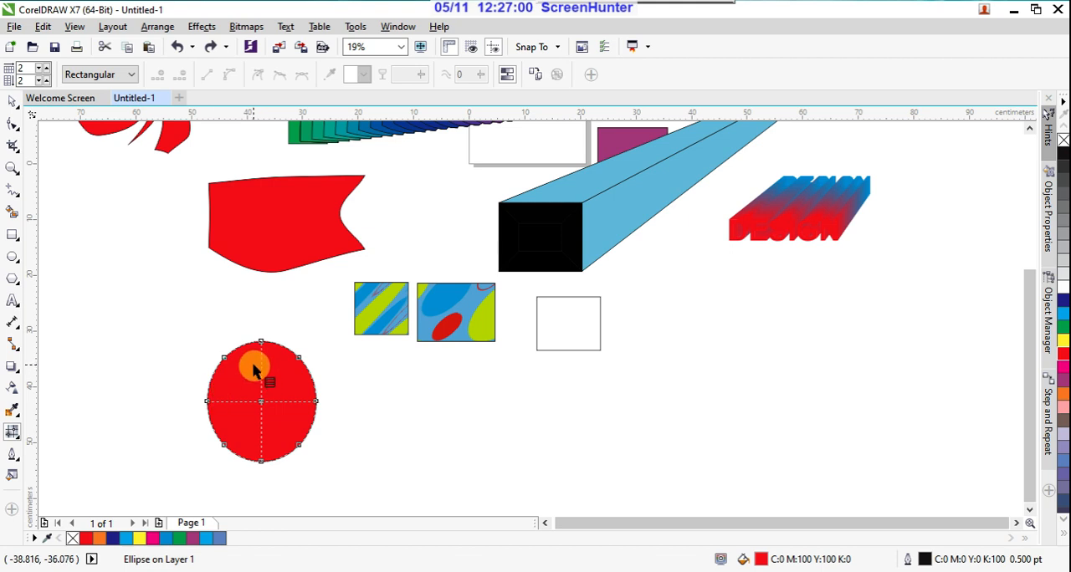
{"action": "mouse_move", "coordinate": [254, 371]}
{"action": "left_mouse_down"}
{"action": "mouse_move", "coordinate": [287, 356]}
{"action": "mouse_move", "coordinate": [299, 364]}
{"action": "left_mouse_up"}
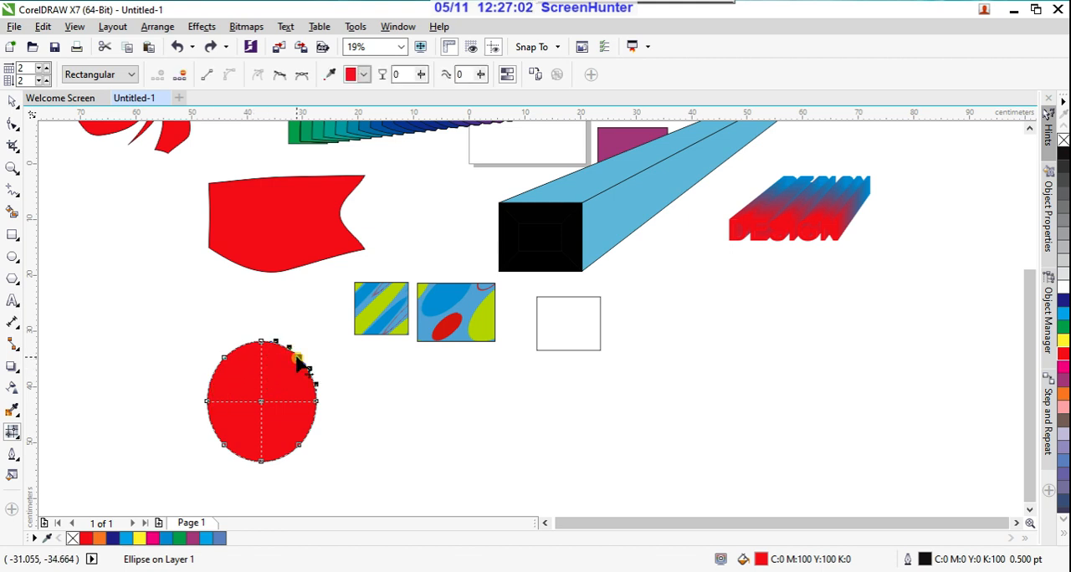
{"action": "left_click", "coordinate": [224, 358]}
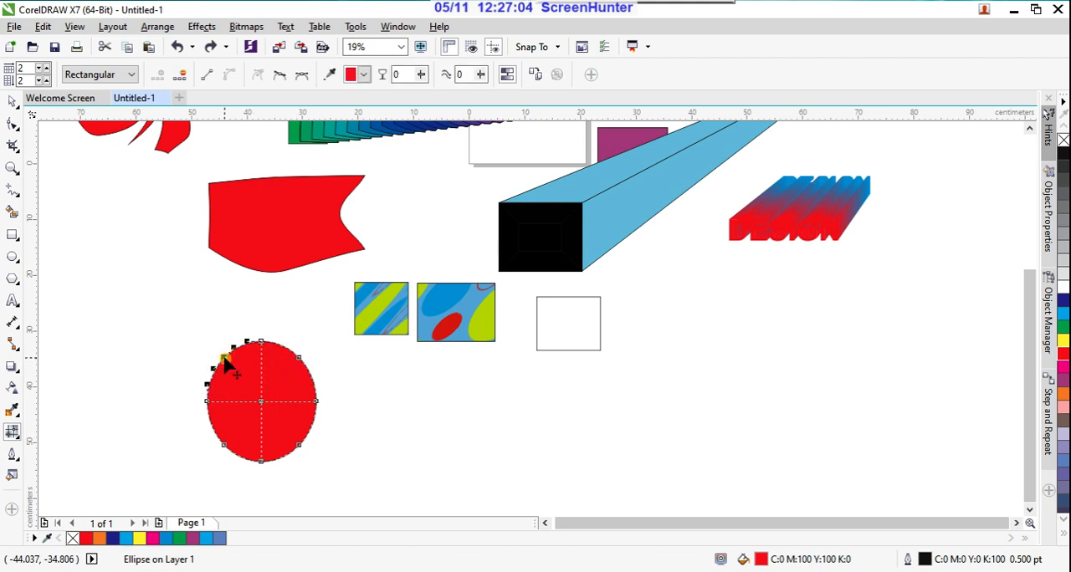
{"action": "left_click", "coordinate": [261, 374]}
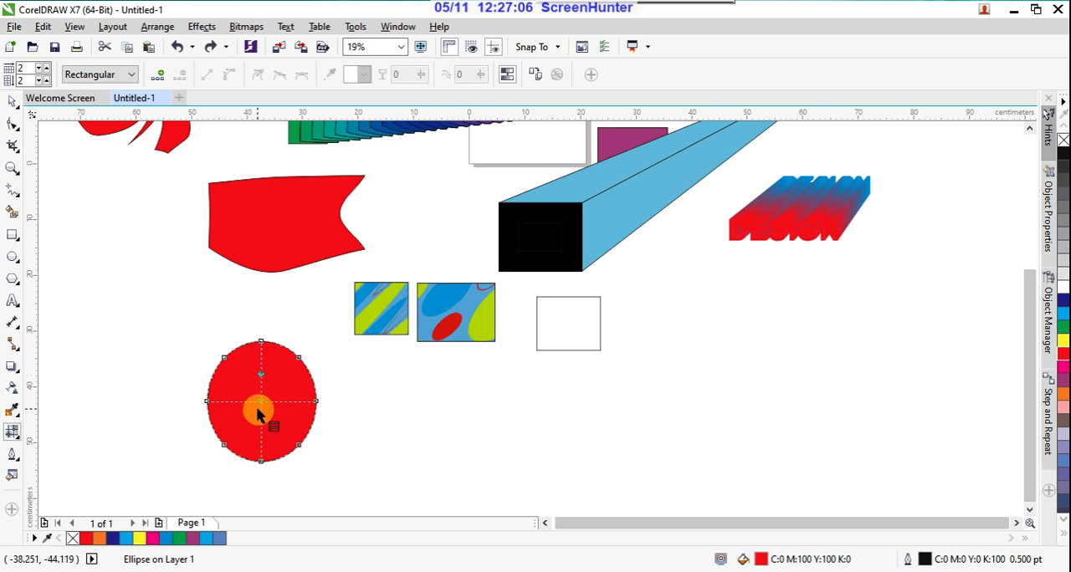
{"action": "left_click", "coordinate": [258, 406]}
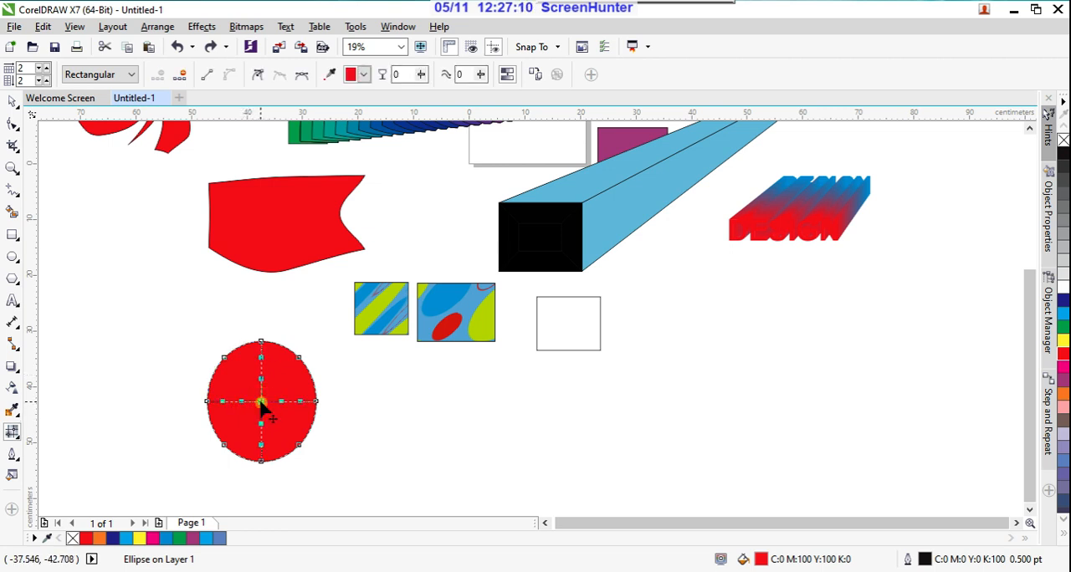
{"action": "left_click", "coordinate": [1063, 343]}
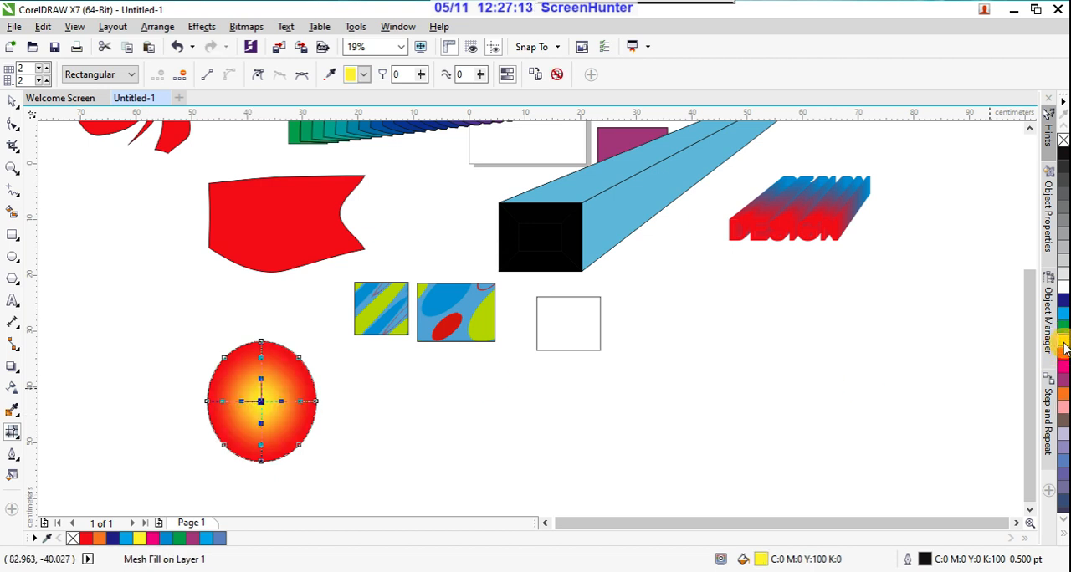
Step: Colour the ellipse's bottom mesh node cyan and reshape its right edge by moving that side's node and handle
{"action": "left_click", "coordinate": [261, 460]}
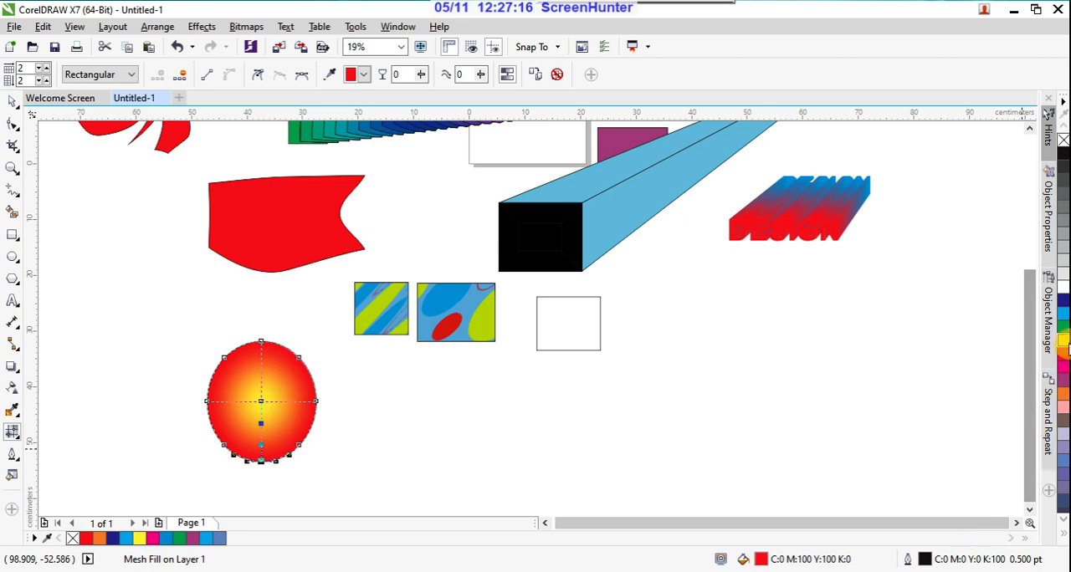
{"action": "left_click", "coordinate": [1063, 314]}
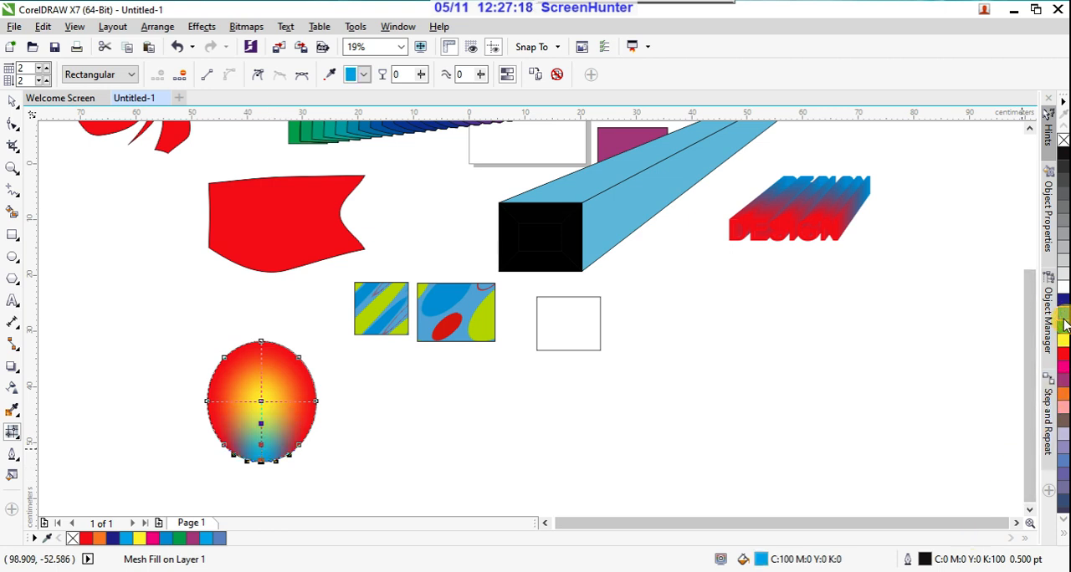
{"action": "left_click", "coordinate": [318, 403]}
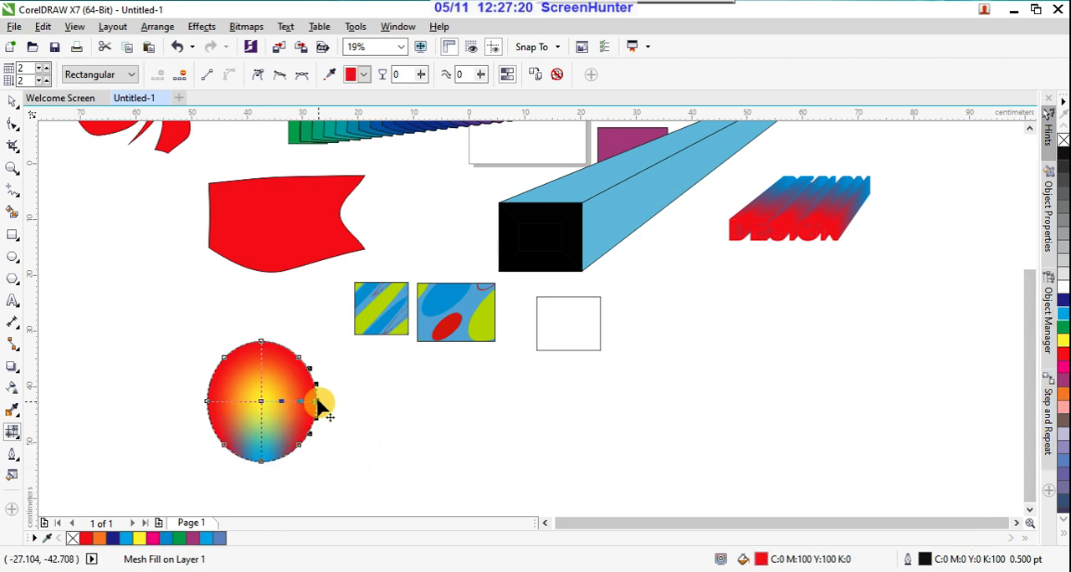
{"action": "left_click_drag", "start_coordinate": [318, 402], "coordinate": [325, 430]}
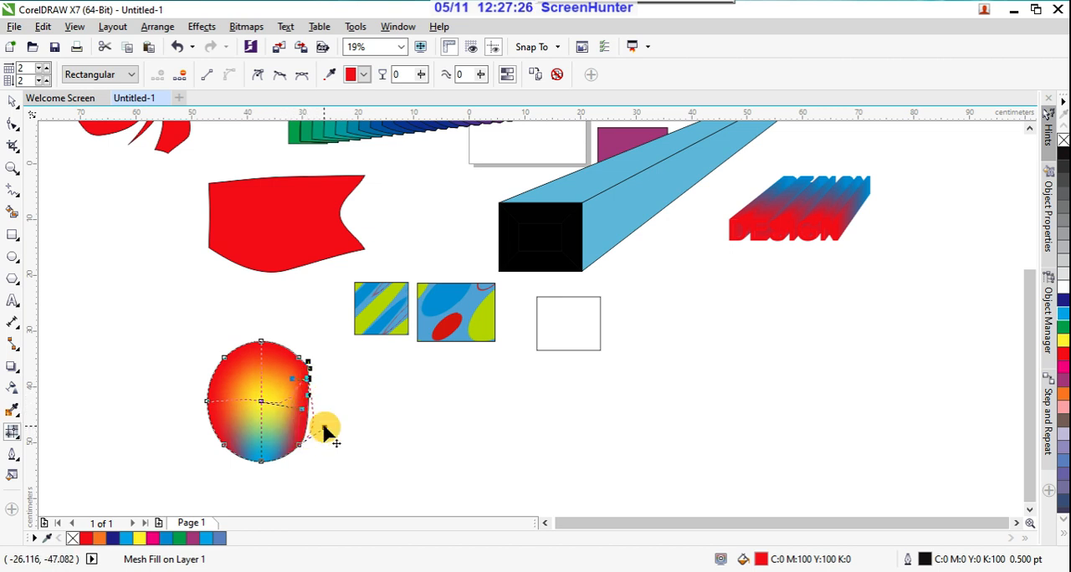
Step: Colour the ellipse's top mesh node blue (C:60 M:40 Y:0 K:0)
{"action": "left_click", "coordinate": [207, 404]}
{"action": "left_click_drag", "start_coordinate": [207, 403], "coordinate": [210, 406]}
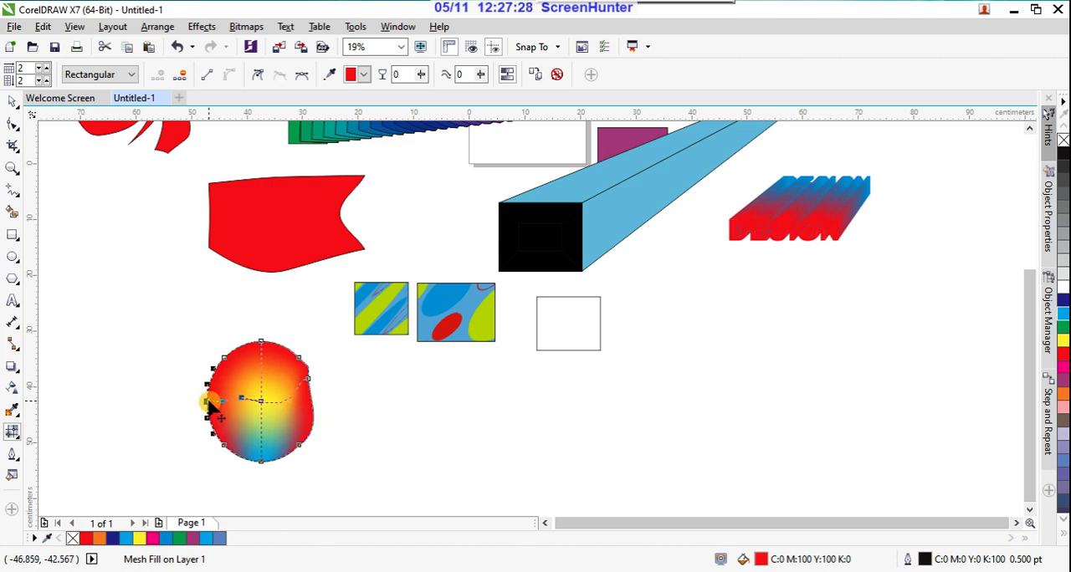
{"action": "left_click_drag", "start_coordinate": [246, 323], "coordinate": [284, 358]}
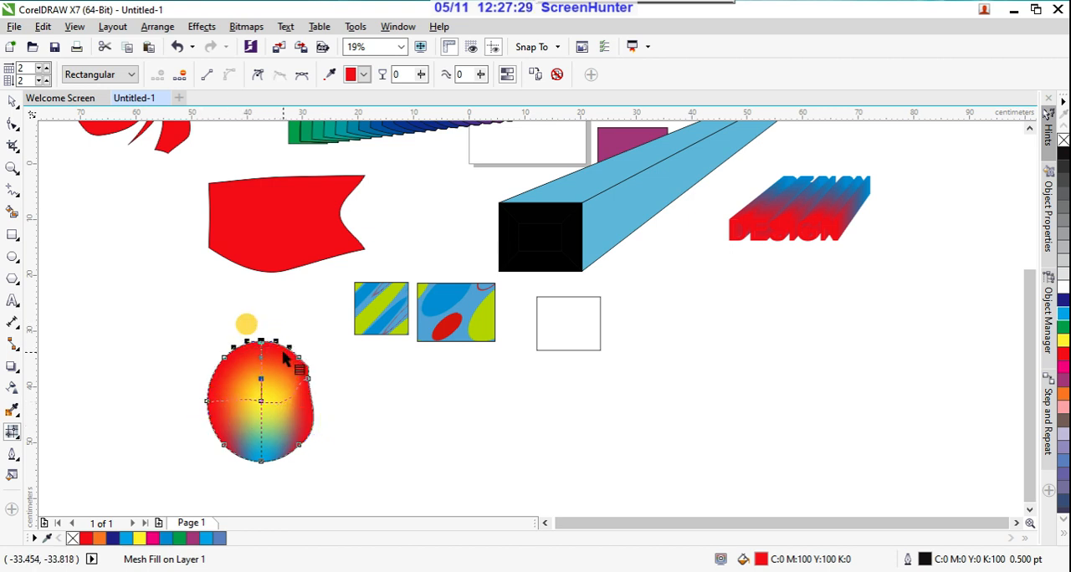
{"action": "left_click", "coordinate": [1059, 468]}
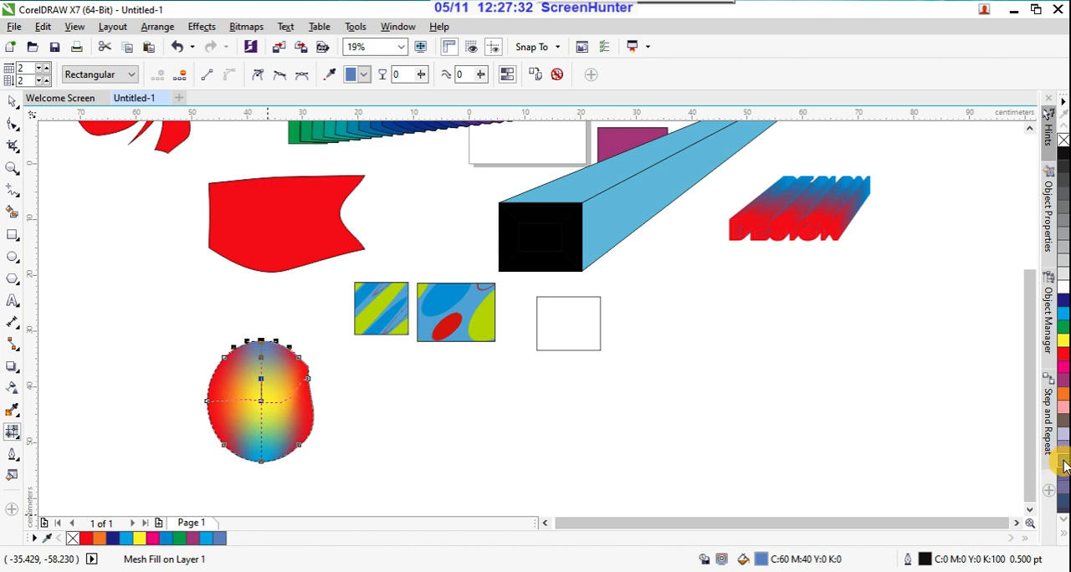
Step: Colour the ellipse's left mesh node cyan, pull its right-side mesh node and handle outward into a bulge, and deselect the shape
{"action": "left_click_drag", "start_coordinate": [187, 378], "coordinate": [226, 425]}
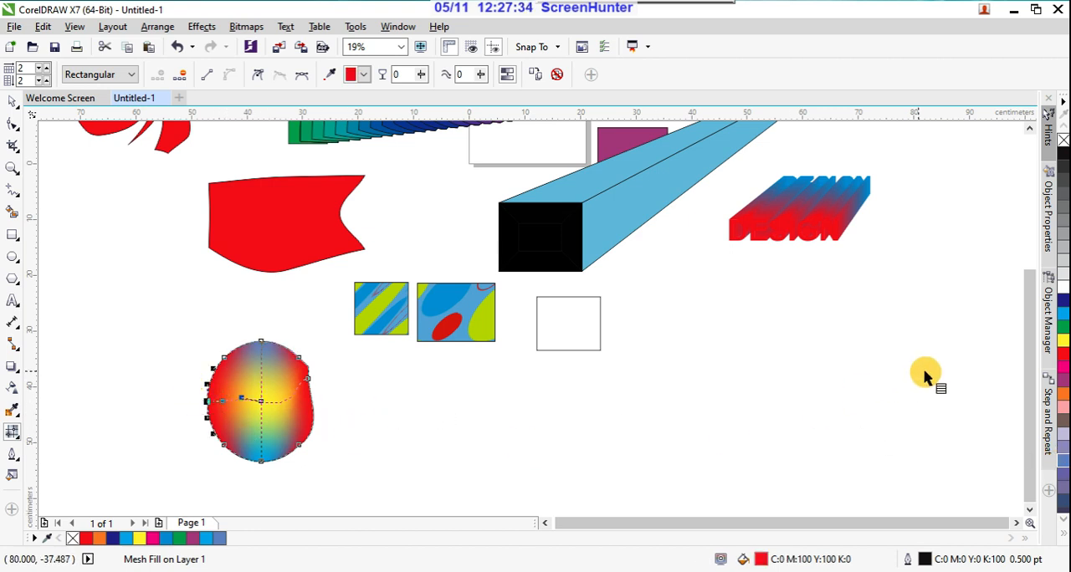
{"action": "left_click", "coordinate": [1064, 317]}
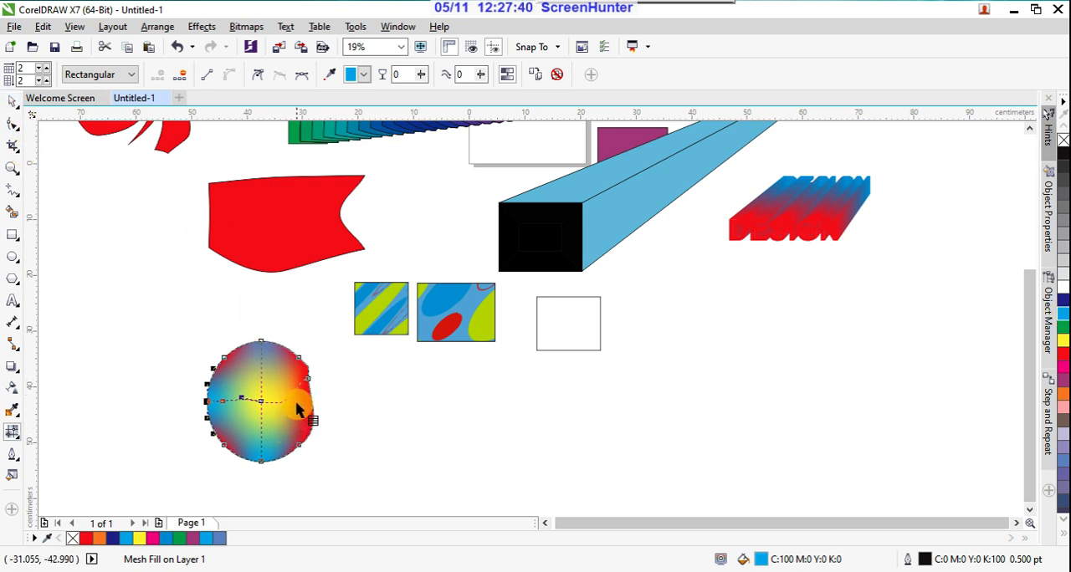
{"action": "left_click", "coordinate": [309, 381]}
{"action": "left_click_drag", "start_coordinate": [314, 381], "coordinate": [335, 358]}
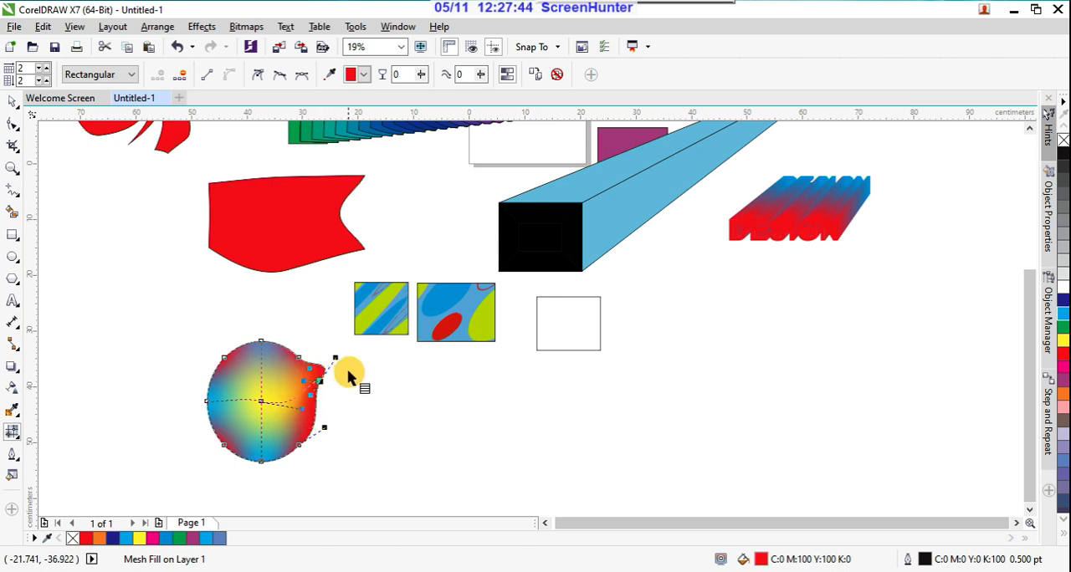
{"action": "left_click", "coordinate": [346, 408]}
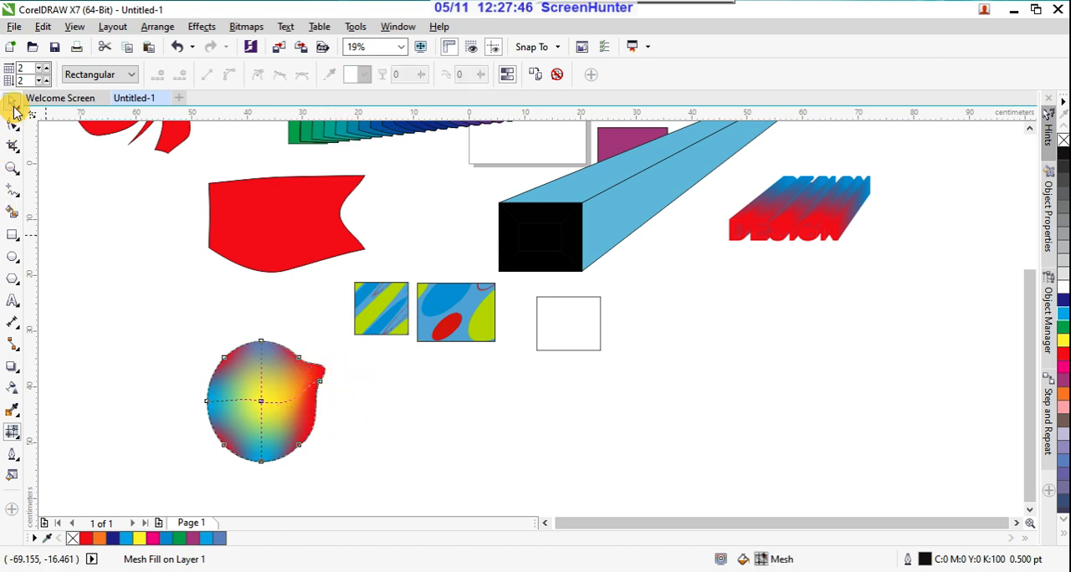
{"action": "left_click", "coordinate": [13, 101]}
{"action": "left_click", "coordinate": [174, 344]}
{"action": "left_click", "coordinate": [374, 431]}
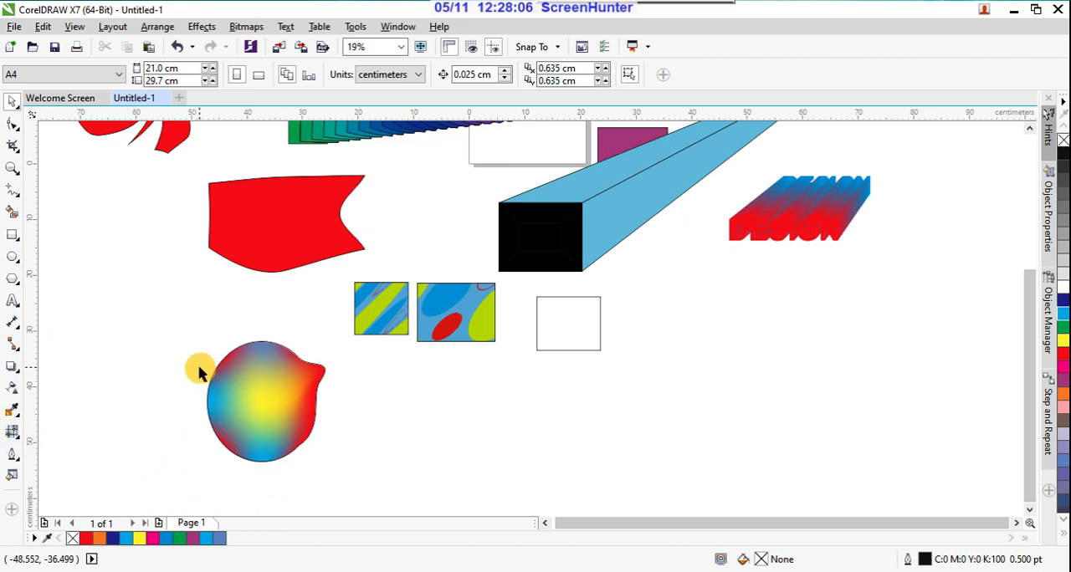
Step: Draw a rectangle about 24.4 by 17.9 cm to the right of the mesh-filled ellipse and fill it with purple
{"action": "left_click", "coordinate": [14, 437]}
{"action": "left_click", "coordinate": [50, 433]}
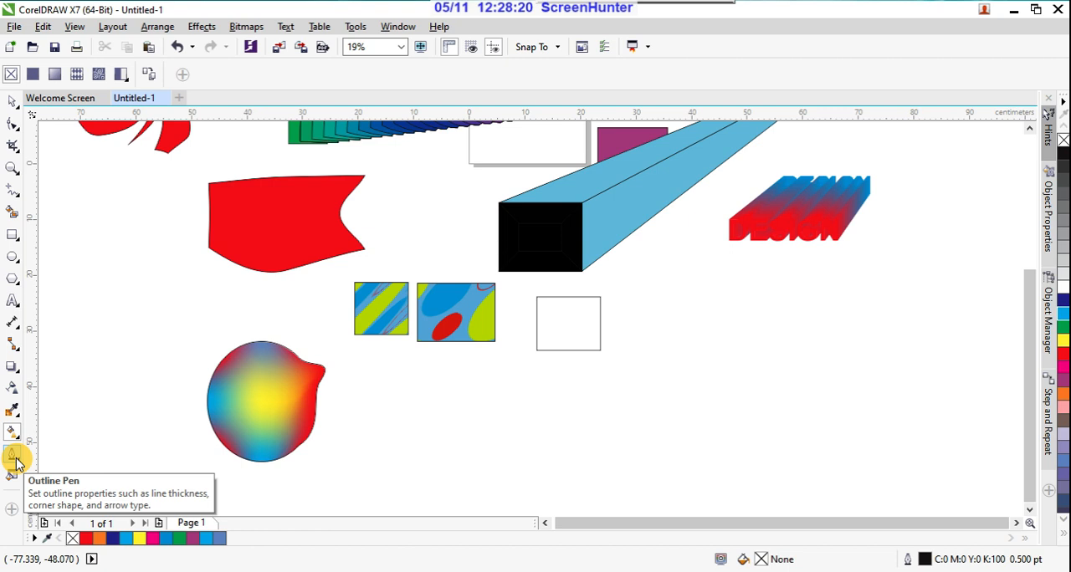
{"action": "left_click", "coordinate": [12, 236]}
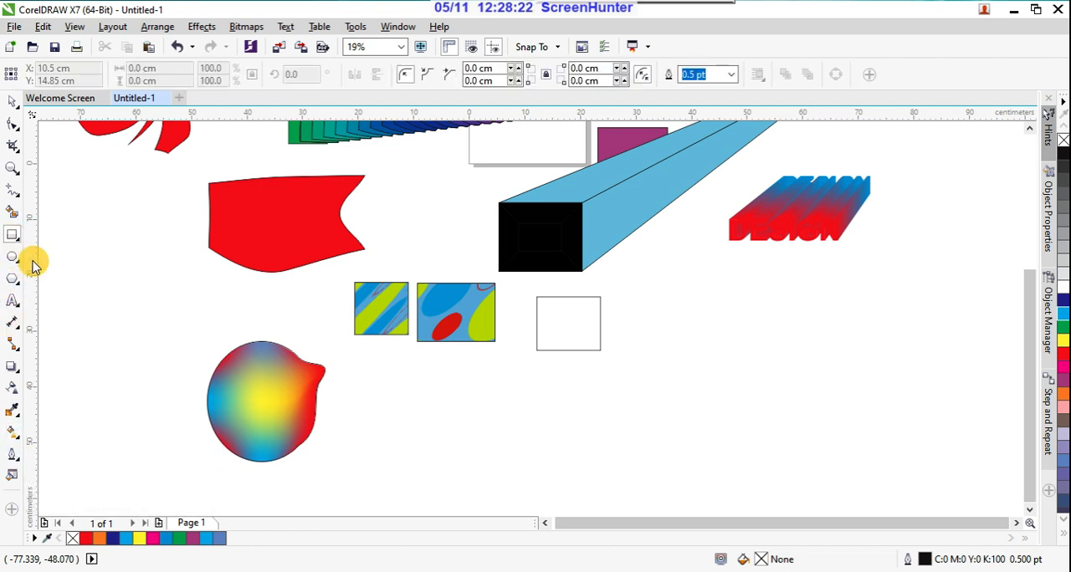
{"action": "left_click_drag", "start_coordinate": [431, 391], "coordinate": [568, 491]}
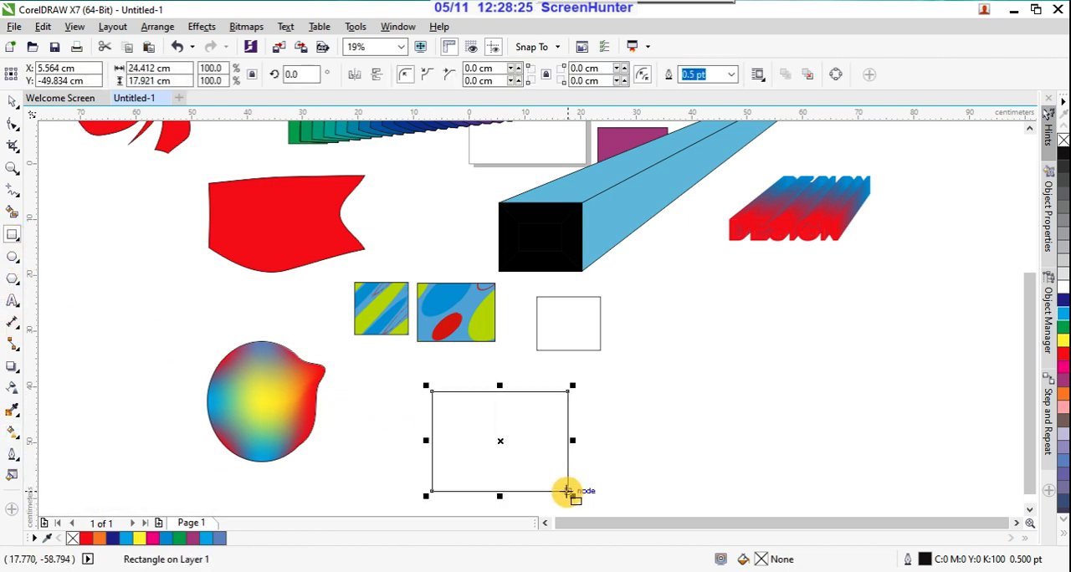
{"action": "left_click", "coordinate": [1063, 383]}
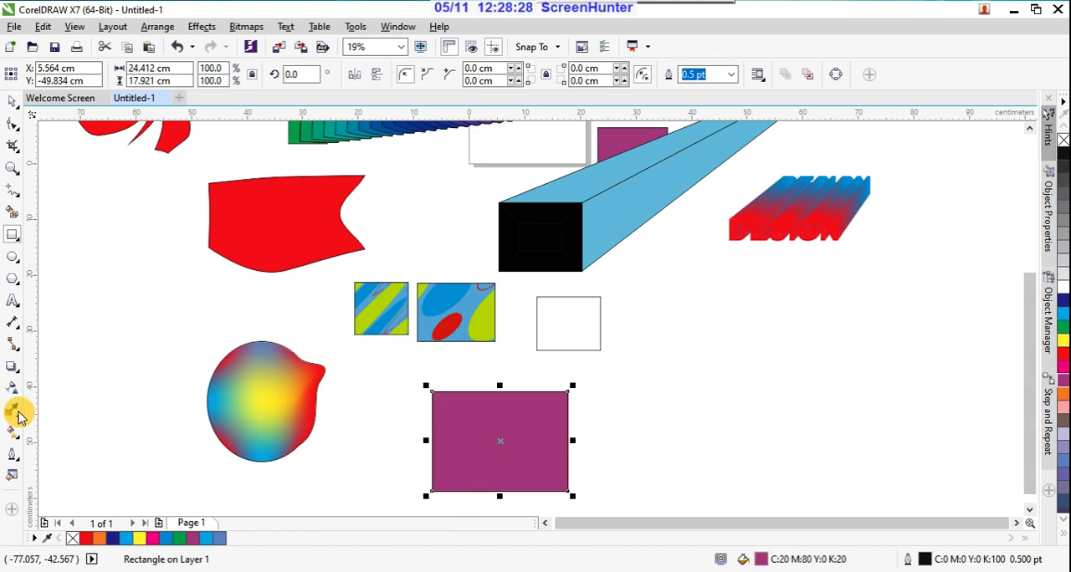
Step: Set the purple rectangle's outline width to 3 pt
{"action": "left_click", "coordinate": [16, 438]}
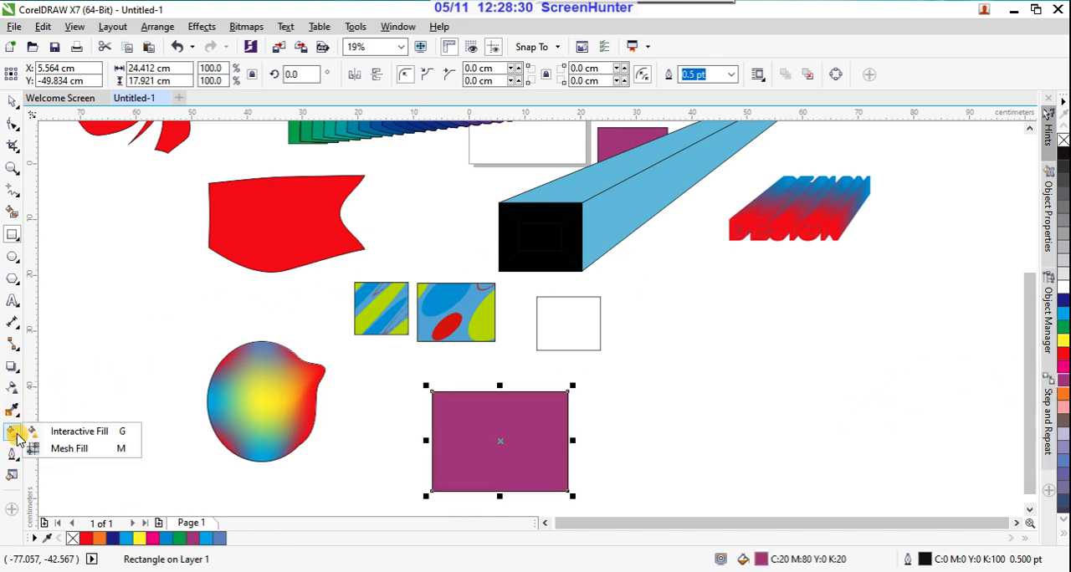
{"action": "left_click", "coordinate": [16, 460]}
{"action": "left_click", "coordinate": [17, 462]}
{"action": "left_click", "coordinate": [16, 460]}
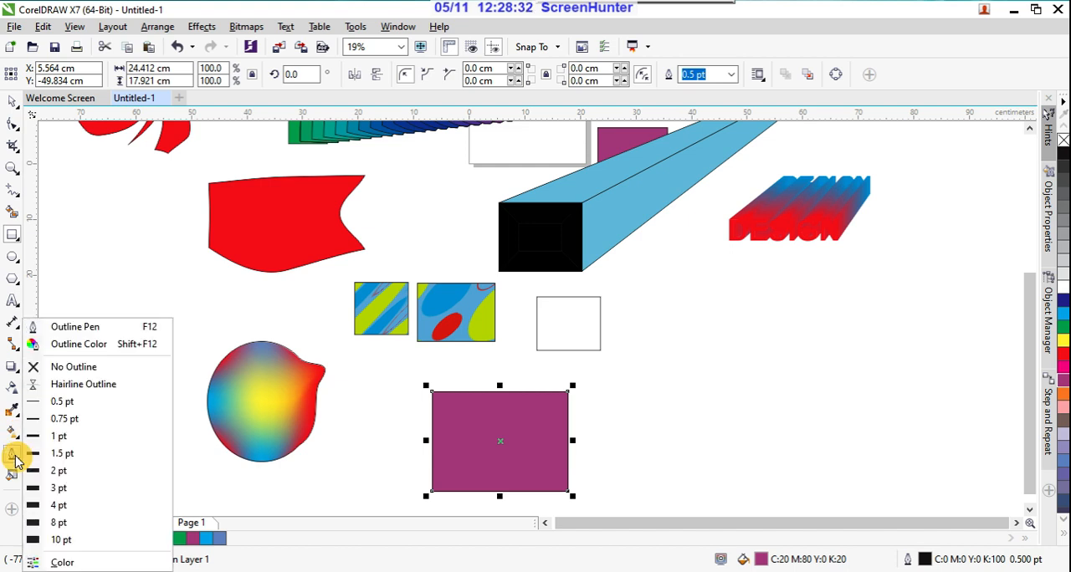
{"action": "left_click", "coordinate": [67, 487]}
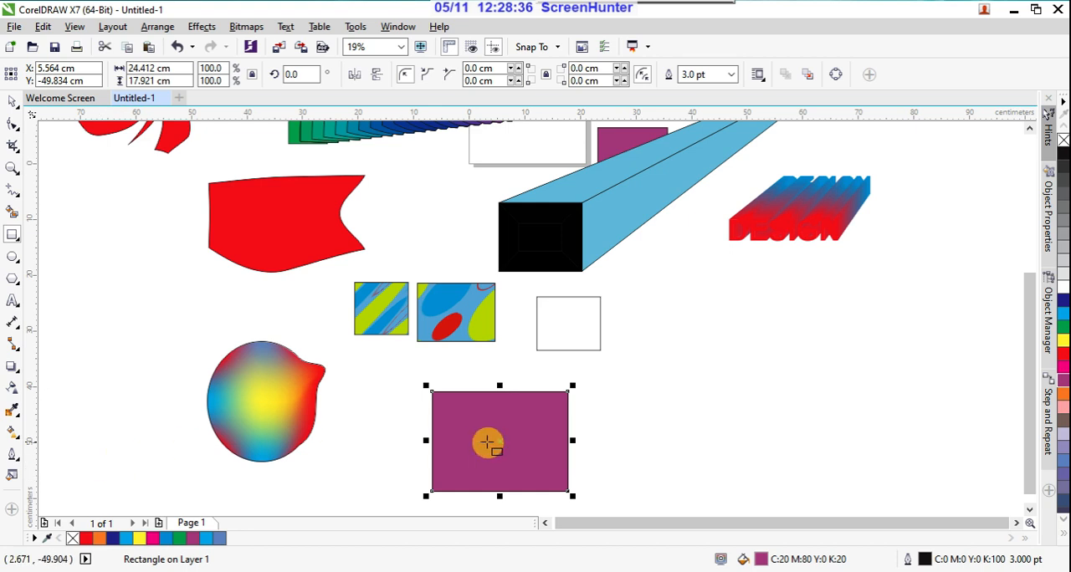
Step: Thicken the purple rectangle's outline to 10 pt and return it to 0.5 pt
{"action": "left_click", "coordinate": [20, 465]}
{"action": "left_click", "coordinate": [17, 460]}
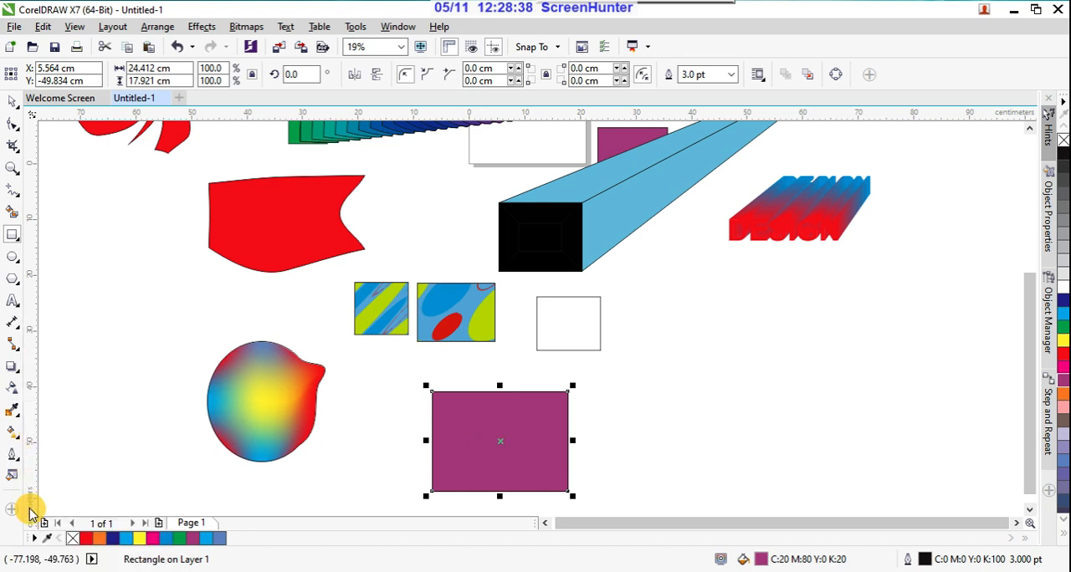
{"action": "left_click", "coordinate": [13, 465]}
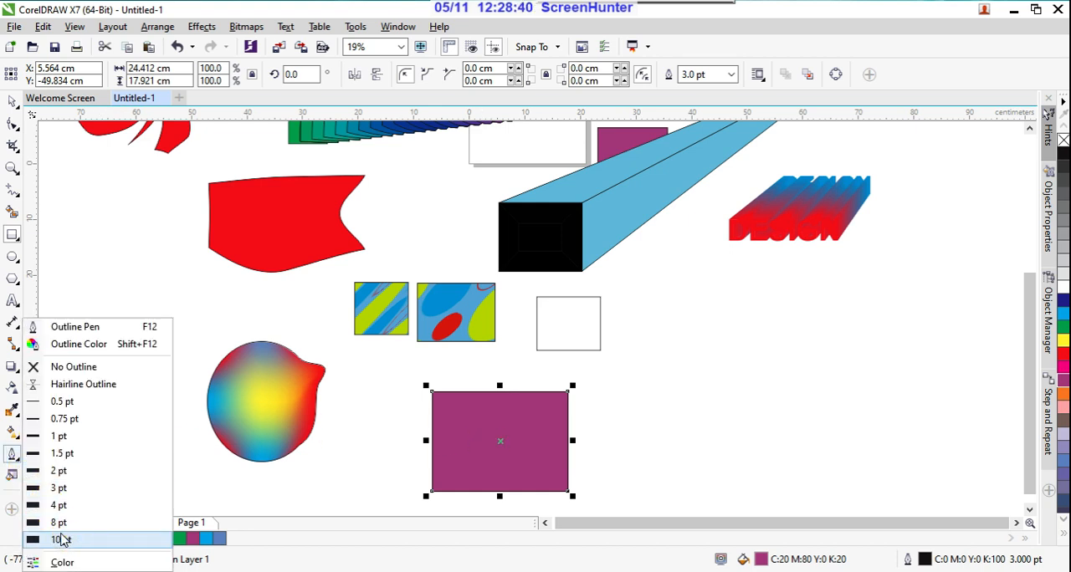
{"action": "left_click", "coordinate": [60, 540]}
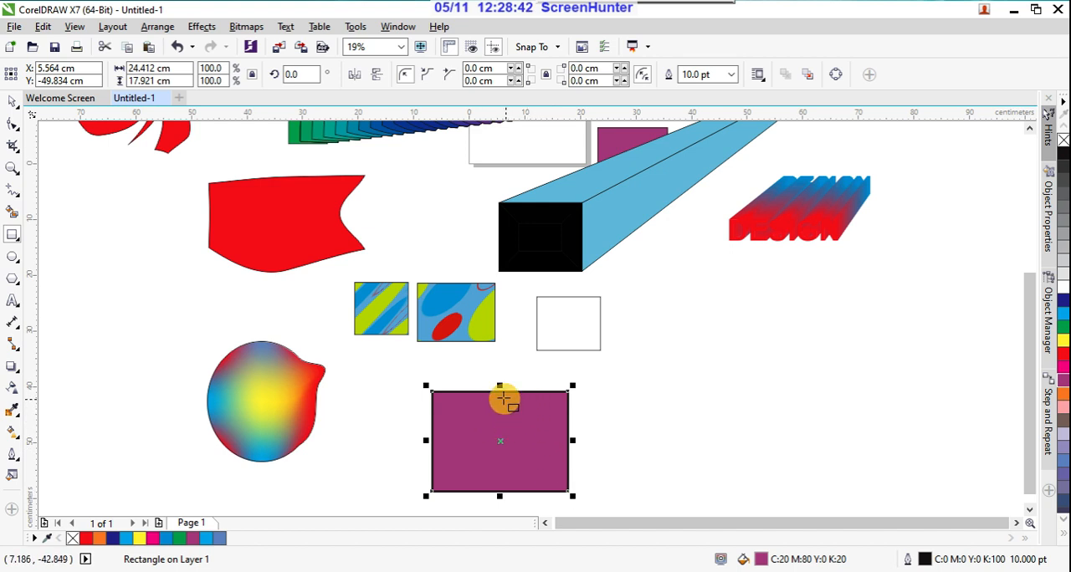
{"action": "left_click", "coordinate": [15, 457]}
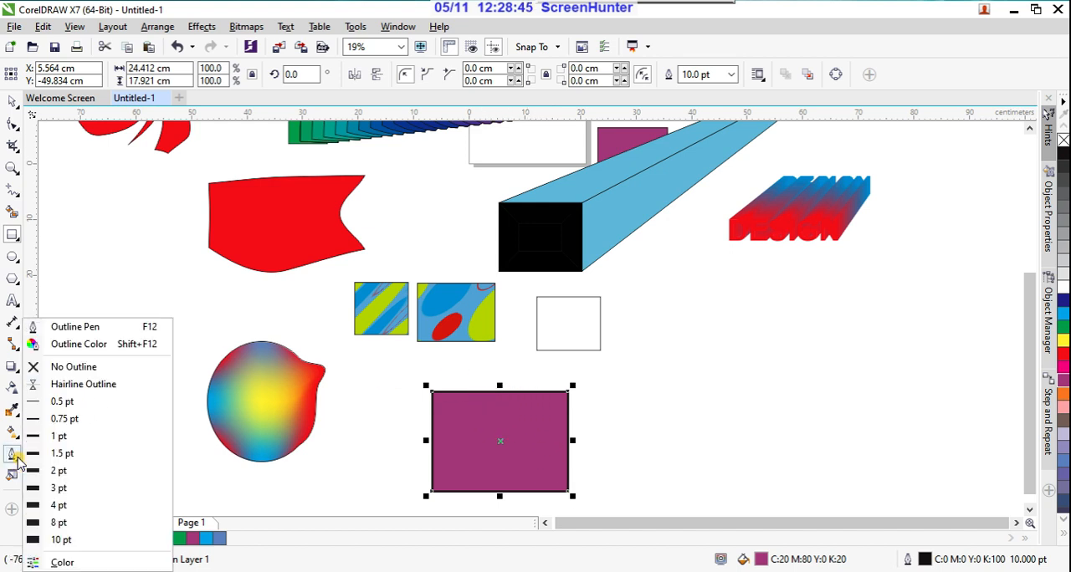
{"action": "left_click", "coordinate": [67, 403]}
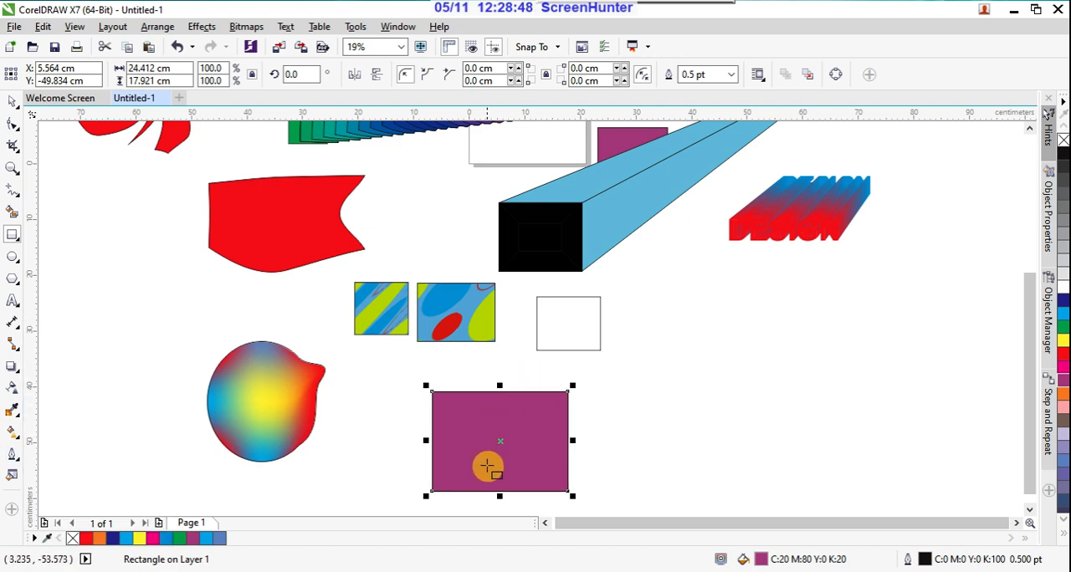
Step: Remove the outline from the purple rectangle and inspect its edges up close
{"action": "scroll", "coordinate": [456, 471], "scroll_direction": "up", "scroll_amount": 2}
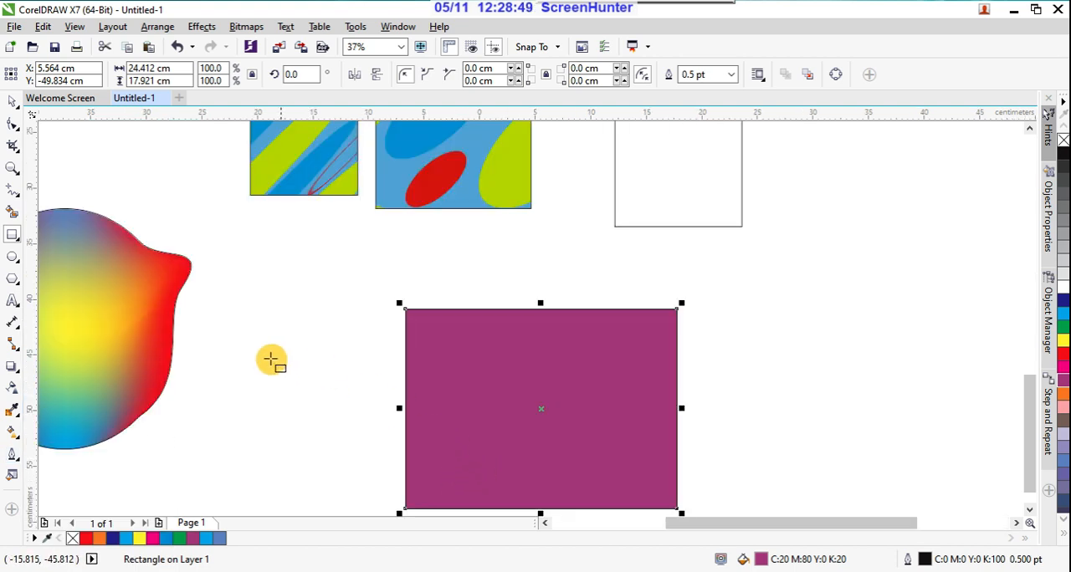
{"action": "left_click", "coordinate": [12, 433]}
{"action": "left_click", "coordinate": [12, 454]}
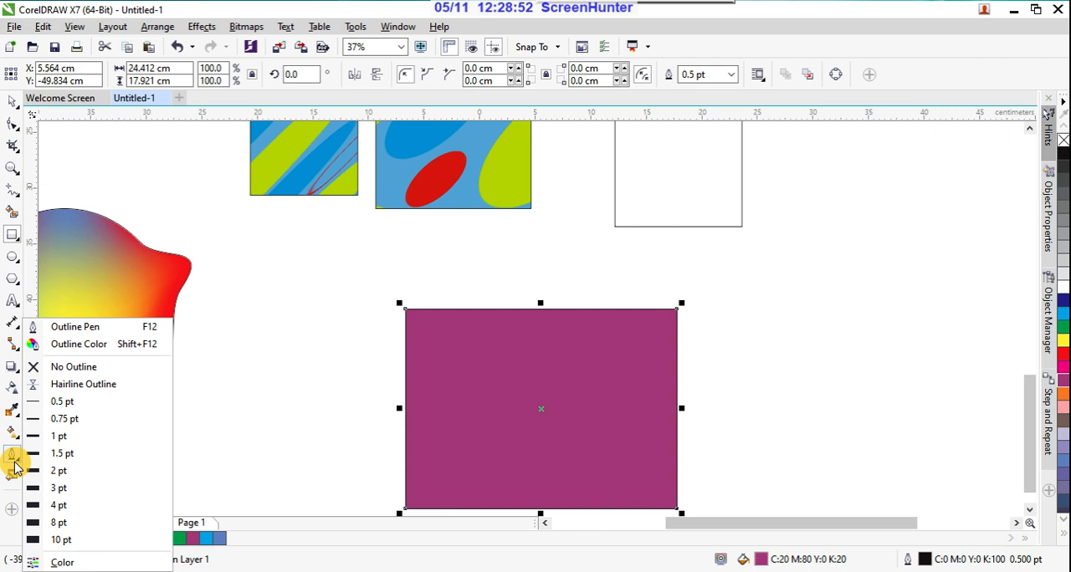
{"action": "left_click", "coordinate": [94, 368]}
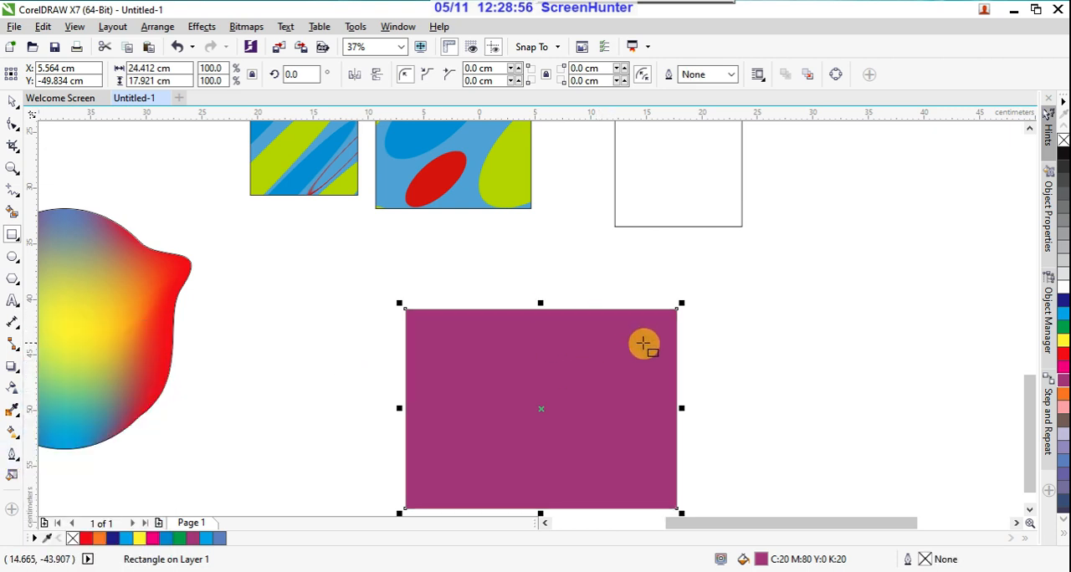
{"action": "scroll", "coordinate": [642, 343], "scroll_direction": "up", "scroll_amount": 2}
{"action": "scroll", "coordinate": [677, 313], "scroll_direction": "down", "scroll_amount": 2}
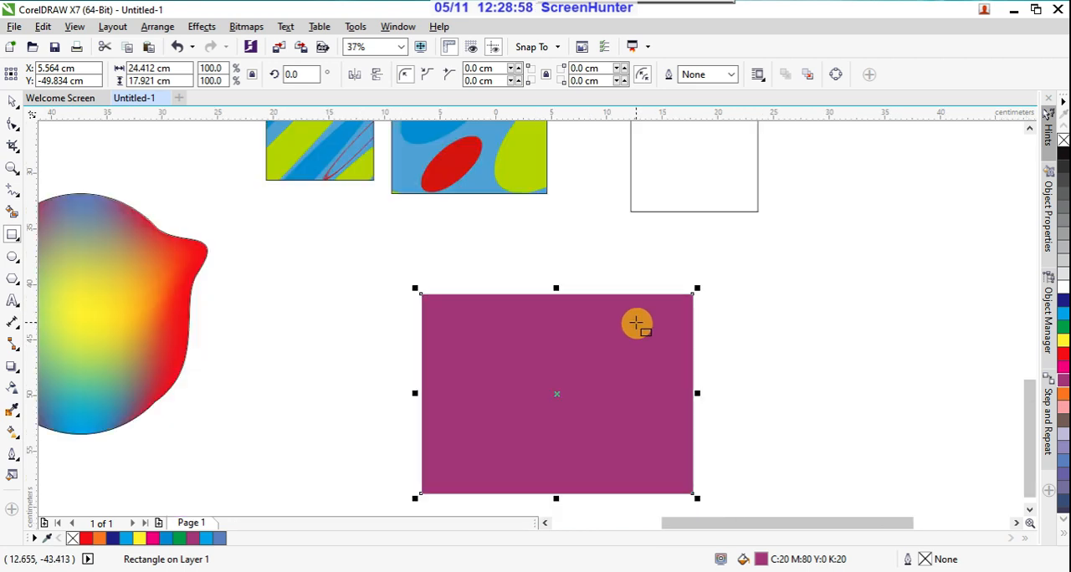
{"action": "left_click", "coordinate": [13, 454]}
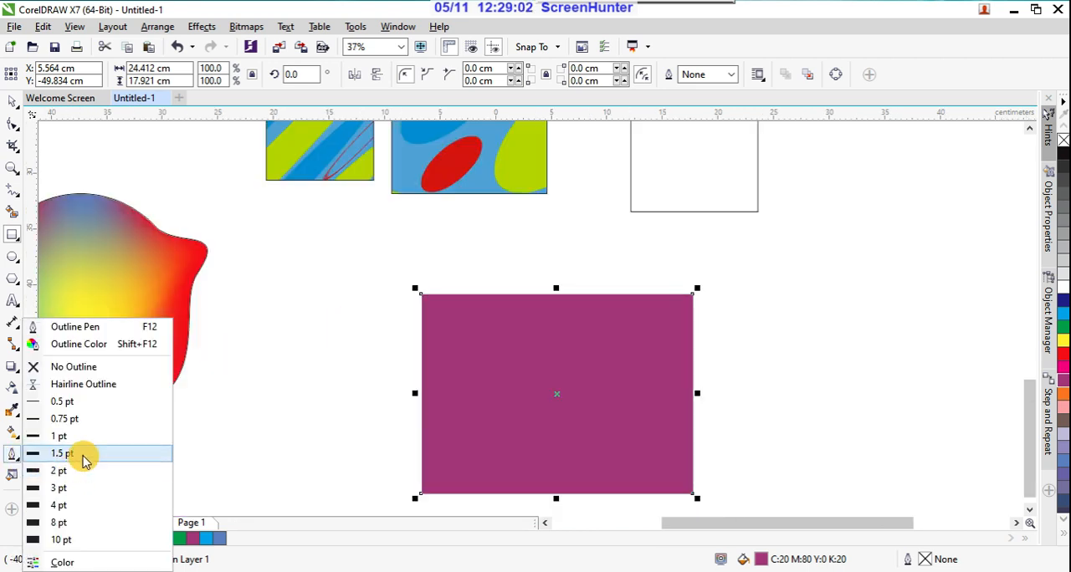
{"action": "left_click", "coordinate": [12, 455]}
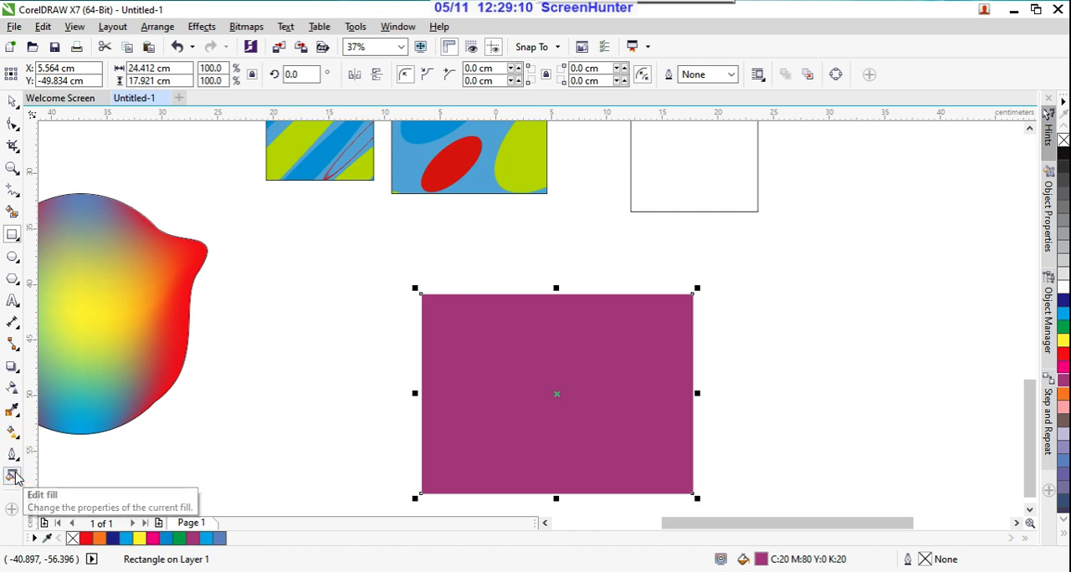
Step: Edit the rectangle's fill, replacing the purple with the modified Retro Circles vector pattern
{"action": "left_click", "coordinate": [16, 477]}
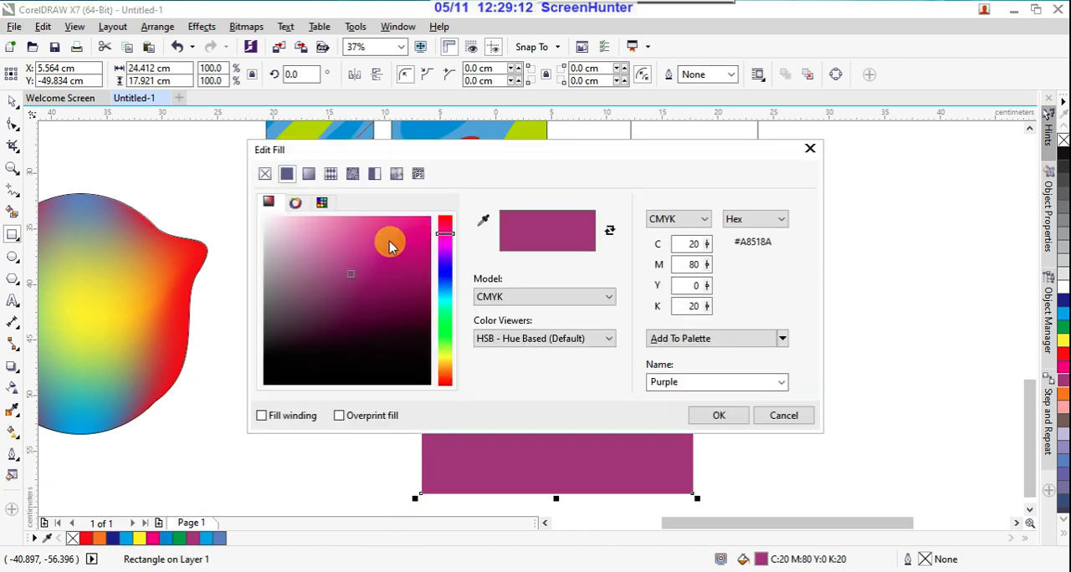
{"action": "left_click", "coordinate": [331, 174]}
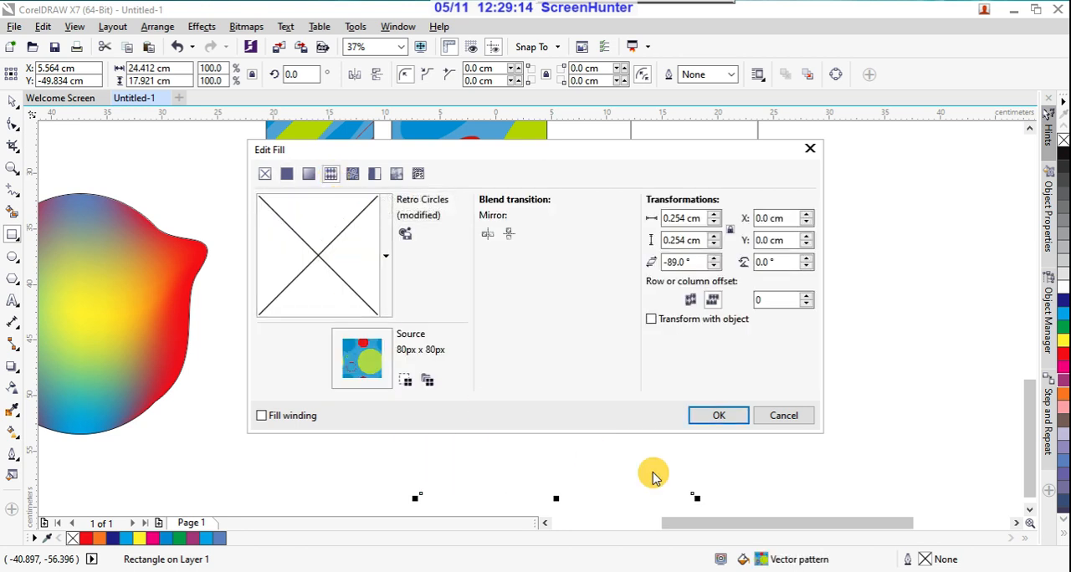
{"action": "left_click", "coordinate": [716, 415]}
{"action": "scroll", "coordinate": [594, 356], "scroll_direction": "down", "scroll_amount": 4}
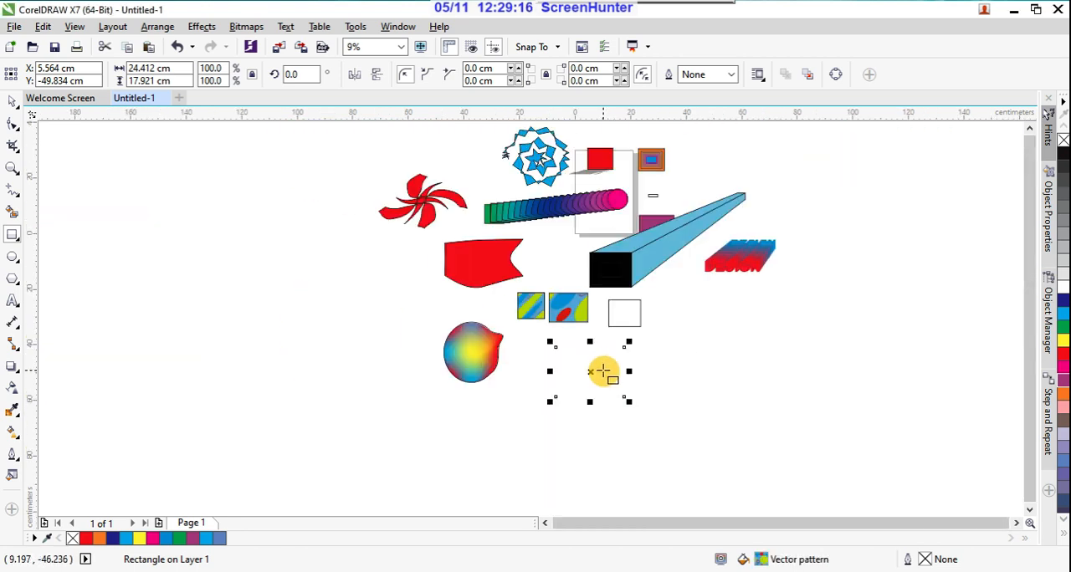
{"action": "scroll", "coordinate": [603, 377], "scroll_direction": "up", "scroll_amount": 2}
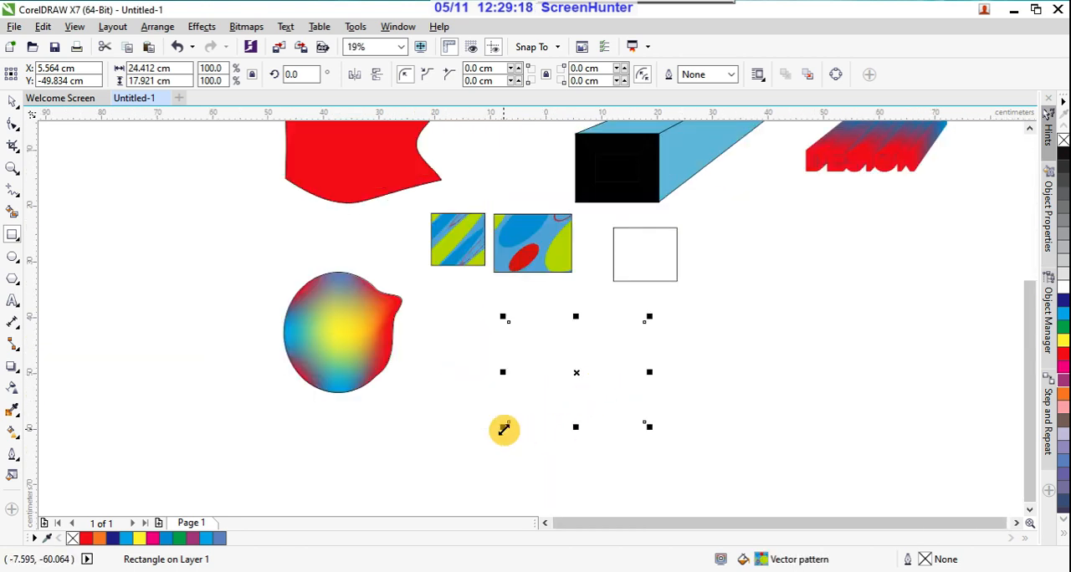
{"action": "double_click", "coordinate": [8, 476]}
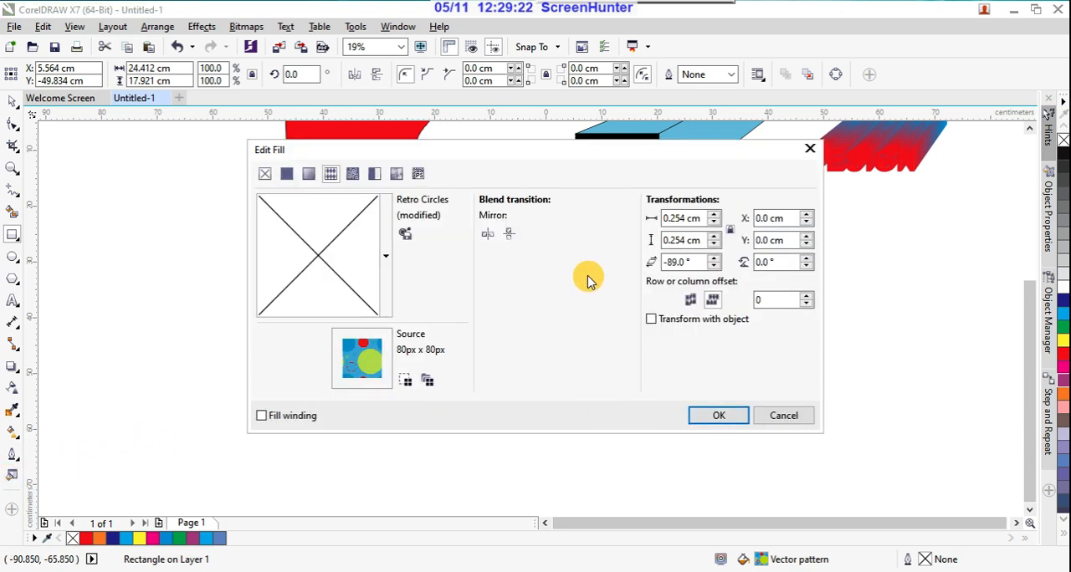
{"action": "left_click", "coordinate": [734, 407]}
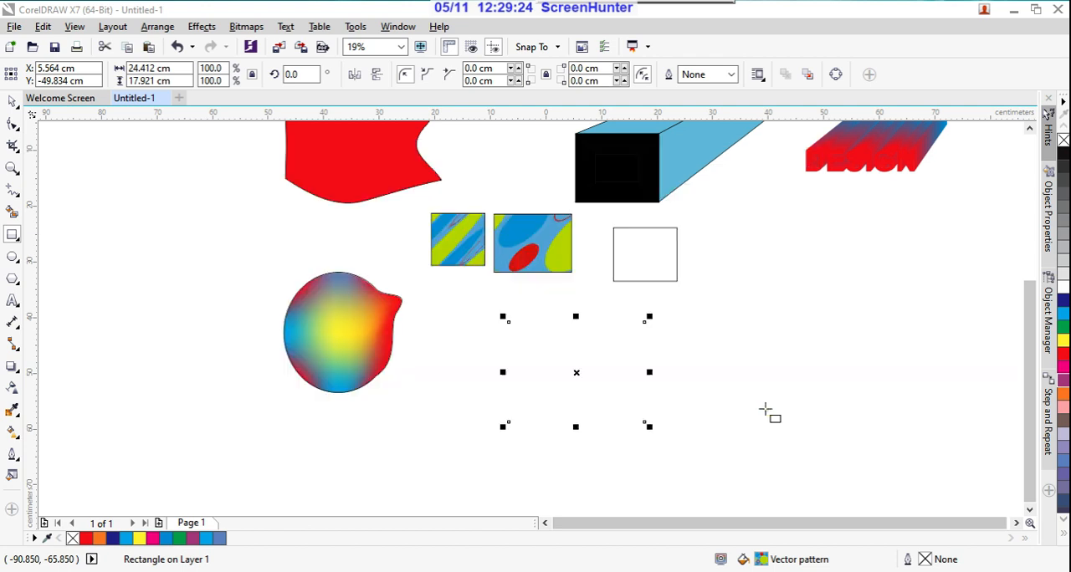
Step: Draw a yellow rectangle about 21.6 by 18.6 cm over the pattern-filled one and edit its fill to blue (C:71 M:10 Y:2 K:0)
{"action": "left_click_drag", "start_coordinate": [625, 338], "coordinate": [503, 445]}
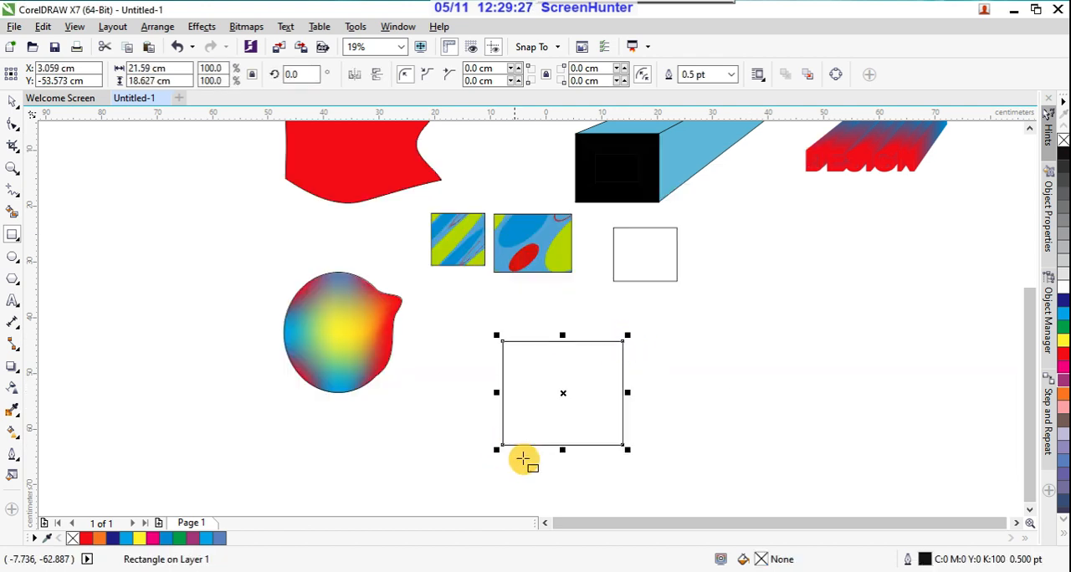
{"action": "left_click", "coordinate": [1063, 341]}
{"action": "double_click", "coordinate": [13, 474]}
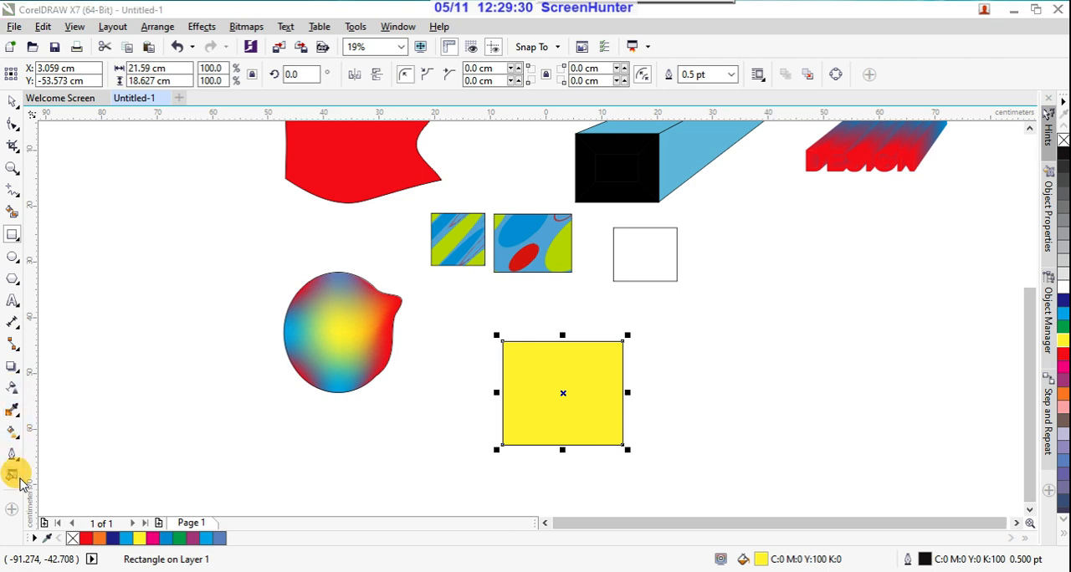
{"action": "left_click", "coordinate": [395, 235]}
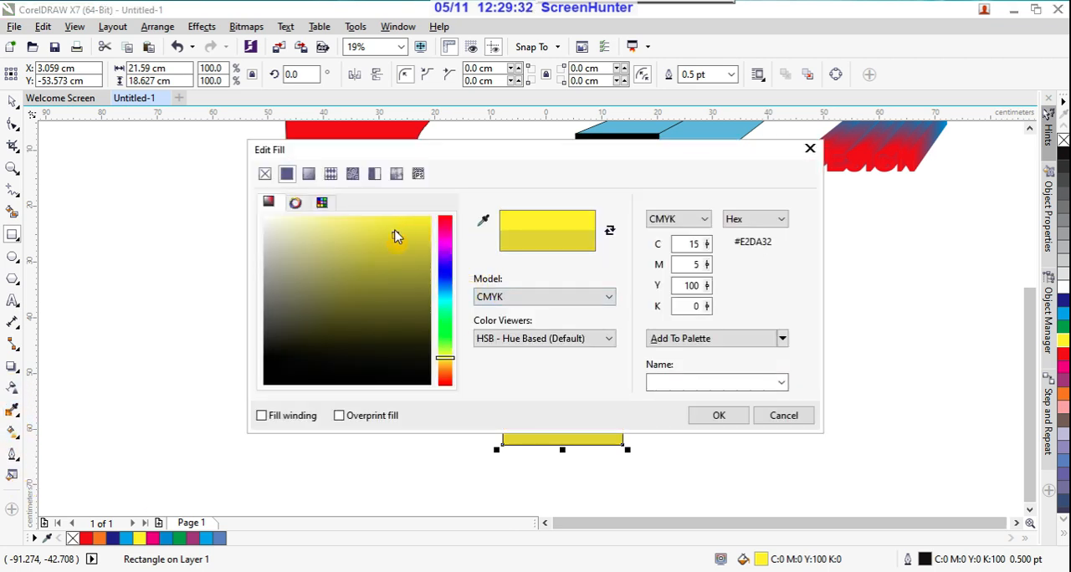
{"action": "left_click", "coordinate": [444, 292]}
{"action": "left_click", "coordinate": [719, 416]}
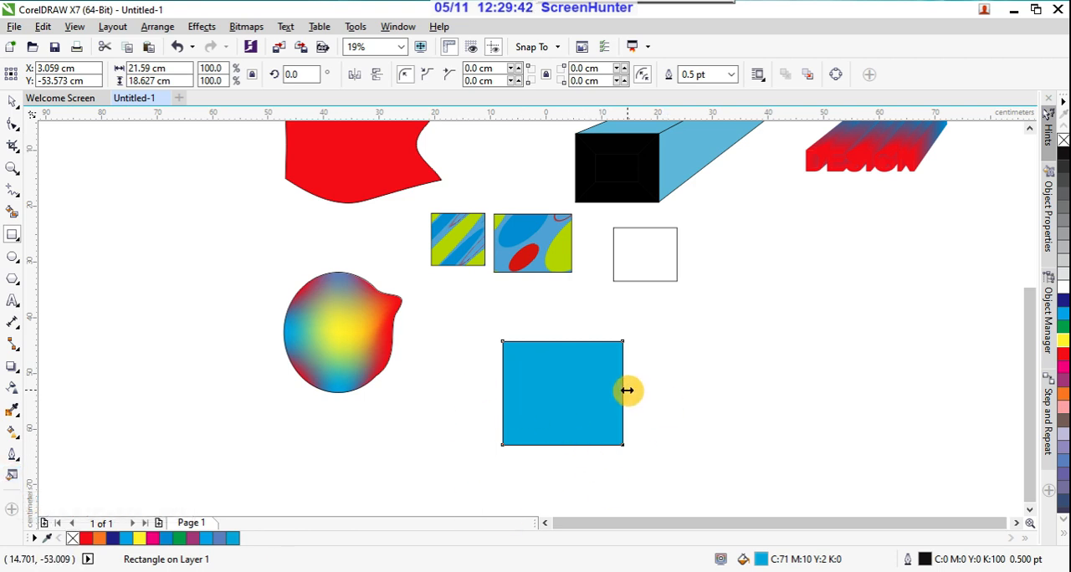
{"action": "scroll", "coordinate": [626, 389], "scroll_direction": "down", "scroll_amount": 4}
{"action": "scroll", "coordinate": [603, 394], "scroll_direction": "up", "scroll_amount": 2}
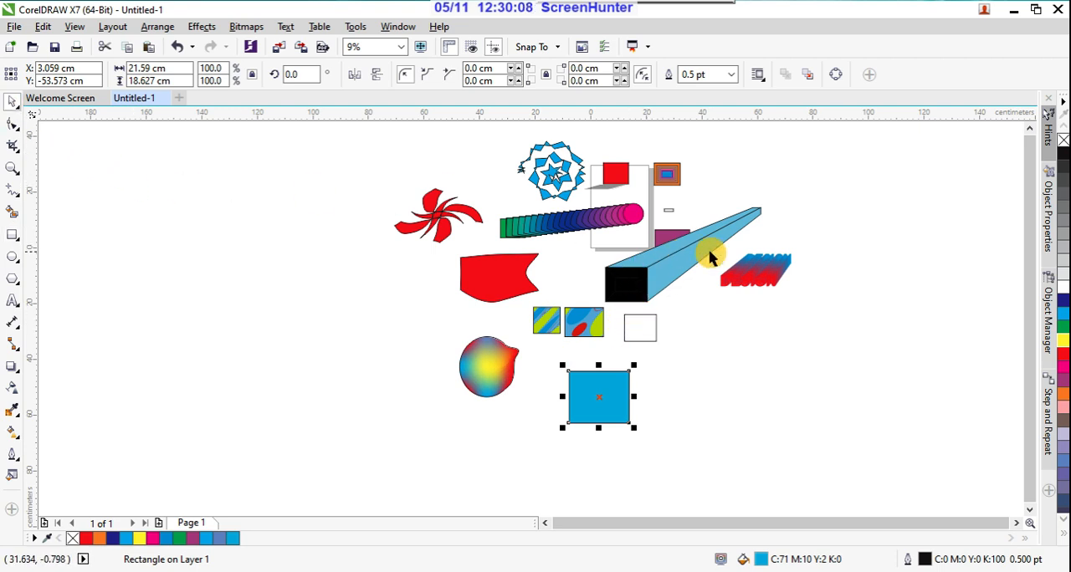
{"action": "scroll", "coordinate": [734, 259], "scroll_direction": "up", "scroll_amount": 2}
{"action": "scroll", "coordinate": [733, 264], "scroll_direction": "down", "scroll_amount": 2}
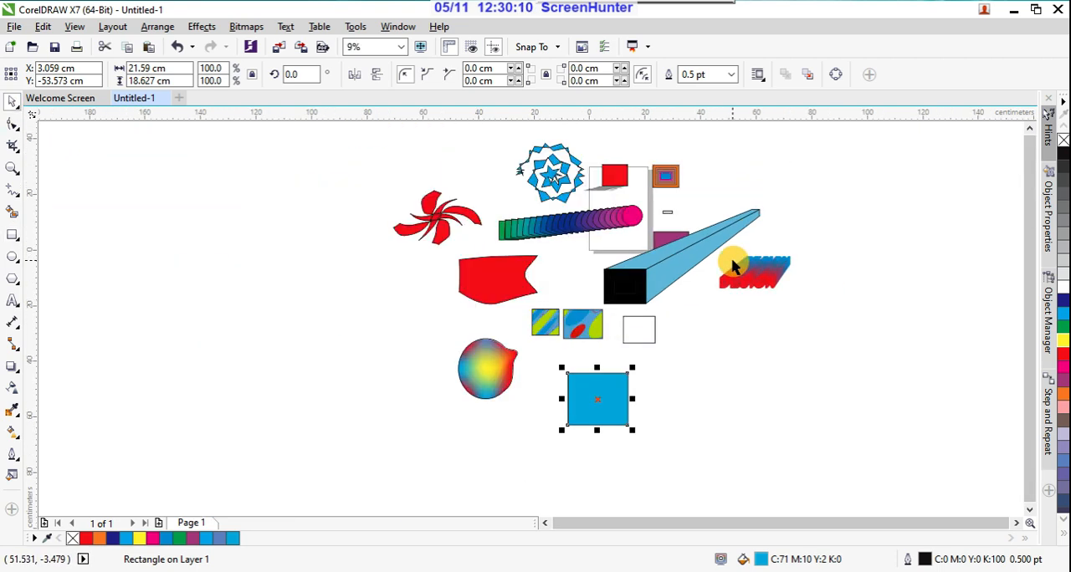